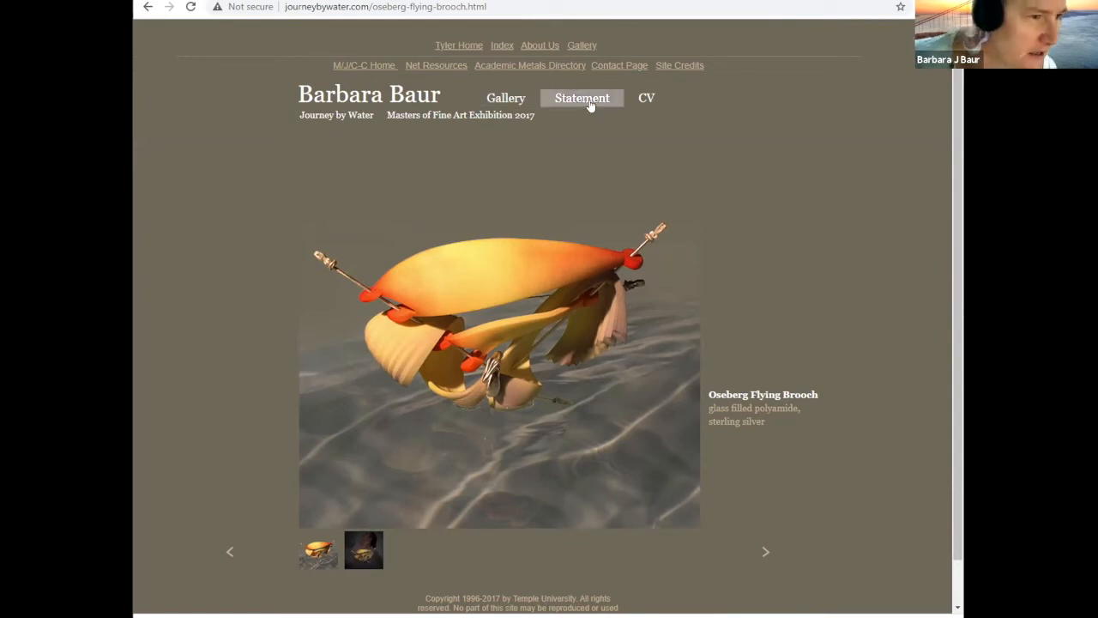
Step: Browse the jewelry website past the Oseberg Flying Brooch and open the Viking Ship Neckpiece from the gallery
{"action": "left_click", "coordinate": [765, 554]}
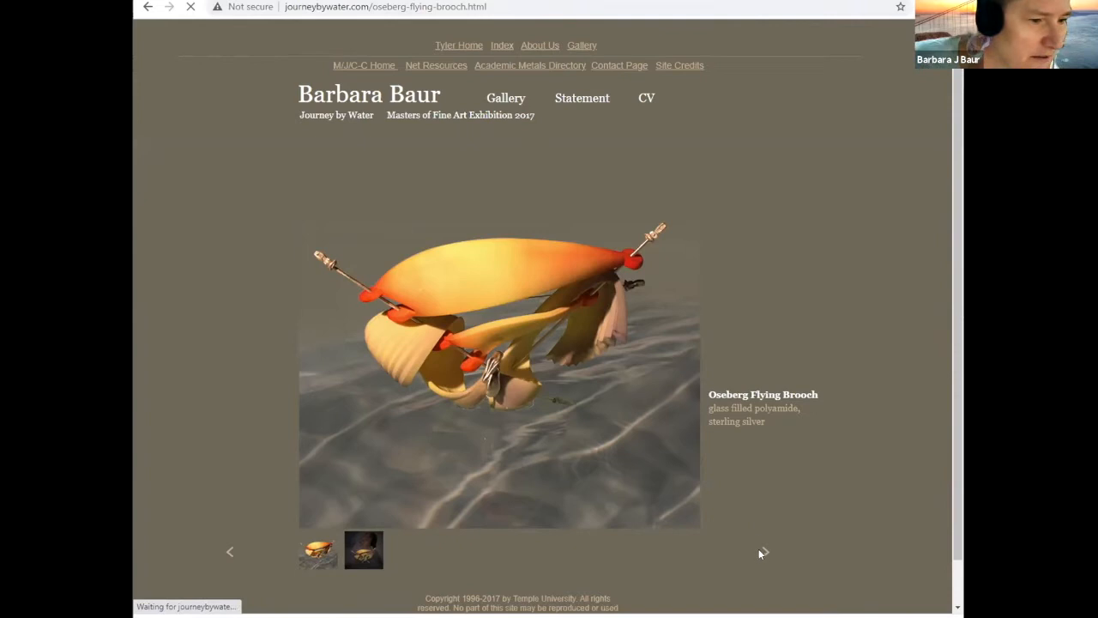
{"action": "left_click", "coordinate": [764, 551]}
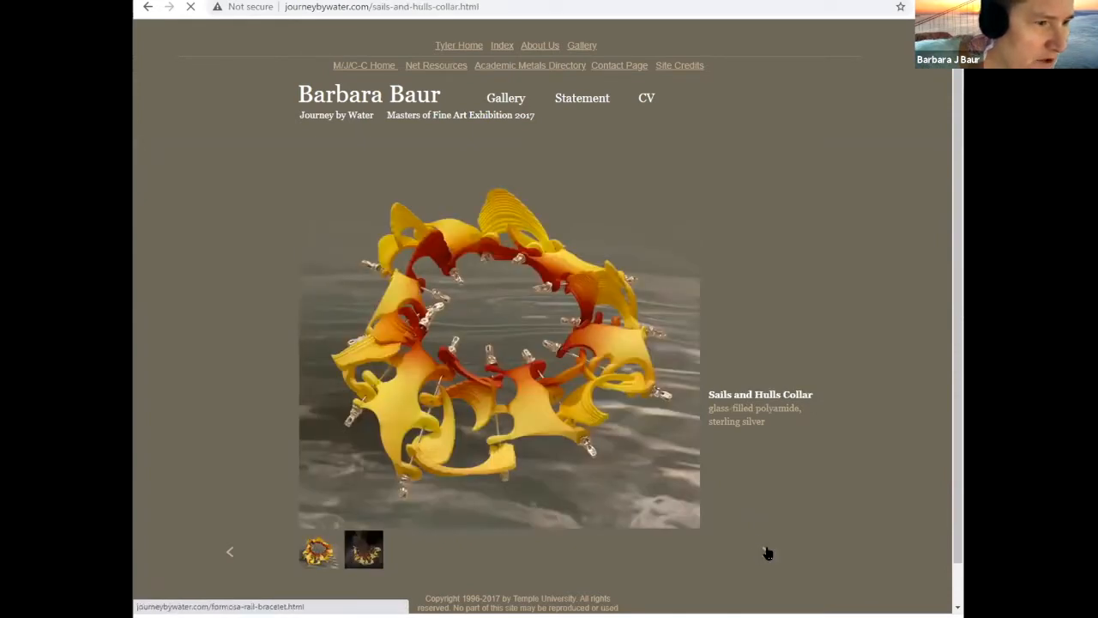
{"action": "left_click", "coordinate": [510, 100]}
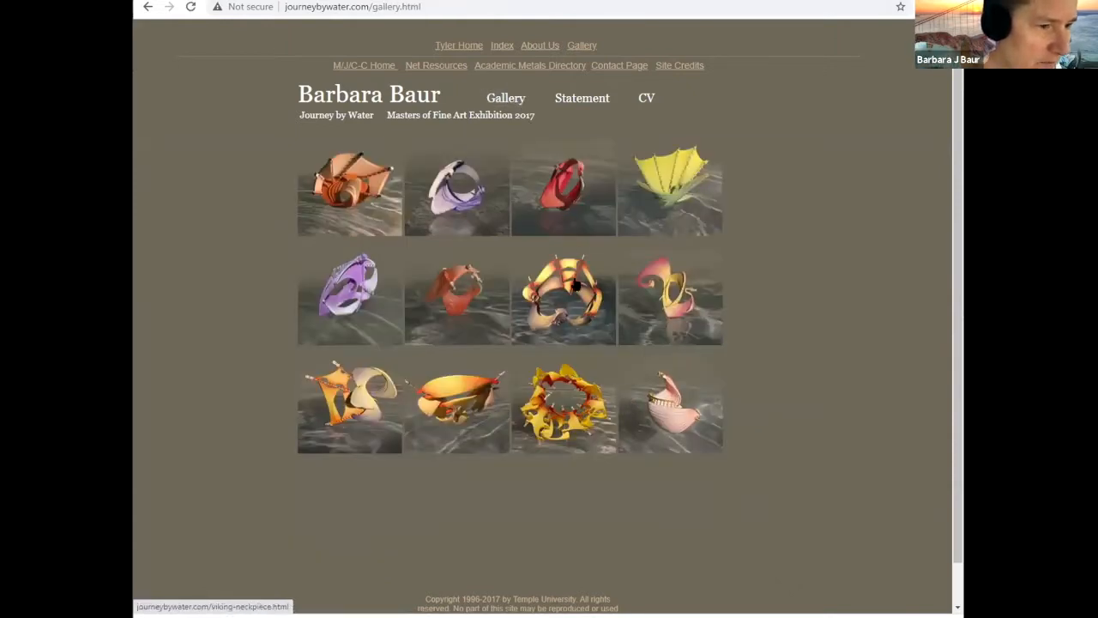
{"action": "left_click", "coordinate": [589, 329]}
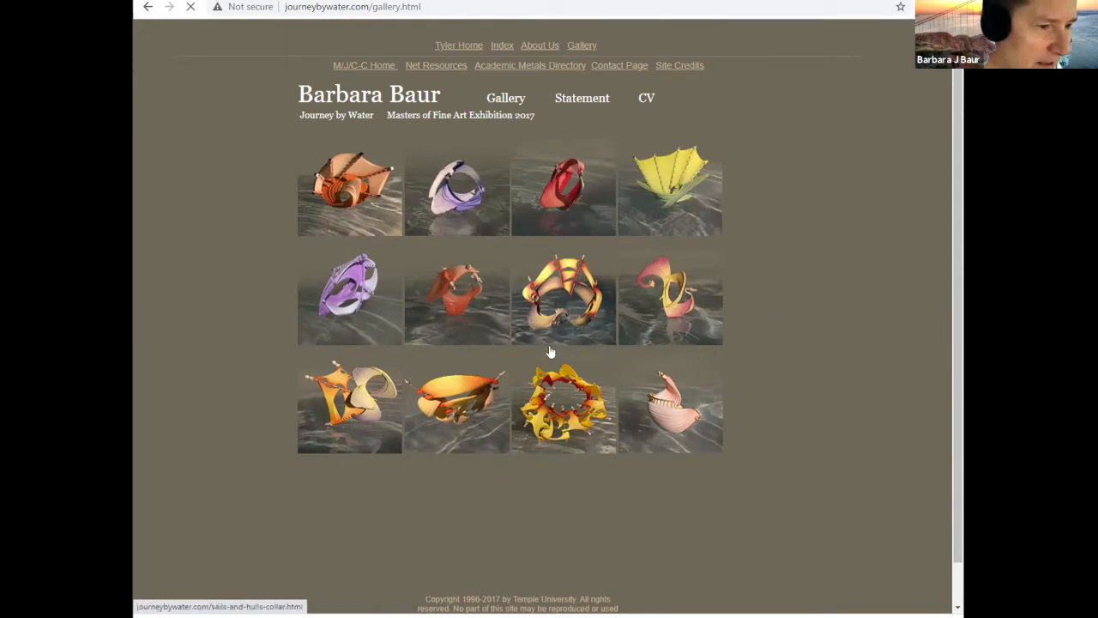
{"action": "left_click", "coordinate": [582, 288]}
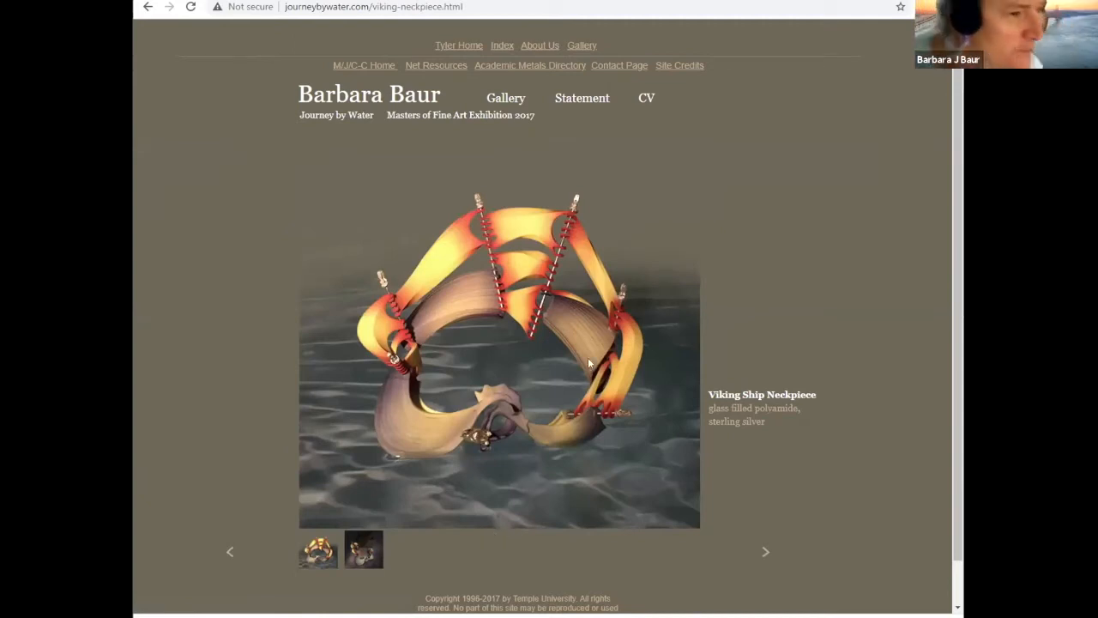
{"action": "scroll", "coordinate": [577, 335], "scroll_direction": "down", "scroll_amount": 1}
{"action": "scroll", "coordinate": [577, 336], "scroll_direction": "up", "scroll_amount": 1}
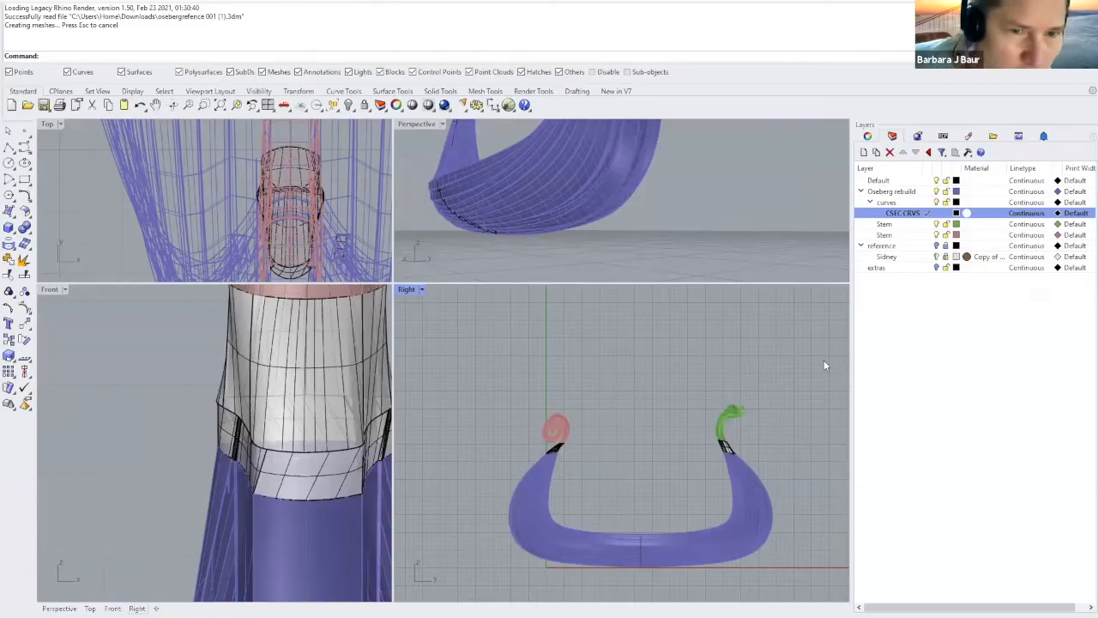
Step: Examine the side profile of the purple Oseberg hull with its spiral and curled stems in the Right view
{"action": "scroll", "coordinate": [681, 378], "scroll_direction": "up", "scroll_amount": 3}
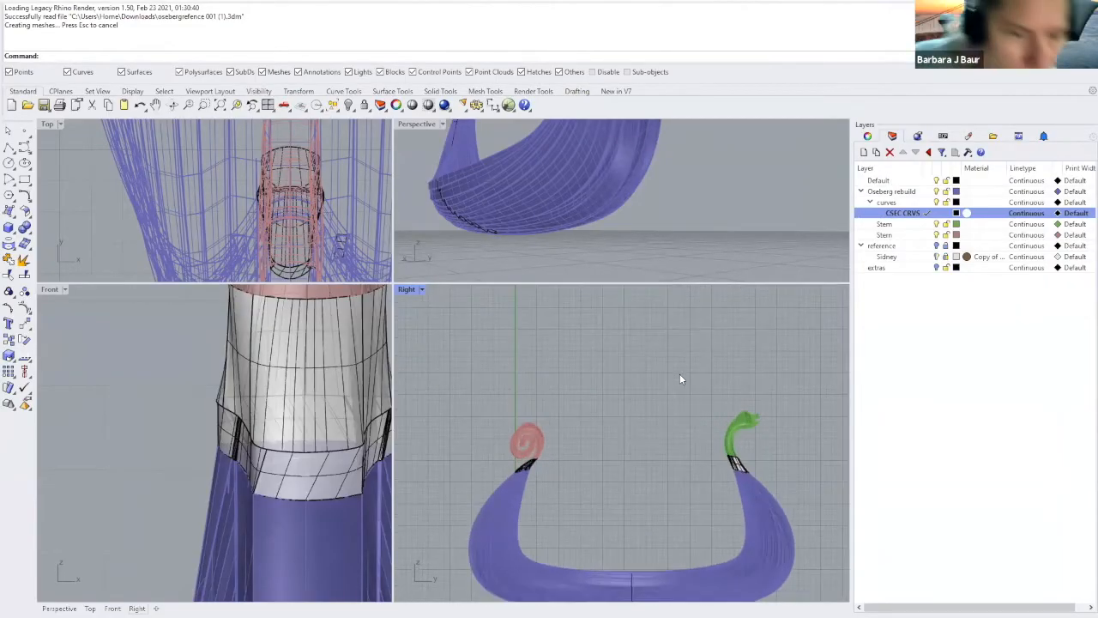
{"action": "scroll", "coordinate": [680, 379], "scroll_direction": "down", "scroll_amount": 2}
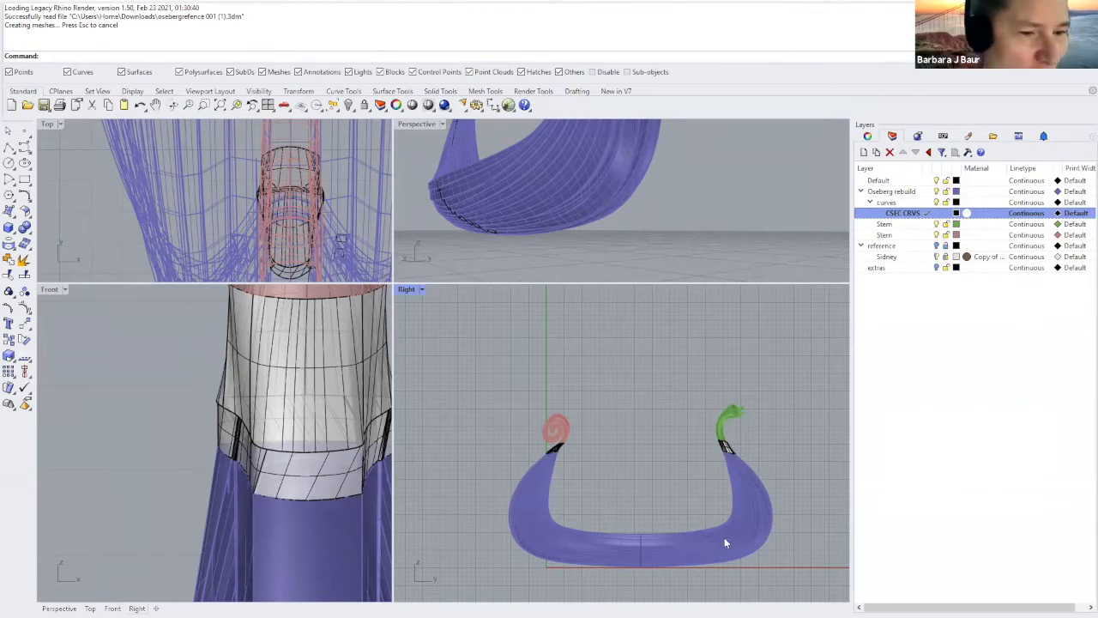
{"action": "scroll", "coordinate": [724, 537], "scroll_direction": "up", "scroll_amount": 3}
{"action": "scroll", "coordinate": [726, 544], "scroll_direction": "down", "scroll_amount": 2}
{"action": "scroll", "coordinate": [703, 490], "scroll_direction": "up", "scroll_amount": 1}
{"action": "scroll", "coordinate": [731, 464], "scroll_direction": "down", "scroll_amount": 1}
{"action": "right_click", "coordinate": [741, 484]}
Step: Inspect the stepped cross-section curve on the Oseberg hull's lower side in the Perspective view
{"action": "left_click", "coordinate": [695, 191]}
{"action": "right_click_drag", "start_coordinate": [695, 193], "coordinate": [485, 218]}
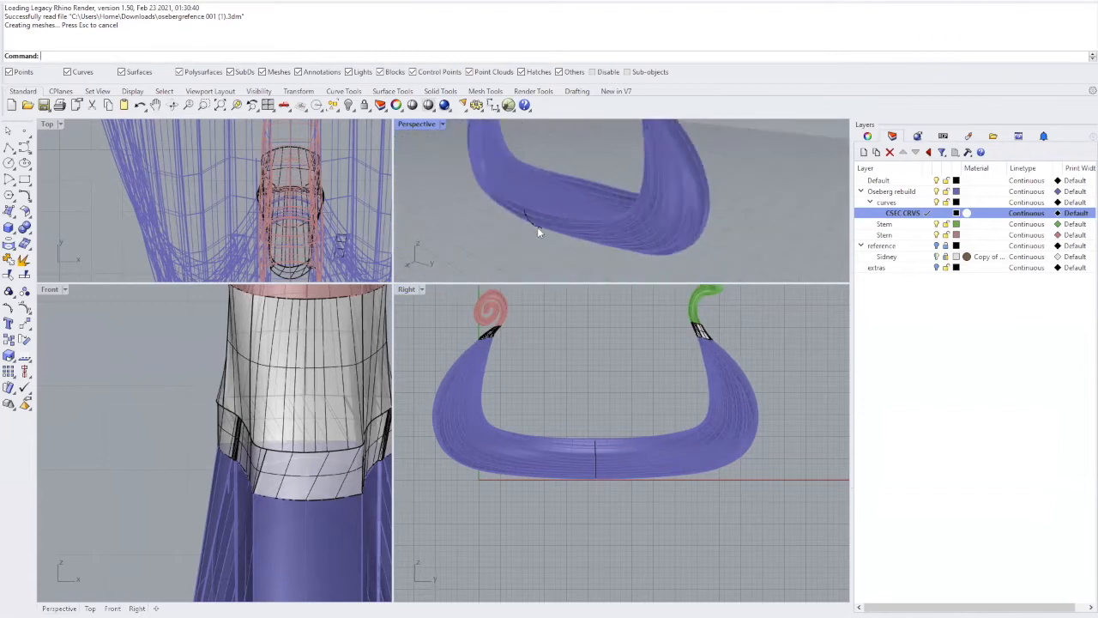
{"action": "scroll", "coordinate": [537, 226], "scroll_direction": "up", "scroll_amount": 5}
{"action": "scroll", "coordinate": [519, 223], "scroll_direction": "up", "scroll_amount": 5}
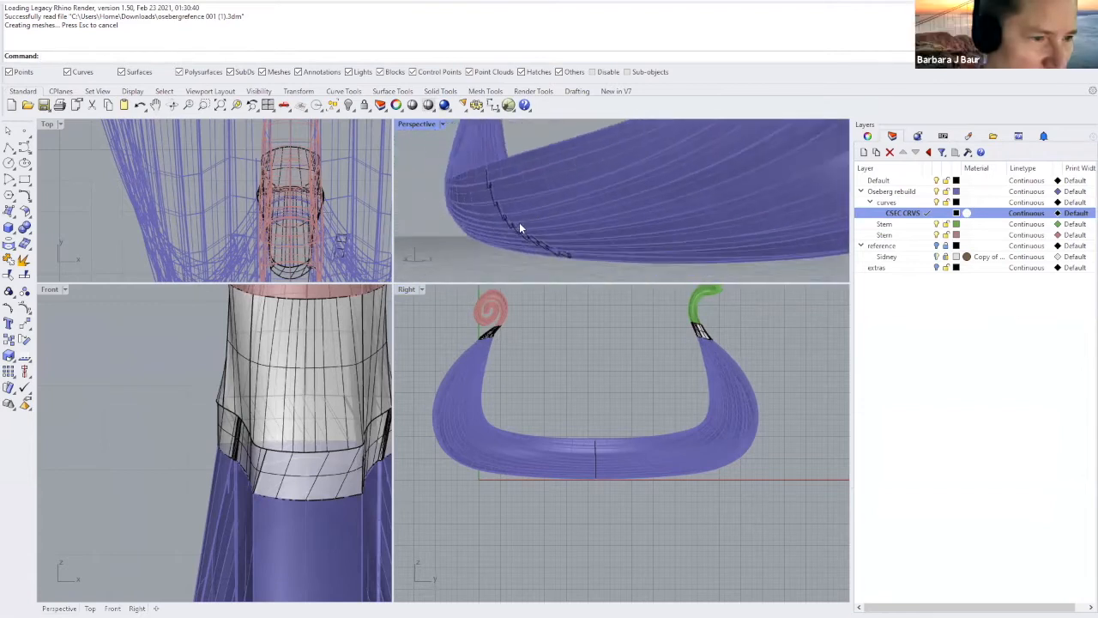
{"action": "scroll", "coordinate": [516, 214], "scroll_direction": "up", "scroll_amount": 2}
{"action": "right_click_drag", "start_coordinate": [518, 196], "coordinate": [729, 275]}
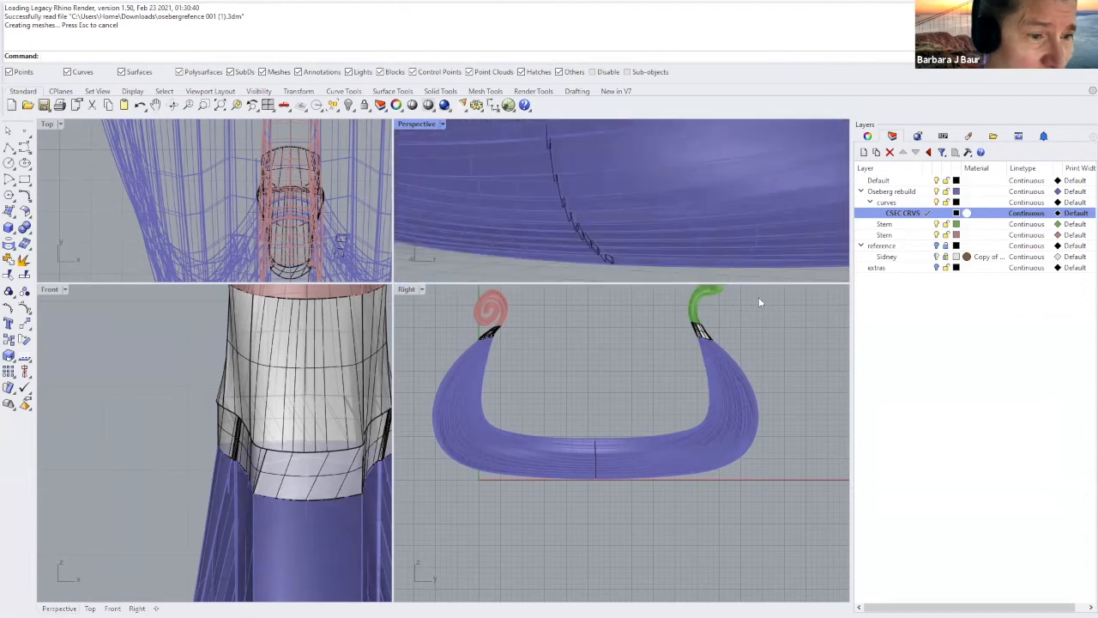
Step: Examine the bend of the Oseberg hull beneath the green stem, comparing it with the whole profile
{"action": "scroll", "coordinate": [725, 417], "scroll_direction": "down", "scroll_amount": 3}
{"action": "right_click_drag", "start_coordinate": [727, 432], "coordinate": [661, 449]}
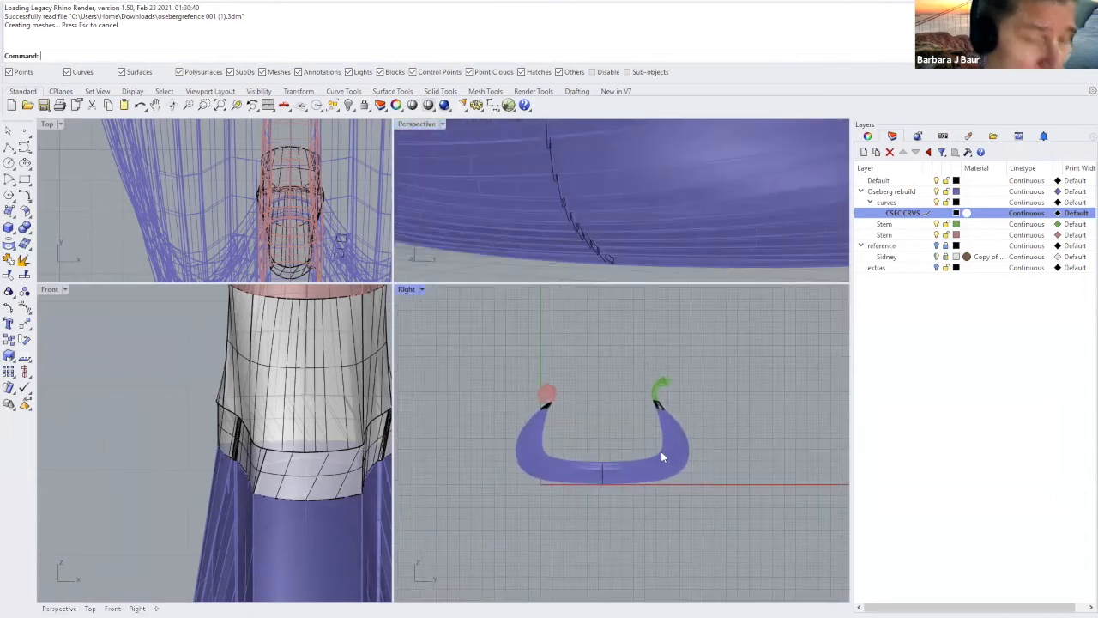
{"action": "scroll", "coordinate": [666, 449], "scroll_direction": "up", "scroll_amount": 5}
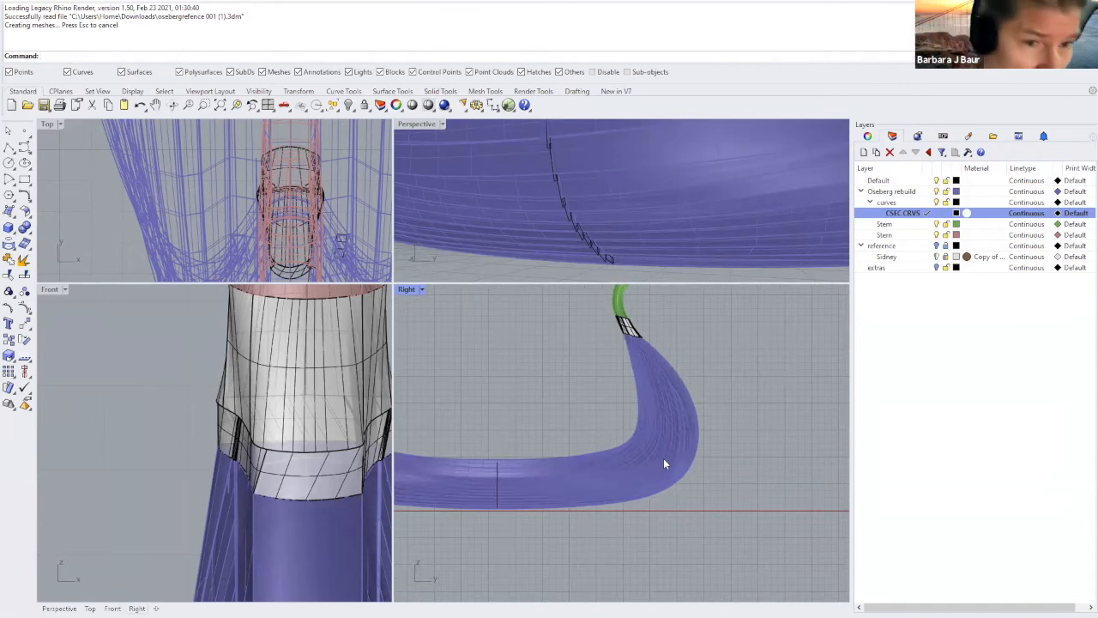
{"action": "scroll", "coordinate": [712, 474], "scroll_direction": "down", "scroll_amount": 3}
{"action": "right_click_drag", "start_coordinate": [729, 481], "coordinate": [720, 500]}
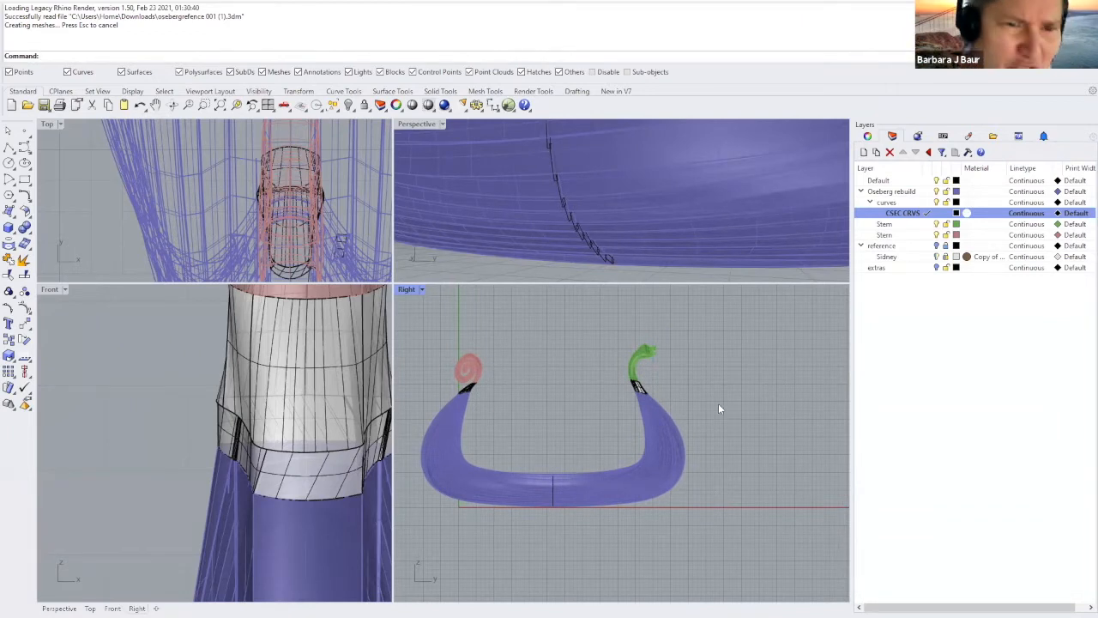
{"action": "scroll", "coordinate": [678, 463], "scroll_direction": "up", "scroll_amount": 3}
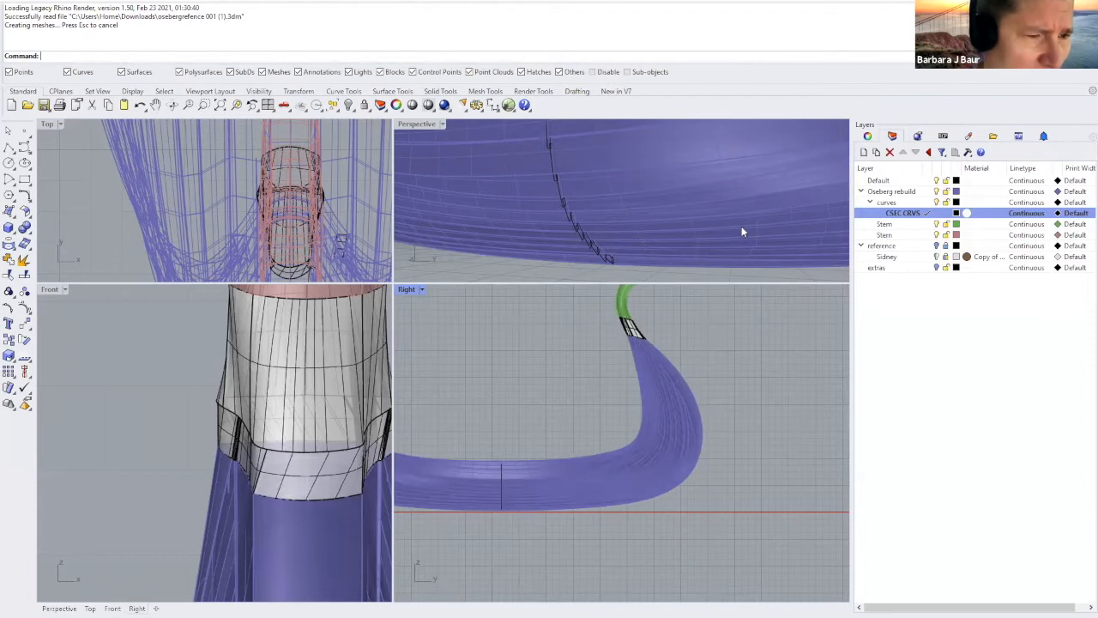
{"action": "scroll", "coordinate": [745, 245], "scroll_direction": "down", "scroll_amount": 5}
{"action": "right_click_drag", "start_coordinate": [765, 256], "coordinate": [701, 252]}
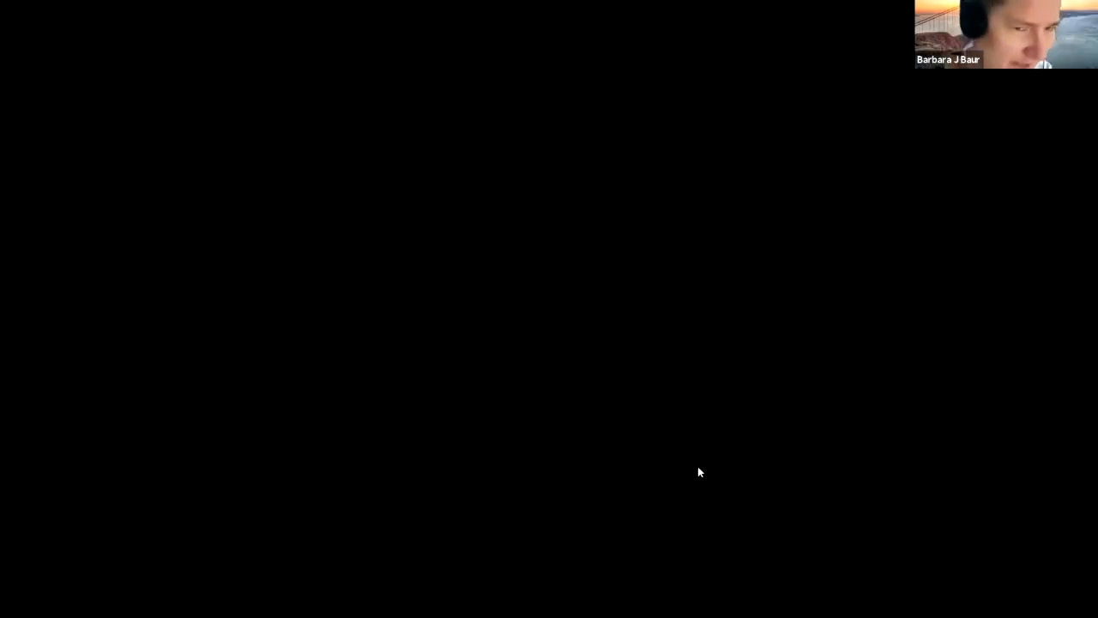
Step: Examine the small blue hull and the green-framed hull in the Perspective view of boathull_A 003
{"action": "scroll", "coordinate": [538, 395], "scroll_direction": "down", "scroll_amount": 4}
{"action": "scroll", "coordinate": [539, 396], "scroll_direction": "up", "scroll_amount": 4}
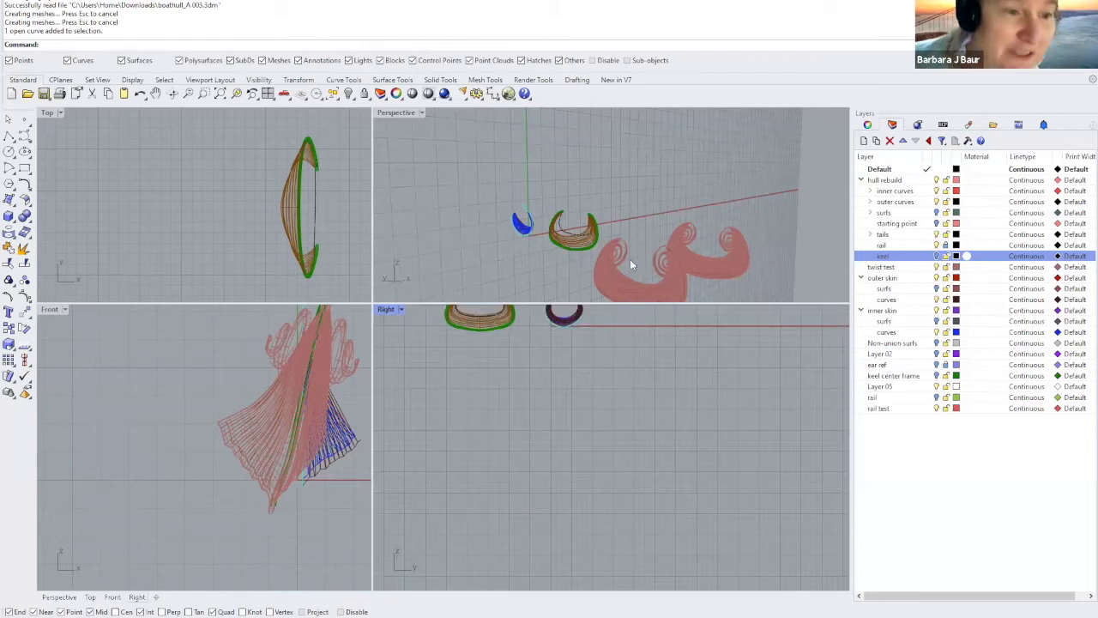
{"action": "scroll", "coordinate": [656, 253], "scroll_direction": "down", "scroll_amount": 3}
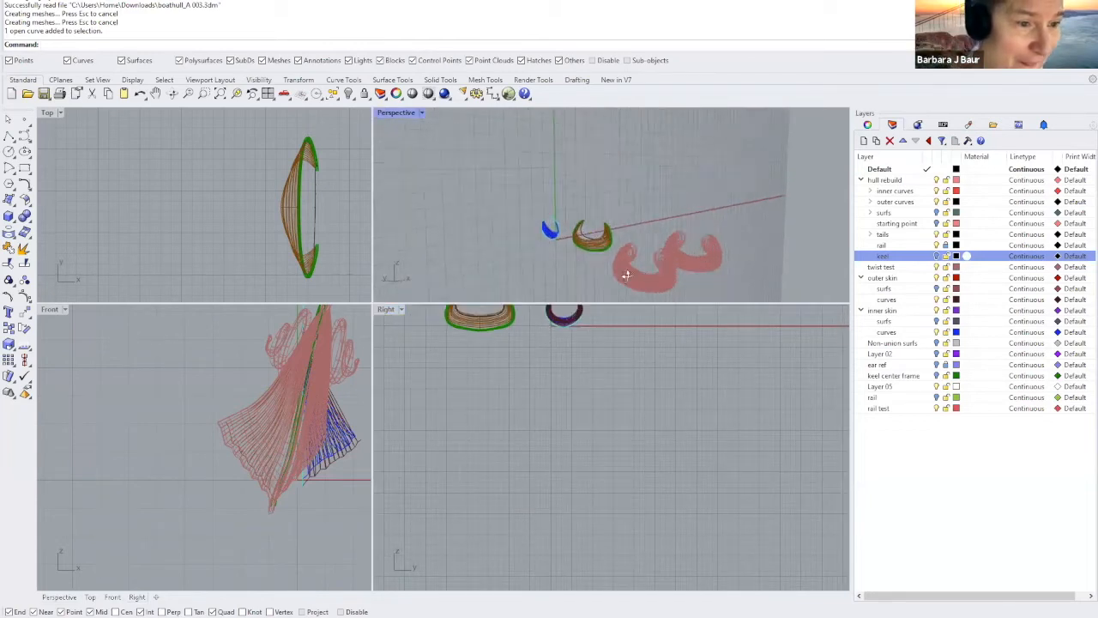
{"action": "right_click_drag", "start_coordinate": [626, 275], "coordinate": [590, 235]}
{"action": "scroll", "coordinate": [566, 247], "scroll_direction": "up", "scroll_amount": 8}
{"action": "scroll", "coordinate": [565, 246], "scroll_direction": "down", "scroll_amount": 6}
{"action": "right_click_drag", "start_coordinate": [669, 232], "coordinate": [645, 202]}
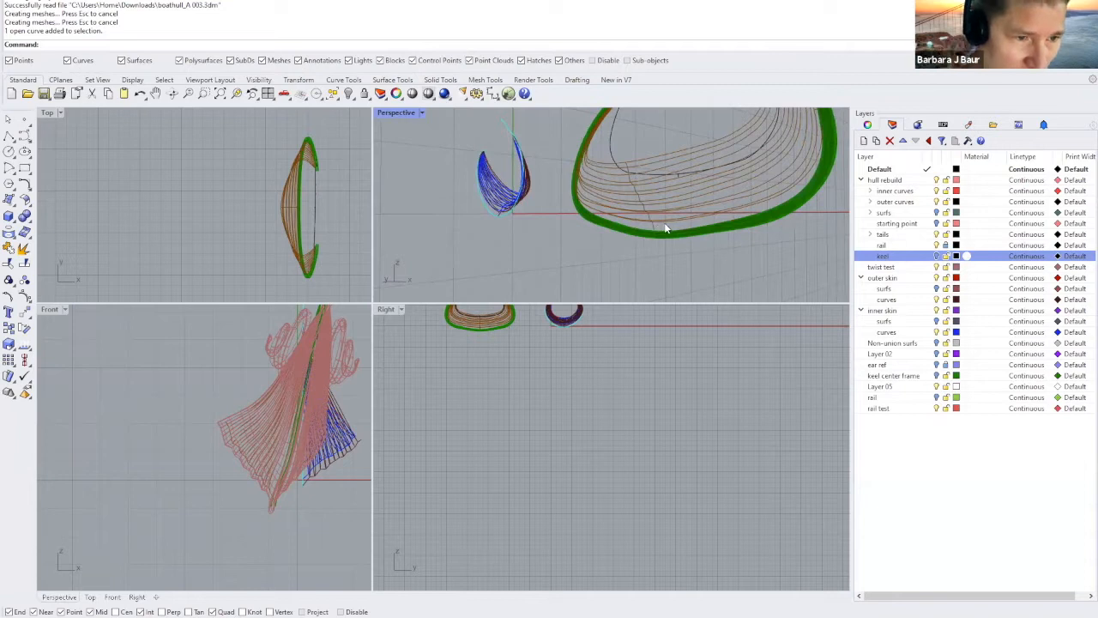
{"action": "scroll", "coordinate": [677, 232], "scroll_direction": "down", "scroll_amount": 5}
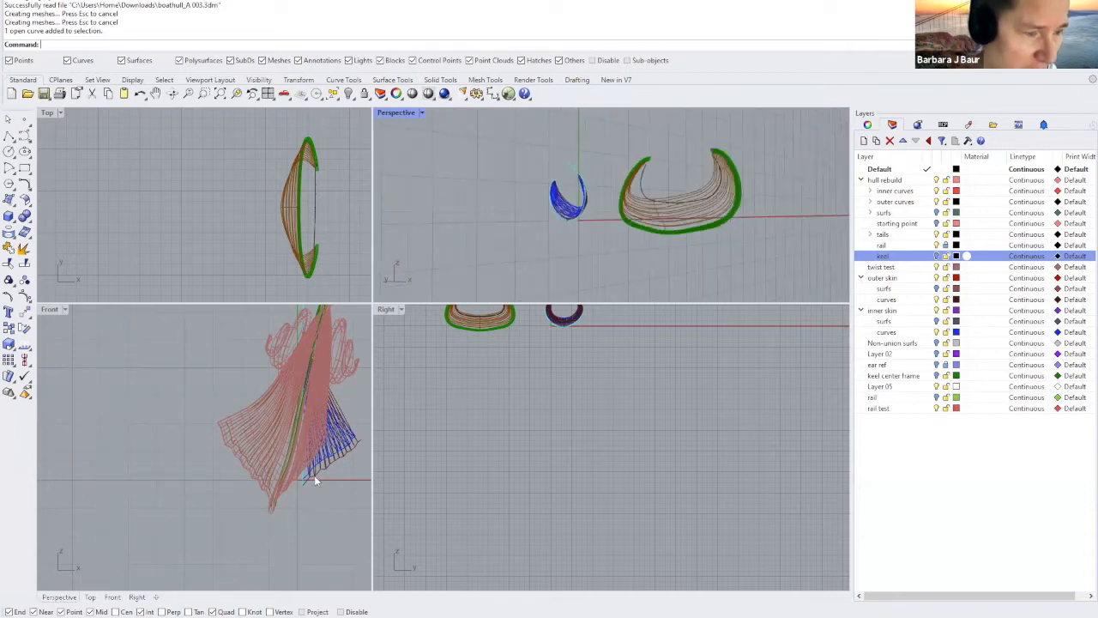
Step: Examine the fanned pink and blue hull curves in the Front view
{"action": "scroll", "coordinate": [314, 476], "scroll_direction": "up", "scroll_amount": 3}
{"action": "right_click_drag", "start_coordinate": [314, 476], "coordinate": [193, 558]}
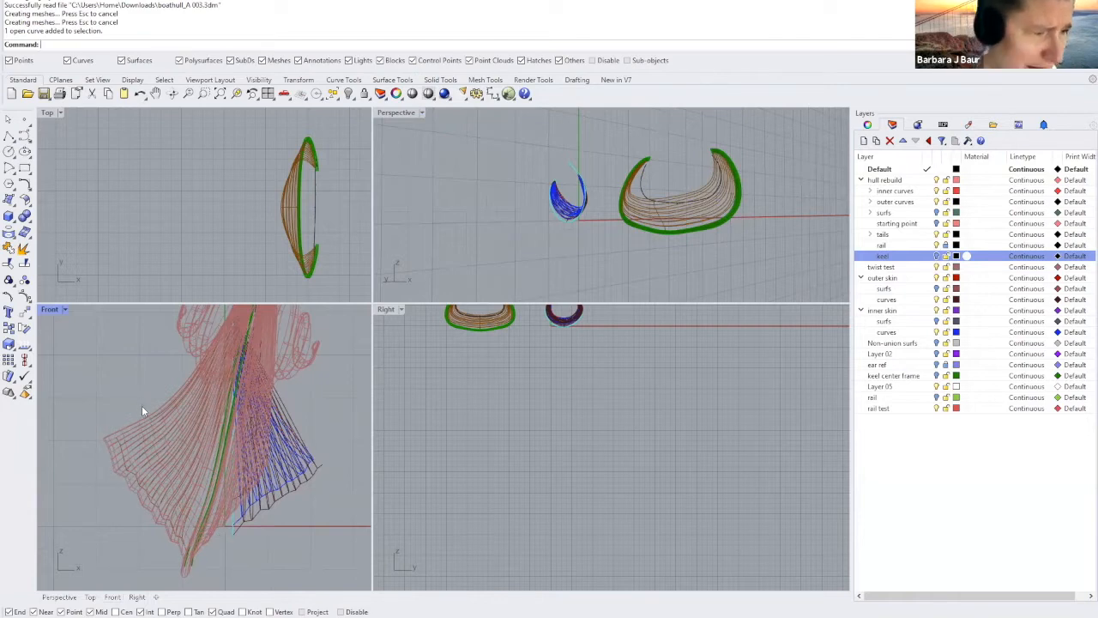
{"action": "scroll", "coordinate": [159, 491], "scroll_direction": "down", "scroll_amount": 1}
{"action": "scroll", "coordinate": [159, 491], "scroll_direction": "up", "scroll_amount": 1}
{"action": "right_click_drag", "start_coordinate": [345, 470], "coordinate": [366, 459]}
{"action": "right_click_drag", "start_coordinate": [617, 436], "coordinate": [614, 435]}
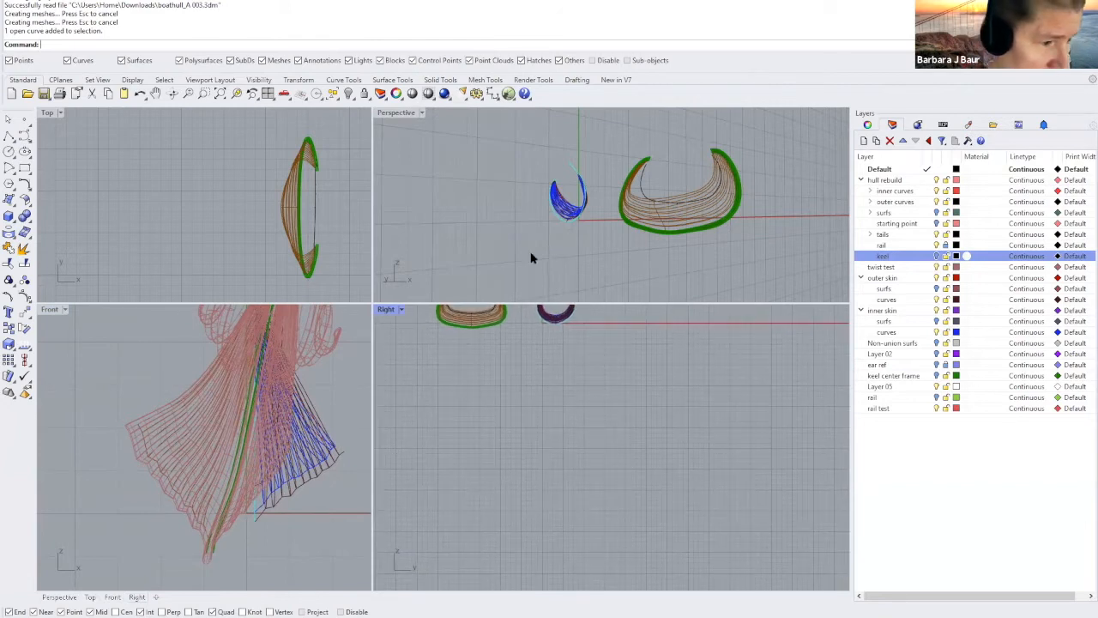
Step: Turn on the surfs layers under both outer skin and inner skin
{"action": "right_click_drag", "start_coordinate": [747, 233], "coordinate": [728, 220]}
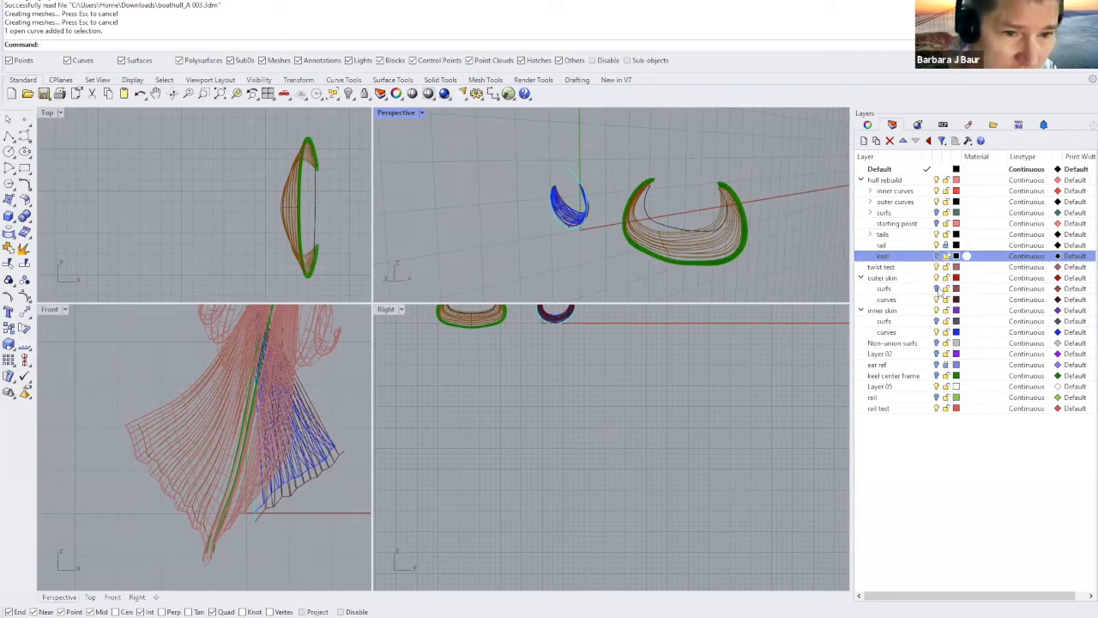
{"action": "left_click", "coordinate": [941, 289]}
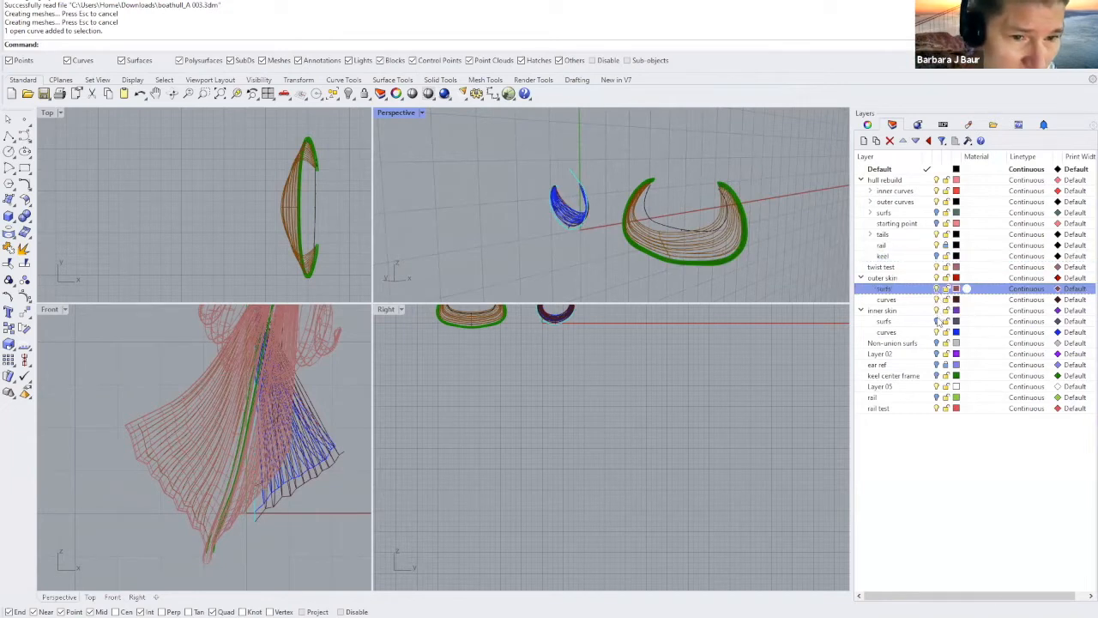
{"action": "left_click", "coordinate": [942, 321]}
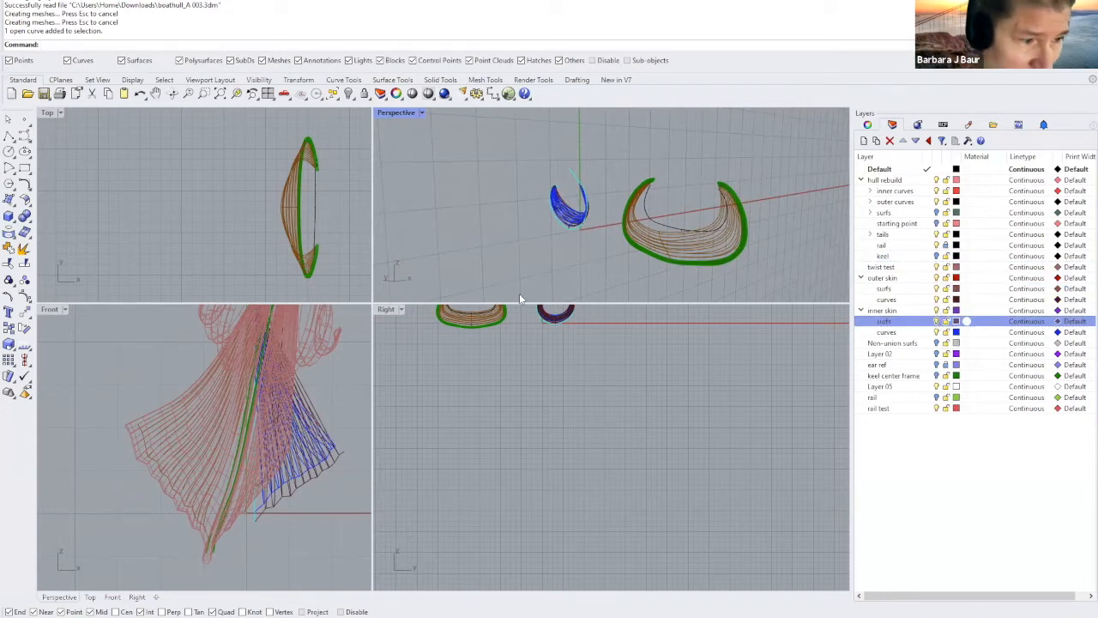
Step: Examine the pink spiral-ended hulls up close and beside the earlier hull versions in the Perspective view
{"action": "scroll", "coordinate": [661, 206], "scroll_direction": "down", "scroll_amount": 3}
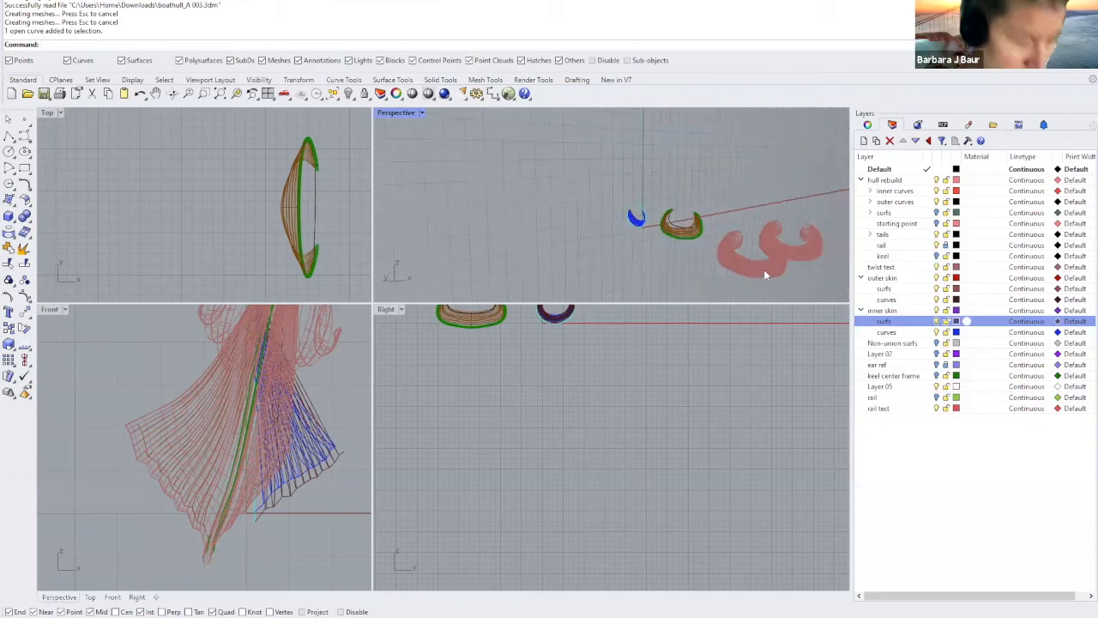
{"action": "scroll", "coordinate": [762, 262], "scroll_direction": "down", "scroll_amount": 2}
{"action": "scroll", "coordinate": [628, 172], "scroll_direction": "up", "scroll_amount": 5}
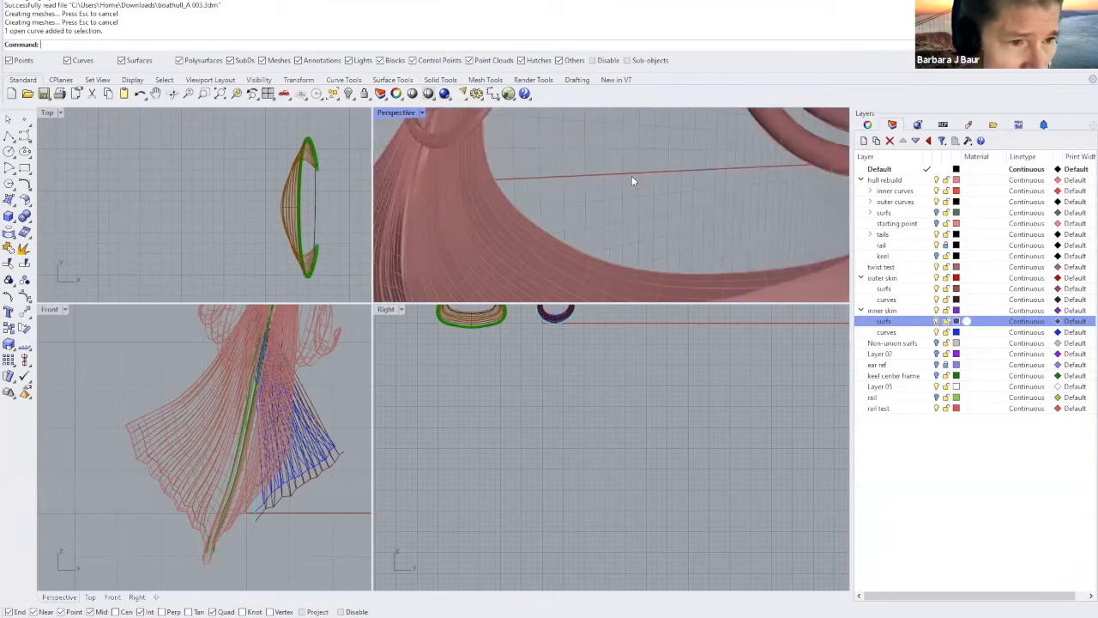
{"action": "scroll", "coordinate": [632, 179], "scroll_direction": "down", "scroll_amount": 5}
{"action": "mouse_move", "coordinate": [674, 216]}
{"action": "right_mouse_down"}
{"action": "mouse_move", "coordinate": [691, 220]}
{"action": "mouse_move", "coordinate": [682, 216]}
{"action": "right_mouse_up"}
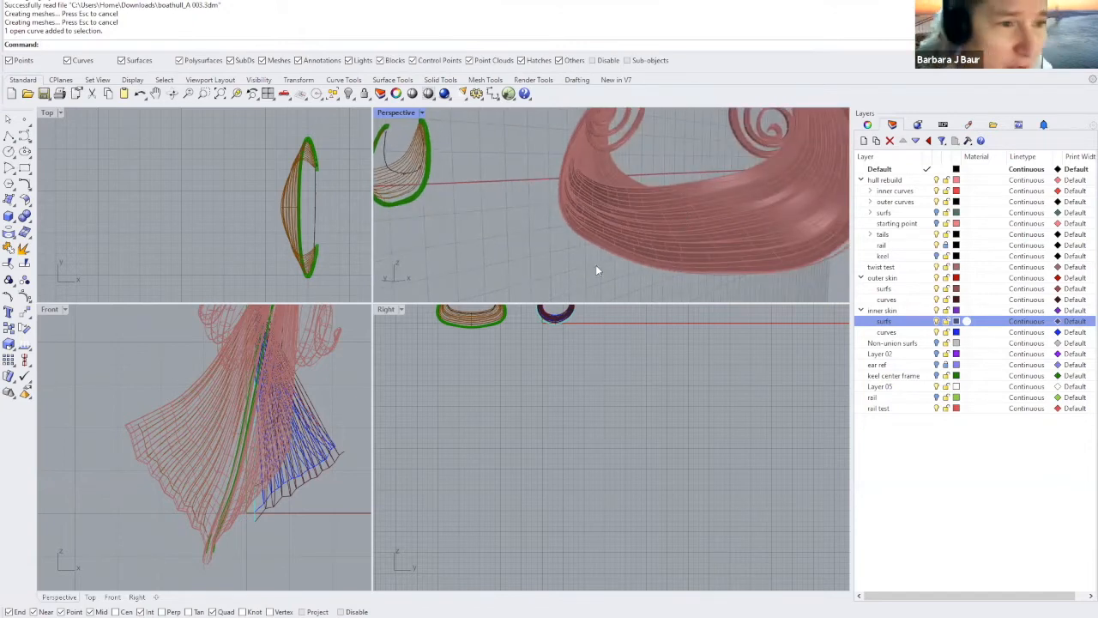
{"action": "scroll", "coordinate": [595, 264], "scroll_direction": "down", "scroll_amount": 3}
{"action": "right_click_drag", "start_coordinate": [635, 269], "coordinate": [668, 271]}
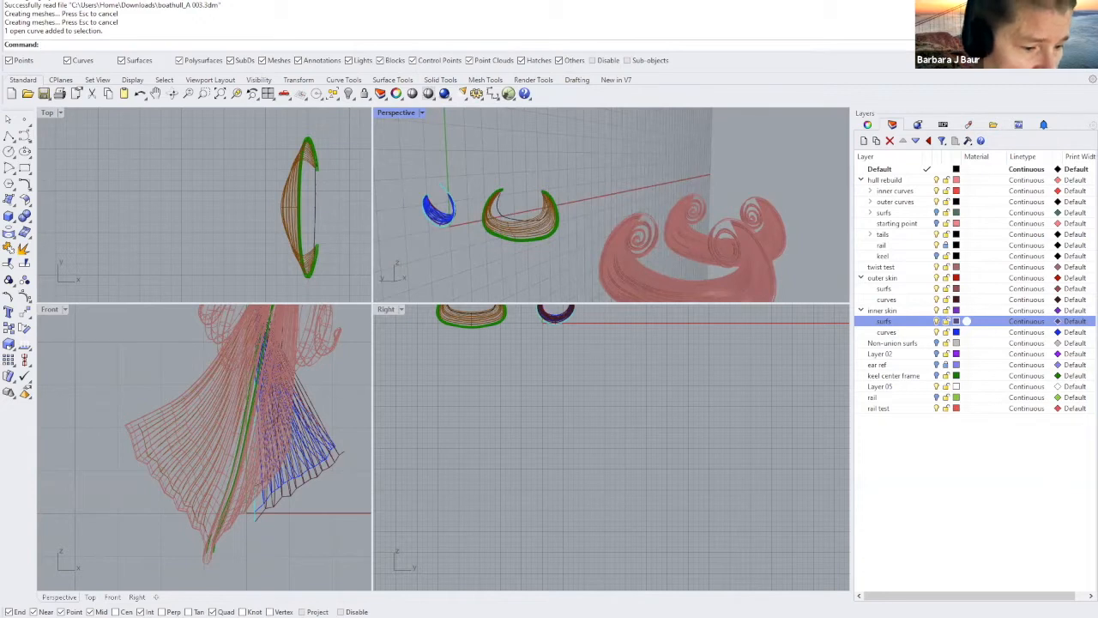
Step: Switch to the Ship idea v3 Rhino file and move its Grasshopper window aside to uncover more of the viewports
{"action": "mouse_move", "coordinate": [463, 617]}
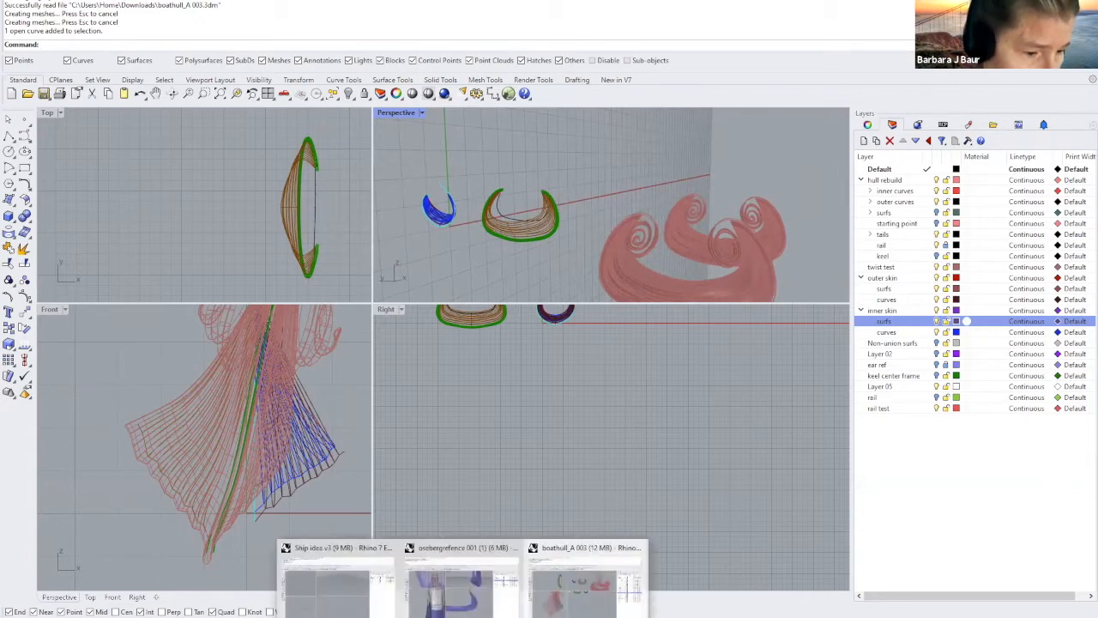
{"action": "left_click", "coordinate": [334, 584]}
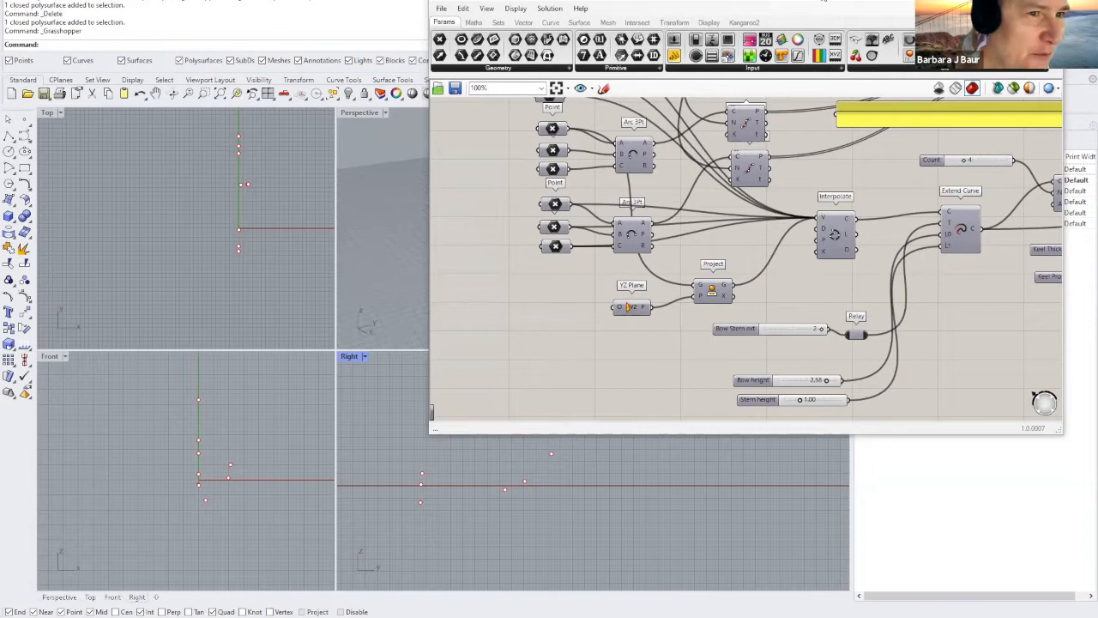
{"action": "left_click_drag", "start_coordinate": [832, 1], "coordinate": [857, 0]}
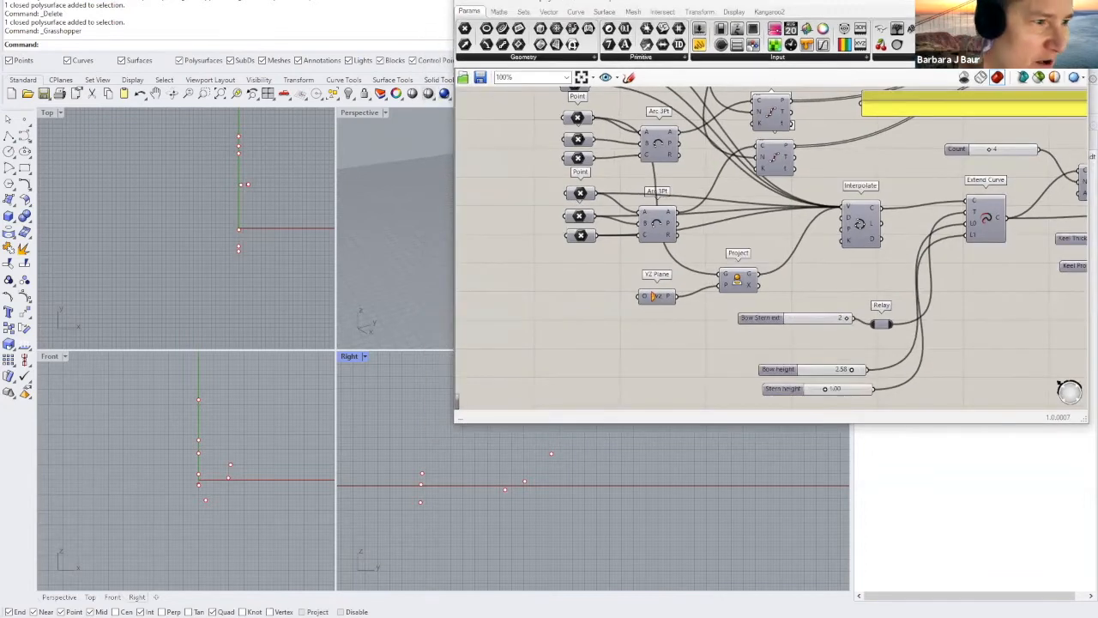
Step: Examine the start of the Grasshopper definition, from the Point inputs through the Arc 3Pt and Divide Curve components
{"action": "scroll", "coordinate": [603, 269], "scroll_direction": "down", "scroll_amount": 2}
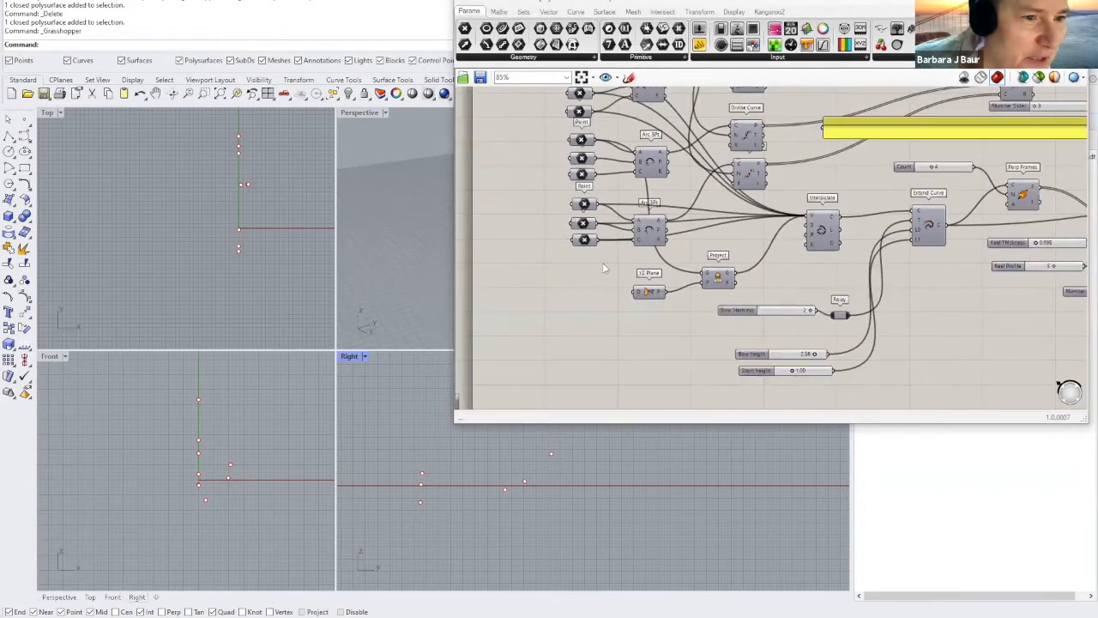
{"action": "scroll", "coordinate": [603, 269], "scroll_direction": "down", "scroll_amount": 2}
{"action": "right_click_drag", "start_coordinate": [603, 268], "coordinate": [673, 299]}
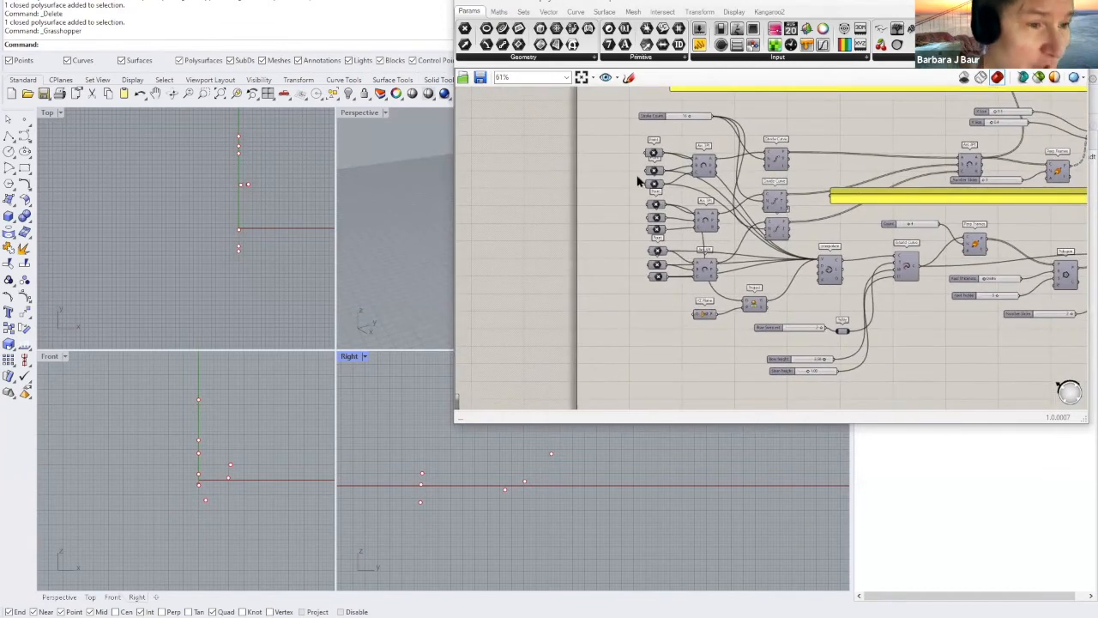
{"action": "scroll", "coordinate": [618, 213], "scroll_direction": "up", "scroll_amount": 1}
{"action": "right_click_drag", "start_coordinate": [610, 215], "coordinate": [538, 276]}
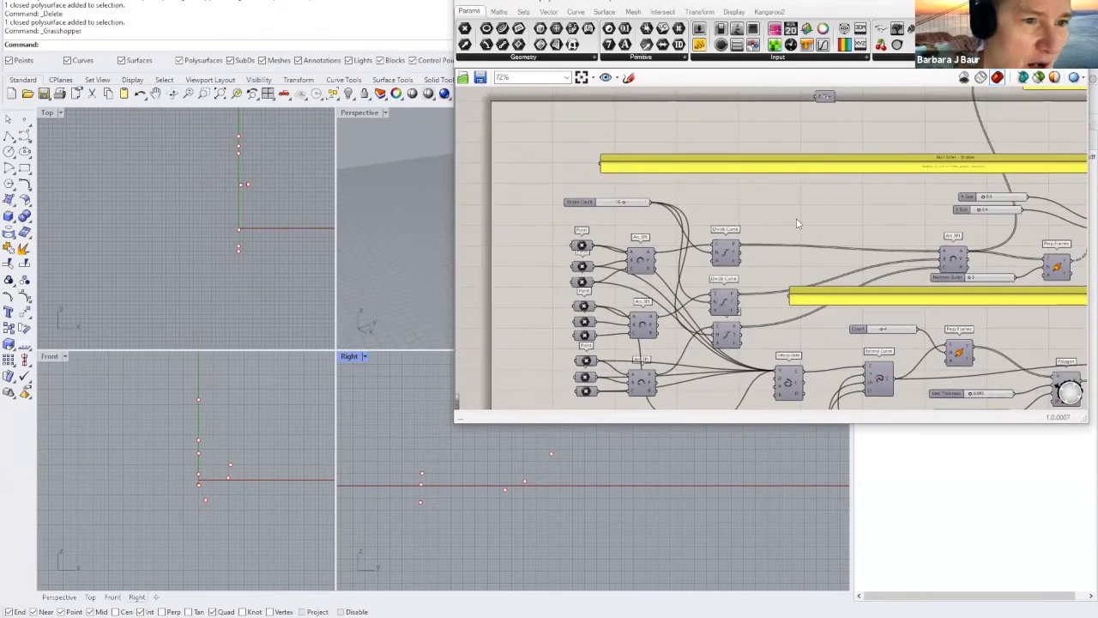
Step: Examine how the Strake Count slider and the Point inputs feed the Arc 3Pt, Divide Curve and Interpolate components
{"action": "scroll", "coordinate": [796, 221], "scroll_direction": "up", "scroll_amount": 1}
{"action": "scroll", "coordinate": [796, 218], "scroll_direction": "down", "scroll_amount": 1}
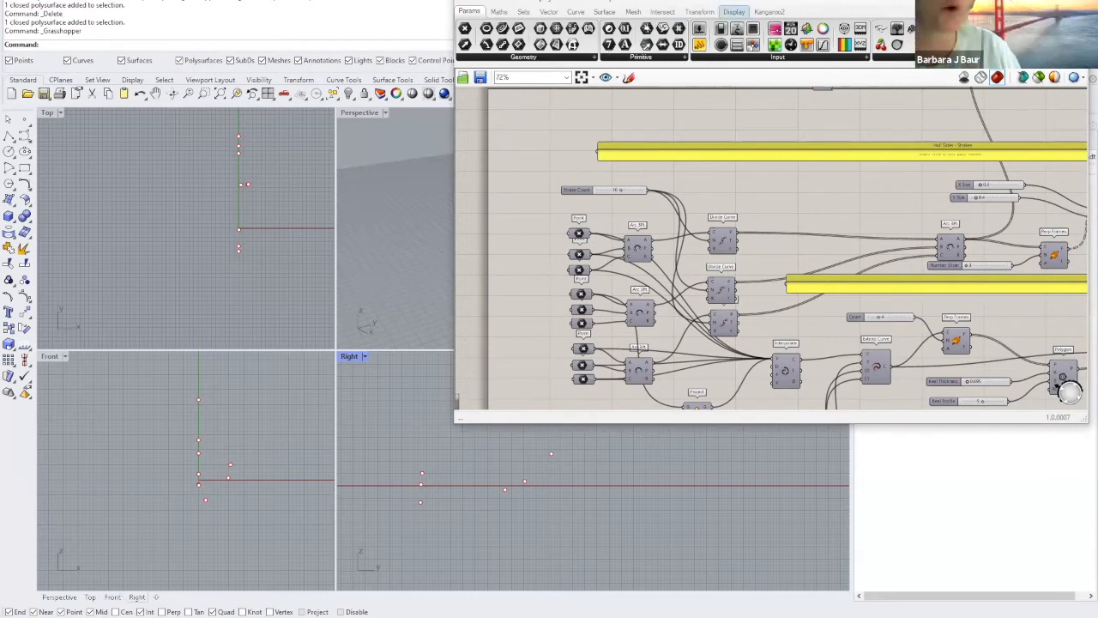
{"action": "scroll", "coordinate": [529, 170], "scroll_direction": "down", "scroll_amount": 2}
{"action": "scroll", "coordinate": [530, 171], "scroll_direction": "up", "scroll_amount": 2}
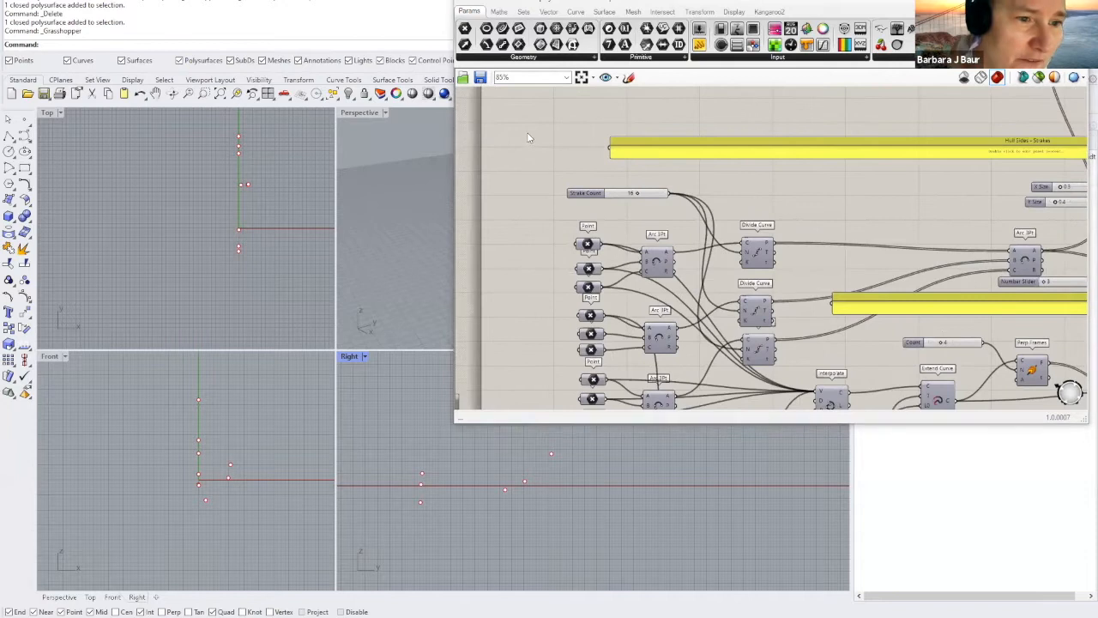
{"action": "right_click", "coordinate": [499, 112]}
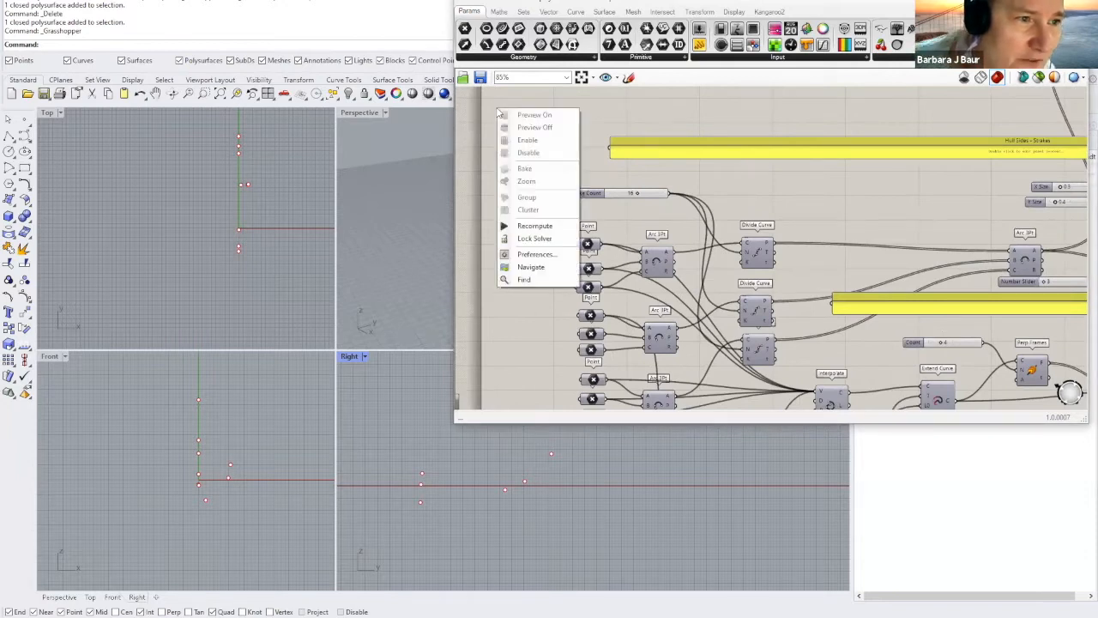
{"action": "left_click", "coordinate": [609, 115]}
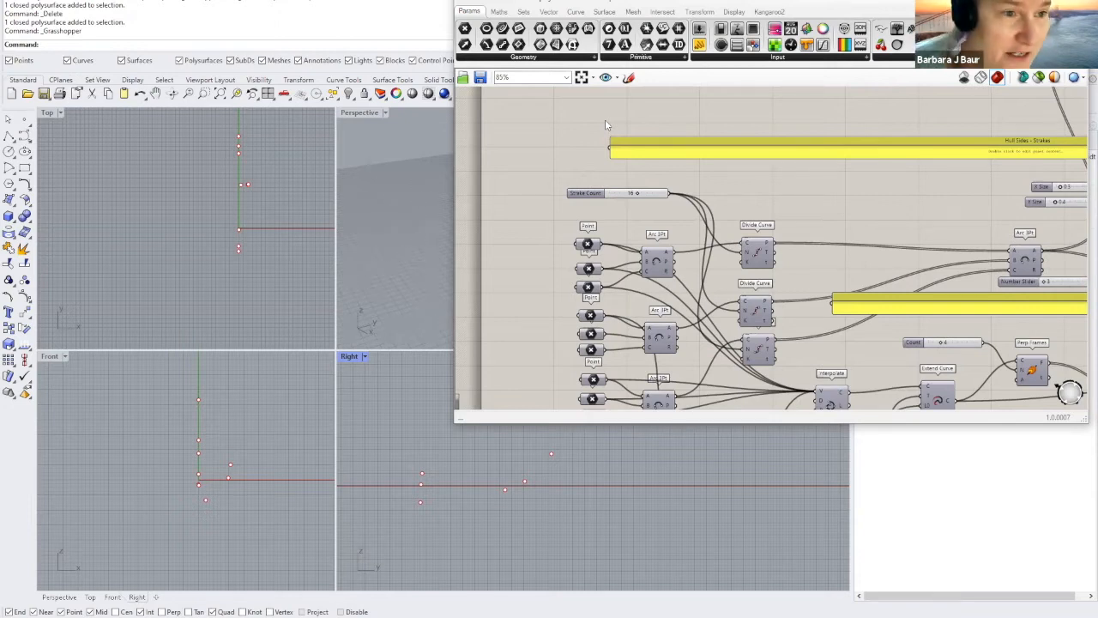
{"action": "scroll", "coordinate": [620, 252], "scroll_direction": "down", "scroll_amount": 2}
{"action": "scroll", "coordinate": [619, 253], "scroll_direction": "up", "scroll_amount": 2}
{"action": "right_click_drag", "start_coordinate": [630, 277], "coordinate": [585, 214]}
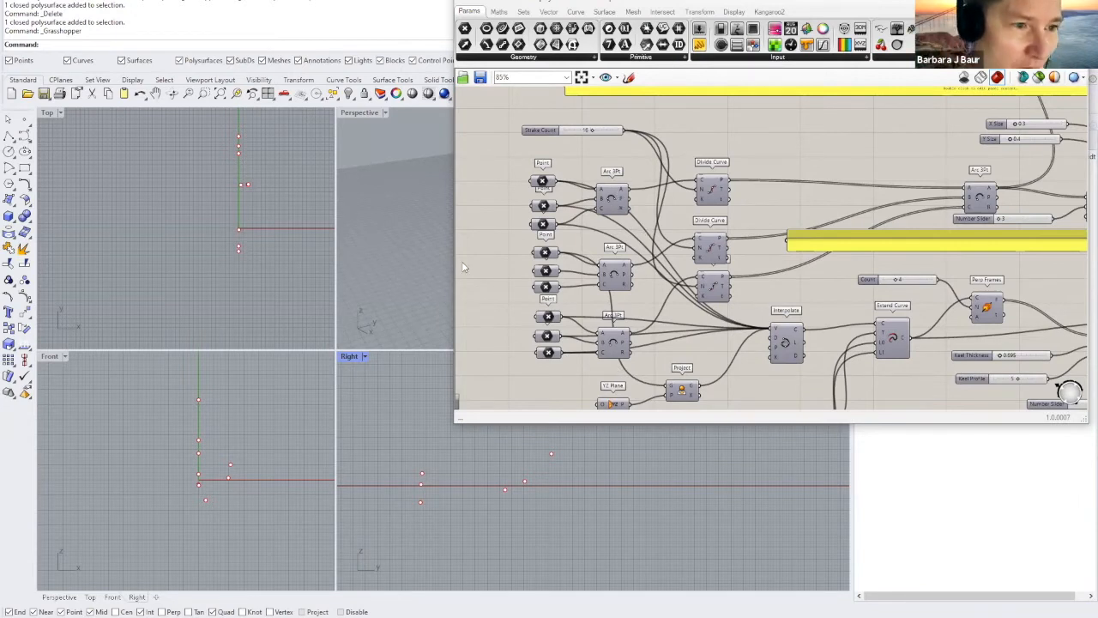
Step: Bring the hull points into view in the Top and Right viewports and snap the Grasshopper window to half the screen
{"action": "right_click_drag", "start_coordinate": [409, 457], "coordinate": [480, 466]}
{"action": "left_click", "coordinate": [236, 241]}
{"action": "scroll", "coordinate": [240, 243], "scroll_direction": "up", "scroll_amount": 2}
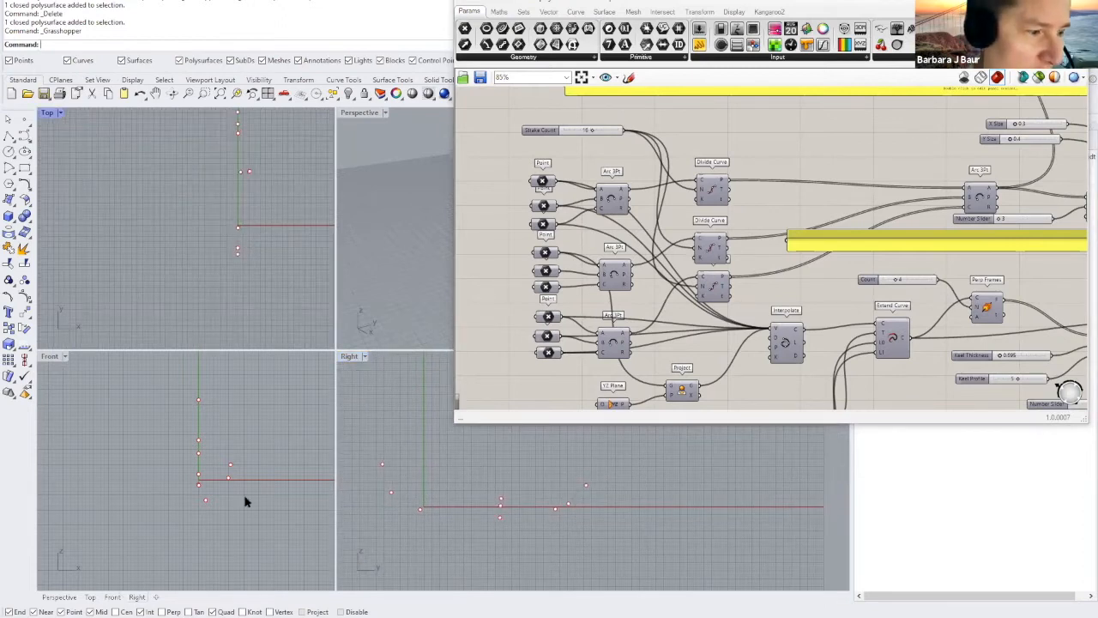
{"action": "left_click", "coordinate": [563, 513]}
{"action": "scroll", "coordinate": [563, 513], "scroll_direction": "down", "scroll_amount": 1}
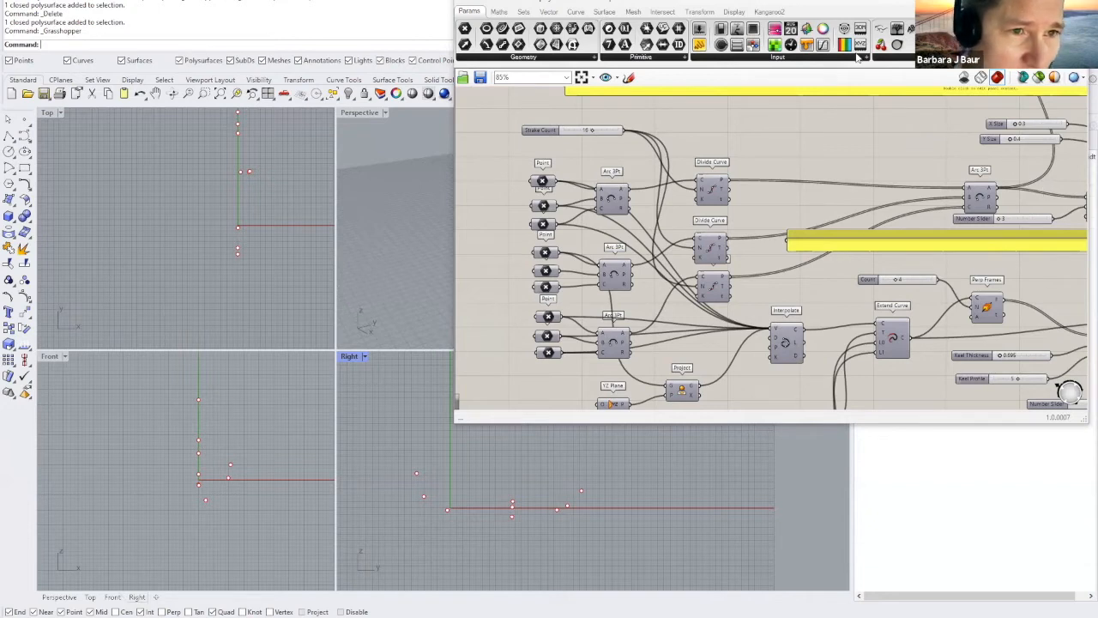
{"action": "left_click_drag", "start_coordinate": [858, 57], "coordinate": [1097, 89]}
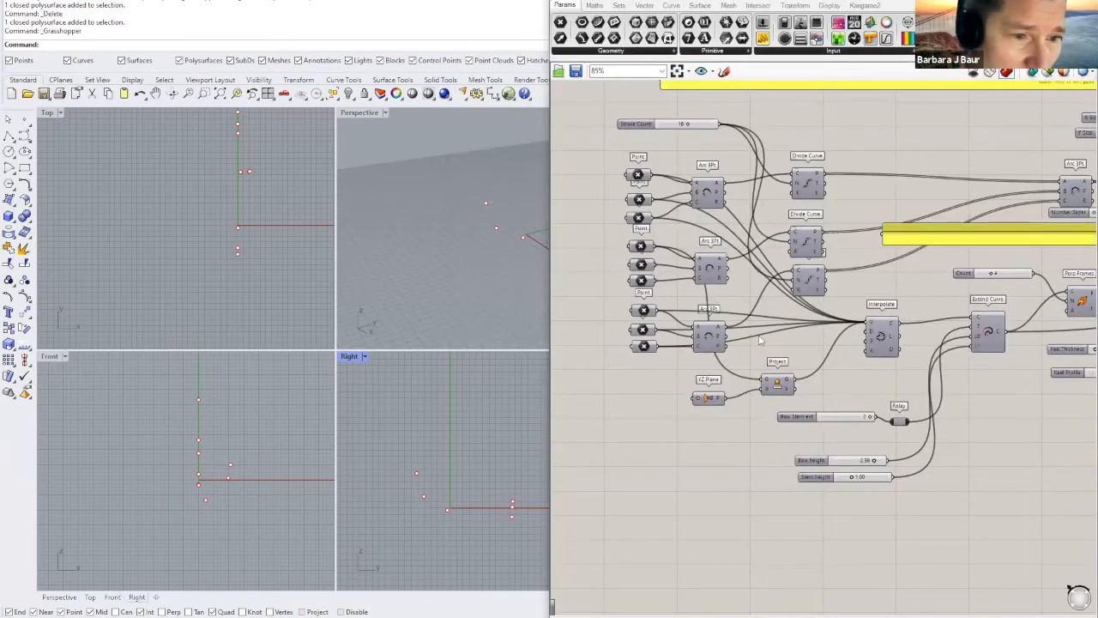
Step: Inspect the three groups of Point components and their Arc 3Pt components up close, including the bow profile arc
{"action": "scroll", "coordinate": [583, 202], "scroll_direction": "up", "scroll_amount": 3}
{"action": "right_click_drag", "start_coordinate": [584, 202], "coordinate": [600, 363]}
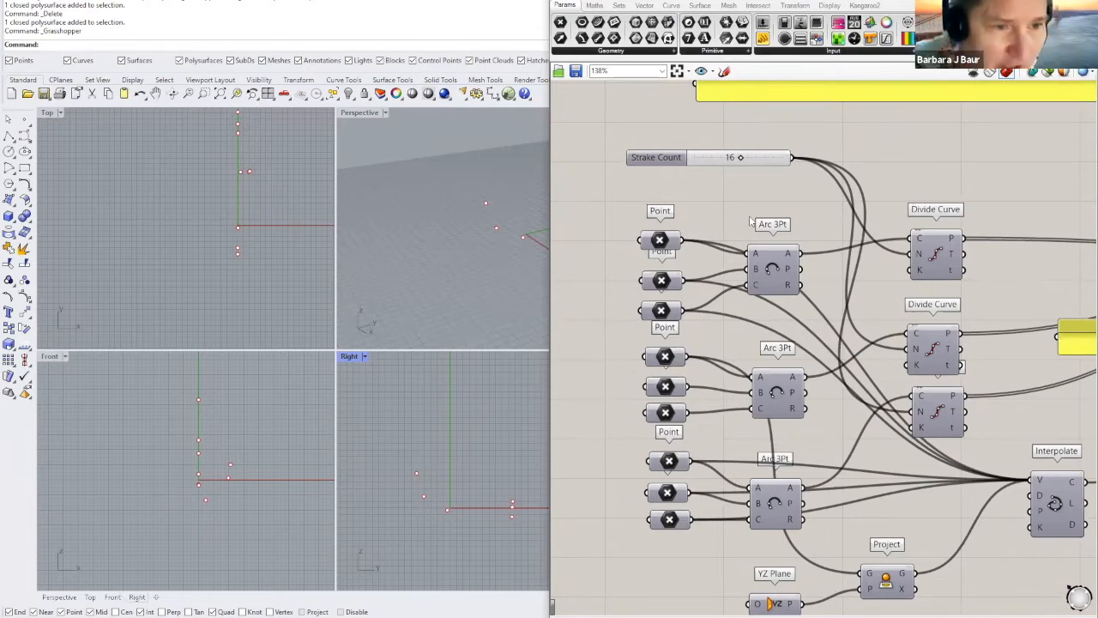
{"action": "scroll", "coordinate": [660, 197], "scroll_direction": "down", "scroll_amount": 1}
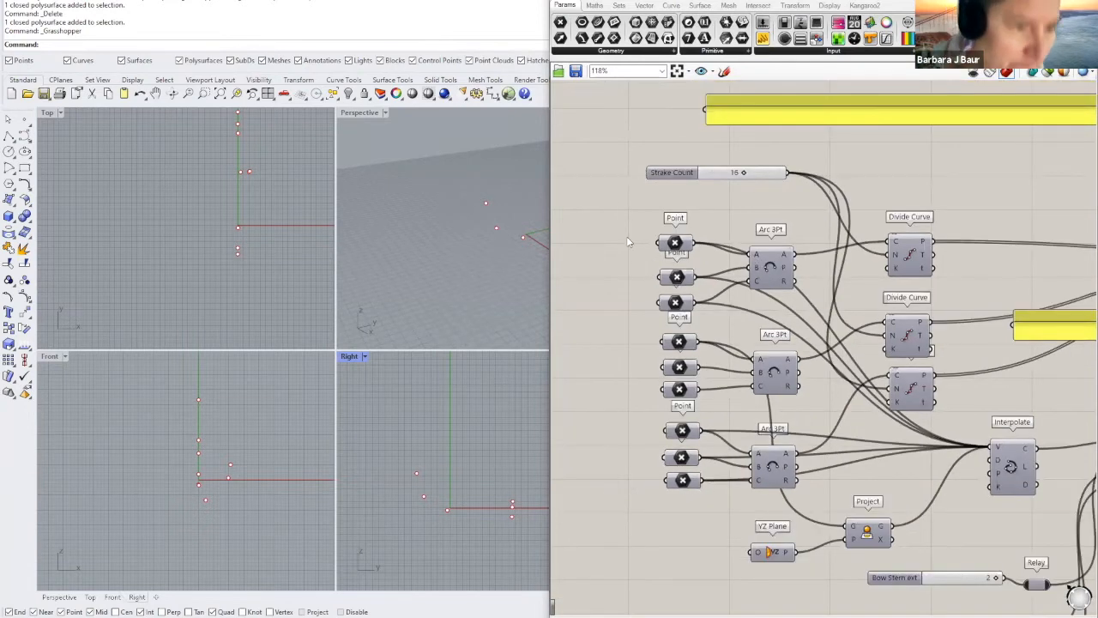
{"action": "scroll", "coordinate": [625, 230], "scroll_direction": "up", "scroll_amount": 4}
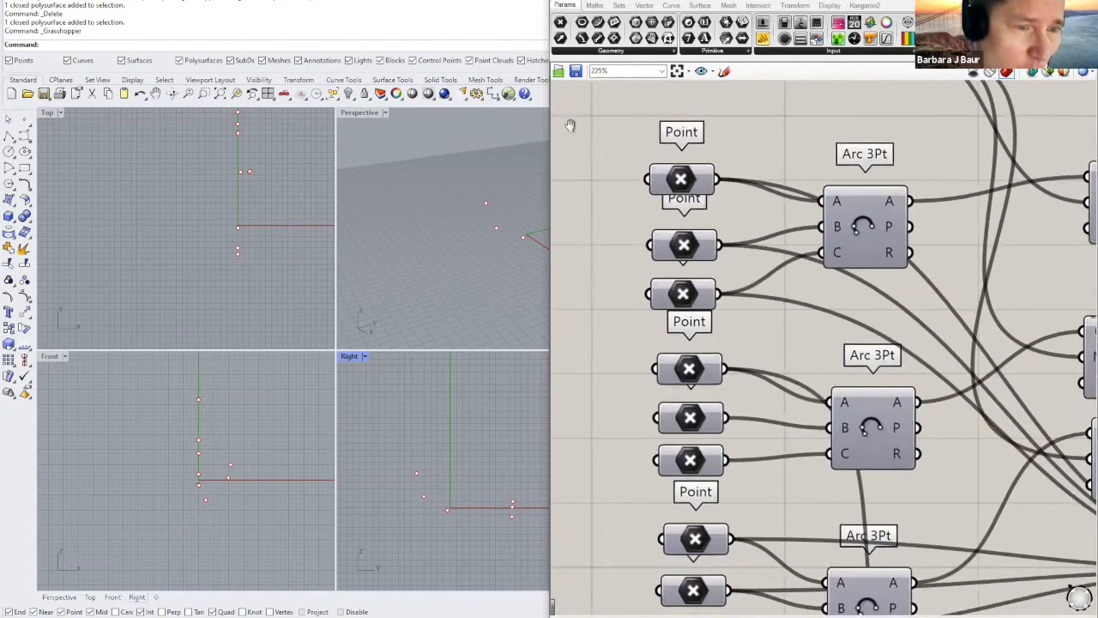
{"action": "scroll", "coordinate": [846, 264], "scroll_direction": "down", "scroll_amount": 1}
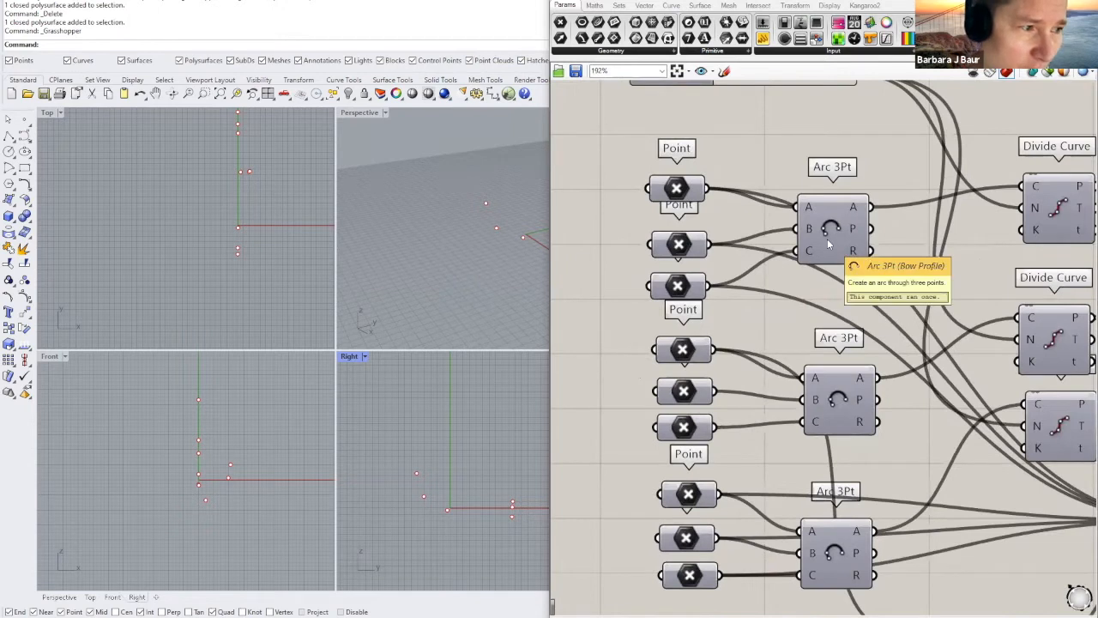
{"action": "scroll", "coordinate": [632, 211], "scroll_direction": "down", "scroll_amount": 1}
{"action": "scroll", "coordinate": [614, 238], "scroll_direction": "up", "scroll_amount": 1}
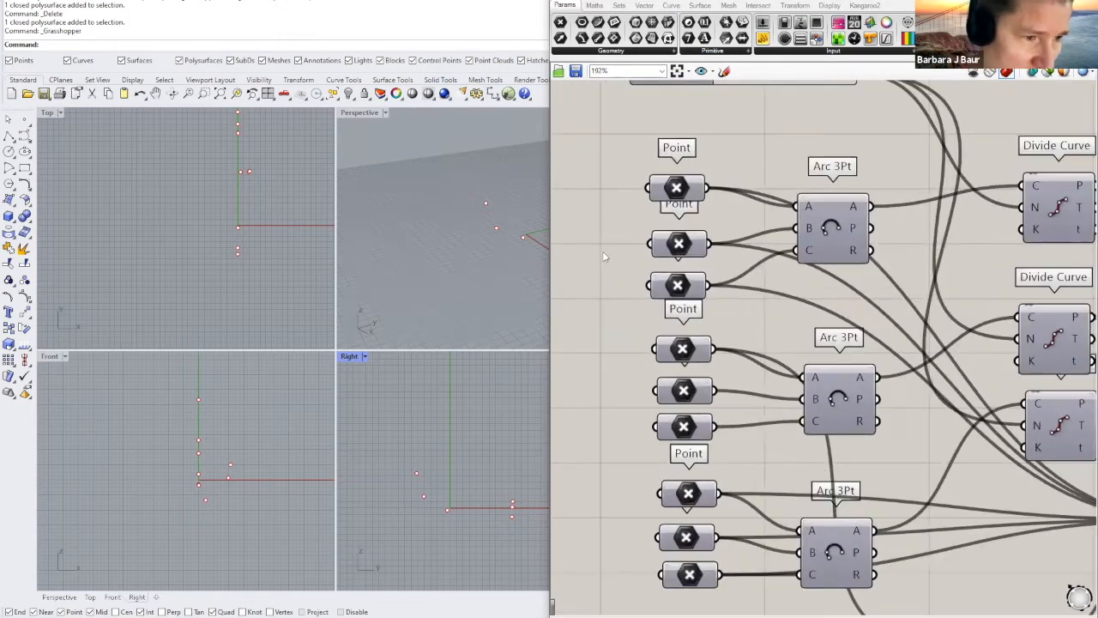
Step: Compare the hull points in the Perspective and Front viewports with the first Point component of the bow profile arc
{"action": "left_click", "coordinate": [474, 287]}
{"action": "right_click_drag", "start_coordinate": [474, 287], "coordinate": [415, 295], "text": "shift"}
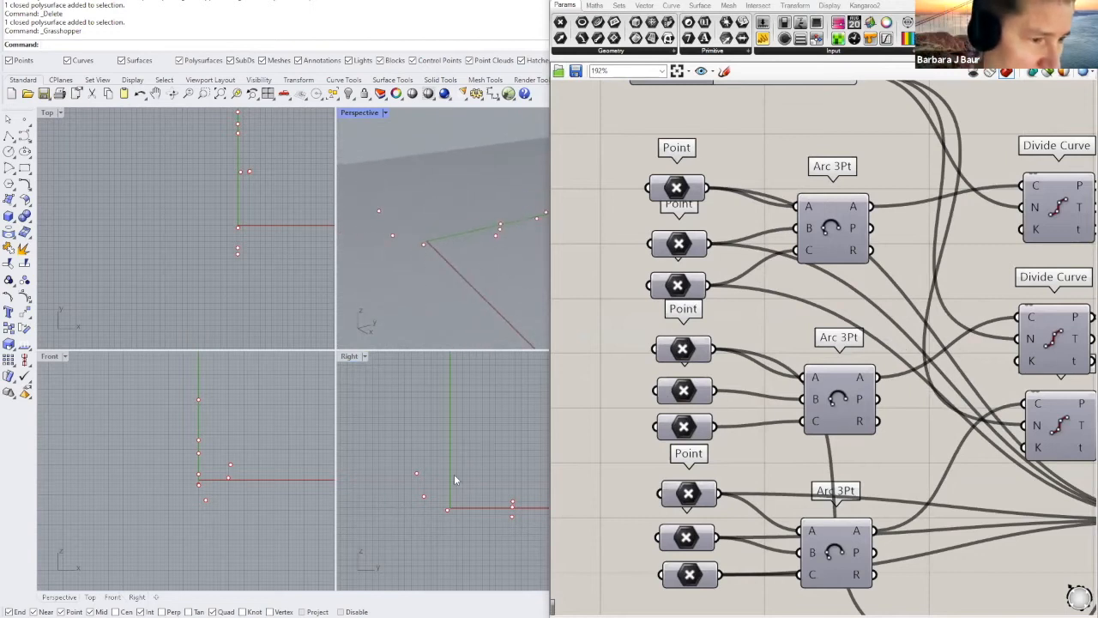
{"action": "scroll", "coordinate": [241, 513], "scroll_direction": "up", "scroll_amount": 2}
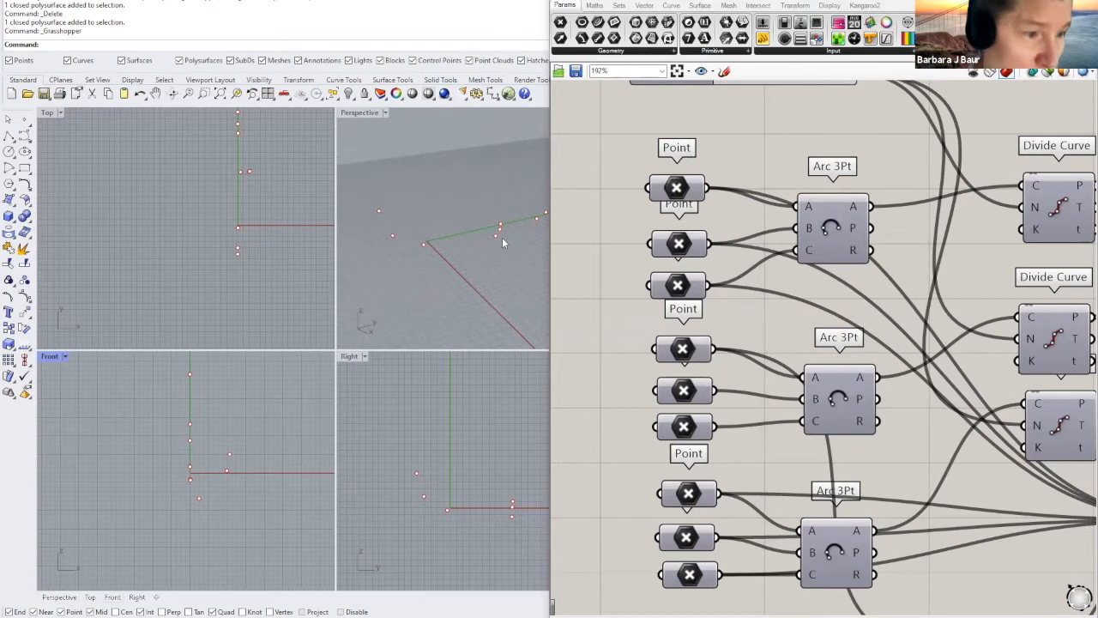
{"action": "left_click", "coordinate": [690, 191]}
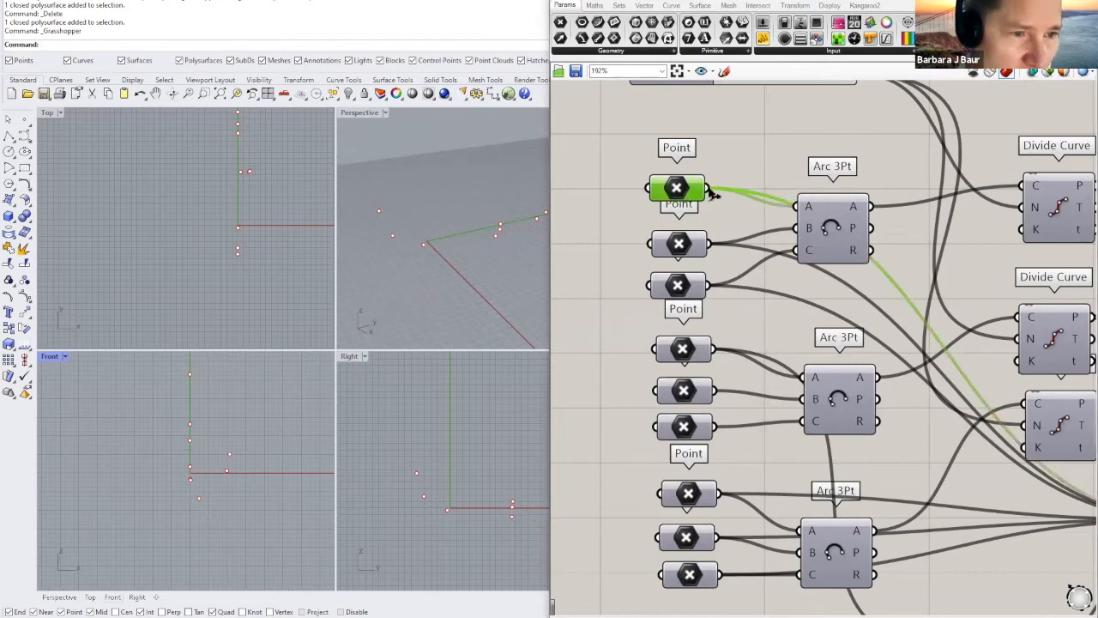
{"action": "scroll", "coordinate": [712, 194], "scroll_direction": "down", "scroll_amount": 3}
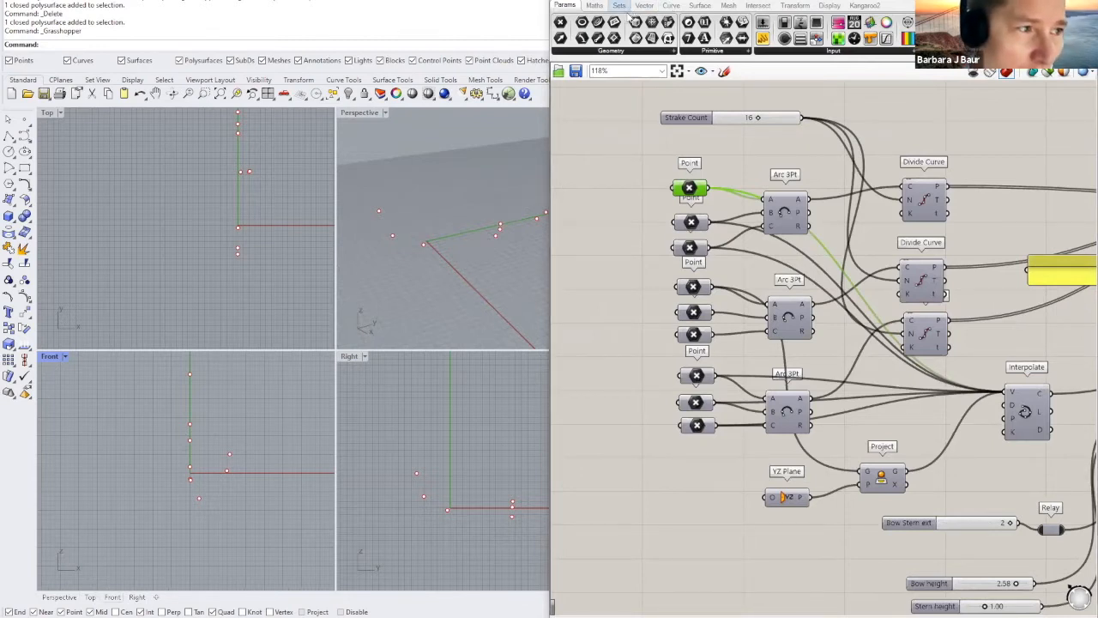
{"action": "scroll", "coordinate": [689, 189], "scroll_direction": "up", "scroll_amount": 2}
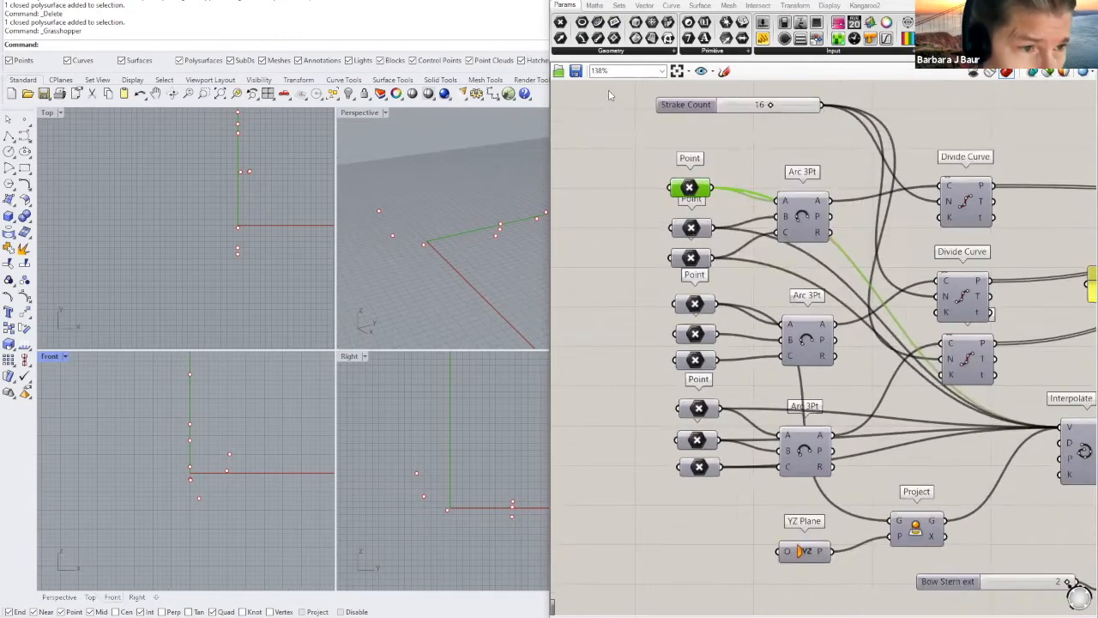
{"action": "left_click", "coordinate": [627, 134]}
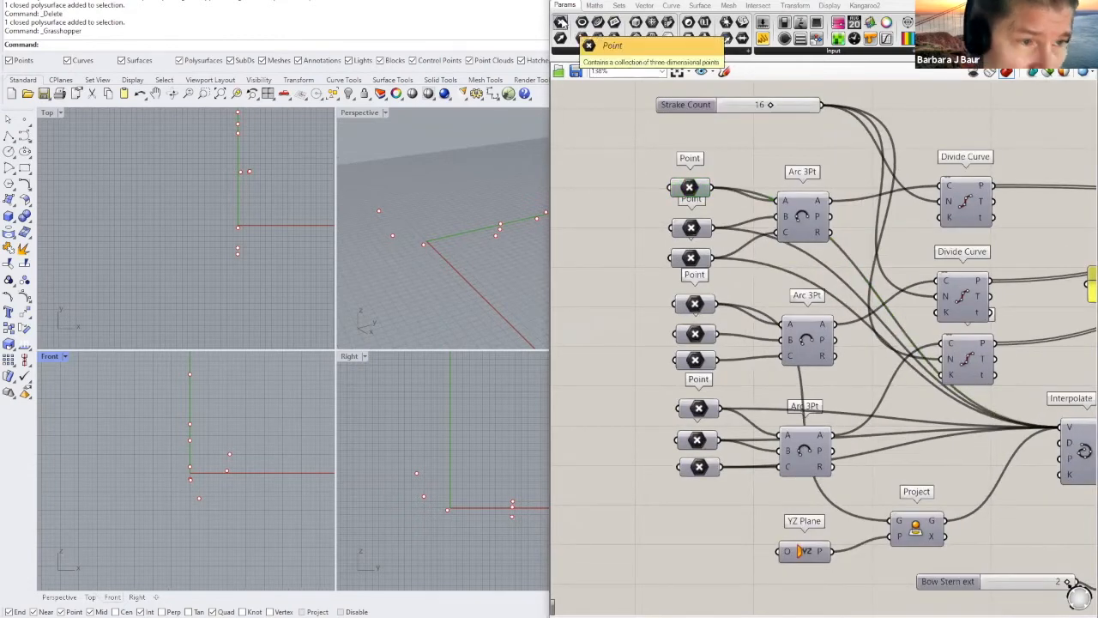
Step: Add an empty Point parameter beside the existing Point components and view its options for setting one or multiple points
{"action": "left_click_drag", "start_coordinate": [562, 24], "coordinate": [593, 167]}
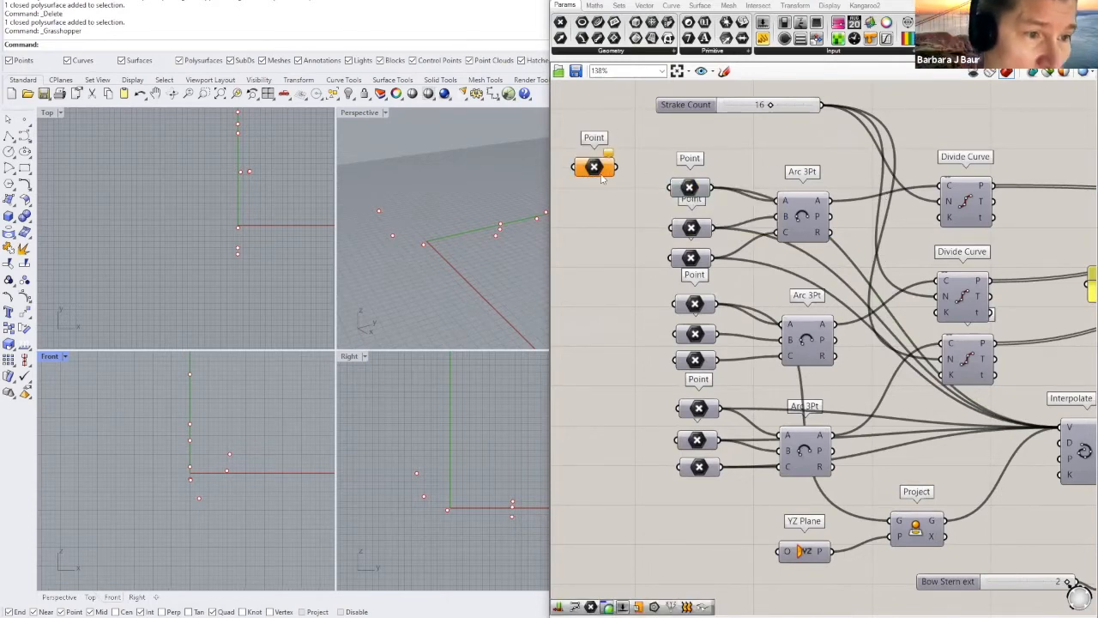
{"action": "scroll", "coordinate": [603, 171], "scroll_direction": "up", "scroll_amount": 1}
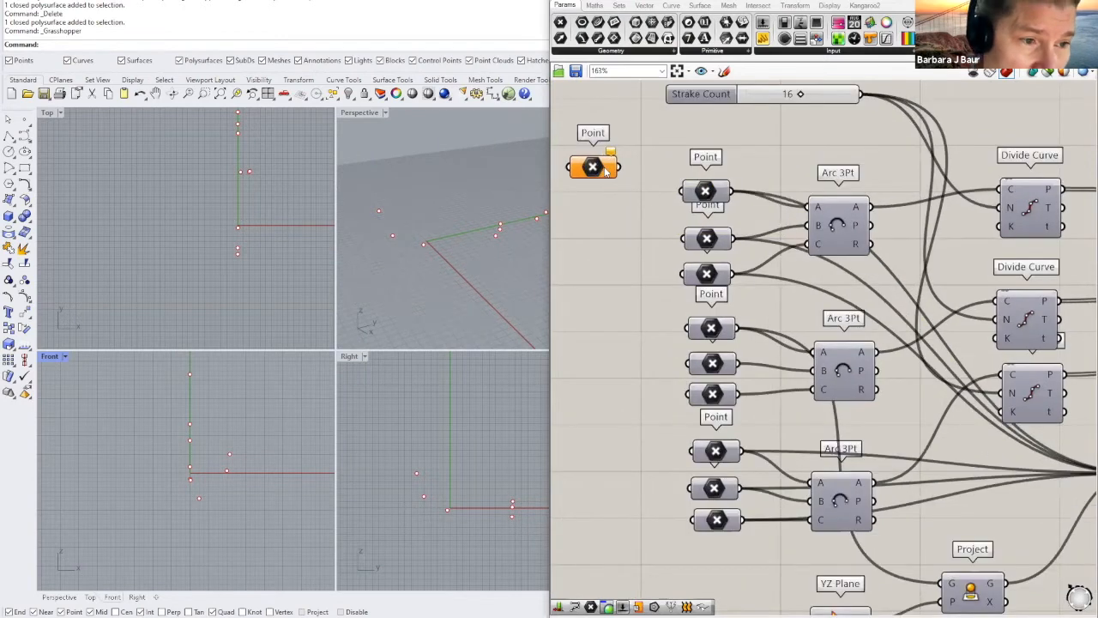
{"action": "right_click", "coordinate": [605, 171]}
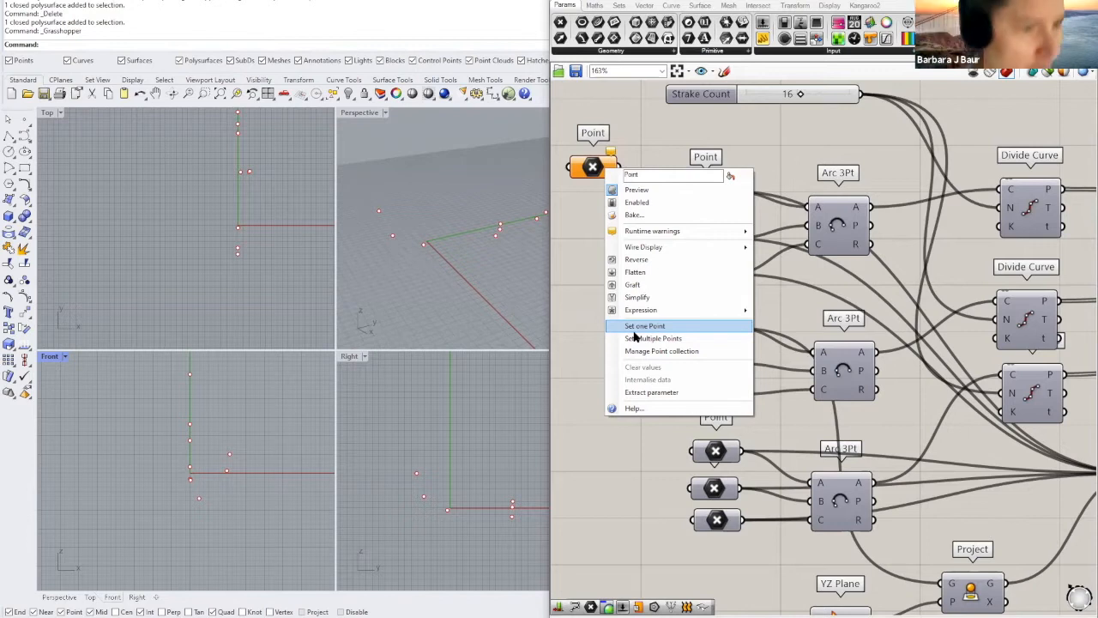
{"action": "left_click", "coordinate": [583, 242]}
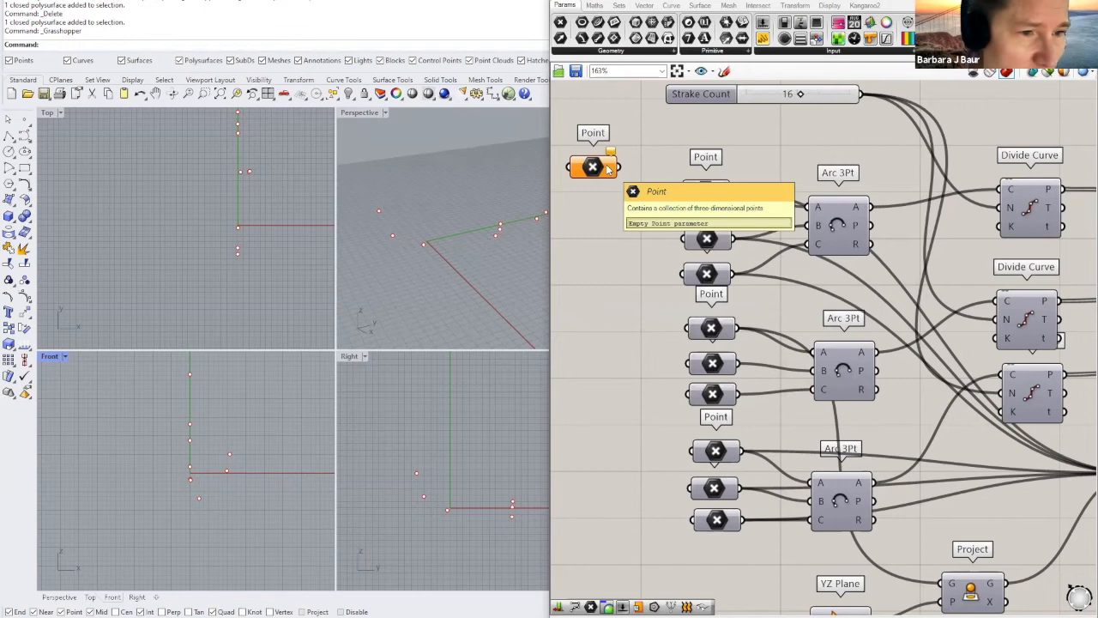
Step: Delete the empty Point parameter
{"action": "right_click", "coordinate": [608, 169]}
{"action": "left_click", "coordinate": [593, 173]}
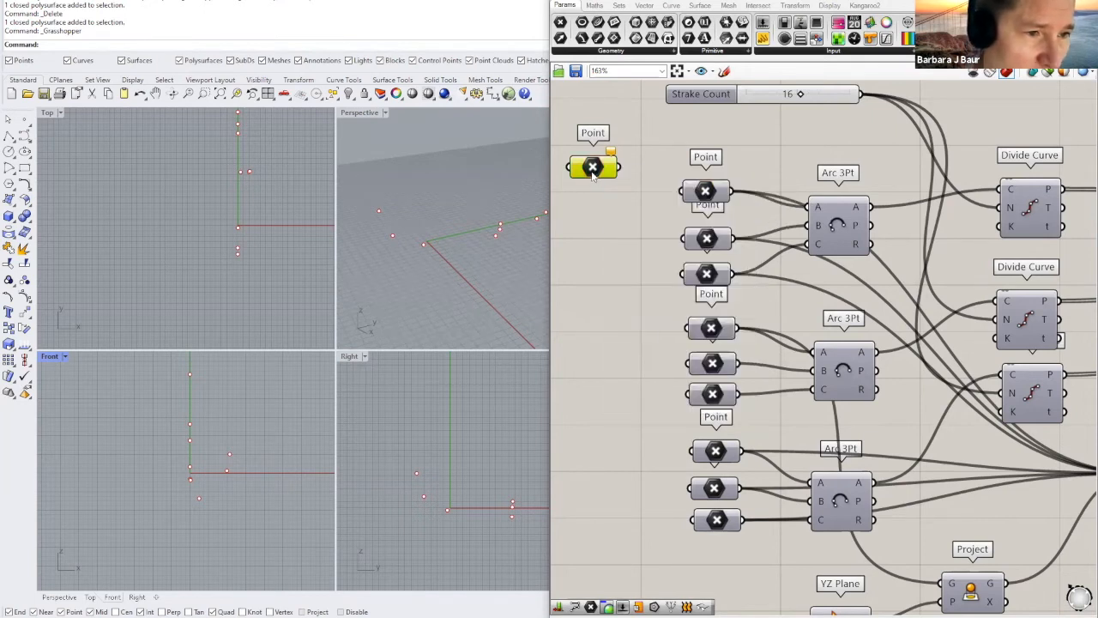
{"action": "key", "text": "Delete"}
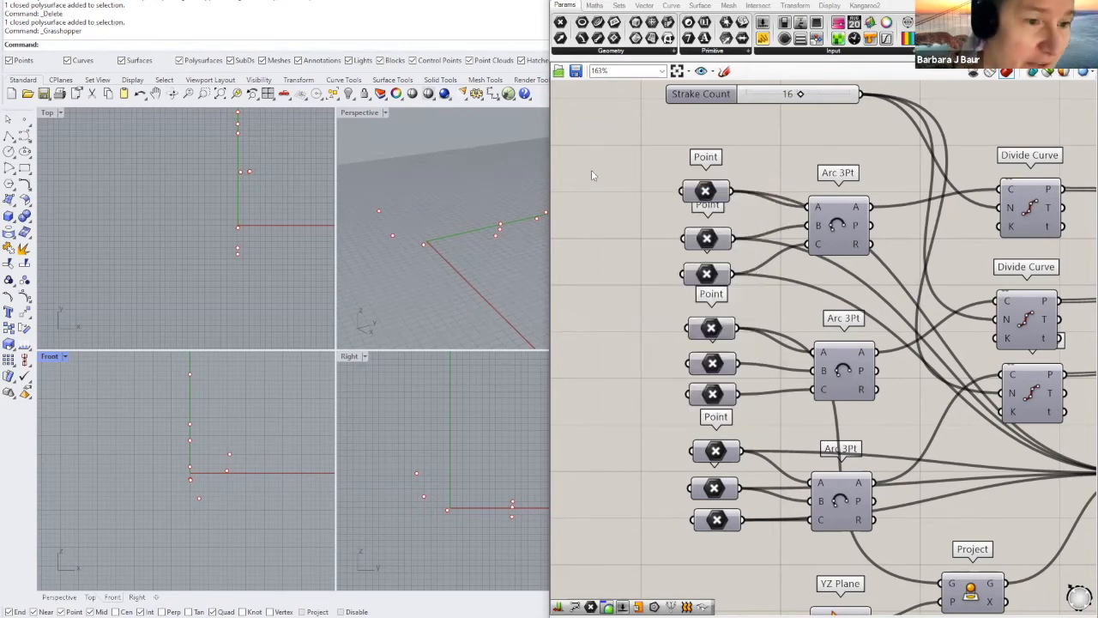
Step: Select all nine Point components and turn their preview on
{"action": "scroll", "coordinate": [628, 247], "scroll_direction": "down", "scroll_amount": 5}
{"action": "scroll", "coordinate": [946, 435], "scroll_direction": "down", "scroll_amount": 3}
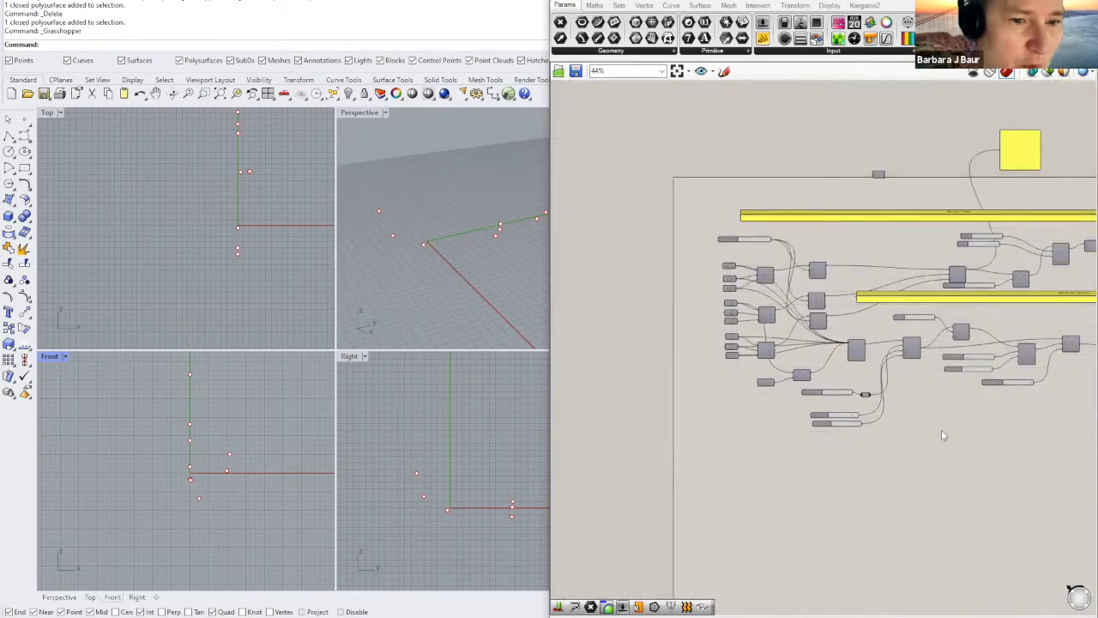
{"action": "right_click_drag", "start_coordinate": [947, 436], "coordinate": [841, 390]}
{"action": "scroll", "coordinate": [777, 387], "scroll_direction": "up", "scroll_amount": 4}
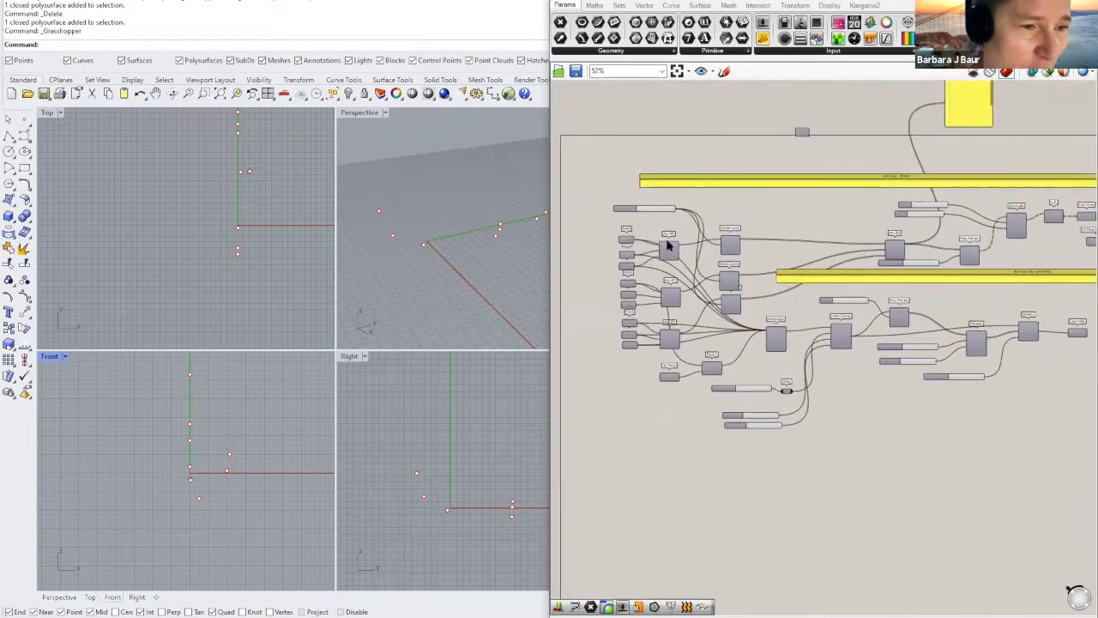
{"action": "scroll", "coordinate": [601, 256], "scroll_direction": "up", "scroll_amount": 8}
{"action": "scroll", "coordinate": [588, 180], "scroll_direction": "down", "scroll_amount": 3}
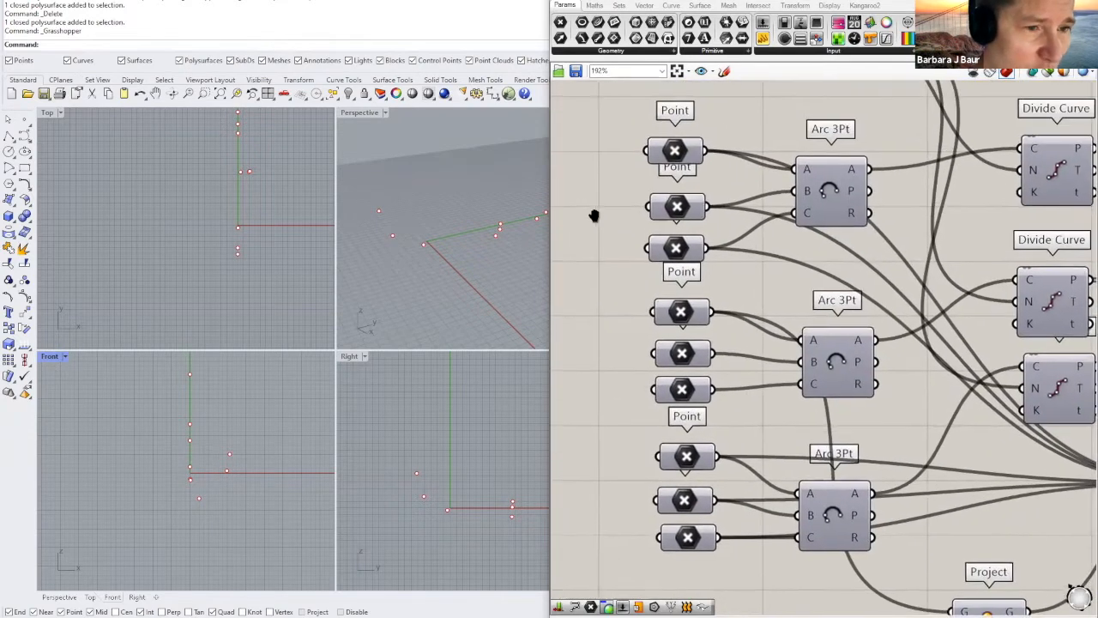
{"action": "left_click_drag", "start_coordinate": [650, 514], "coordinate": [719, 141]}
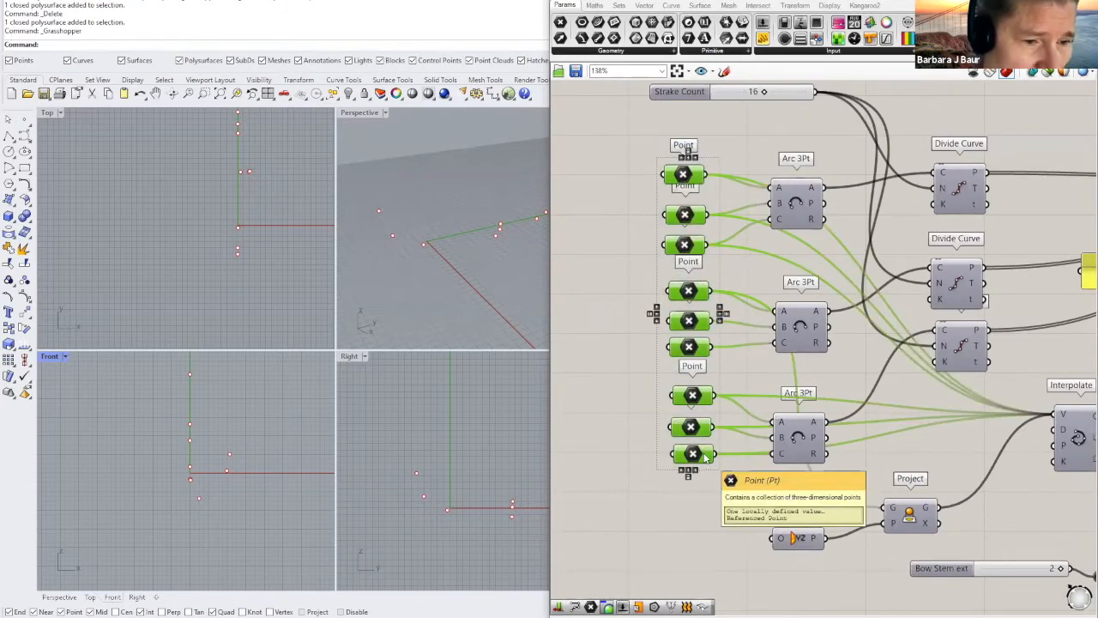
{"action": "middle_click", "coordinate": [705, 458]}
{"action": "left_click", "coordinate": [738, 422]}
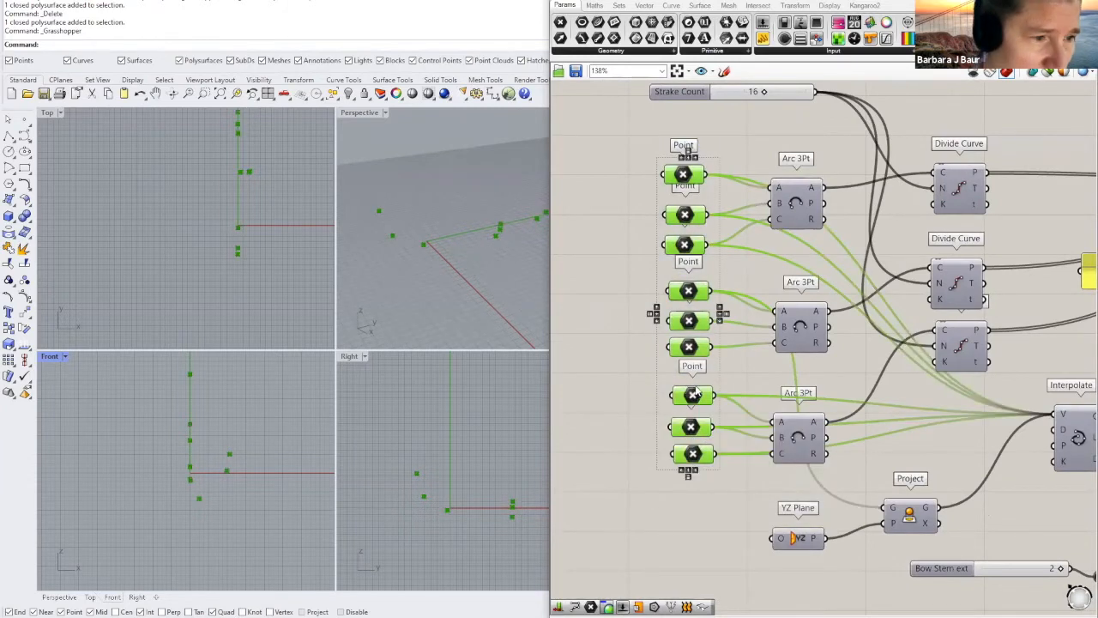
Step: Select the bow profile's Arc 3Pt and its three Point components one by one to identify their points in the viewports
{"action": "scroll", "coordinate": [649, 317], "scroll_direction": "up", "scroll_amount": 3}
{"action": "left_click", "coordinate": [652, 229]}
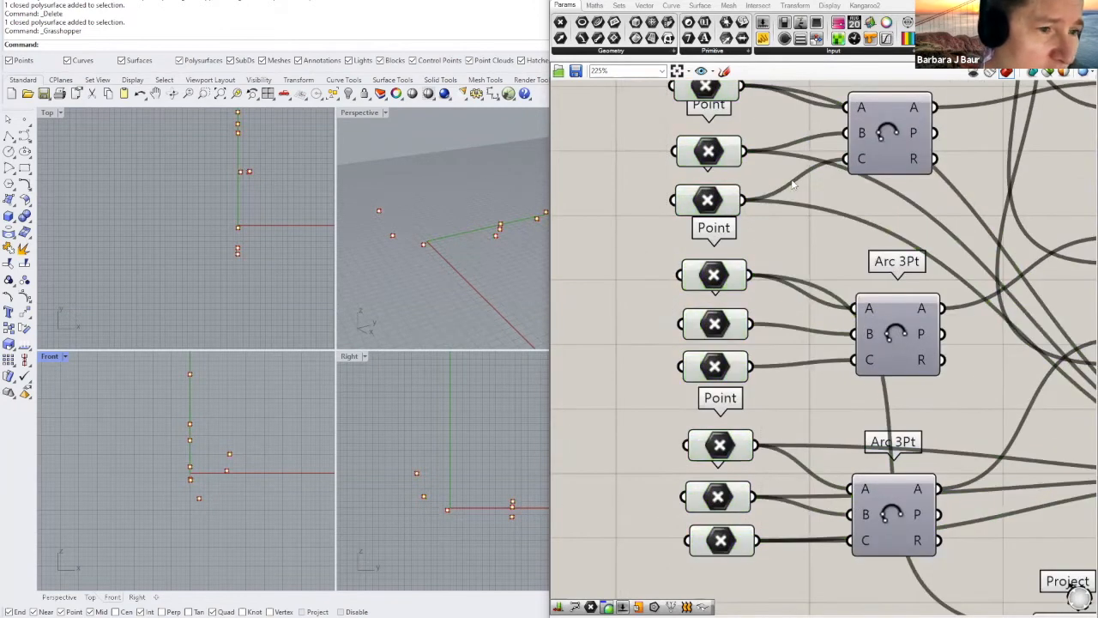
{"action": "left_click", "coordinate": [886, 165]}
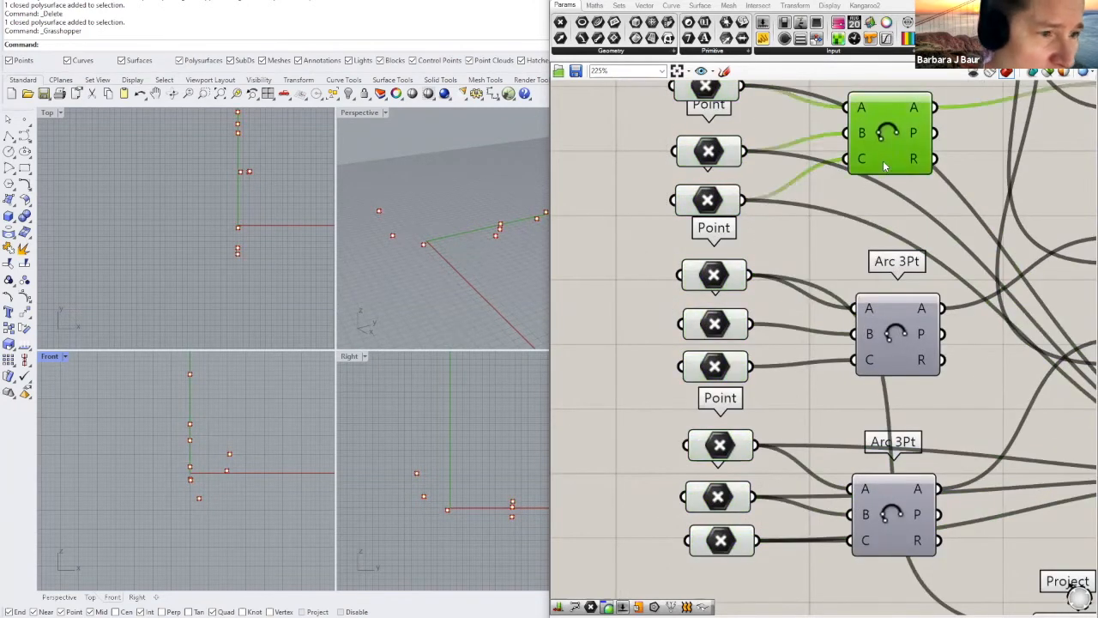
{"action": "left_click", "coordinate": [758, 221]}
{"action": "scroll", "coordinate": [839, 221], "scroll_direction": "down", "scroll_amount": 1}
{"action": "left_click", "coordinate": [705, 203]}
{"action": "left_click", "coordinate": [719, 162]}
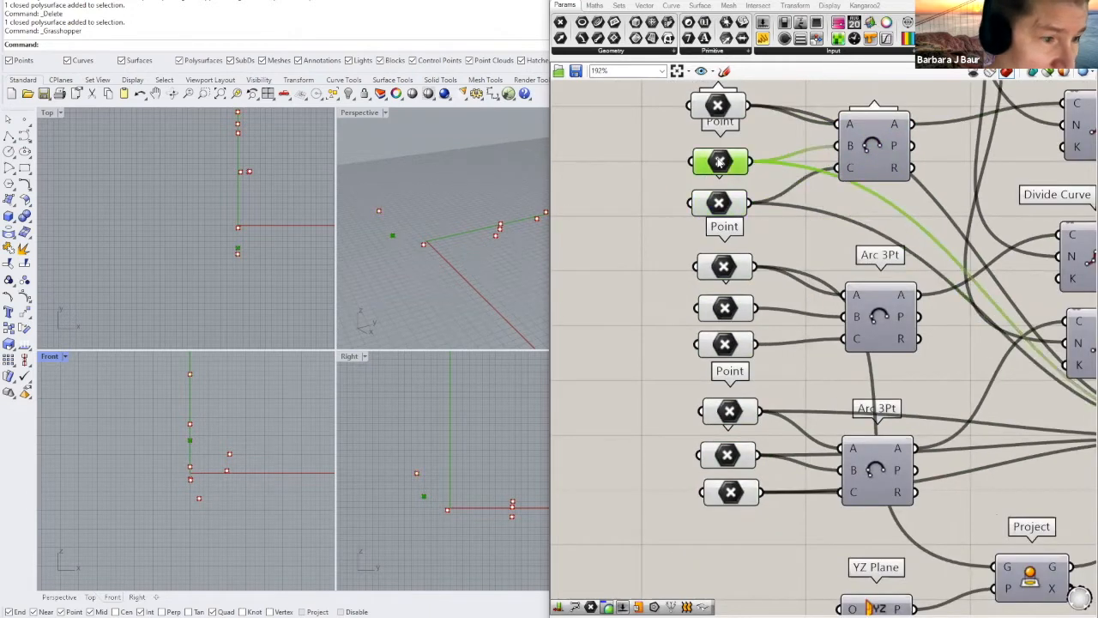
{"action": "left_click", "coordinate": [719, 104]}
Step: Maximize the Right viewport with all the hull points in view
{"action": "mouse_move", "coordinate": [632, 255]}
{"action": "right_mouse_down"}
{"action": "mouse_move", "coordinate": [627, 281]}
{"action": "mouse_move", "coordinate": [640, 267]}
{"action": "right_mouse_up"}
{"action": "scroll", "coordinate": [403, 499], "scroll_direction": "down", "scroll_amount": 3}
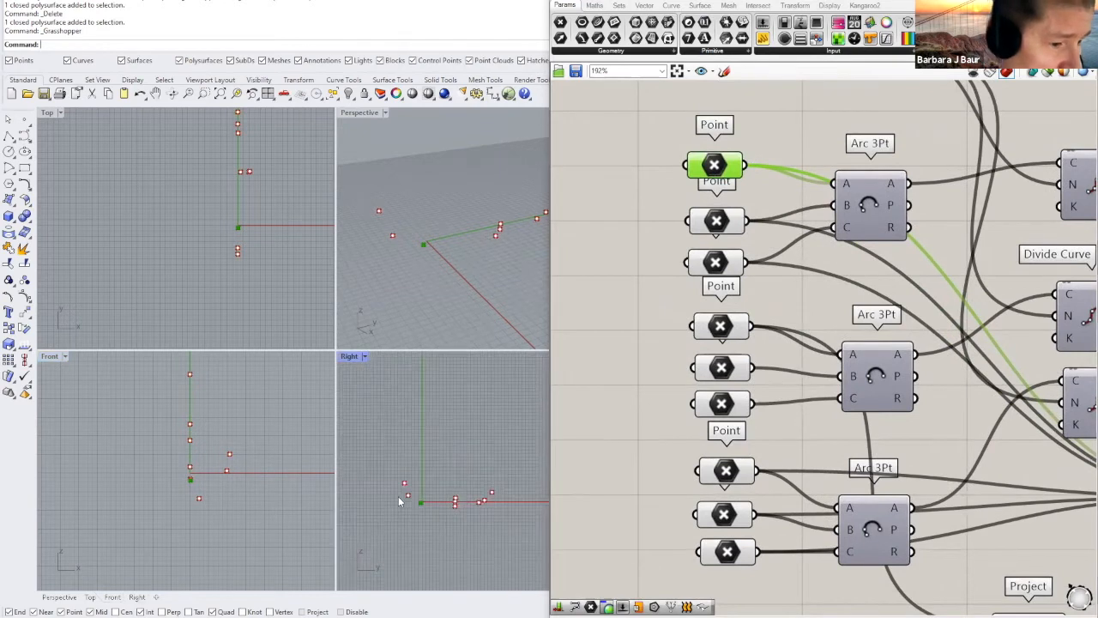
{"action": "double_click", "coordinate": [350, 358]}
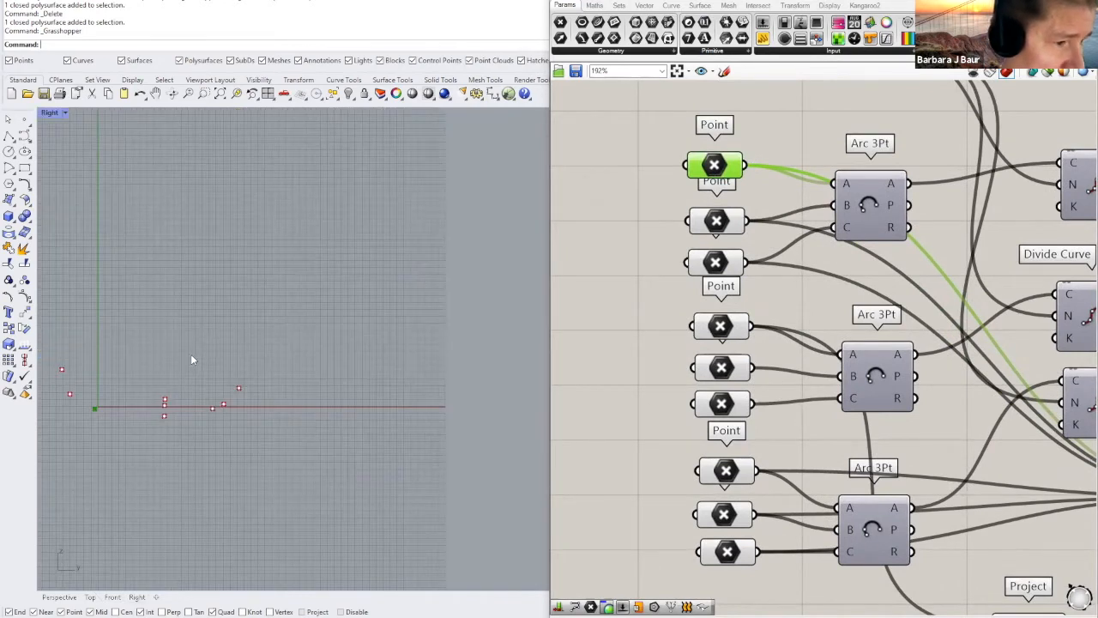
Step: Select the remaining Point components of all three profiles one by one to identify their points in the Right viewport
{"action": "right_click_drag", "start_coordinate": [179, 404], "coordinate": [297, 374]}
{"action": "scroll", "coordinate": [487, 351], "scroll_direction": "up", "scroll_amount": 3}
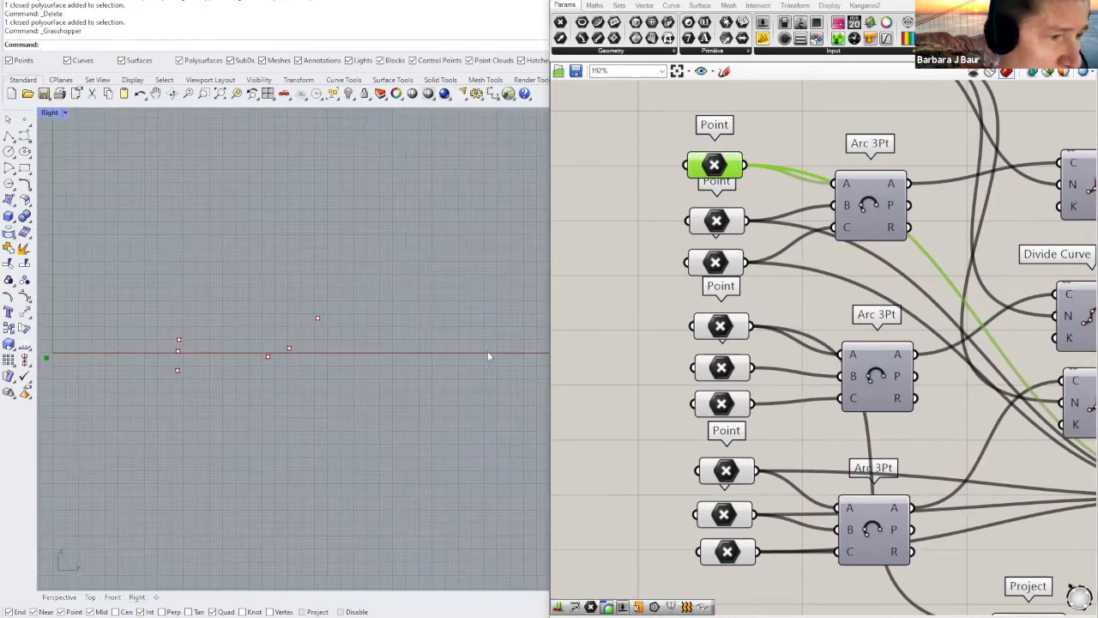
{"action": "left_click", "coordinate": [726, 228]}
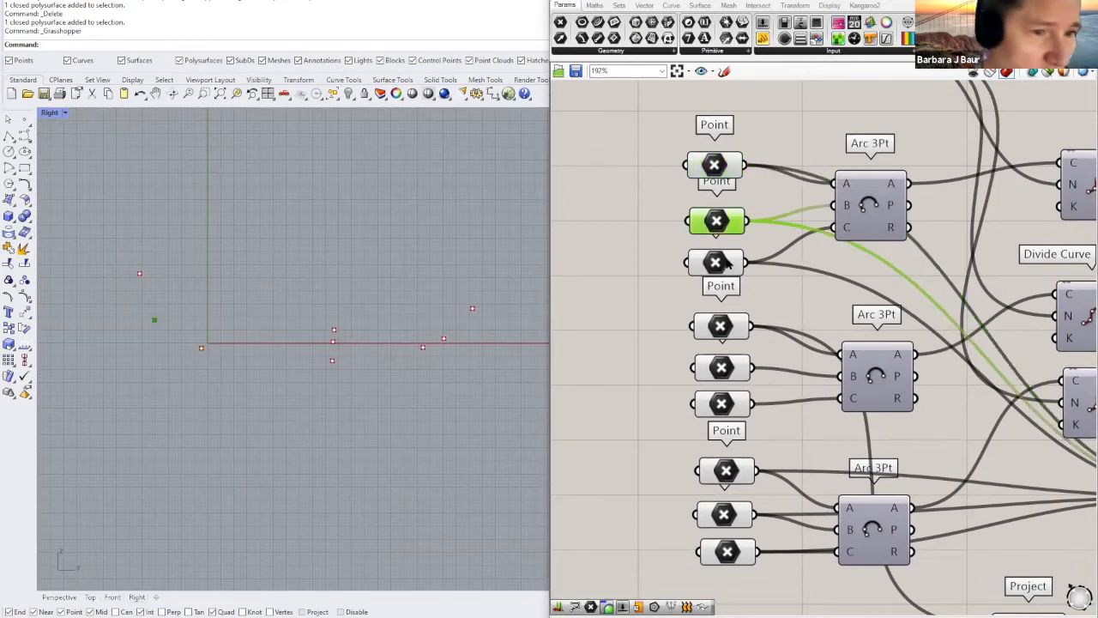
{"action": "left_click", "coordinate": [725, 264]}
{"action": "left_click", "coordinate": [735, 333]}
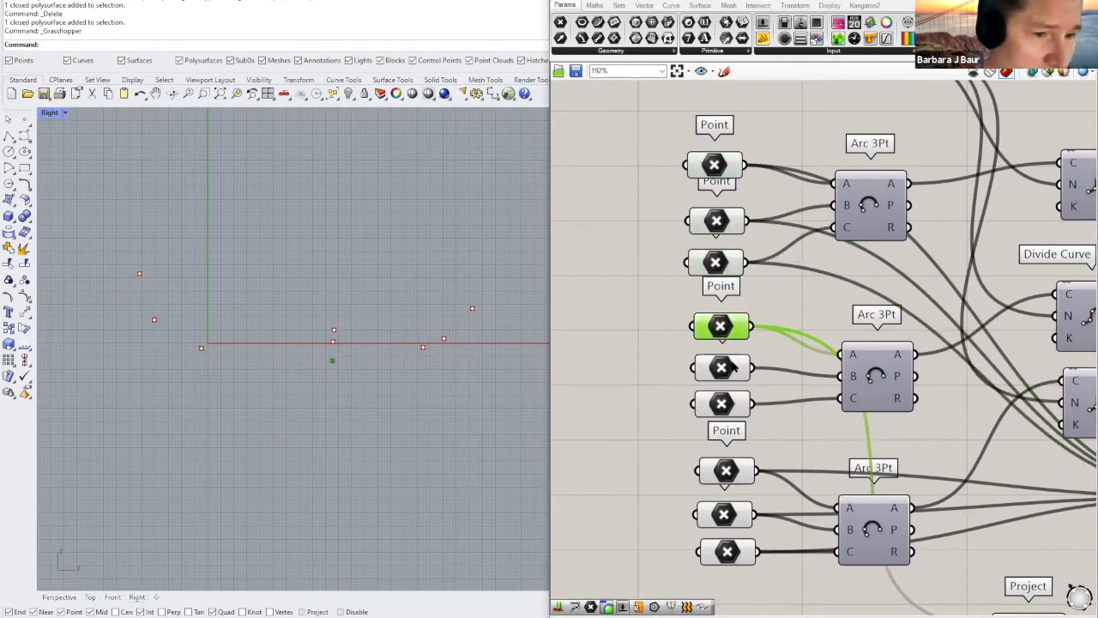
{"action": "left_click", "coordinate": [734, 367]}
{"action": "left_click_drag", "start_coordinate": [725, 413], "coordinate": [726, 418]}
{"action": "left_click", "coordinate": [727, 472]}
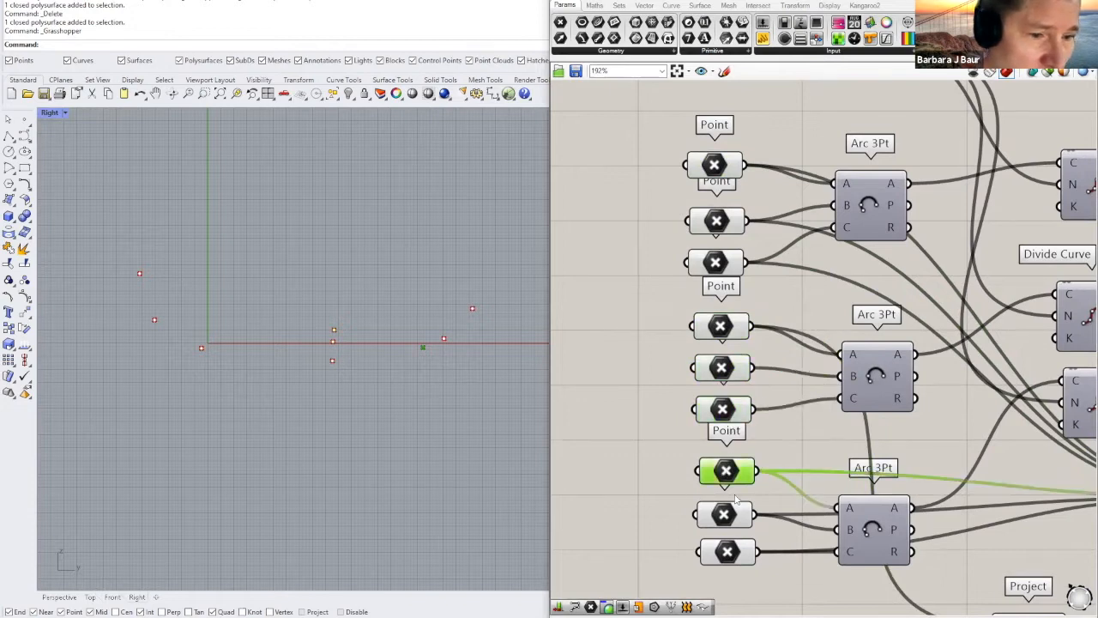
{"action": "left_click", "coordinate": [726, 518]}
{"action": "left_click", "coordinate": [726, 549]}
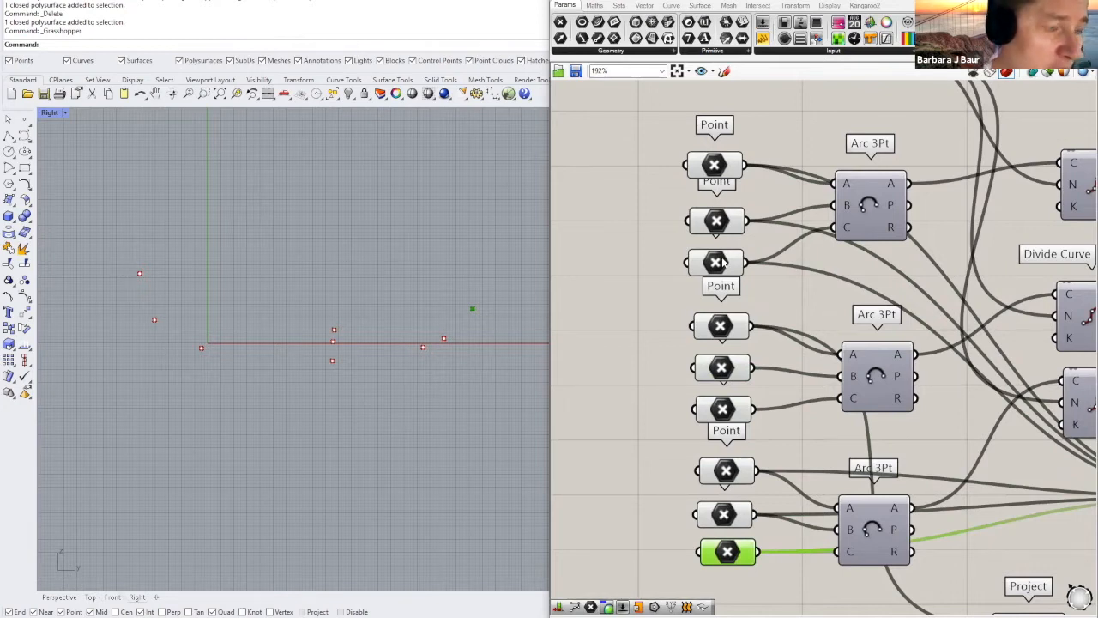
Step: Select all three Arc 3Pt components and turn their preview on
{"action": "left_click_drag", "start_coordinate": [903, 104], "coordinate": [853, 614]}
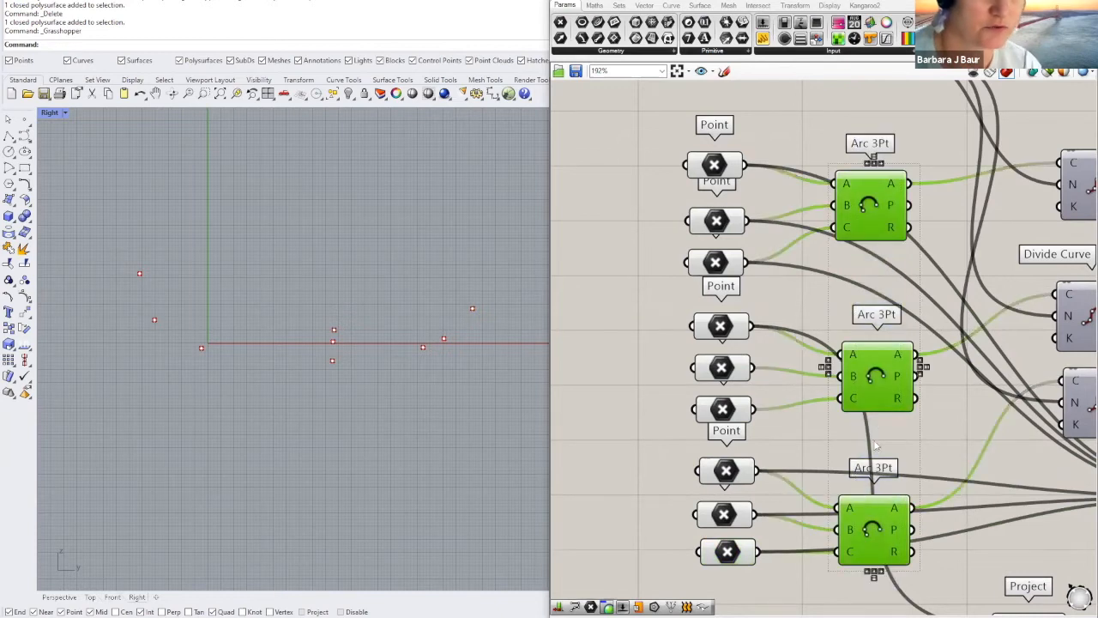
{"action": "scroll", "coordinate": [875, 390], "scroll_direction": "down", "scroll_amount": 1}
{"action": "middle_click", "coordinate": [875, 390]}
{"action": "left_click", "coordinate": [898, 369]}
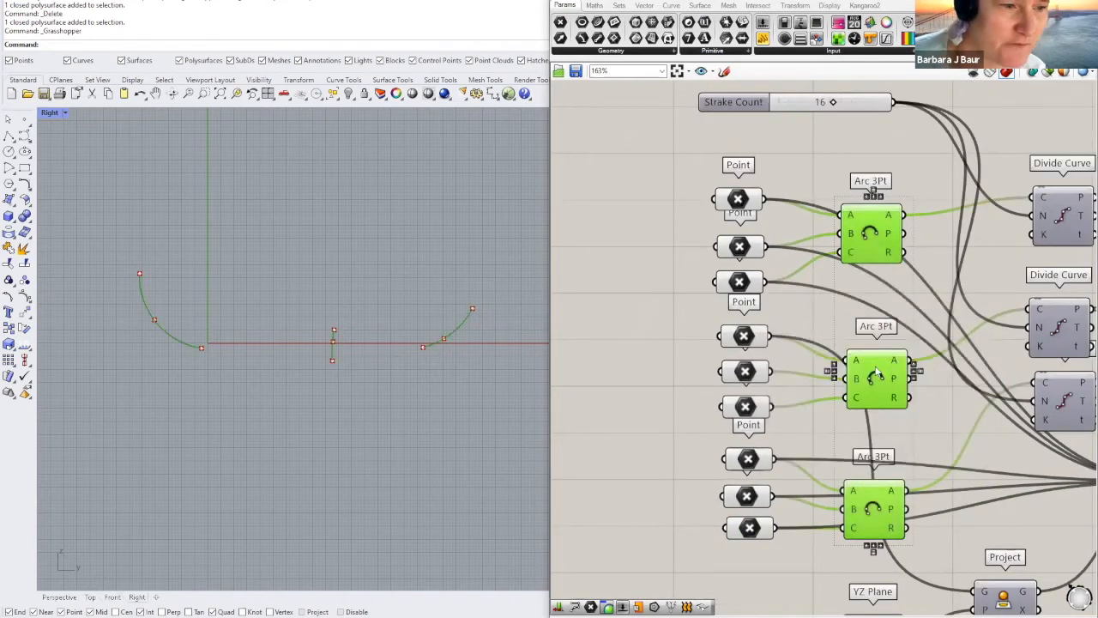
Step: Switch from the Right viewport to a maximized Perspective viewport and orbit to show the three profile arcs
{"action": "scroll", "coordinate": [379, 296], "scroll_direction": "down", "scroll_amount": 1}
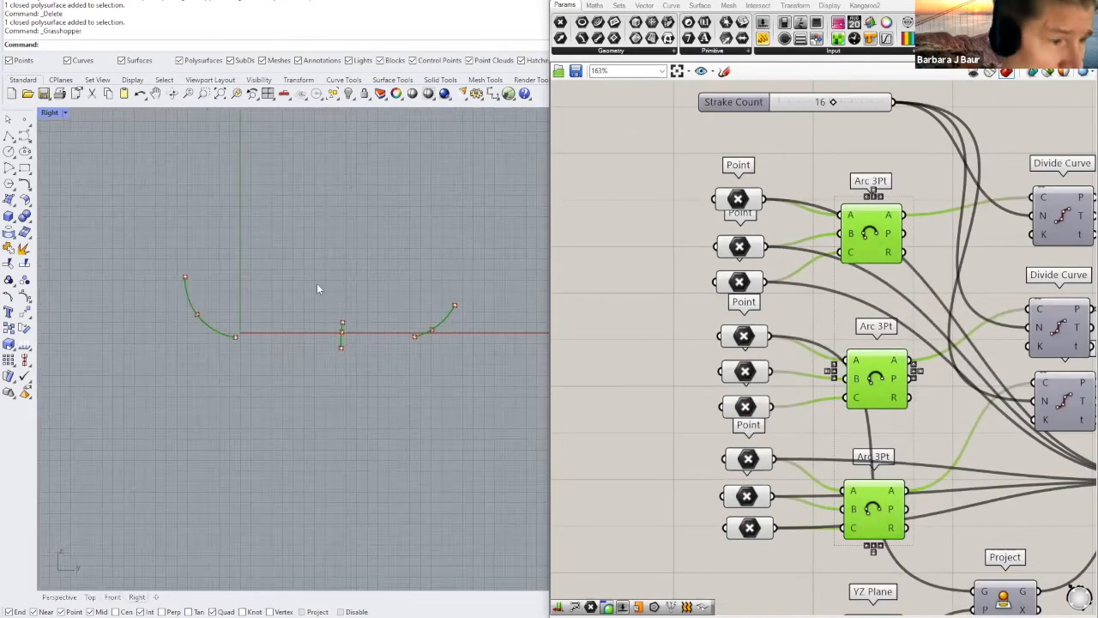
{"action": "double_click", "coordinate": [49, 112]}
{"action": "double_click", "coordinate": [376, 116]}
{"action": "right_click_drag", "start_coordinate": [380, 221], "coordinate": [236, 358]}
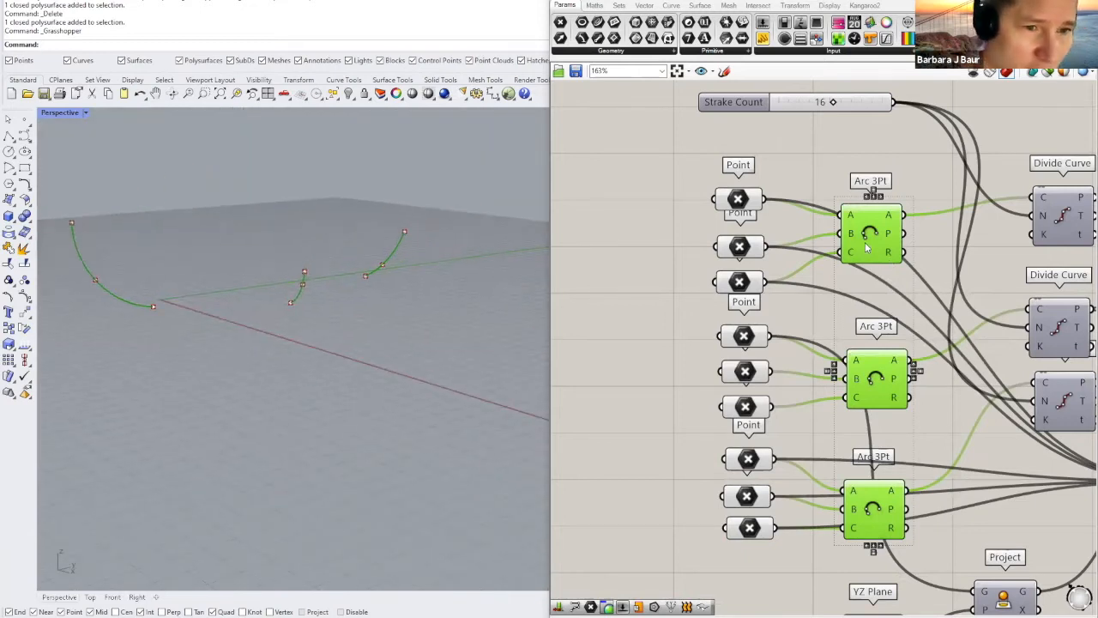
Step: Select the bow profile's Arc 3Pt component and move it slightly up, clear of its Point components
{"action": "scroll", "coordinate": [865, 242], "scroll_direction": "up", "scroll_amount": 2}
{"action": "left_click", "coordinate": [927, 286]}
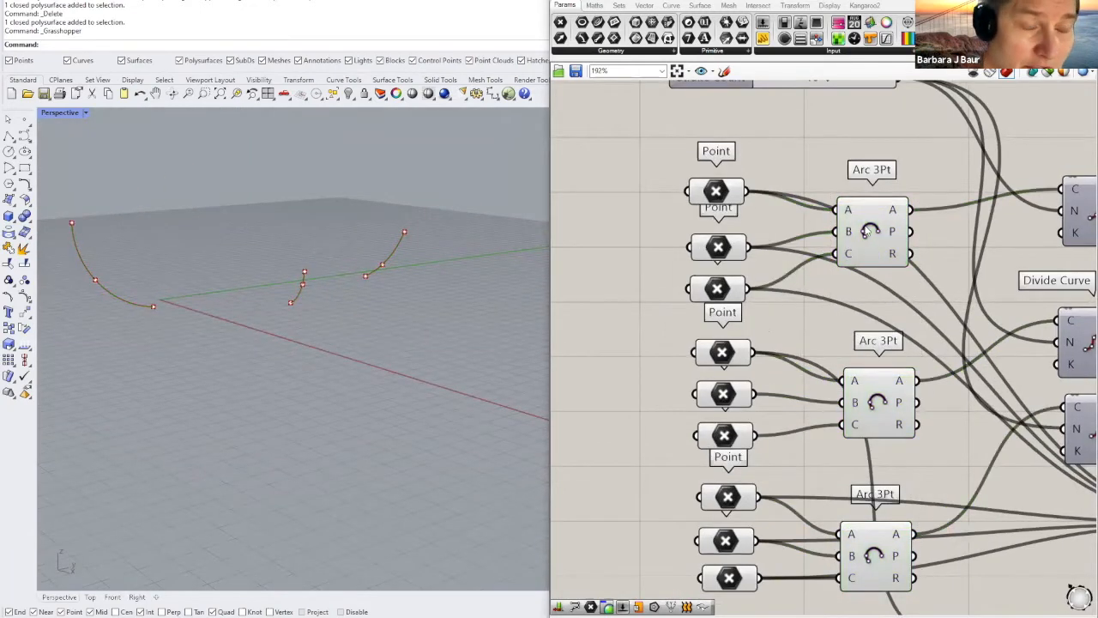
{"action": "left_click", "coordinate": [869, 232]}
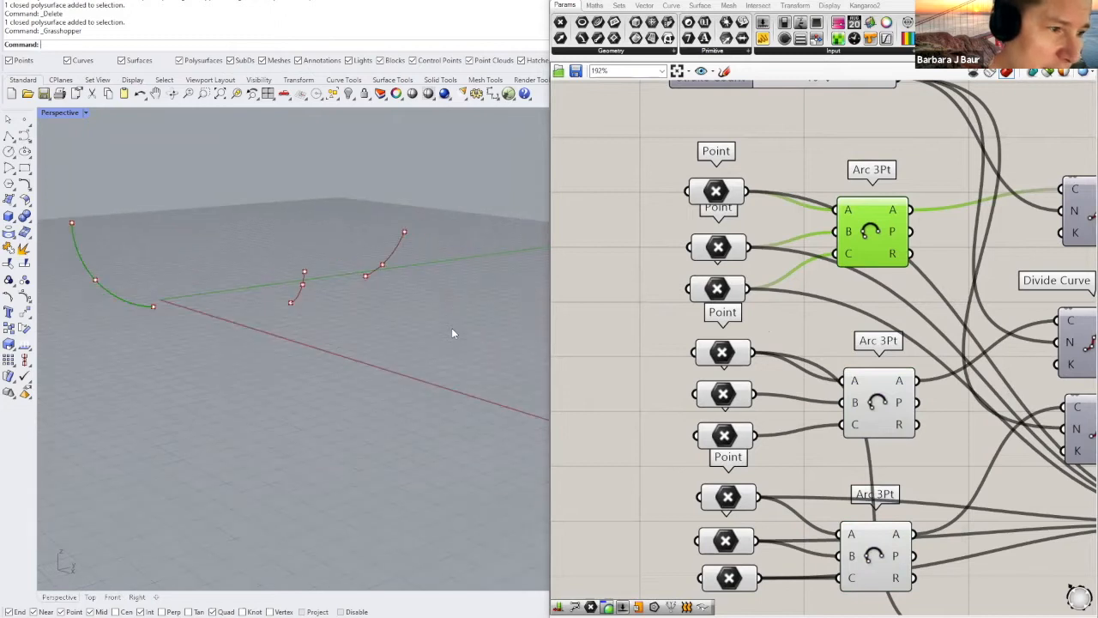
{"action": "right_click_drag", "start_coordinate": [466, 330], "coordinate": [471, 333]}
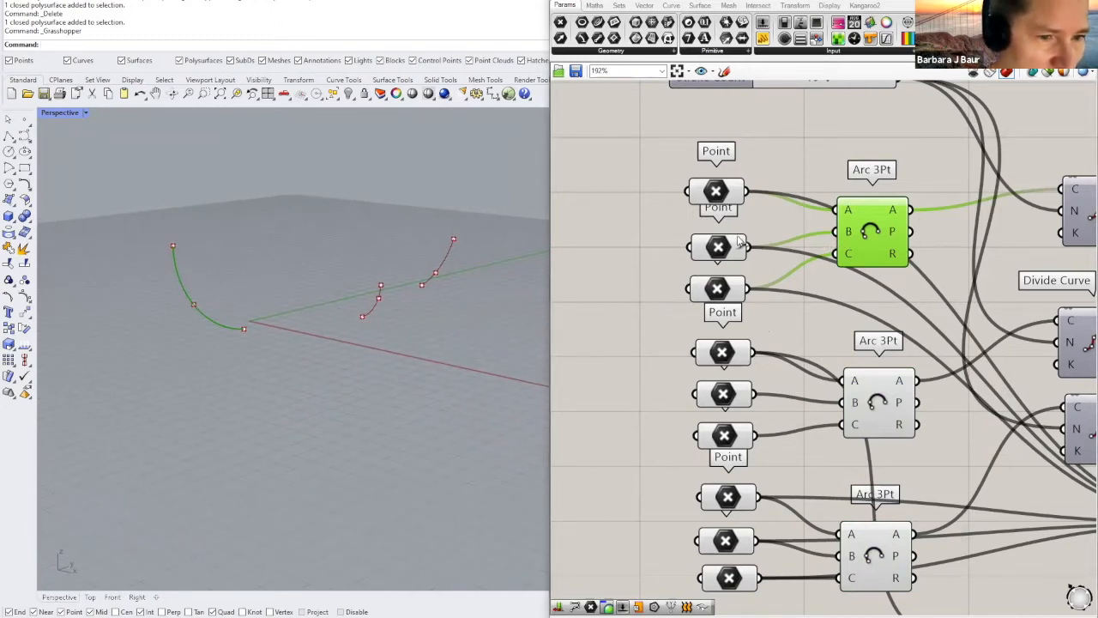
{"action": "left_click_drag", "start_coordinate": [865, 246], "coordinate": [888, 203]}
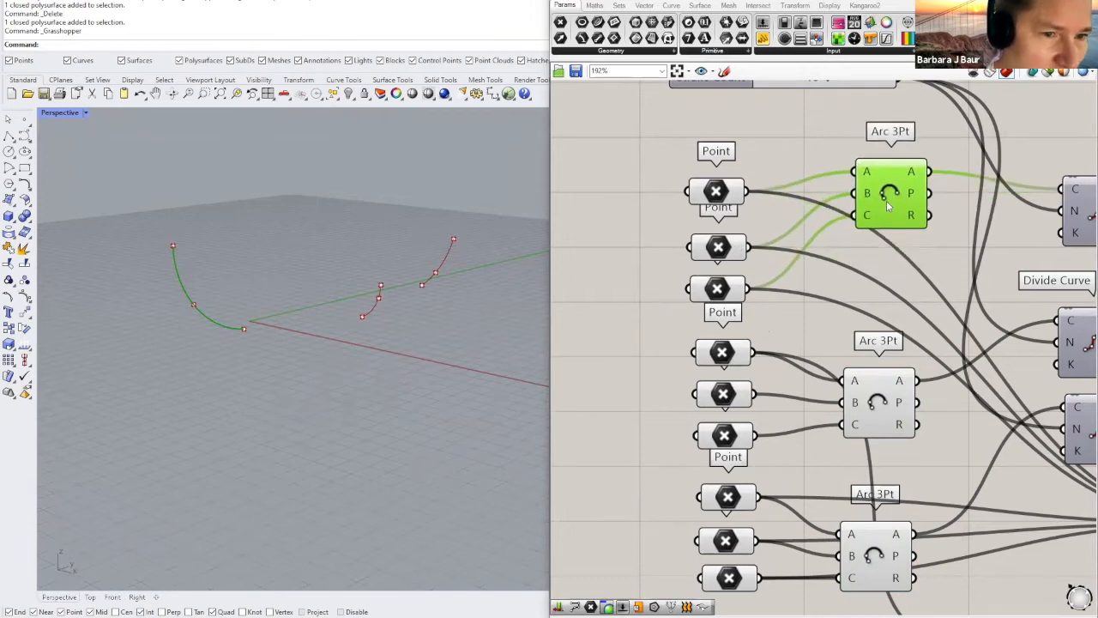
Step: Select the bow profile's first two Point components and its Arc 3Pt in turn to trace the arc's inputs
{"action": "left_click", "coordinate": [716, 192]}
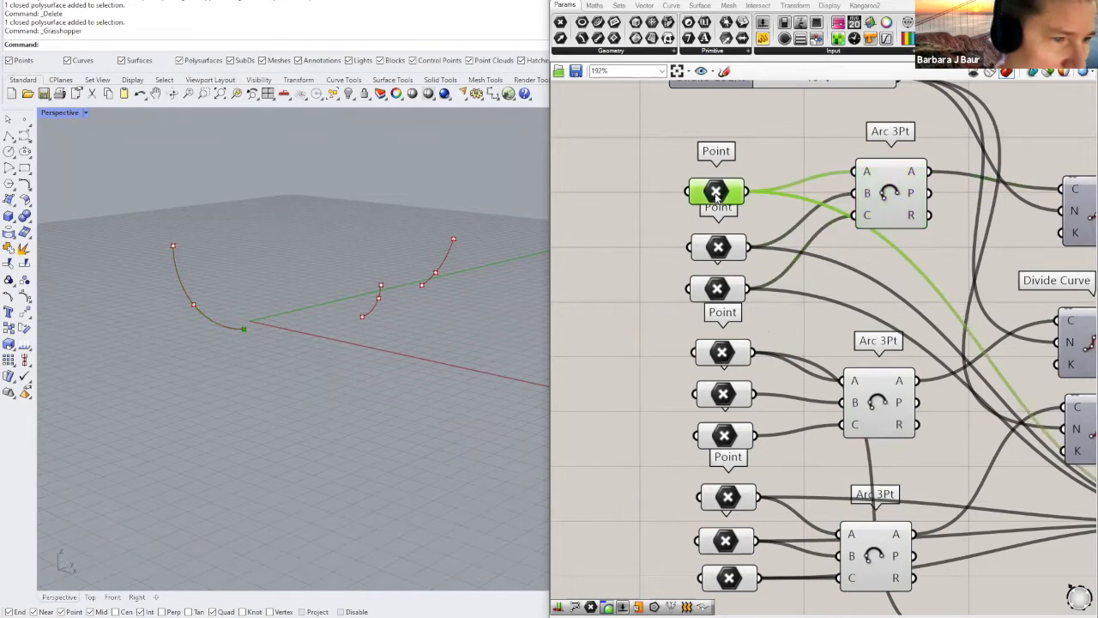
{"action": "left_click", "coordinate": [721, 249]}
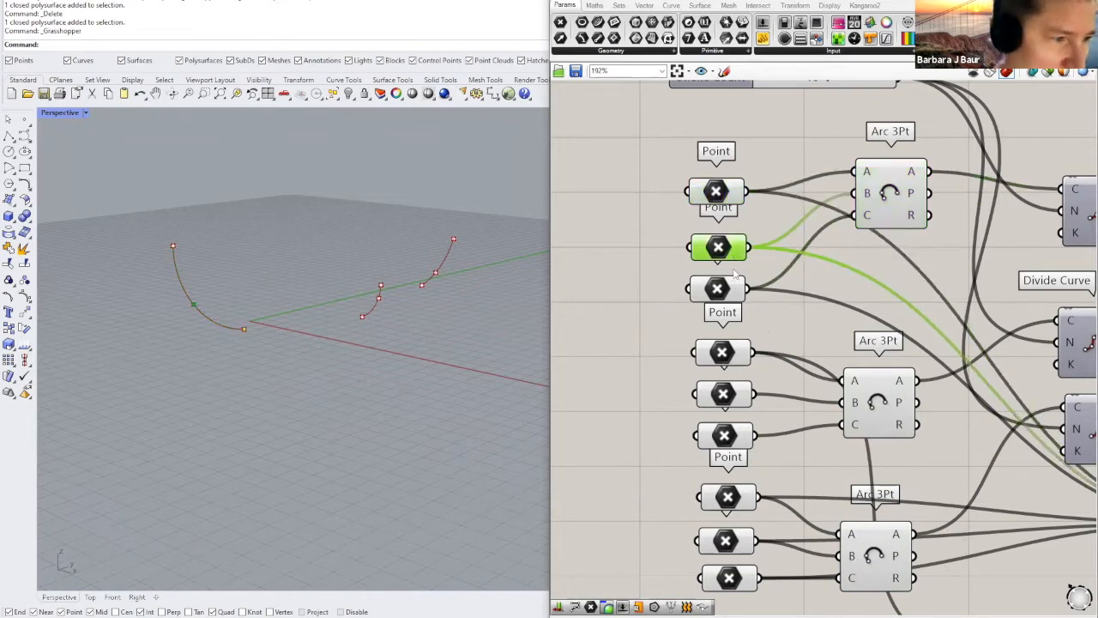
{"action": "left_click", "coordinate": [890, 199]}
Step: Select the bow arc's middle point in Rhino and shift it along the gumball's green axis to reshape the arc
{"action": "scroll", "coordinate": [195, 314], "scroll_direction": "up", "scroll_amount": 3}
{"action": "scroll", "coordinate": [195, 314], "scroll_direction": "down", "scroll_amount": 3}
{"action": "right_click_drag", "start_coordinate": [246, 374], "coordinate": [244, 373]}
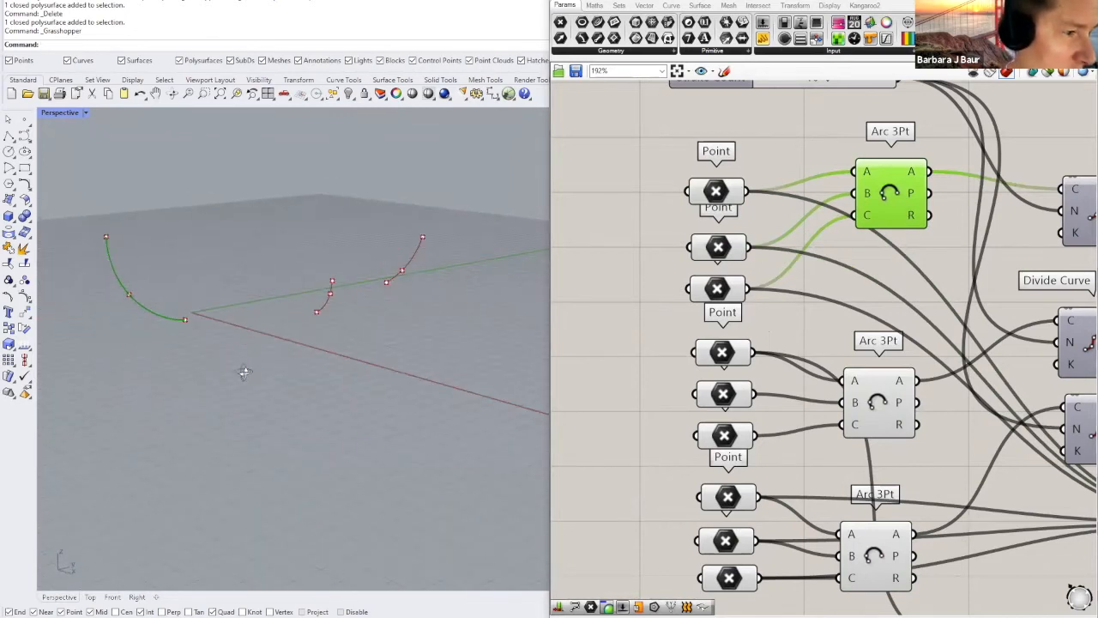
{"action": "left_click_drag", "start_coordinate": [102, 314], "coordinate": [160, 293]}
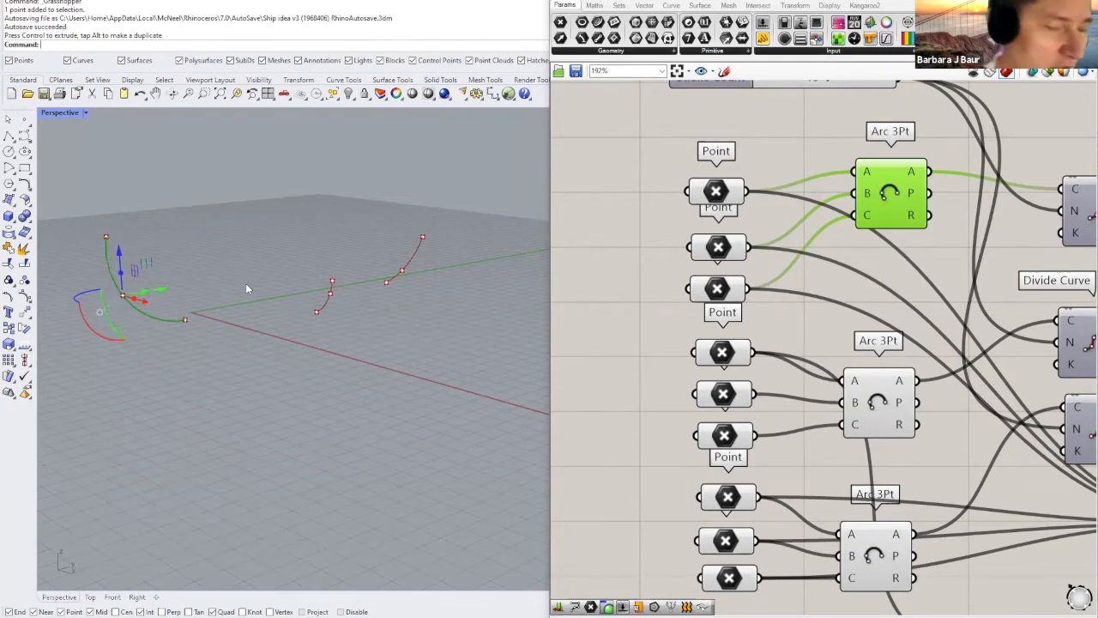
{"action": "scroll", "coordinate": [246, 284], "scroll_direction": "down", "scroll_amount": 3}
{"action": "left_click_drag", "start_coordinate": [196, 286], "coordinate": [204, 284]}
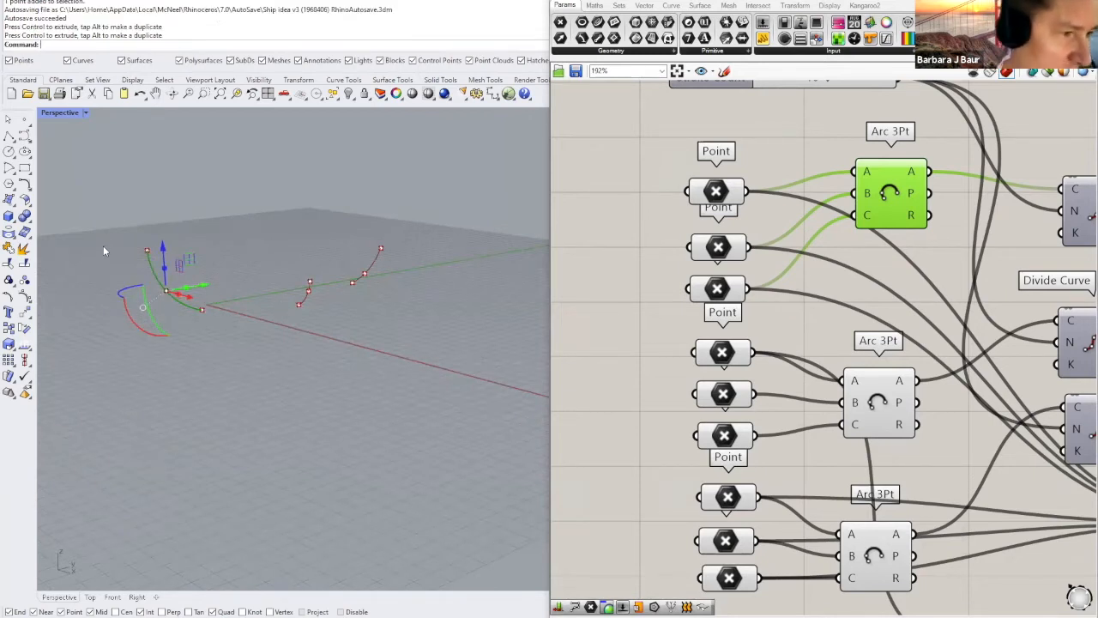
{"action": "scroll", "coordinate": [221, 318], "scroll_direction": "down", "scroll_amount": 4}
{"action": "scroll", "coordinate": [221, 318], "scroll_direction": "up", "scroll_amount": 4}
{"action": "right_click_drag", "start_coordinate": [323, 383], "coordinate": [400, 407]}
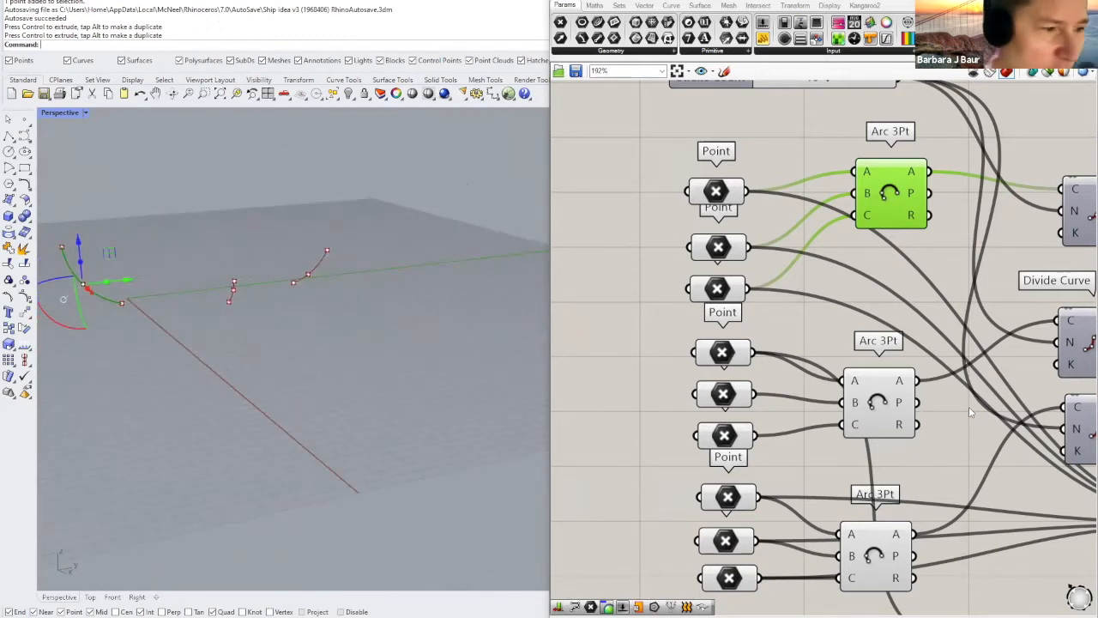
Step: Select the three Divide Curve components and turn their preview on to show the division points along the arcs
{"action": "scroll", "coordinate": [970, 412], "scroll_direction": "down", "scroll_amount": 2}
{"action": "scroll", "coordinate": [975, 404], "scroll_direction": "down", "scroll_amount": 1}
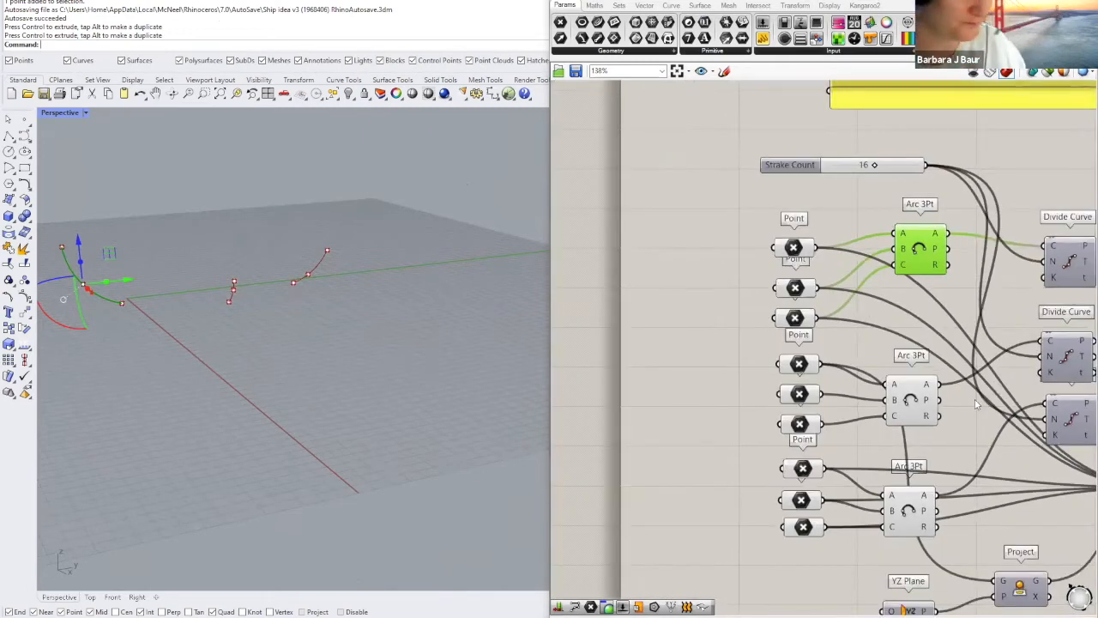
{"action": "right_click_drag", "start_coordinate": [975, 404], "coordinate": [878, 360]}
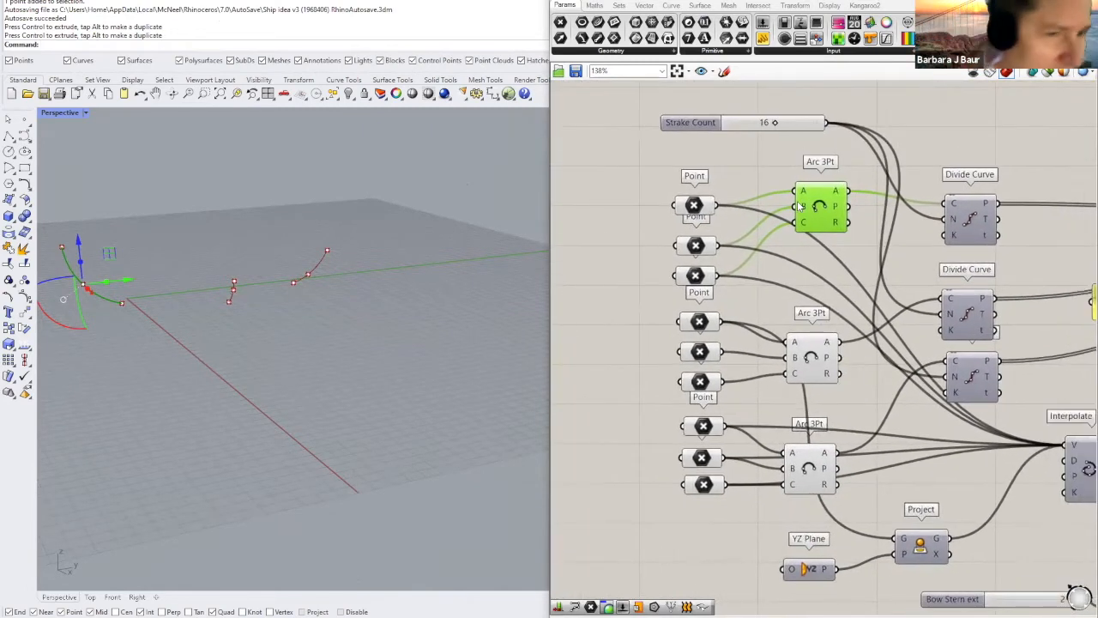
{"action": "left_click", "coordinate": [975, 221]}
{"action": "left_click_drag", "start_coordinate": [1028, 135], "coordinate": [965, 433]}
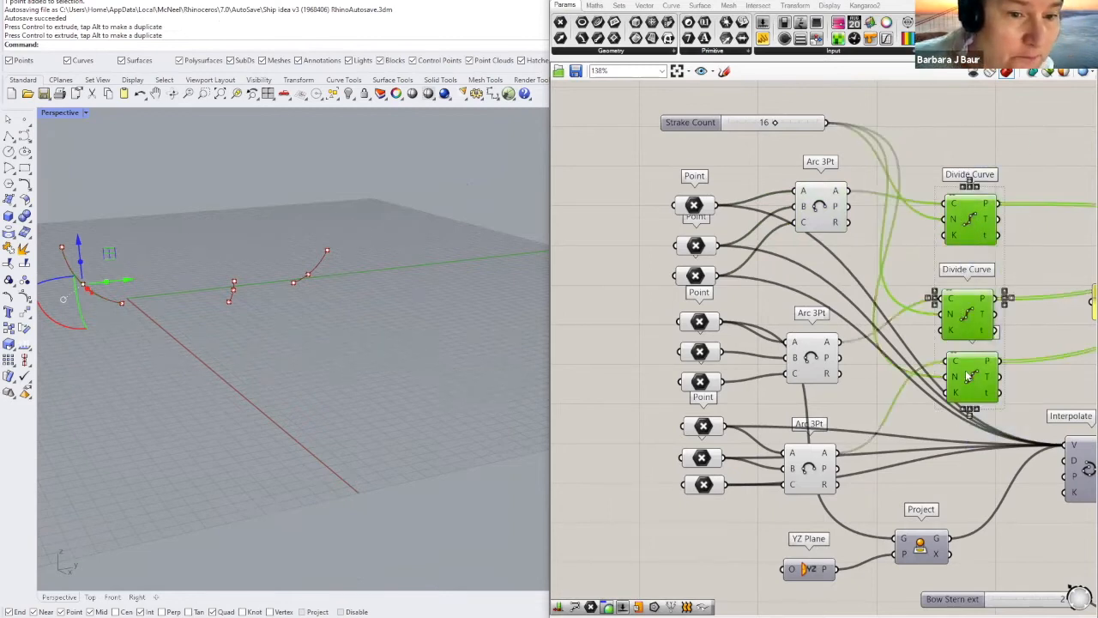
{"action": "middle_click", "coordinate": [965, 319]}
{"action": "left_click", "coordinate": [990, 303]}
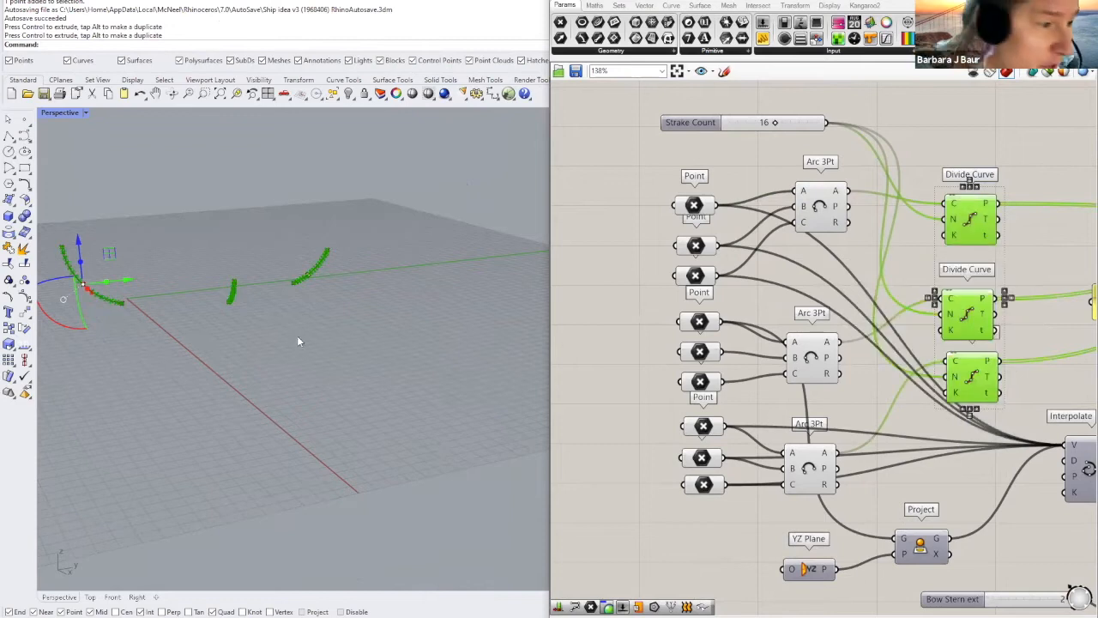
Step: Select all nine Point components and turn their preview off
{"action": "scroll", "coordinate": [285, 310], "scroll_direction": "up", "scroll_amount": 7}
{"action": "left_click_drag", "start_coordinate": [868, 163], "coordinate": [864, 413]}
{"action": "left_click_drag", "start_coordinate": [726, 158], "coordinate": [637, 588]}
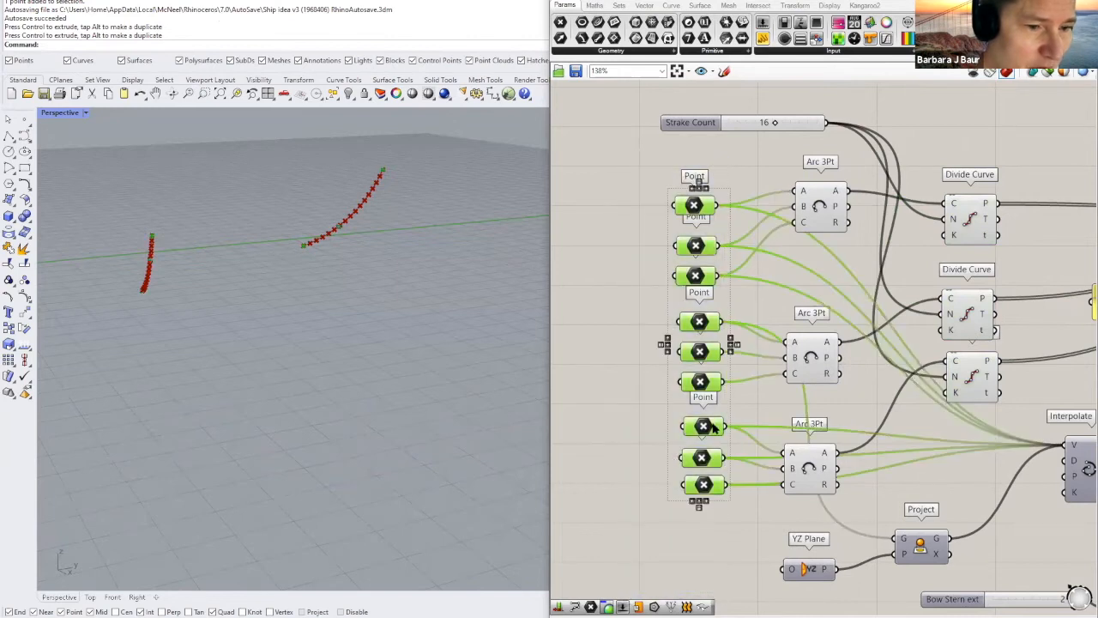
{"action": "middle_click", "coordinate": [712, 426]}
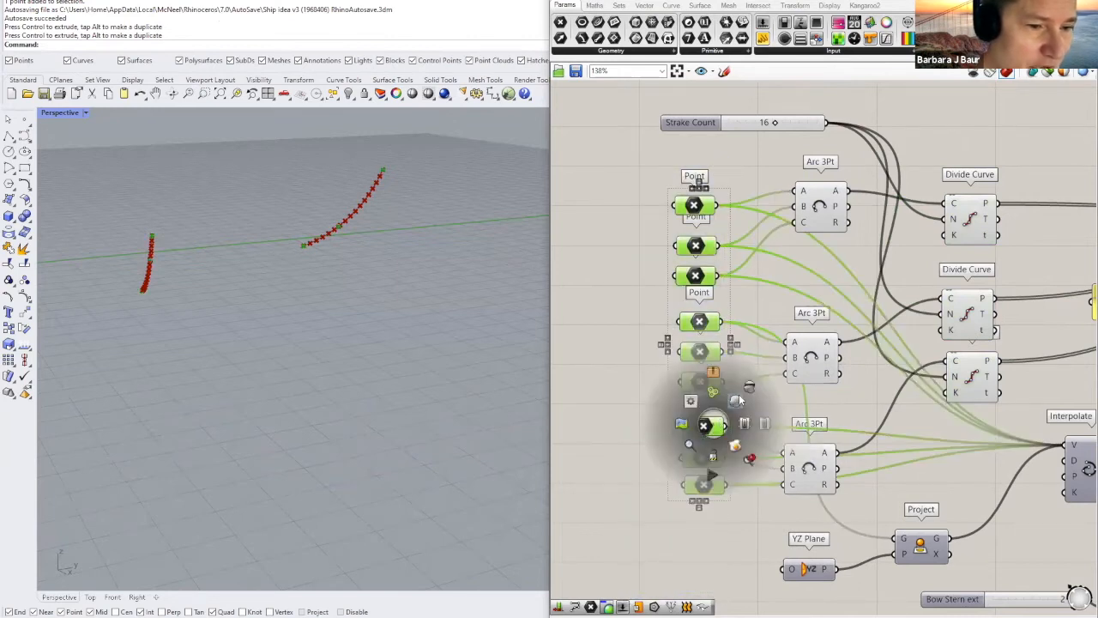
{"action": "scroll", "coordinate": [577, 402], "scroll_direction": "down", "scroll_amount": 3}
{"action": "left_click", "coordinate": [582, 385]}
Step: Identify the middle and bow Divide Curve components' division points, move the bow one slightly up, and inspect its P output
{"action": "scroll", "coordinate": [385, 282], "scroll_direction": "up", "scroll_amount": 3}
{"action": "scroll", "coordinate": [385, 283], "scroll_direction": "down", "scroll_amount": 6}
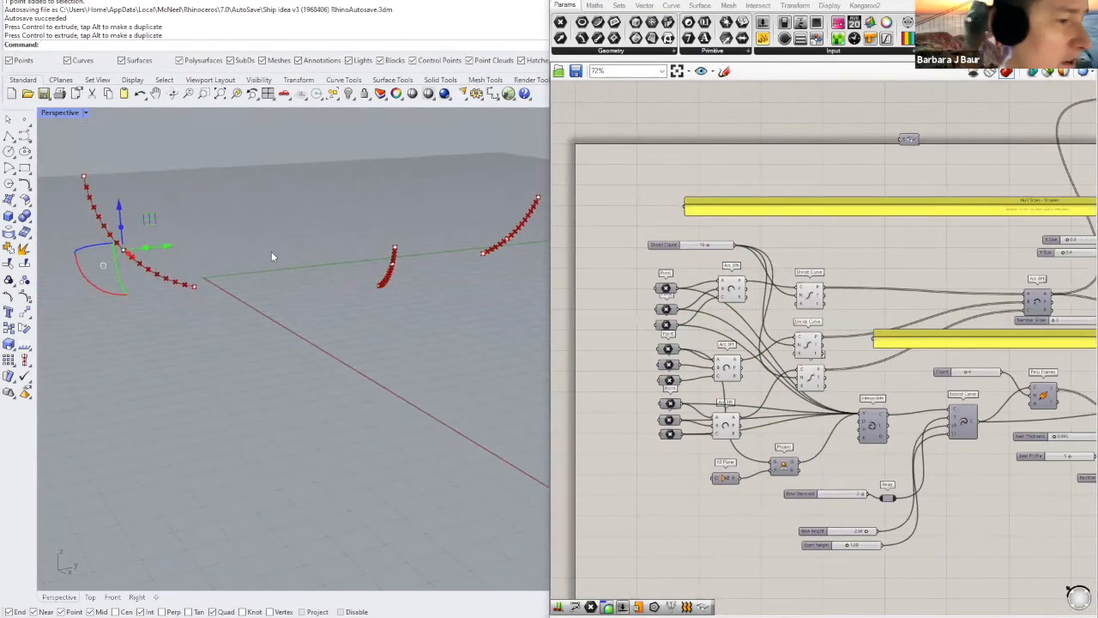
{"action": "scroll", "coordinate": [815, 296], "scroll_direction": "up", "scroll_amount": 2}
{"action": "left_click", "coordinate": [815, 301]}
{"action": "left_click", "coordinate": [811, 347]}
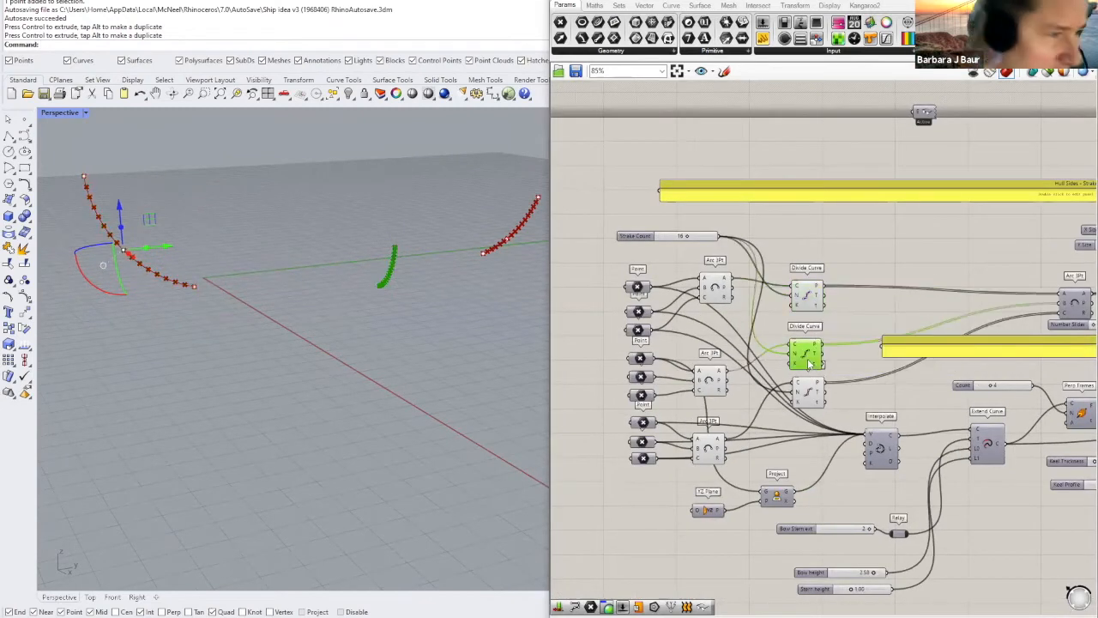
{"action": "scroll", "coordinate": [812, 299], "scroll_direction": "up", "scroll_amount": 2}
{"action": "left_click", "coordinate": [812, 298]}
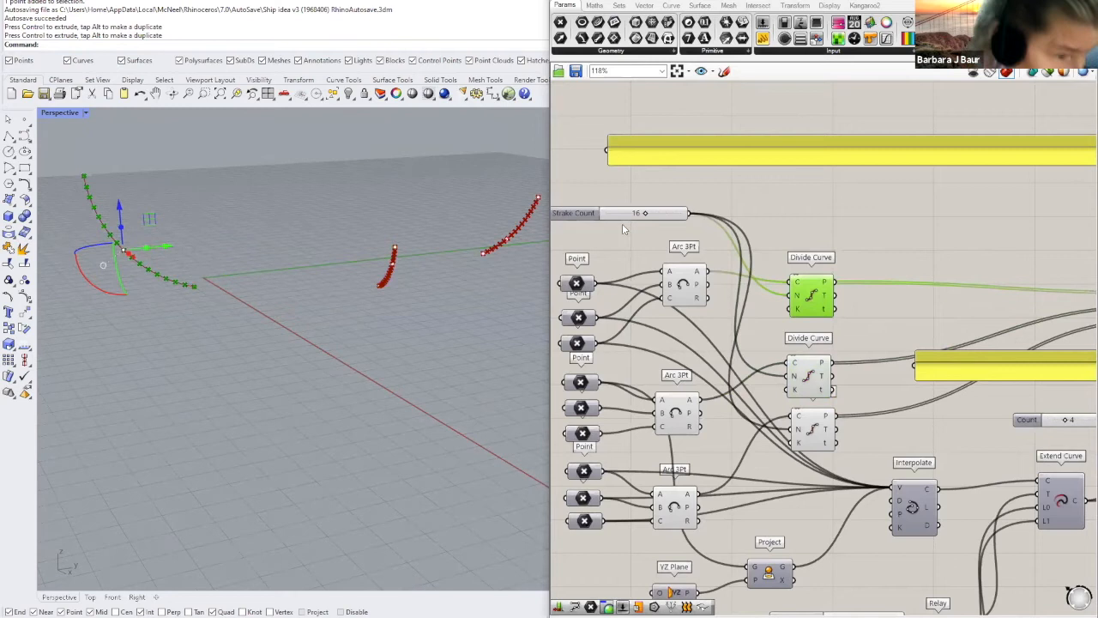
{"action": "left_click_drag", "start_coordinate": [797, 313], "coordinate": [818, 299]}
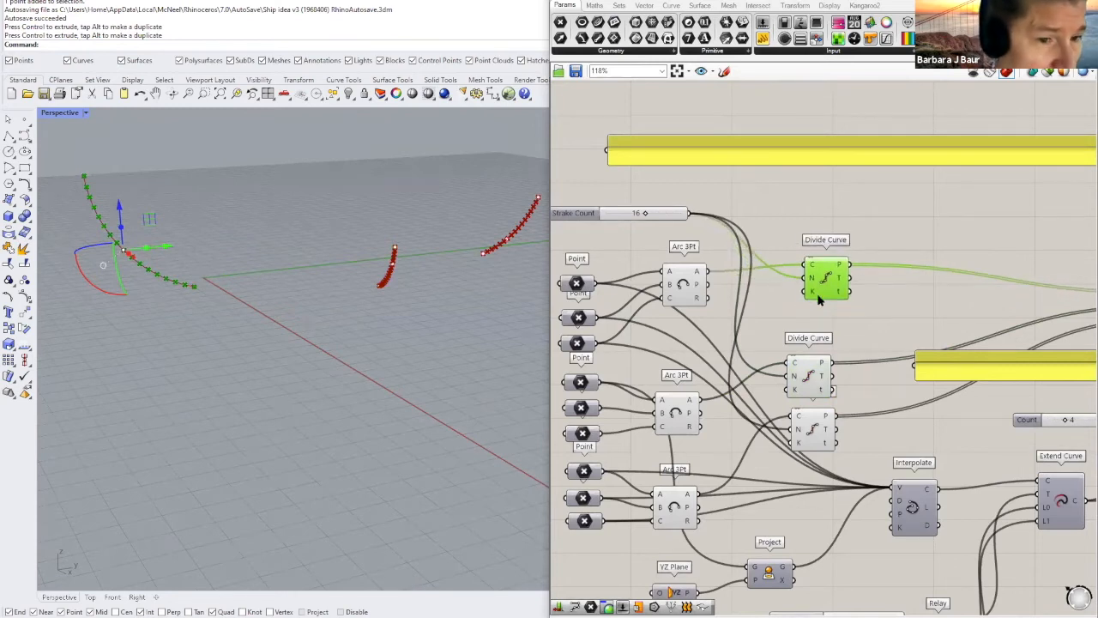
{"action": "scroll", "coordinate": [830, 276], "scroll_direction": "up", "scroll_amount": 3}
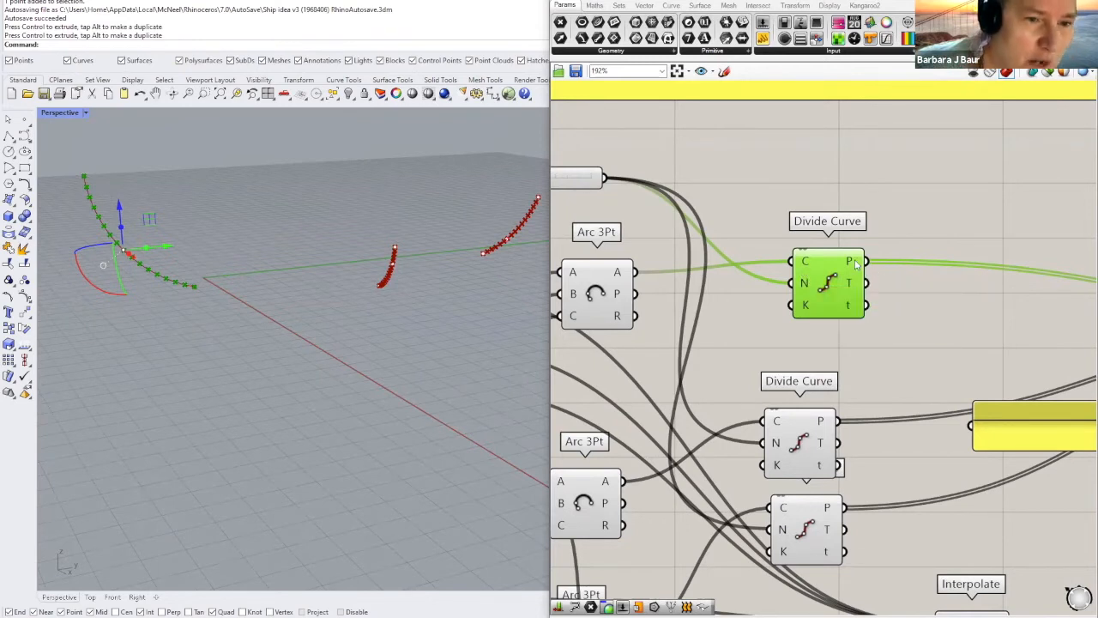
{"action": "mouse_move", "coordinate": [856, 265]}
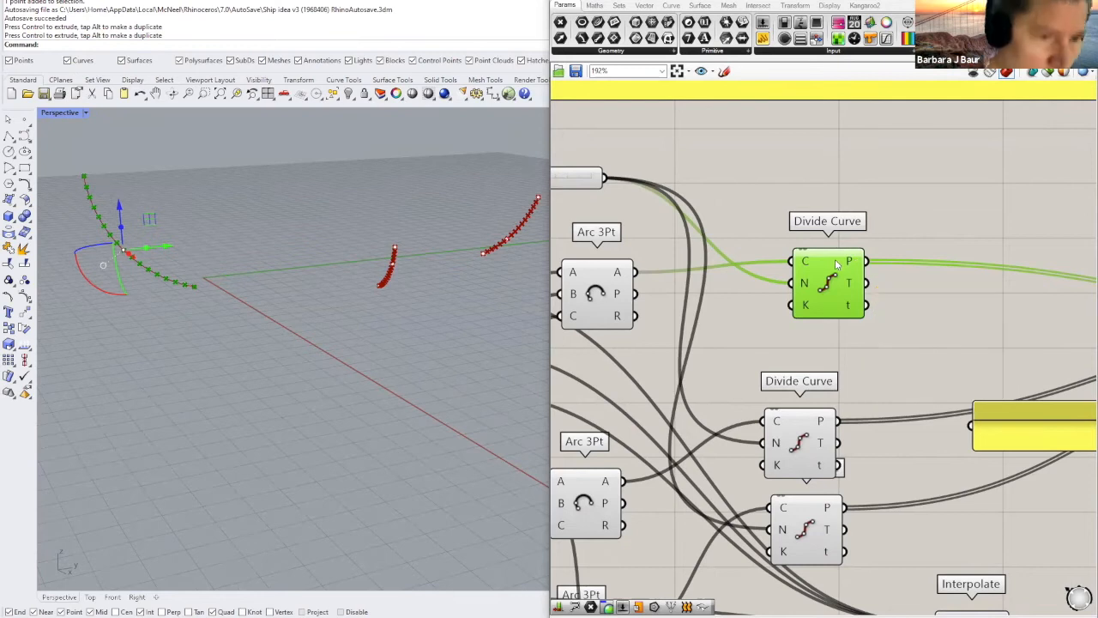
Step: Add a Number Slider with a value of 3 above the Strake Count slider
{"action": "scroll", "coordinate": [745, 328], "scroll_direction": "down", "scroll_amount": 2}
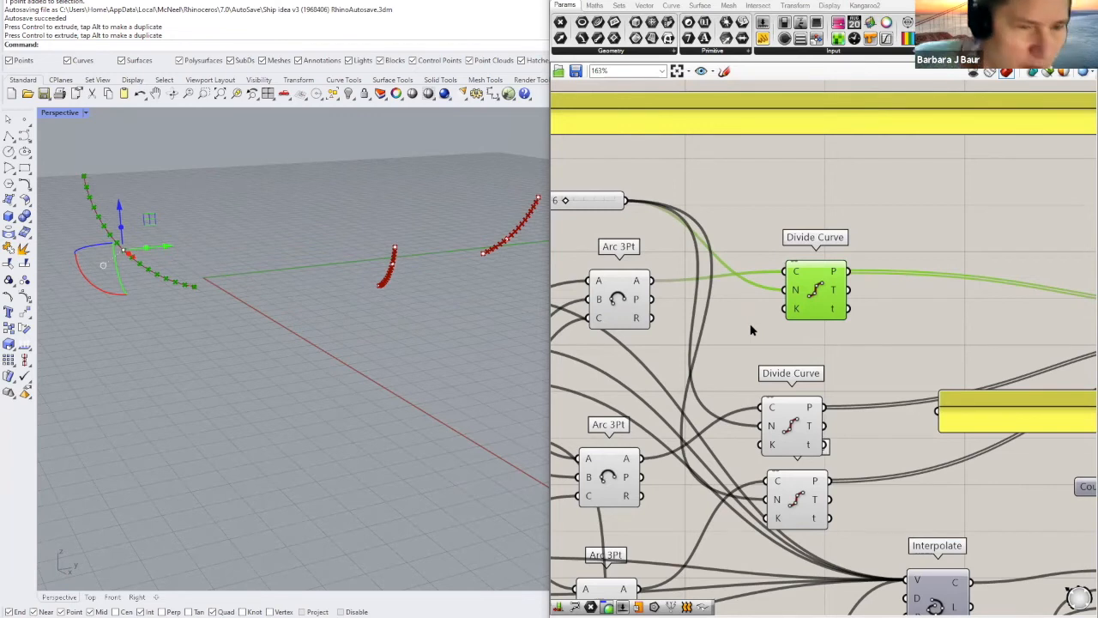
{"action": "scroll", "coordinate": [795, 302], "scroll_direction": "down", "scroll_amount": 2}
{"action": "scroll", "coordinate": [797, 298], "scroll_direction": "up", "scroll_amount": 1}
{"action": "scroll", "coordinate": [821, 330], "scroll_direction": "down", "scroll_amount": 1}
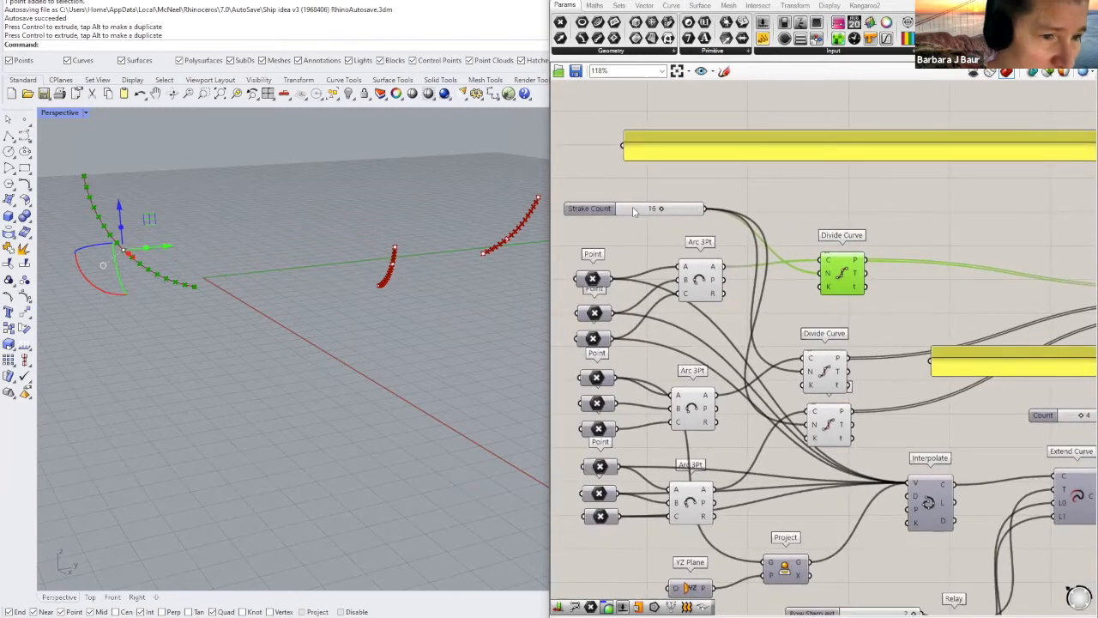
{"action": "scroll", "coordinate": [633, 212], "scroll_direction": "up", "scroll_amount": 2}
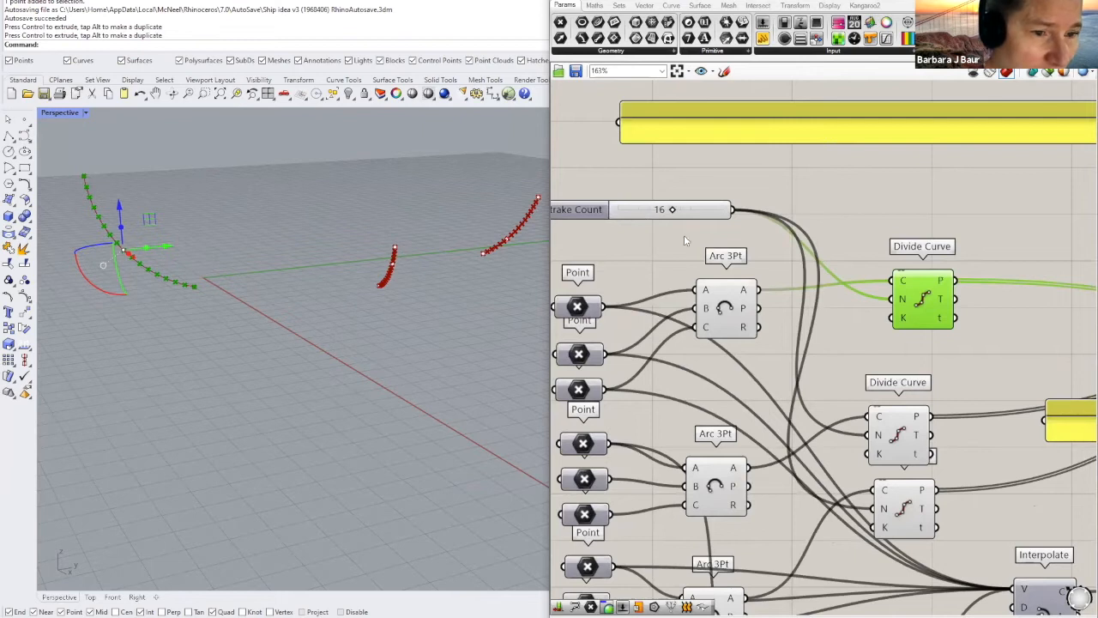
{"action": "double_click", "coordinate": [690, 168]}
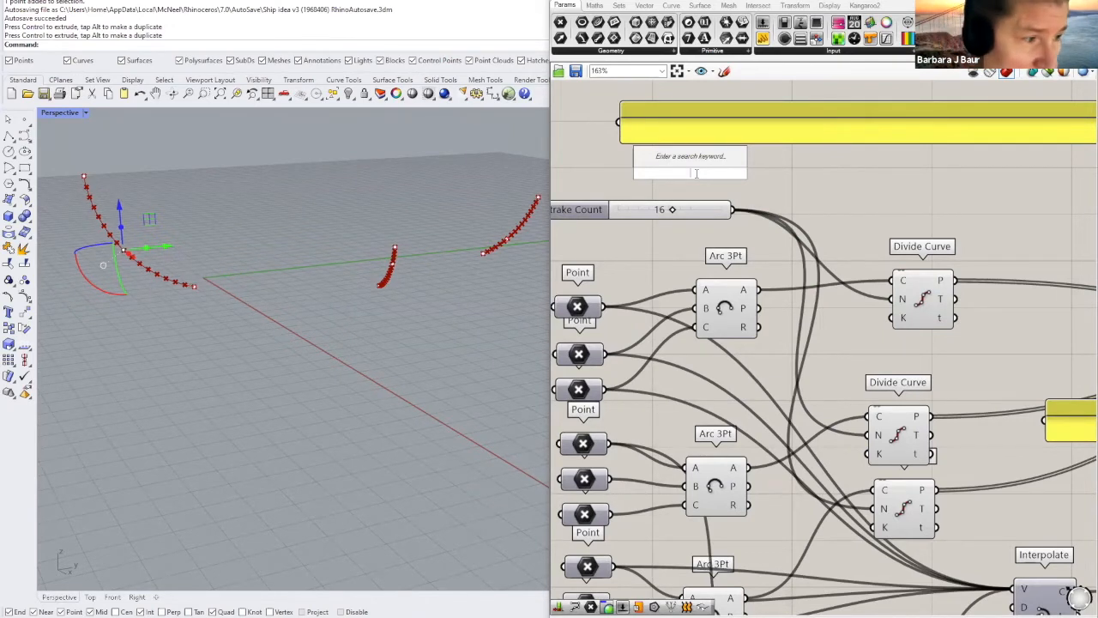
{"action": "type", "text": "3.2"}
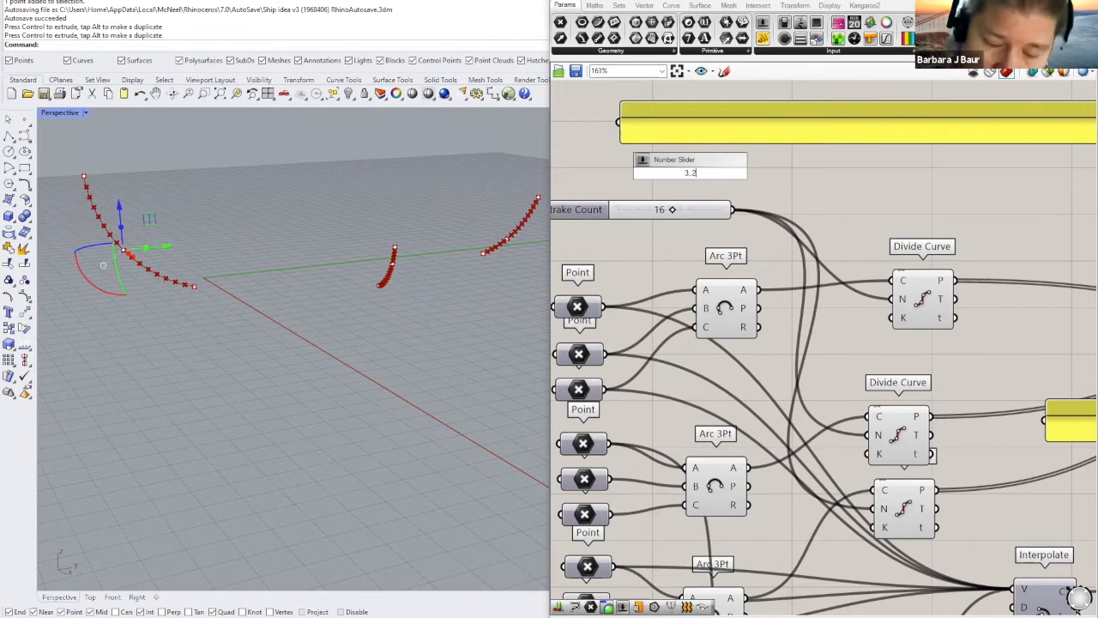
{"action": "key", "text": "Return"}
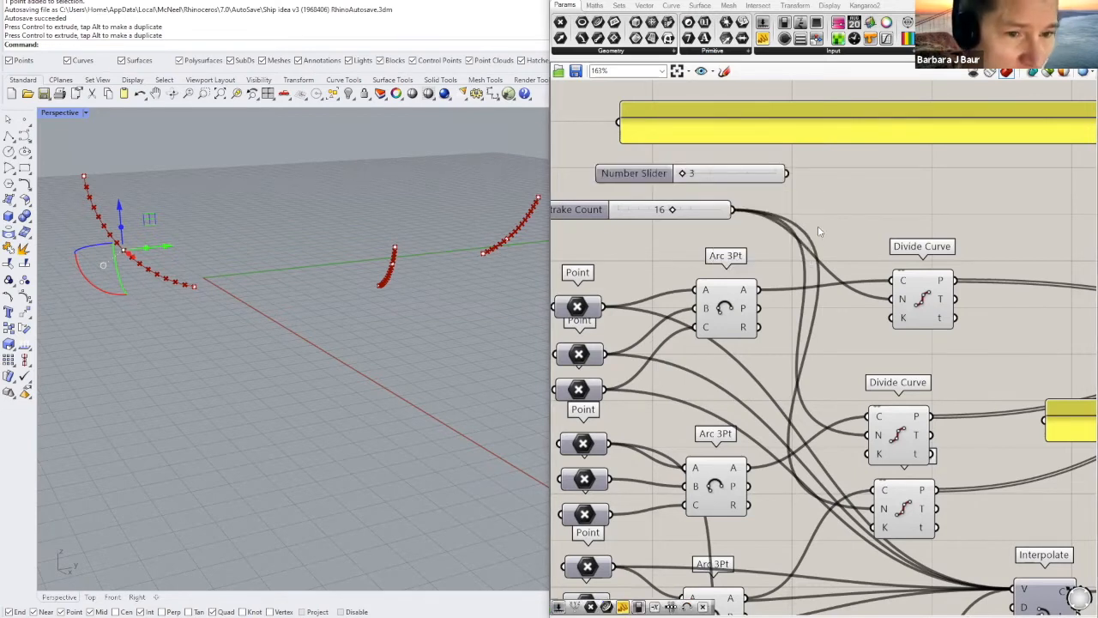
Step: Set the Number Slider to 12 and wire it to the top Divide Curve's N input, with the first Arc 3Pt feeding C
{"action": "left_click_drag", "start_coordinate": [790, 175], "coordinate": [894, 299]}
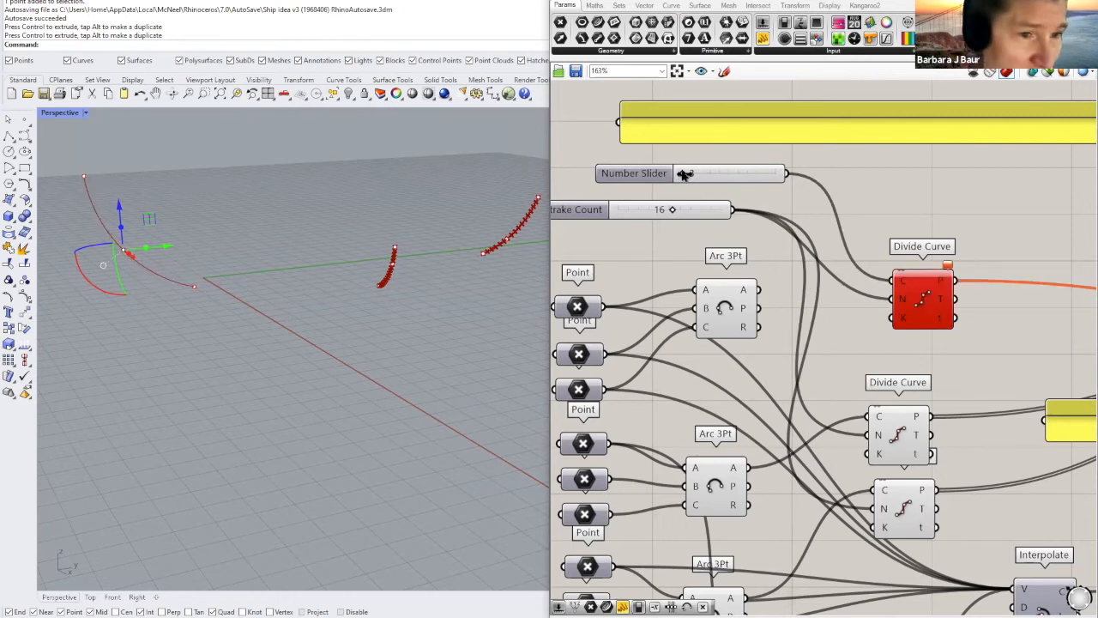
{"action": "left_click_drag", "start_coordinate": [691, 173], "coordinate": [724, 174]}
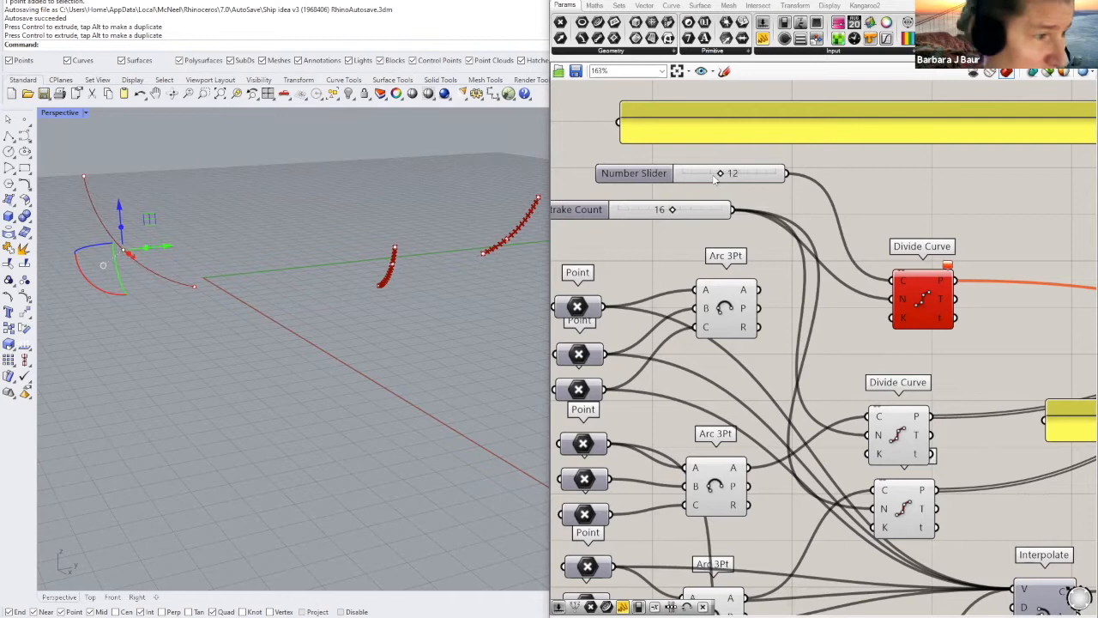
{"action": "left_click", "coordinate": [908, 298]}
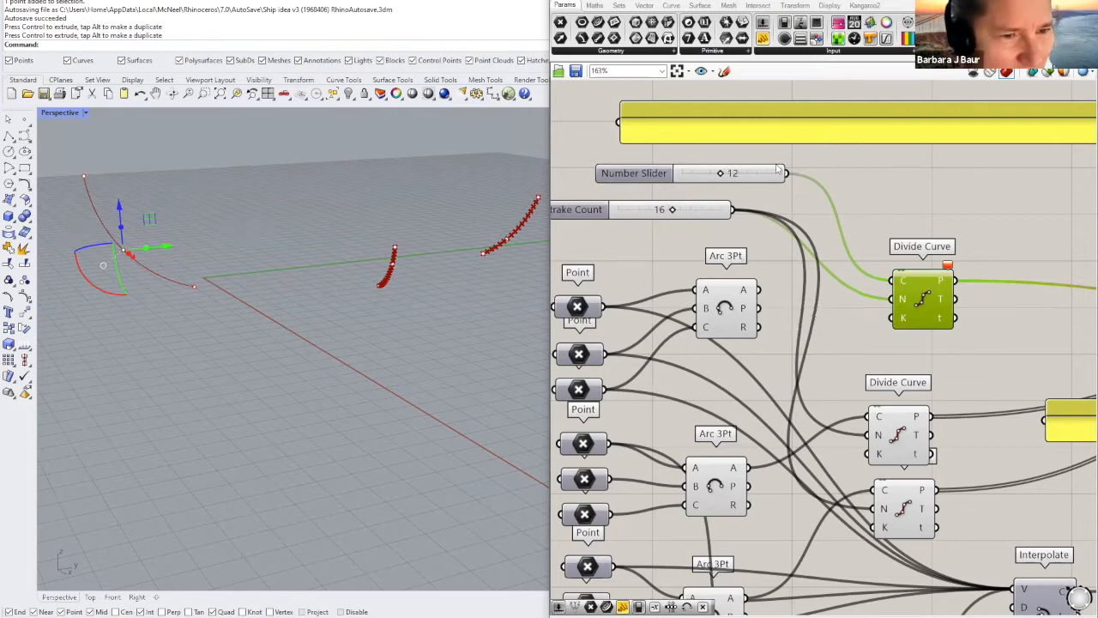
{"action": "left_click_drag", "start_coordinate": [787, 175], "coordinate": [923, 299]}
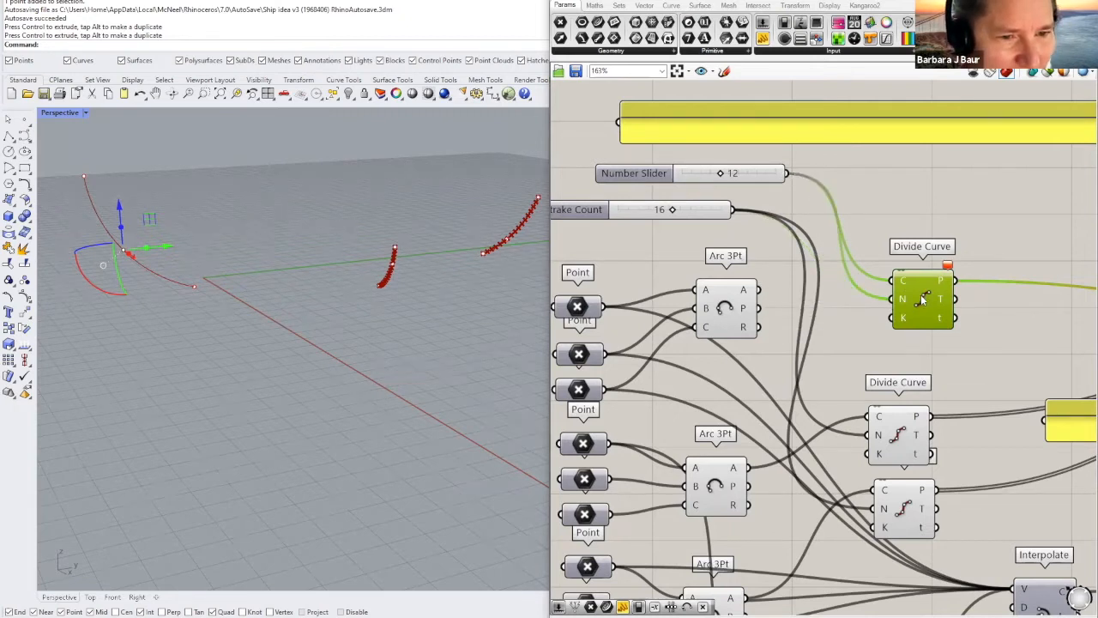
{"action": "left_click_drag", "start_coordinate": [761, 290], "coordinate": [900, 282]}
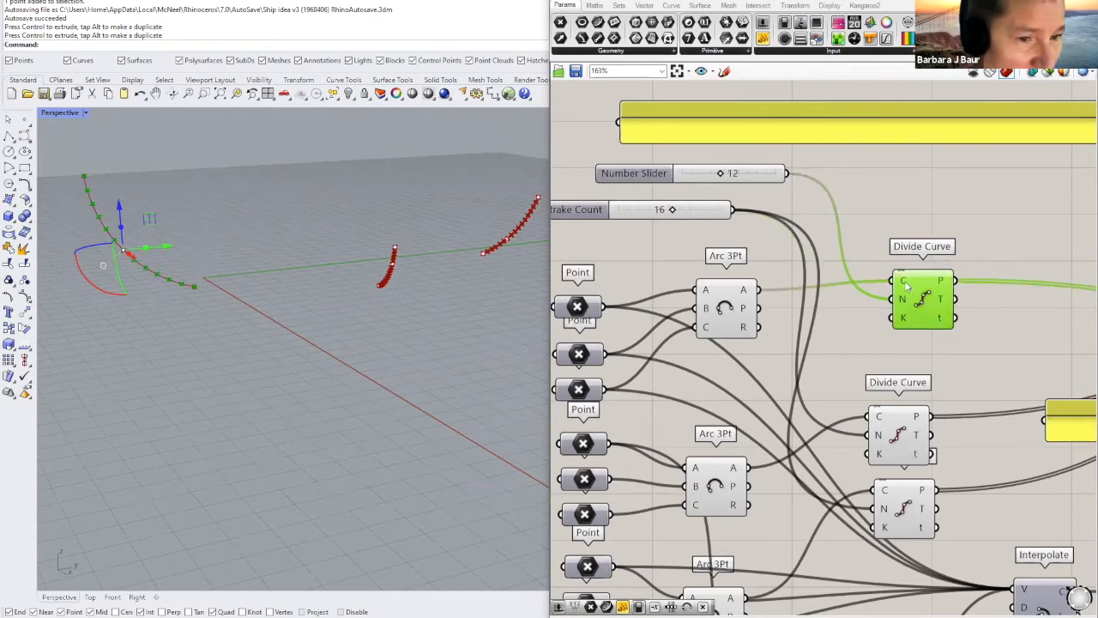
Step: Vary the bow arc's number of divisions by setting the Number Slider to 20 and then to 14
{"action": "left_click_drag", "start_coordinate": [725, 173], "coordinate": [754, 175]}
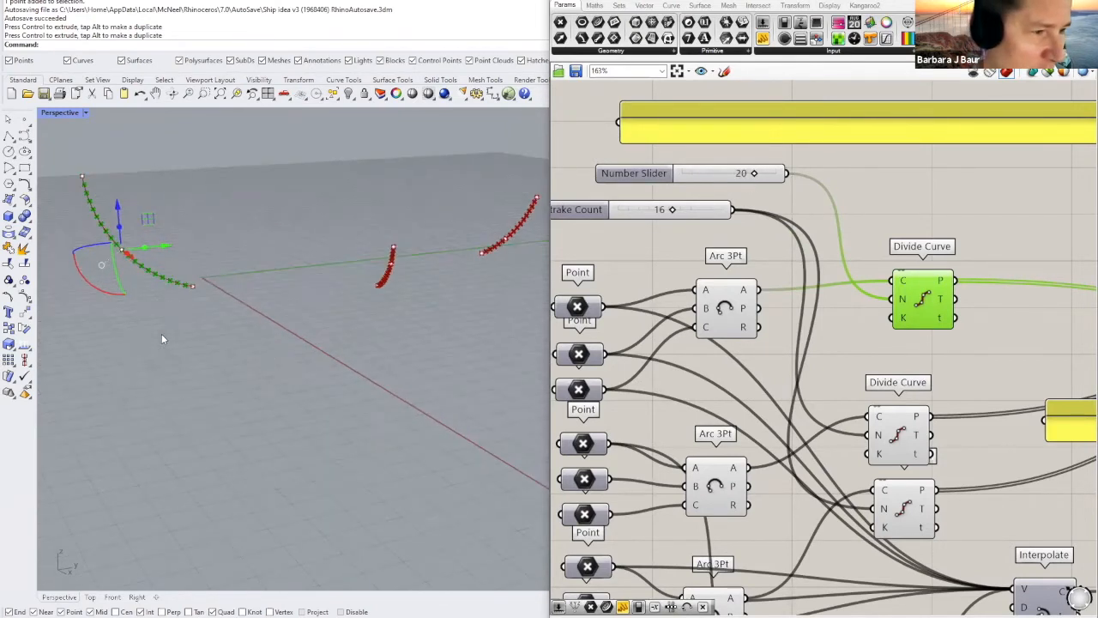
{"action": "mouse_move", "coordinate": [289, 329]}
{"action": "right_mouse_down"}
{"action": "mouse_move", "coordinate": [299, 341]}
{"action": "mouse_move", "coordinate": [279, 347]}
{"action": "right_mouse_up"}
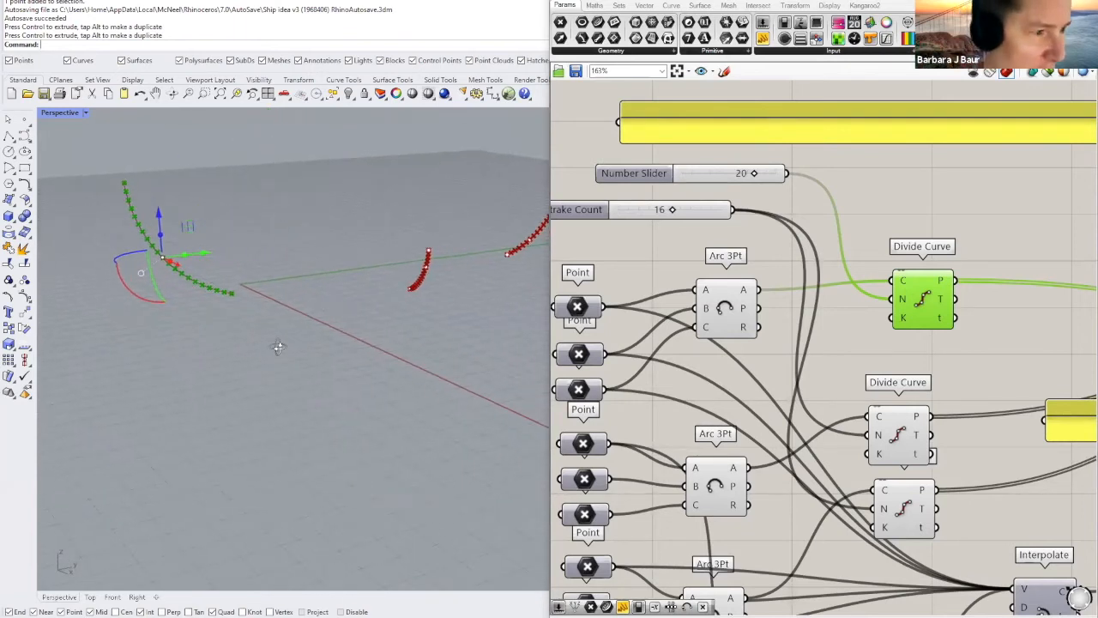
{"action": "left_click_drag", "start_coordinate": [759, 174], "coordinate": [731, 176]}
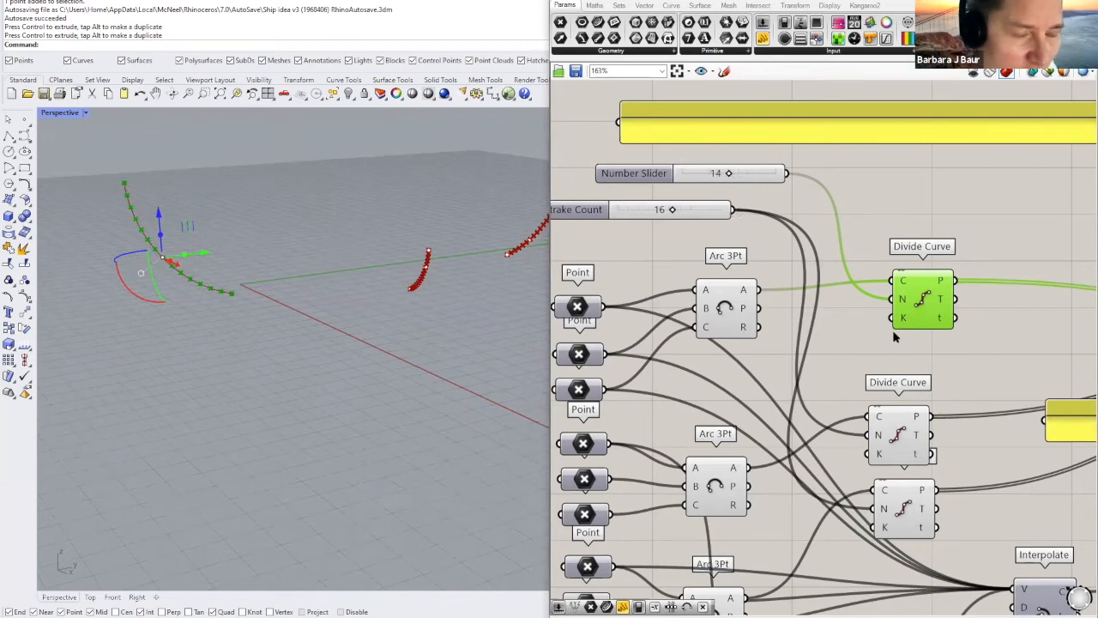
Step: Move the two lower Divide Curve components up and to the right, closer in line with the top one
{"action": "left_click_drag", "start_coordinate": [907, 431], "coordinate": [924, 406]}
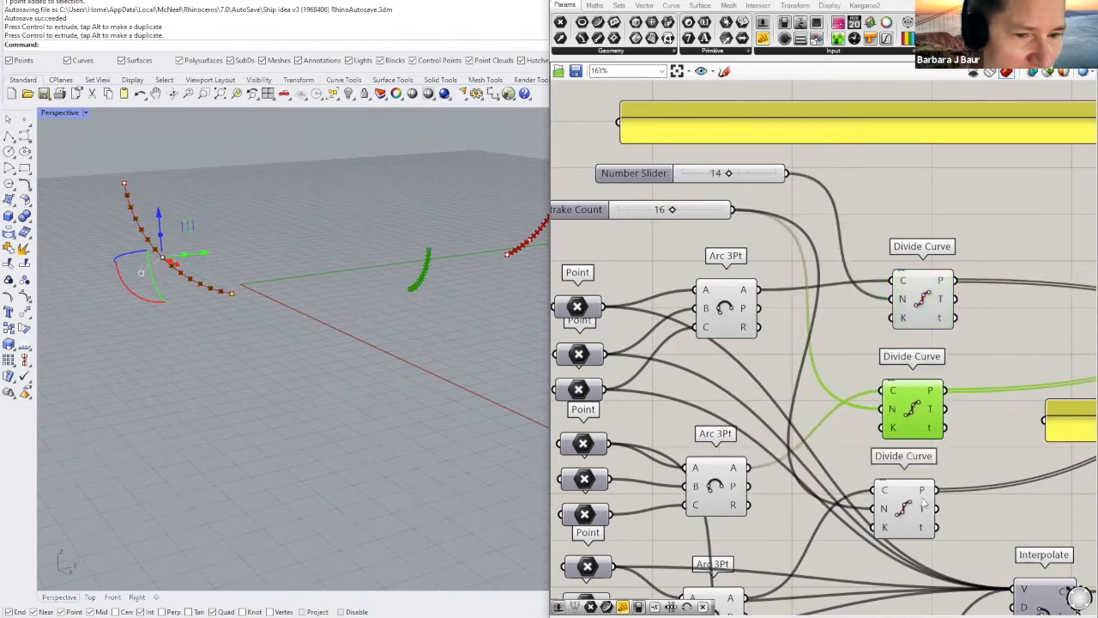
{"action": "left_click_drag", "start_coordinate": [925, 502], "coordinate": [942, 494]}
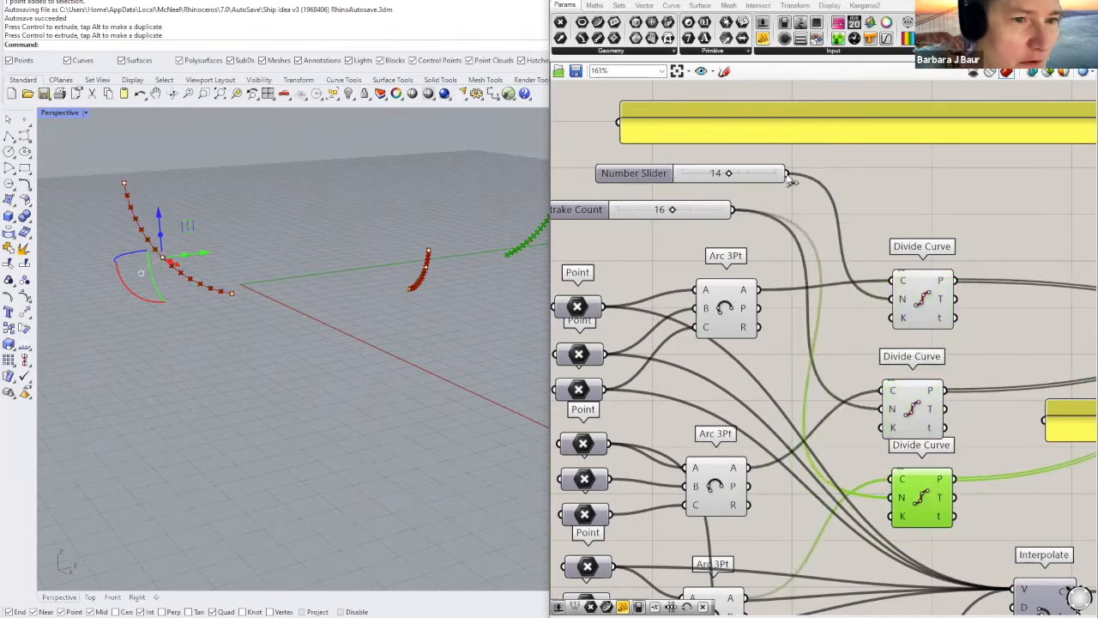
Step: Delete the Number Slider and reconnect the Strake Count slider to the top Divide Curve's N input
{"action": "left_click", "coordinate": [760, 177]}
{"action": "key", "text": "Delete"}
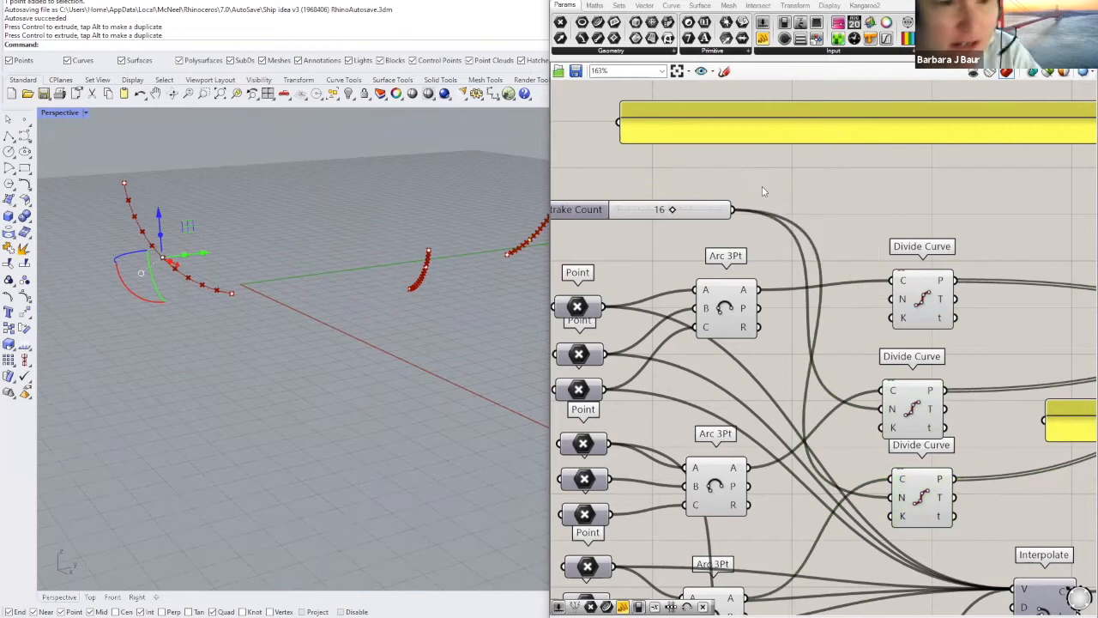
{"action": "left_click_drag", "start_coordinate": [735, 210], "coordinate": [896, 316]}
Step: Examine the Hull Sides - Strakes section and trace how the Divide Curve outputs feed its Arc 3Pt component
{"action": "scroll", "coordinate": [398, 303], "scroll_direction": "down", "scroll_amount": 5}
{"action": "scroll", "coordinate": [409, 302], "scroll_direction": "up", "scroll_amount": 5}
{"action": "mouse_move", "coordinate": [434, 276]}
{"action": "right_mouse_down", "text": "shift"}
{"action": "mouse_move", "coordinate": [362, 246]}
{"action": "mouse_move", "coordinate": [375, 275]}
{"action": "mouse_move", "coordinate": [246, 307]}
{"action": "mouse_move", "coordinate": [211, 255]}
{"action": "mouse_move", "coordinate": [454, 277]}
{"action": "mouse_move", "coordinate": [437, 258]}
{"action": "right_mouse_up", "text": "shift"}
{"action": "scroll", "coordinate": [1005, 401], "scroll_direction": "down", "scroll_amount": 2}
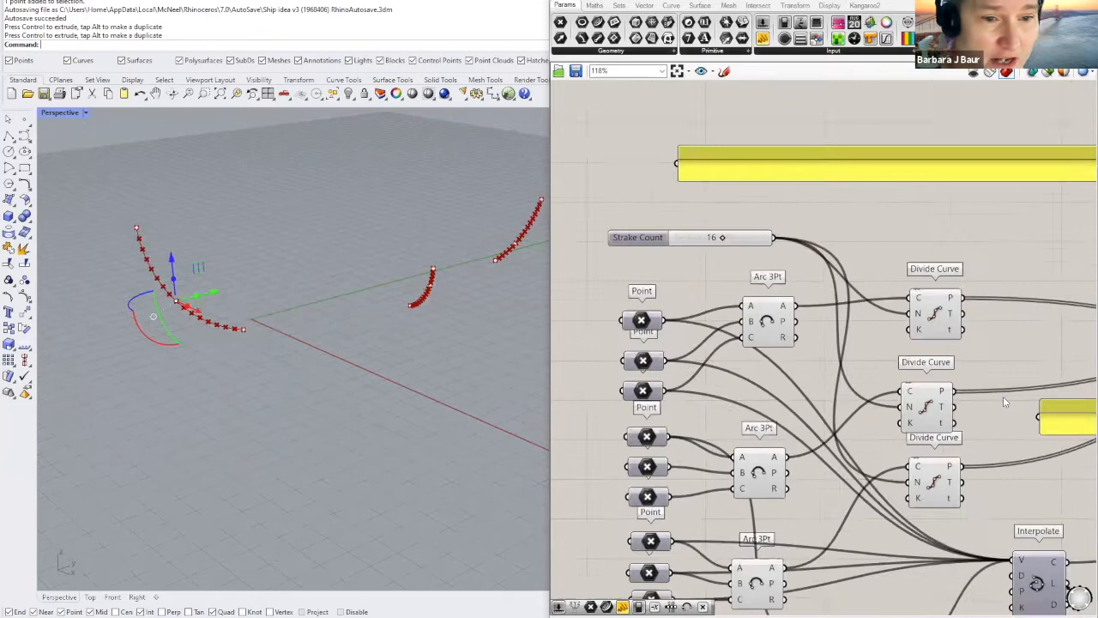
{"action": "right_click_drag", "start_coordinate": [960, 439], "coordinate": [568, 405]}
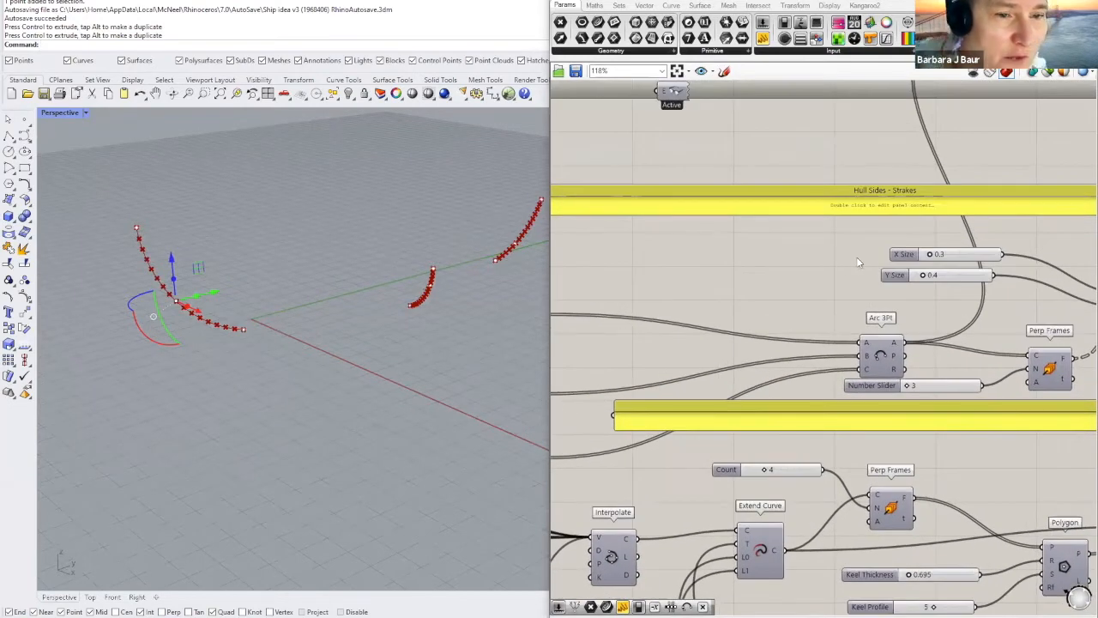
{"action": "scroll", "coordinate": [856, 257], "scroll_direction": "down", "scroll_amount": 3}
{"action": "left_click", "coordinate": [851, 220]}
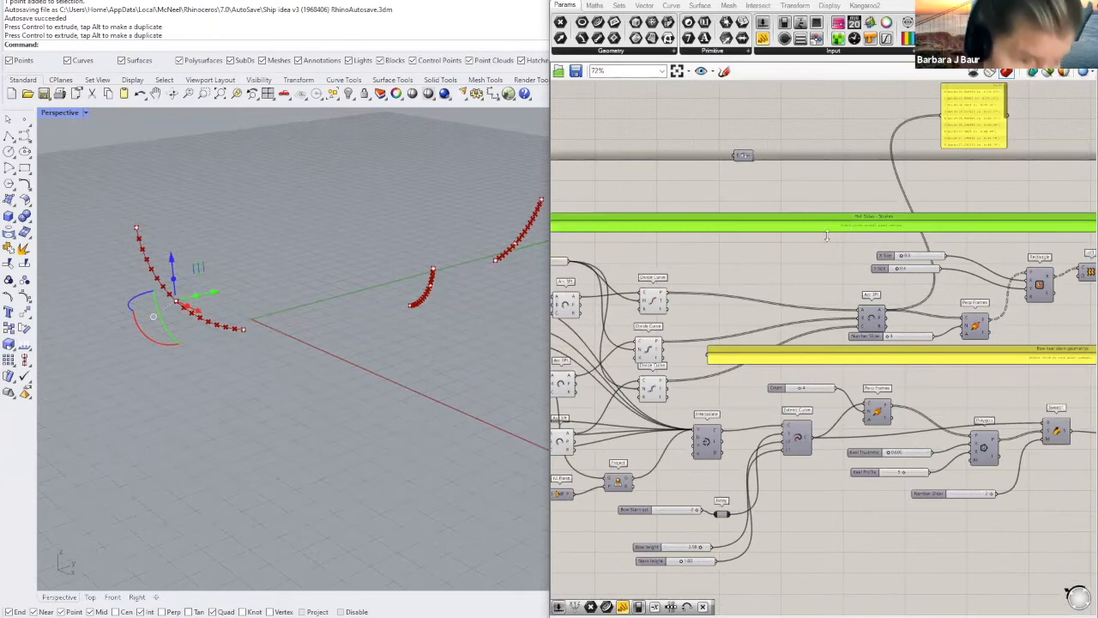
{"action": "scroll", "coordinate": [829, 232], "scroll_direction": "down", "scroll_amount": 2}
{"action": "scroll", "coordinate": [827, 251], "scroll_direction": "up", "scroll_amount": 3}
{"action": "right_click_drag", "start_coordinate": [690, 275], "coordinate": [575, 294]}
{"action": "right_click_drag", "start_coordinate": [799, 307], "coordinate": [906, 327]}
{"action": "mouse_move", "coordinate": [759, 88]}
{"action": "left_mouse_down"}
{"action": "mouse_move", "coordinate": [729, 75]}
{"action": "mouse_move", "coordinate": [757, 86]}
{"action": "left_mouse_up"}
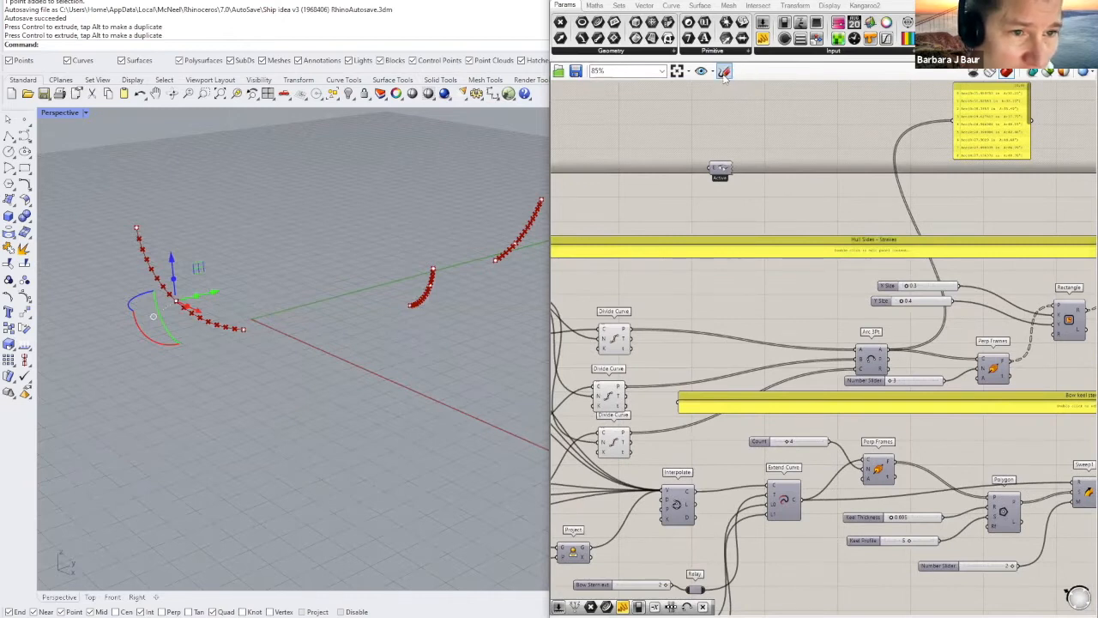
{"action": "left_click", "coordinate": [725, 72]}
{"action": "mouse_move", "coordinate": [682, 281]}
{"action": "left_mouse_down"}
{"action": "mouse_move", "coordinate": [695, 291]}
{"action": "mouse_move", "coordinate": [781, 280]}
{"action": "mouse_move", "coordinate": [821, 300]}
{"action": "mouse_move", "coordinate": [819, 330]}
{"action": "left_mouse_up"}
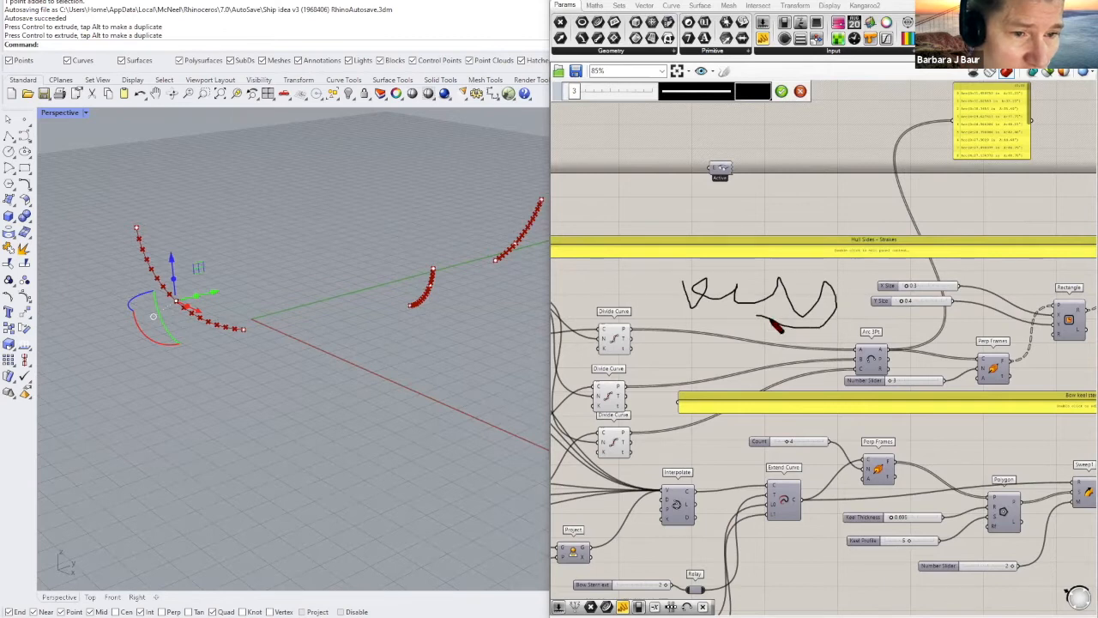
{"action": "left_click", "coordinate": [800, 92]}
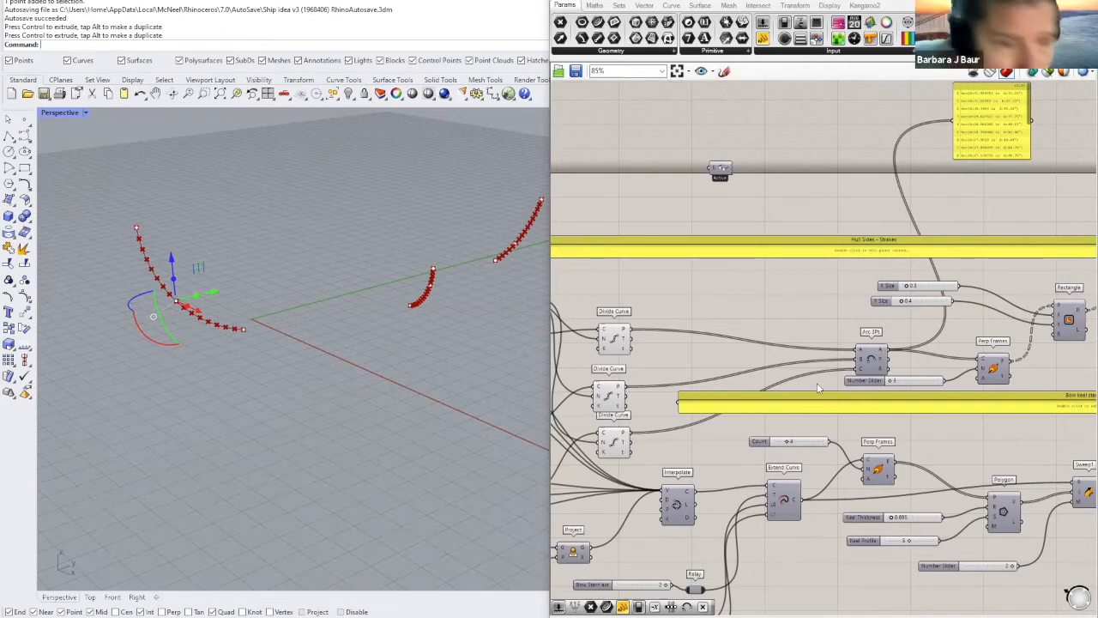
Step: Select each of the three Divide Curve components in turn to identify its division points in Rhino
{"action": "scroll", "coordinate": [722, 302], "scroll_direction": "up", "scroll_amount": 2}
{"action": "scroll", "coordinate": [721, 316], "scroll_direction": "down", "scroll_amount": 2}
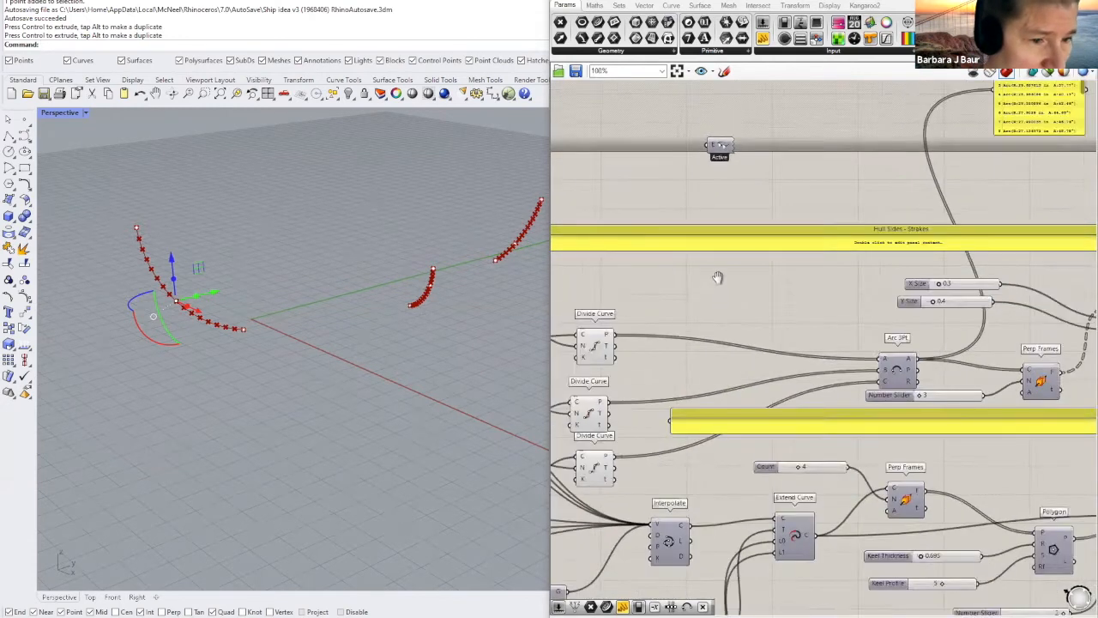
{"action": "scroll", "coordinate": [611, 302], "scroll_direction": "up", "scroll_amount": 5}
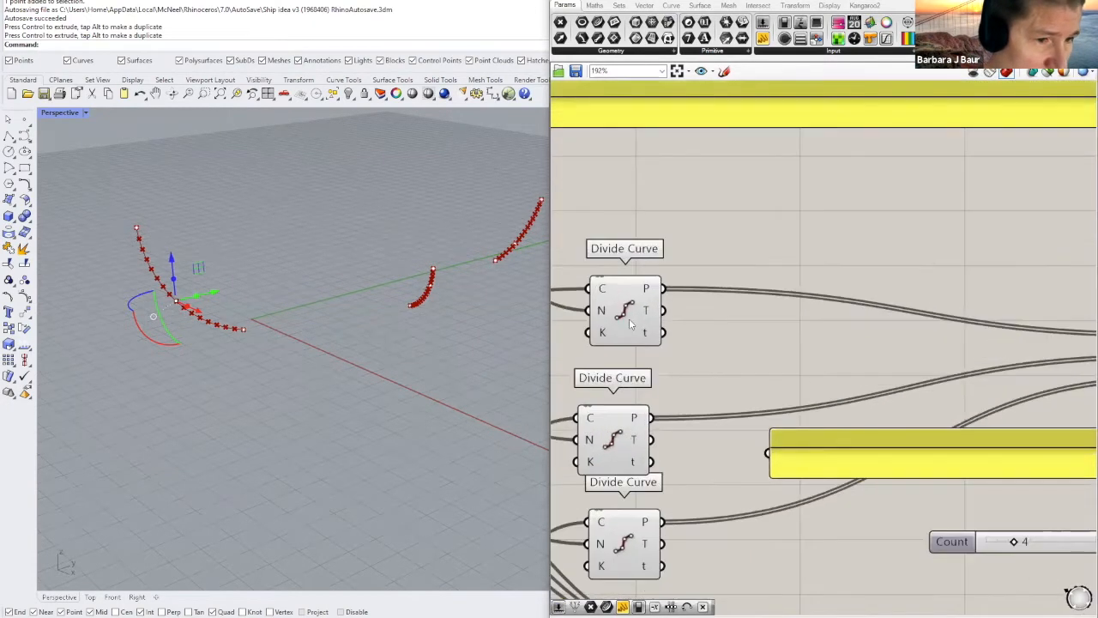
{"action": "left_click", "coordinate": [629, 319]}
{"action": "left_click", "coordinate": [609, 441]}
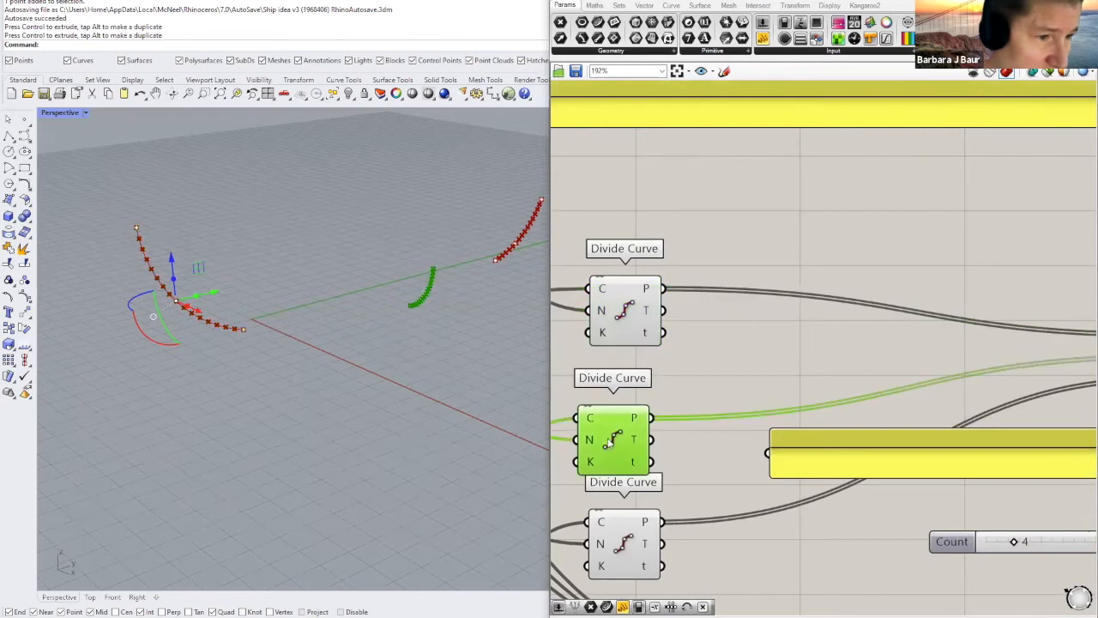
{"action": "left_click", "coordinate": [631, 551]}
Step: Turn on the preview of the Arc 3Pt component in the Hull Sides - Strakes section to show the strake arcs
{"action": "scroll", "coordinate": [746, 440], "scroll_direction": "down", "scroll_amount": 3}
{"action": "right_click_drag", "start_coordinate": [1090, 393], "coordinate": [856, 289]}
{"action": "right_click_drag", "start_coordinate": [1081, 289], "coordinate": [1062, 297]}
{"action": "scroll", "coordinate": [745, 317], "scroll_direction": "up", "scroll_amount": 3}
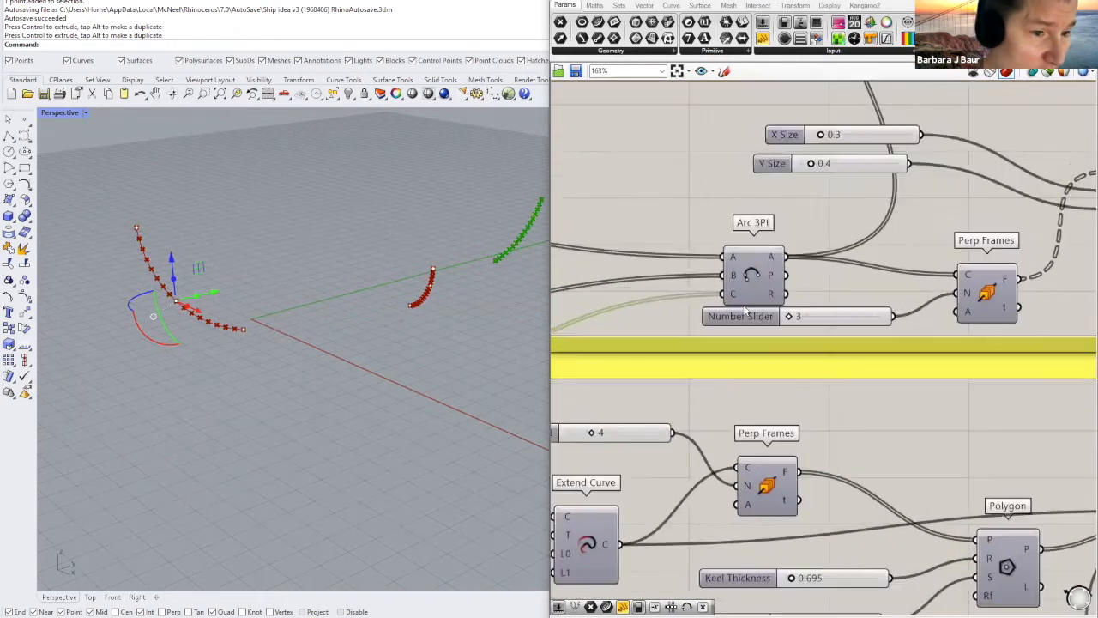
{"action": "left_click", "coordinate": [751, 287]}
{"action": "middle_click", "coordinate": [751, 287]}
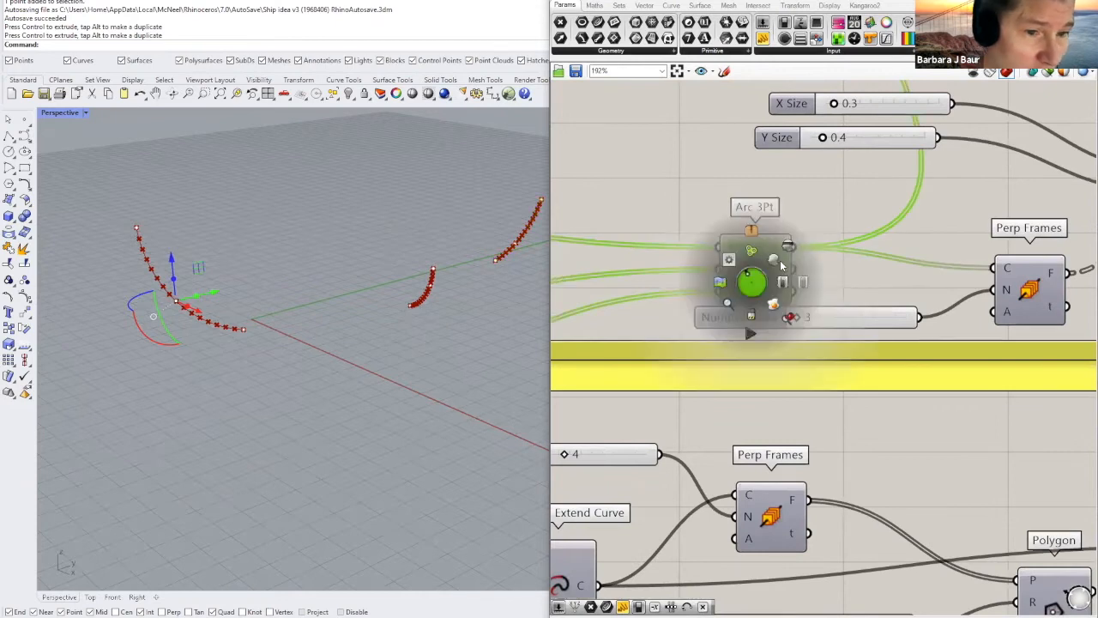
{"action": "left_click", "coordinate": [774, 260]}
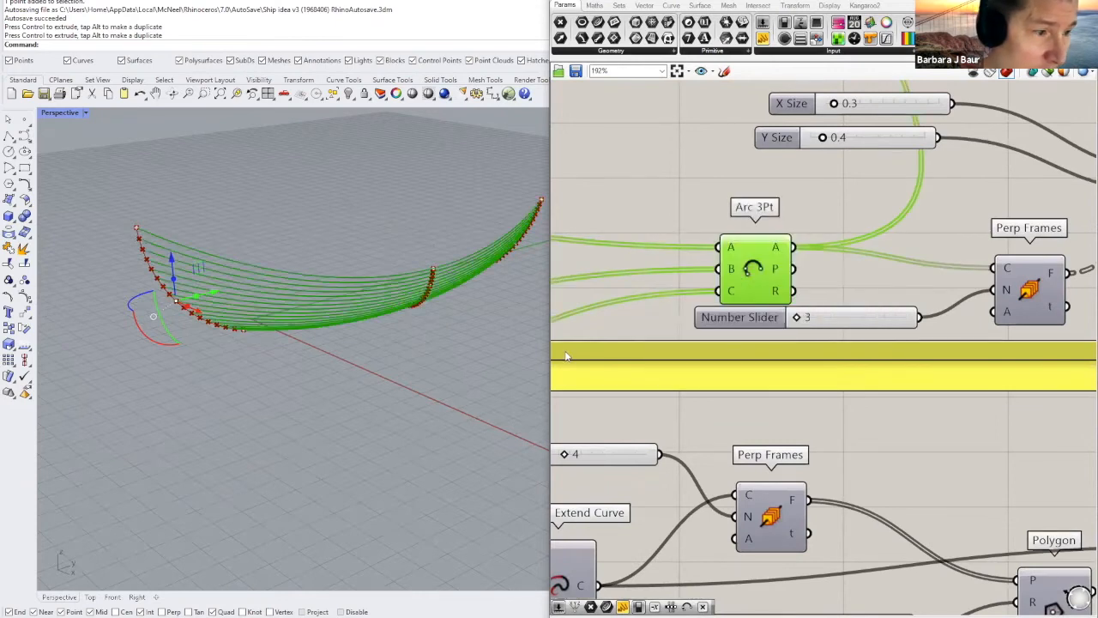
Step: Inspect the strake arcs in Rhino's perspective view and switch to the four-viewport layout
{"action": "scroll", "coordinate": [571, 314], "scroll_direction": "down", "scroll_amount": 2}
{"action": "scroll", "coordinate": [497, 384], "scroll_direction": "down", "scroll_amount": 4}
{"action": "scroll", "coordinate": [498, 385], "scroll_direction": "up", "scroll_amount": 4}
{"action": "mouse_move", "coordinate": [497, 384]}
{"action": "right_mouse_down"}
{"action": "mouse_move", "coordinate": [420, 398]}
{"action": "mouse_move", "coordinate": [491, 374]}
{"action": "right_mouse_up"}
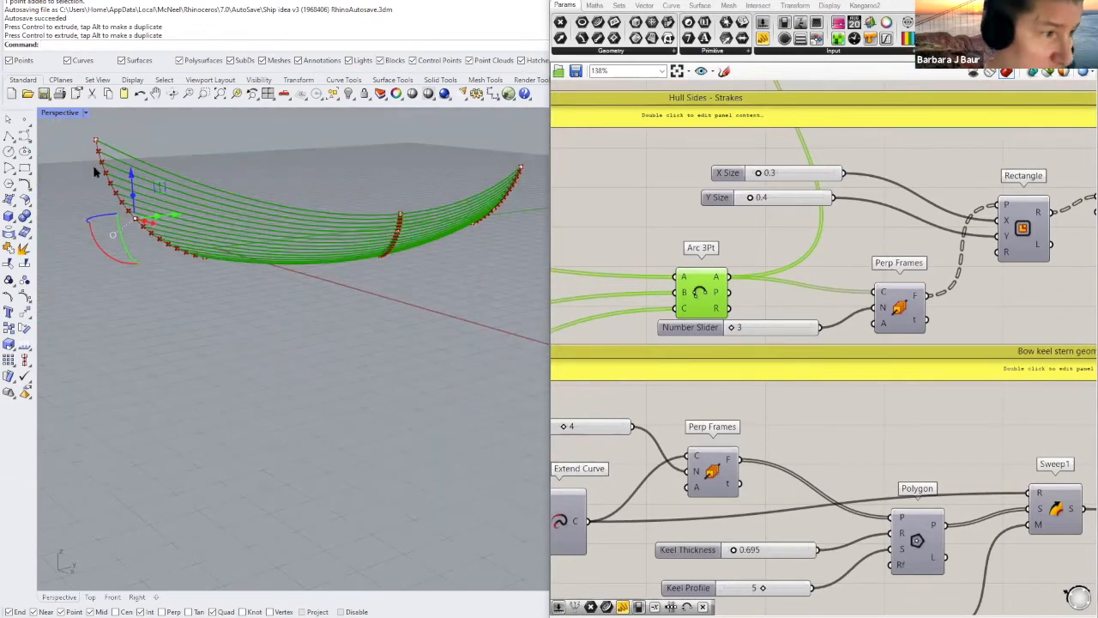
{"action": "key", "text": "ctrl+m"}
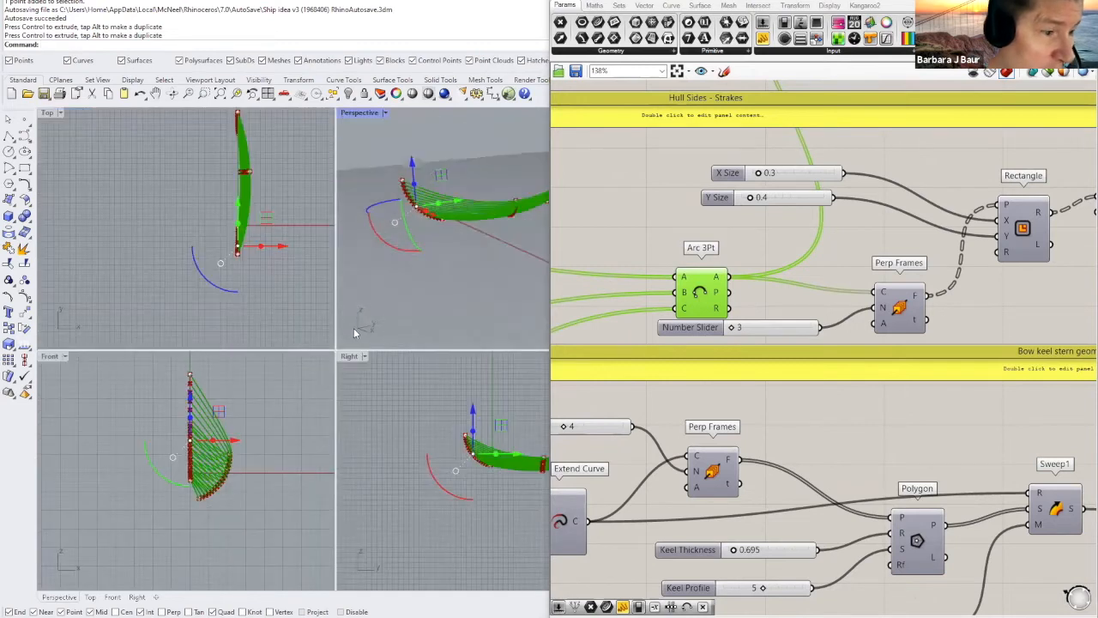
{"action": "scroll", "coordinate": [289, 308], "scroll_direction": "up", "scroll_amount": 4}
{"action": "scroll", "coordinate": [289, 308], "scroll_direction": "down", "scroll_amount": 2}
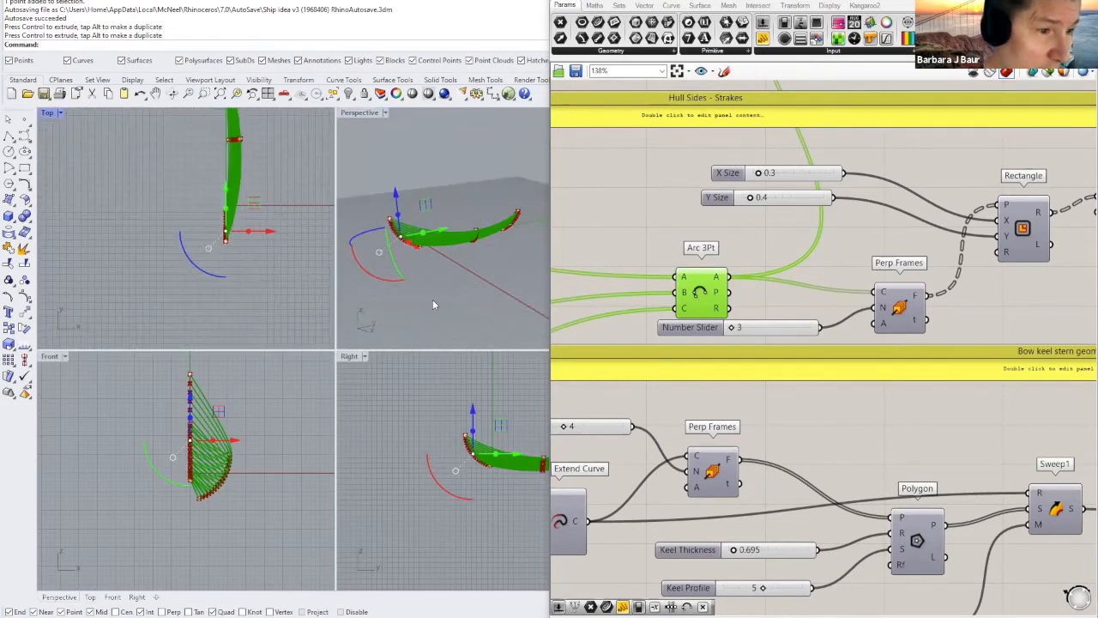
{"action": "scroll", "coordinate": [433, 299], "scroll_direction": "down", "scroll_amount": 4}
{"action": "scroll", "coordinate": [432, 299], "scroll_direction": "up", "scroll_amount": 4}
{"action": "right_click_drag", "start_coordinate": [433, 302], "coordinate": [356, 401]}
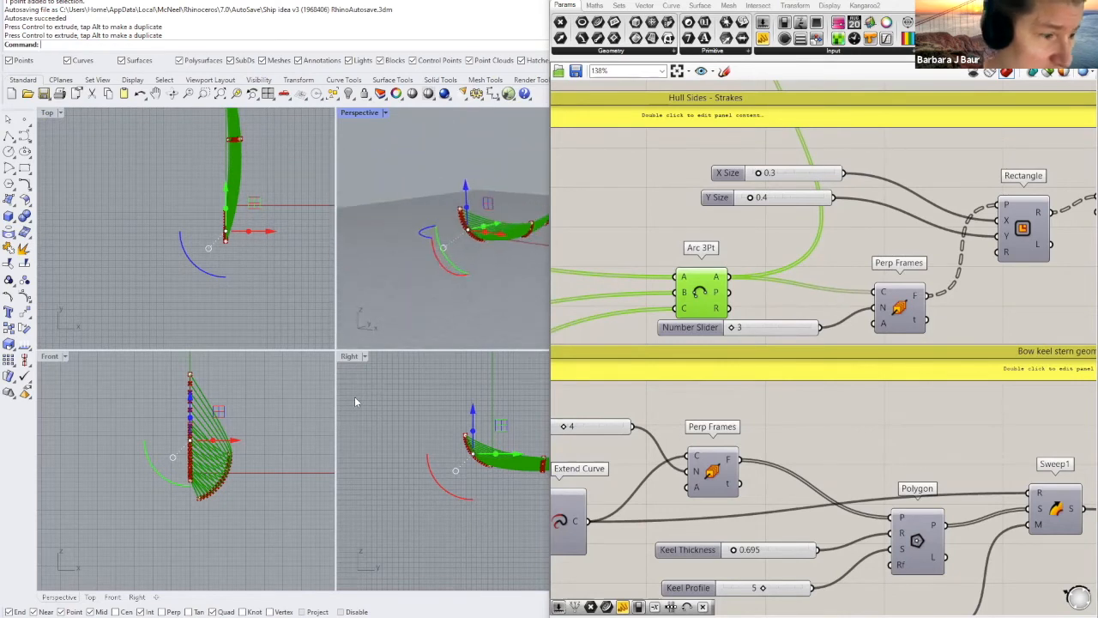
Step: In the Front viewport, select the middle arc's lowest point and shift it slightly outward along the gumball's red axis
{"action": "left_click", "coordinate": [254, 449]}
{"action": "scroll", "coordinate": [254, 450], "scroll_direction": "up", "scroll_amount": 3}
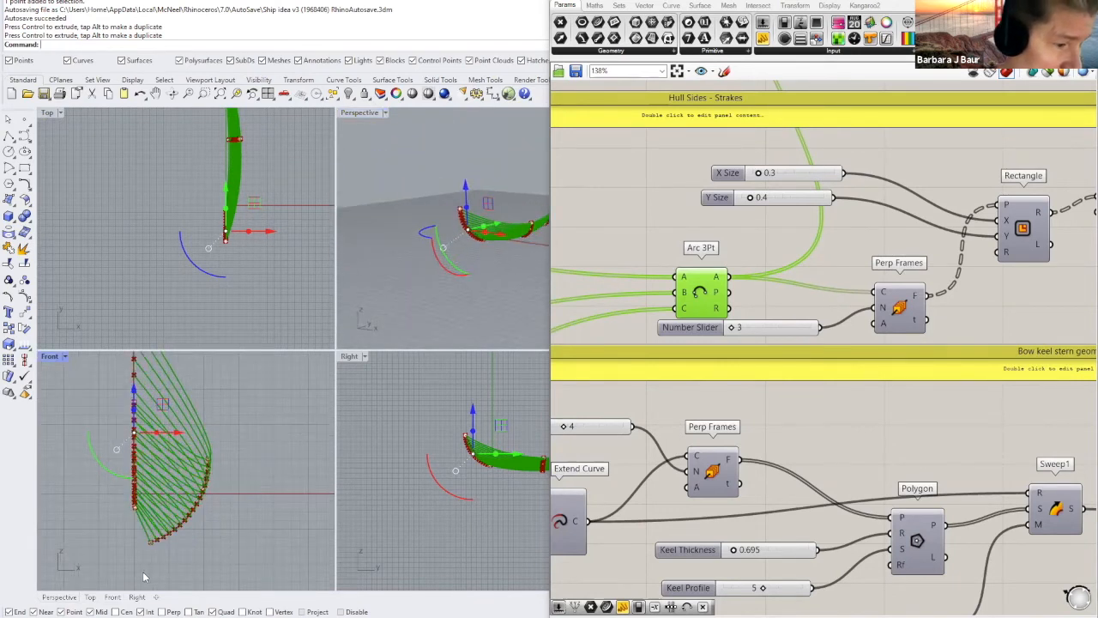
{"action": "left_click", "coordinate": [153, 540]}
{"action": "left_click_drag", "start_coordinate": [200, 541], "coordinate": [207, 539]}
Step: Select the middle arc's two upper points in the Front viewport and raise them slightly along the gumball's green axis
{"action": "left_click_drag", "start_coordinate": [203, 423], "coordinate": [232, 485]}
{"action": "left_click_drag", "start_coordinate": [206, 434], "coordinate": [211, 416]}
{"action": "scroll", "coordinate": [420, 426], "scroll_direction": "down", "scroll_amount": 6}
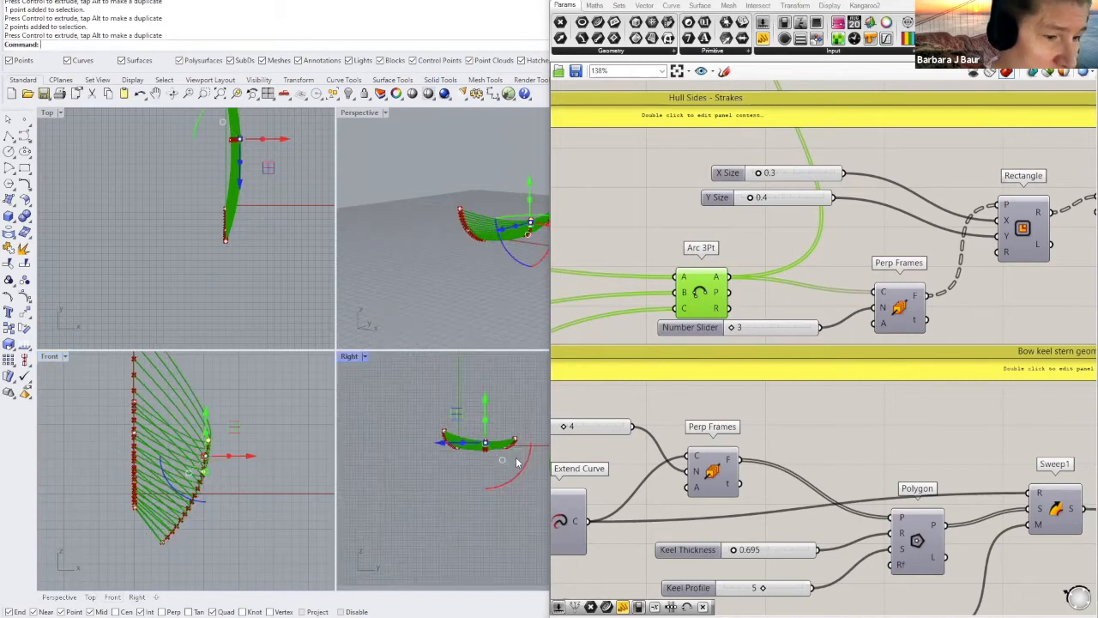
Step: Try to rotate the three points of one end arc with the gumball in the Right viewport, and undo the rotation
{"action": "scroll", "coordinate": [517, 458], "scroll_direction": "up", "scroll_amount": 8}
{"action": "left_click", "coordinate": [484, 401]}
{"action": "left_click_drag", "start_coordinate": [495, 403], "coordinate": [524, 494]}
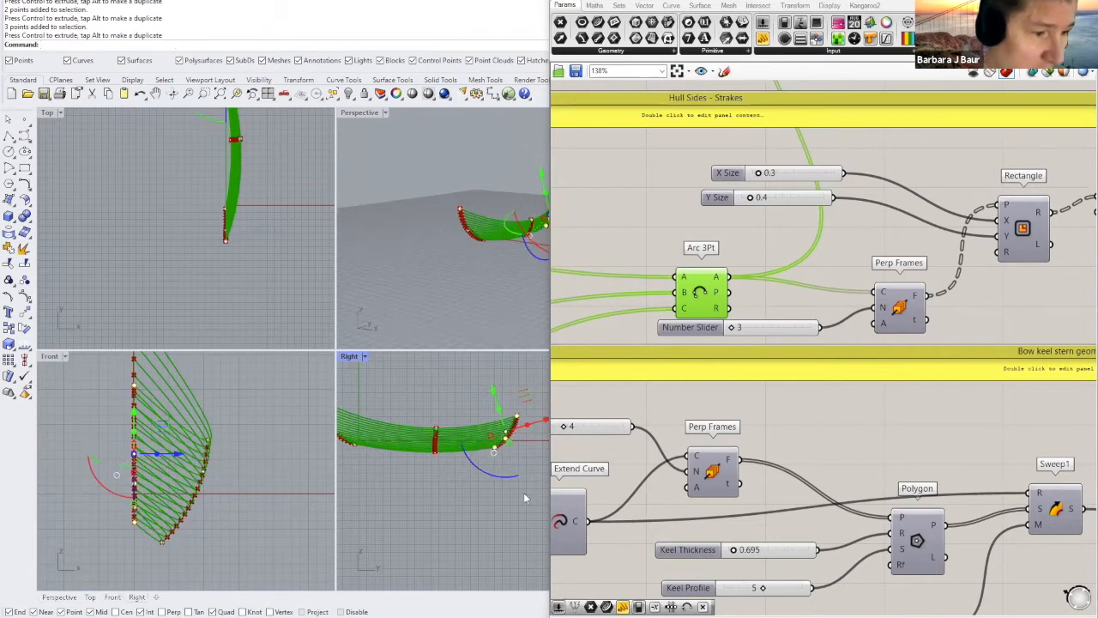
{"action": "key", "text": "ctrl+z"}
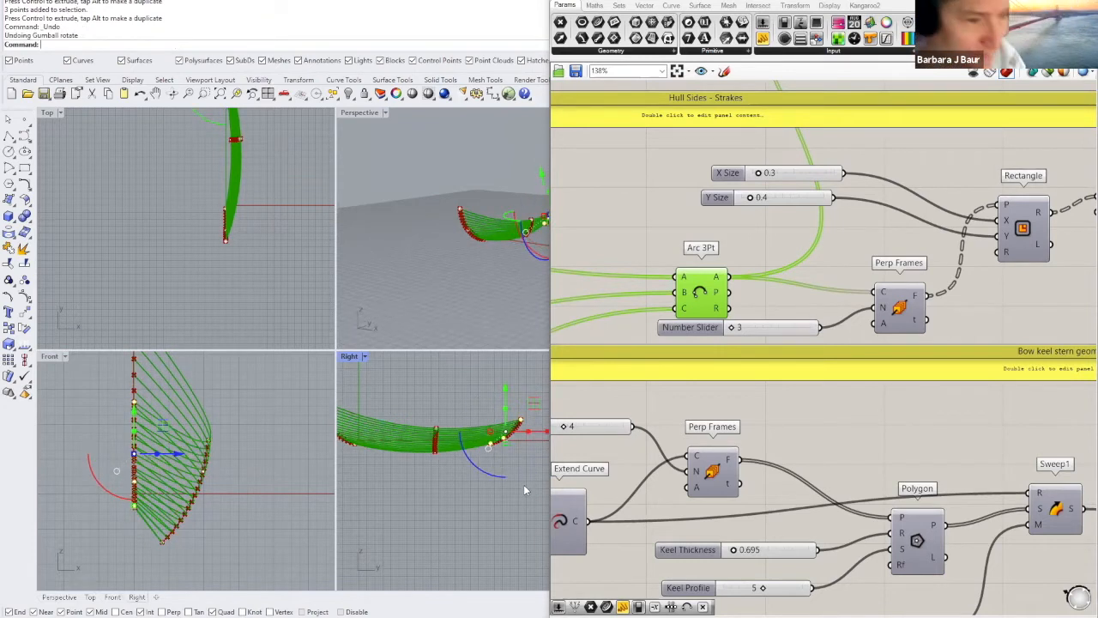
Step: In the Right viewport, select only the top point of that same end arc and reposition it with the gumball
{"action": "scroll", "coordinate": [497, 405], "scroll_direction": "up", "scroll_amount": 6}
{"action": "scroll", "coordinate": [499, 403], "scroll_direction": "down", "scroll_amount": 4}
{"action": "right_click_drag", "start_coordinate": [498, 405], "coordinate": [434, 390]}
{"action": "left_click_drag", "start_coordinate": [436, 386], "coordinate": [461, 429]}
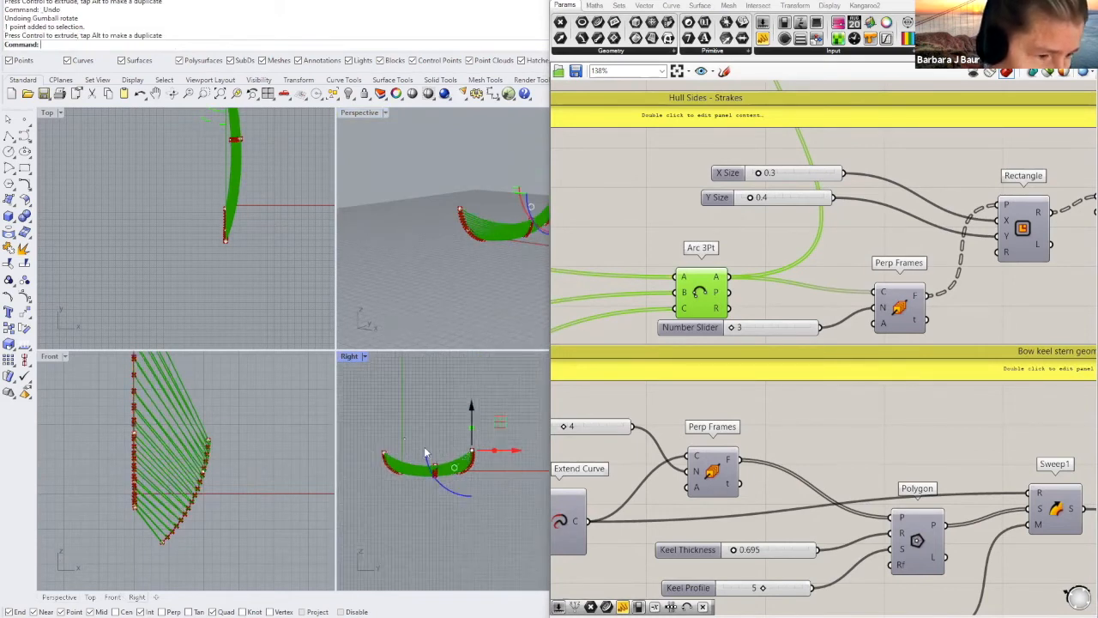
Step: Select the opposite end arc's top point in the Right viewport, shift it outward along the red axis and raise it along the green axis
{"action": "scroll", "coordinate": [390, 449], "scroll_direction": "up", "scroll_amount": 3}
{"action": "left_click", "coordinate": [380, 463]}
{"action": "left_click", "coordinate": [366, 467]}
{"action": "left_click_drag", "start_coordinate": [367, 467], "coordinate": [349, 467]}
{"action": "right_click_drag", "start_coordinate": [395, 439], "coordinate": [436, 430]}
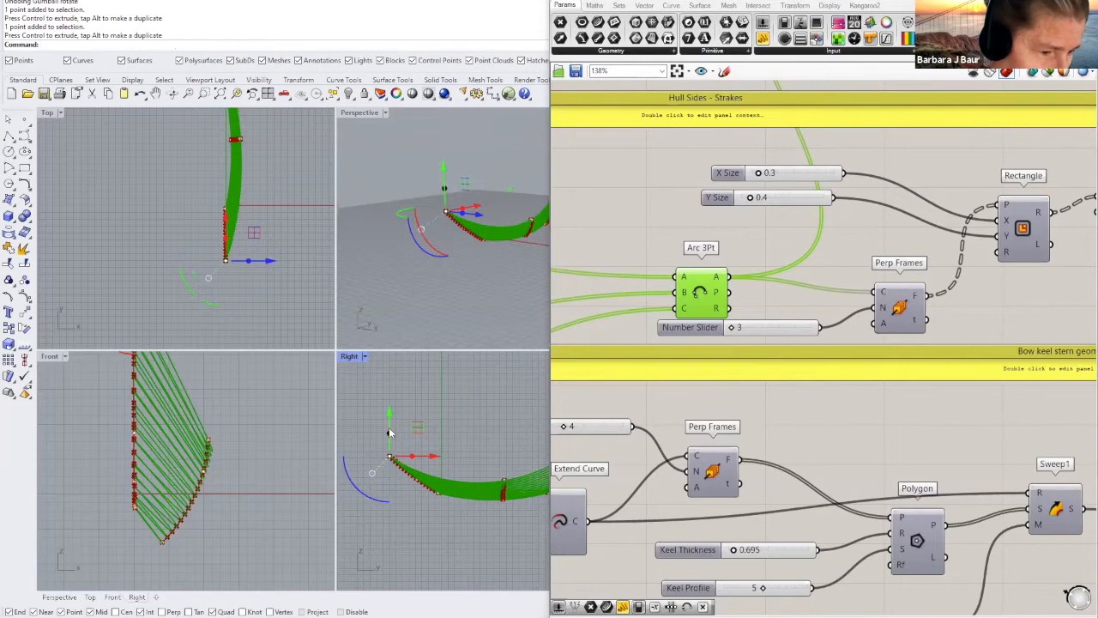
{"action": "left_click_drag", "start_coordinate": [399, 421], "coordinate": [399, 390]}
Step: Clear the point selection and examine the reshaped strake arcs in the perspective view, from the hull ends to the middle arc
{"action": "right_click_drag", "start_coordinate": [456, 424], "coordinate": [456, 457]}
{"action": "right_click_drag", "start_coordinate": [509, 280], "coordinate": [483, 307]}
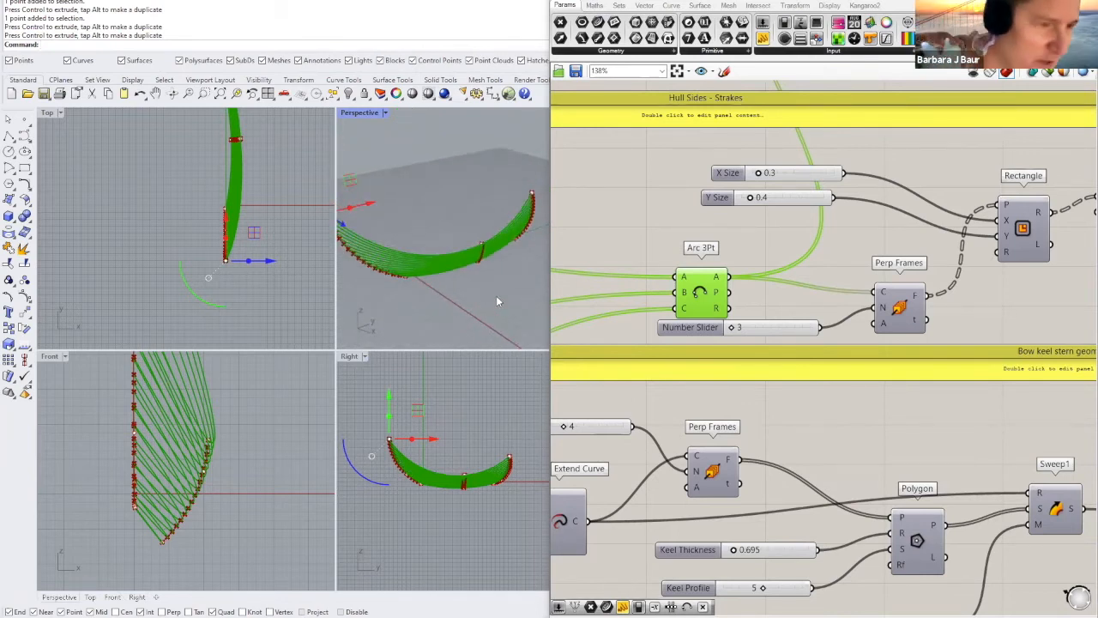
{"action": "right_click_drag", "start_coordinate": [496, 295], "coordinate": [509, 289]}
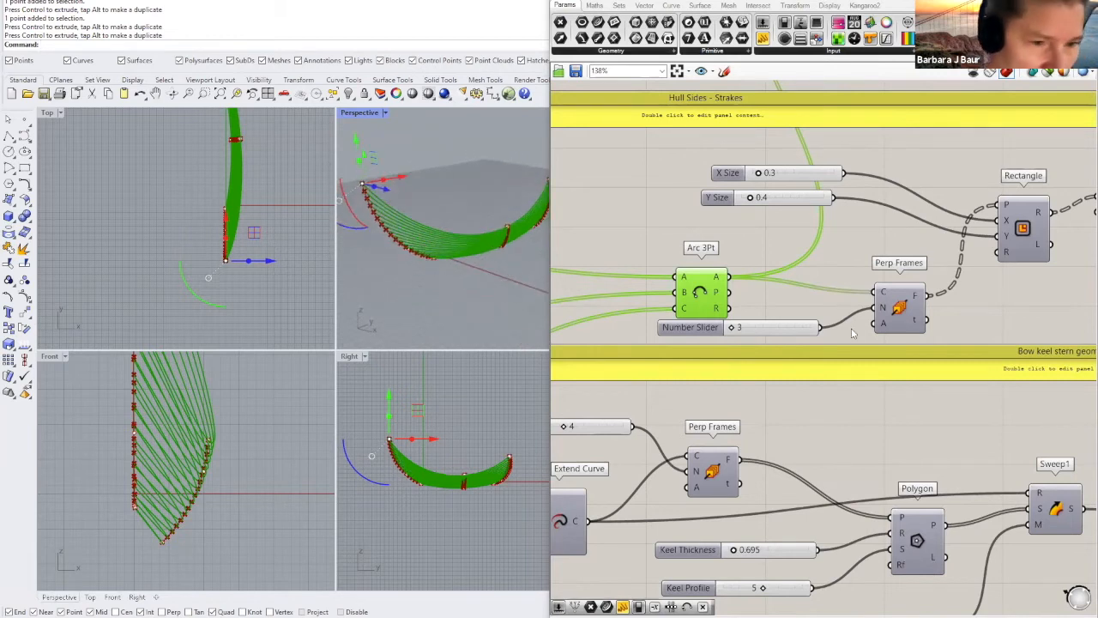
{"action": "right_click_drag", "start_coordinate": [841, 305], "coordinate": [832, 248]}
{"action": "scroll", "coordinate": [743, 252], "scroll_direction": "down", "scroll_amount": 2}
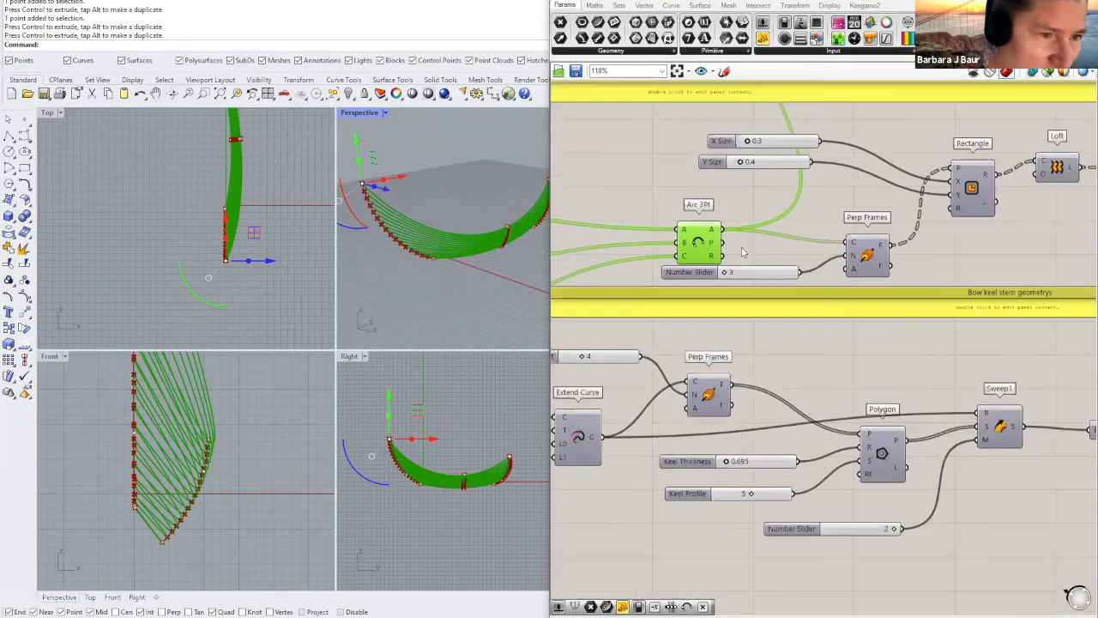
{"action": "left_click", "coordinate": [467, 296]}
{"action": "scroll", "coordinate": [470, 297], "scroll_direction": "up", "scroll_amount": 2}
{"action": "right_click_drag", "start_coordinate": [471, 297], "coordinate": [446, 309]}
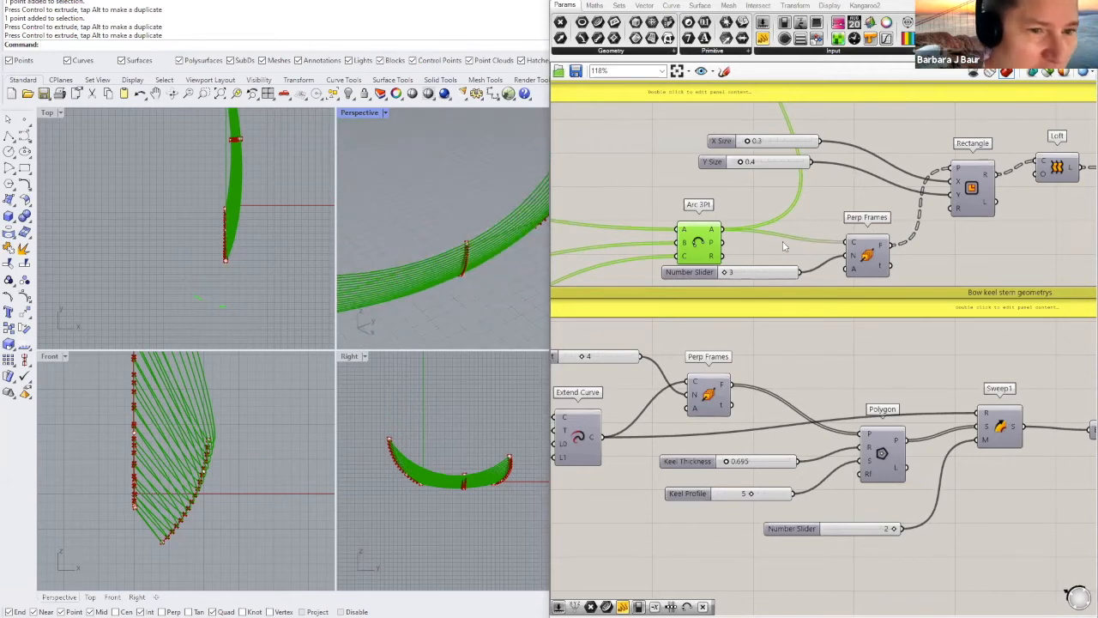
{"action": "scroll", "coordinate": [482, 318], "scroll_direction": "down", "scroll_amount": 3}
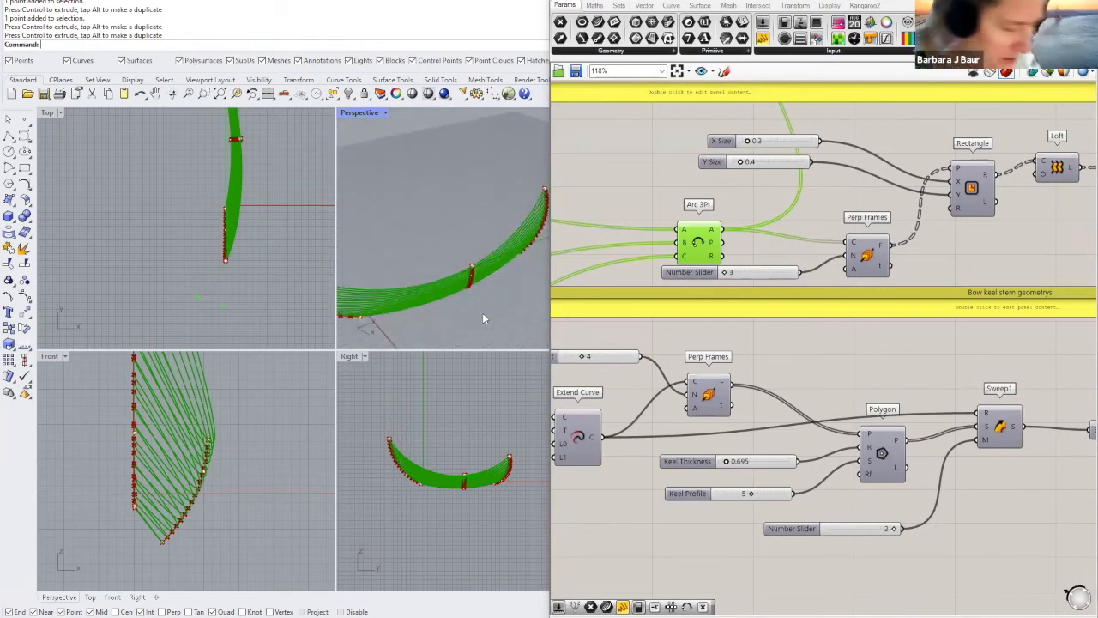
{"action": "right_click_drag", "start_coordinate": [485, 318], "coordinate": [495, 283], "text": "shift"}
{"action": "scroll", "coordinate": [495, 283], "scroll_direction": "up", "scroll_amount": 3}
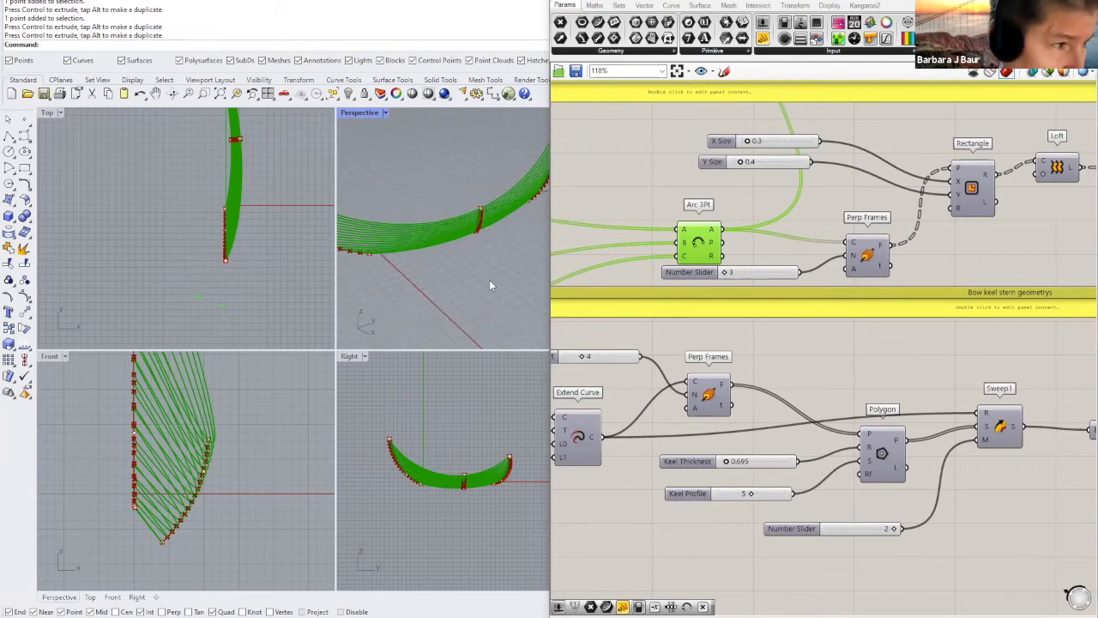
{"action": "scroll", "coordinate": [901, 265], "scroll_direction": "up", "scroll_amount": 2}
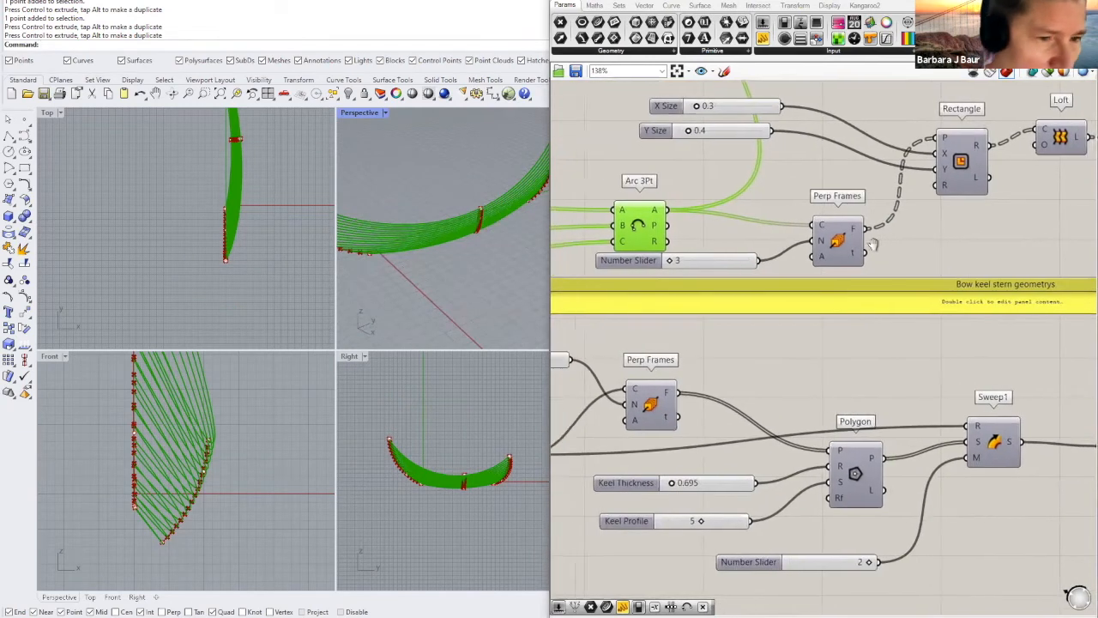
Step: Enable the preview of the Perp Frames component fed by Arc 3Pt in the Hull Sides - Strakes section
{"action": "left_click", "coordinate": [837, 245]}
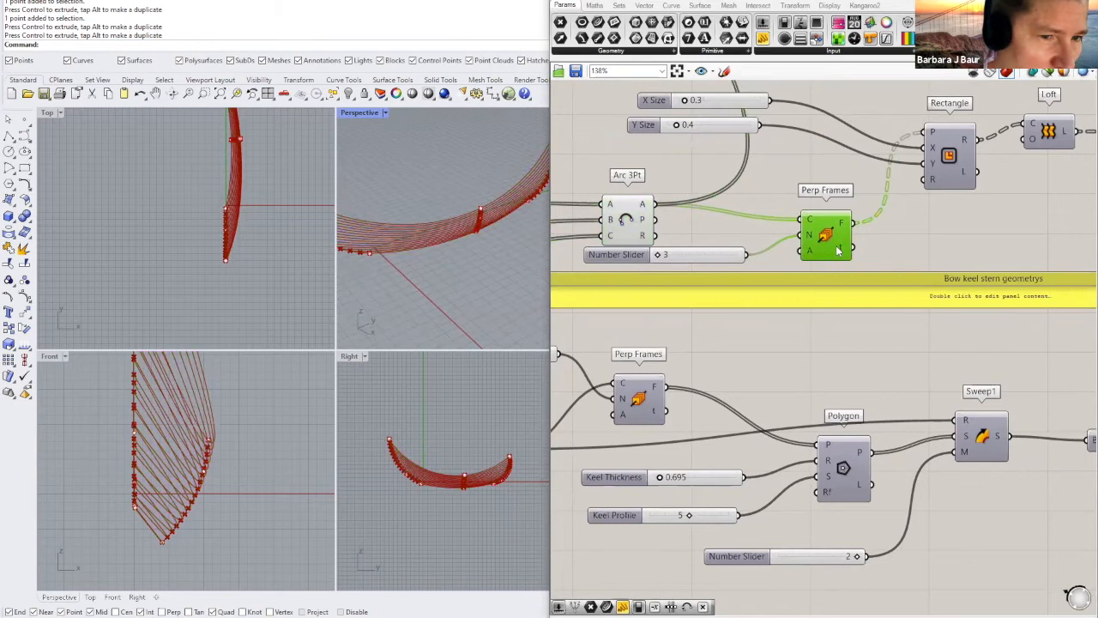
{"action": "middle_click", "coordinate": [838, 246]}
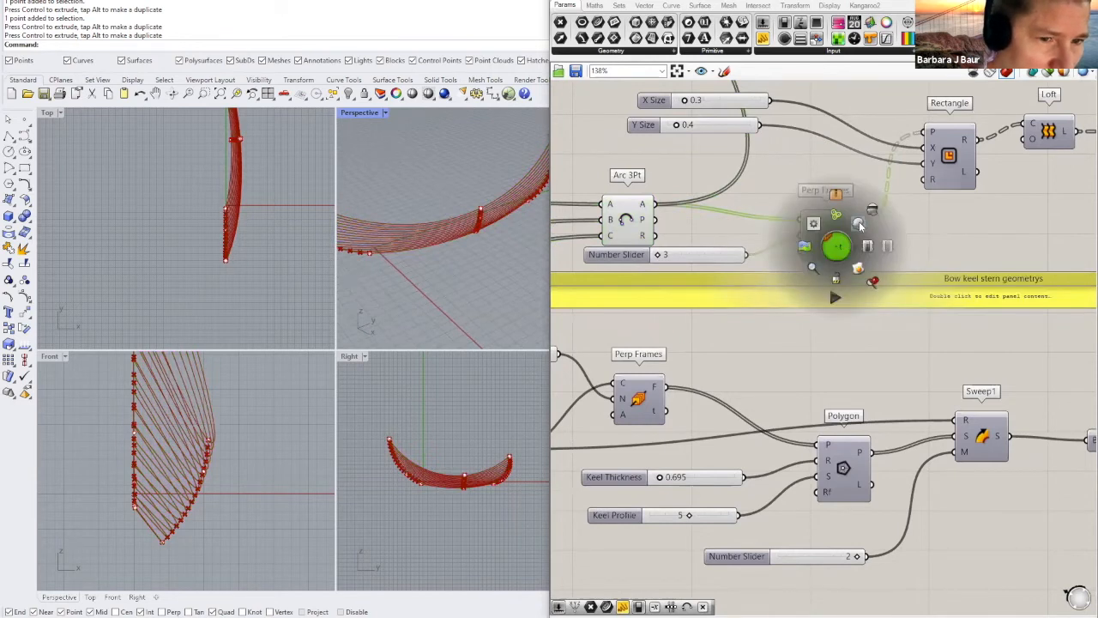
{"action": "left_click", "coordinate": [860, 224]}
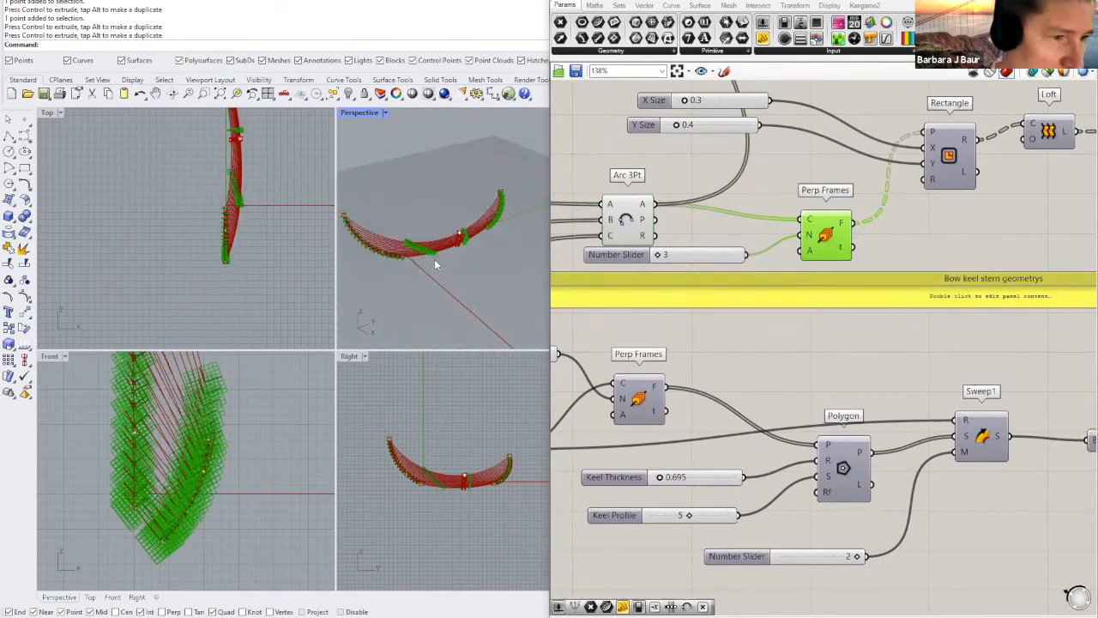
Step: Maximize the Perspective viewport and examine how the perpendicular frames are spaced along the strake arcs
{"action": "right_click_drag", "start_coordinate": [434, 259], "coordinate": [465, 260]}
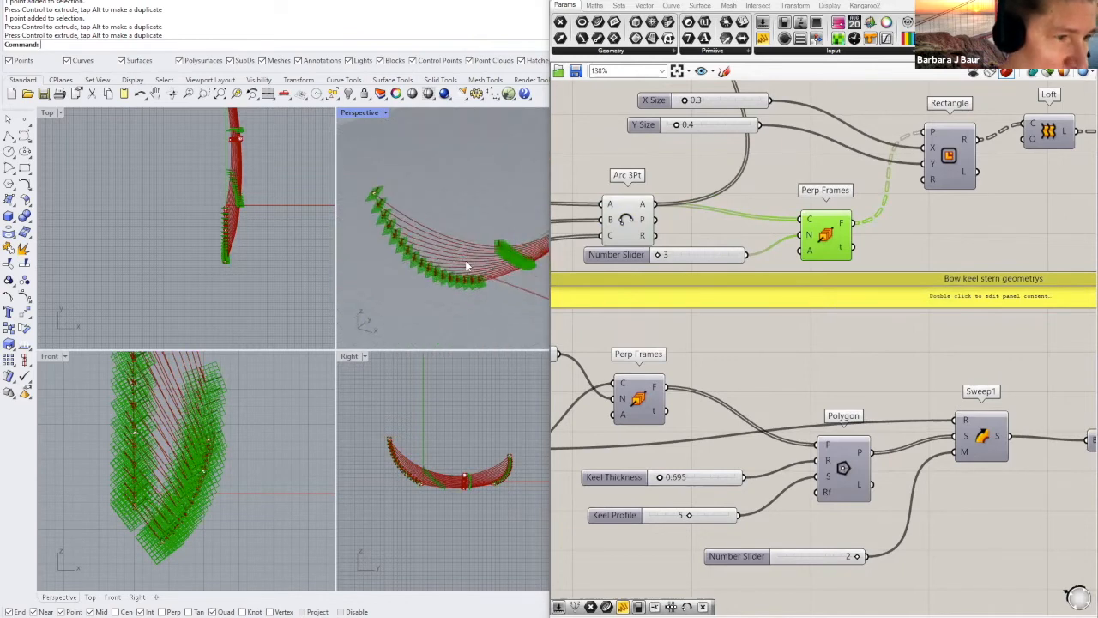
{"action": "double_click", "coordinate": [361, 119]}
{"action": "right_click_drag", "start_coordinate": [337, 334], "coordinate": [383, 371]}
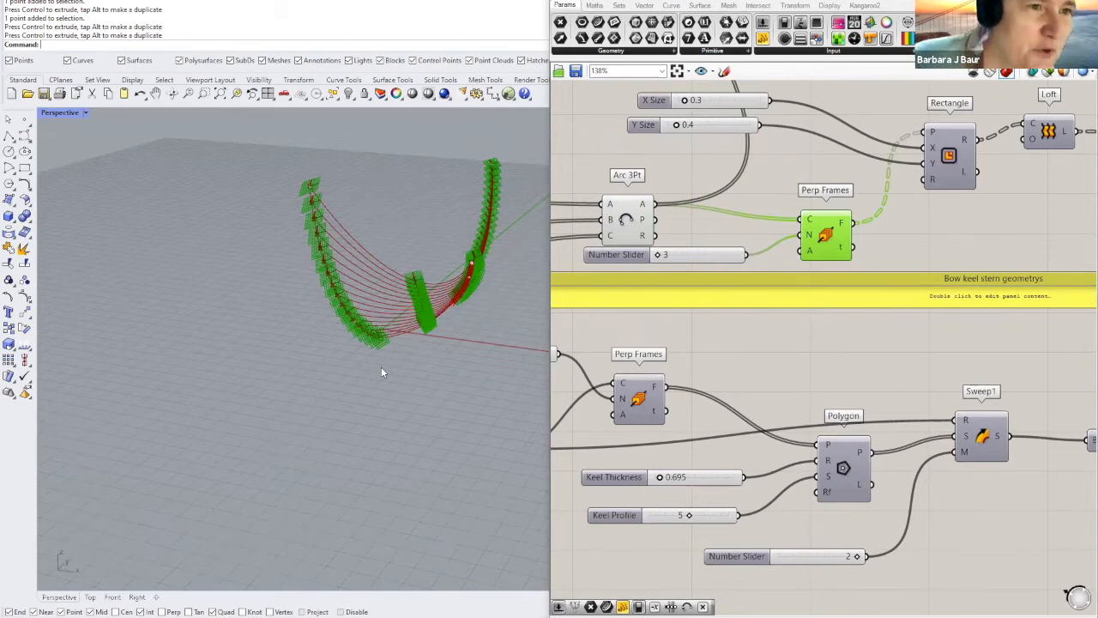
{"action": "right_click_drag", "start_coordinate": [480, 458], "coordinate": [486, 434]}
{"action": "mouse_move", "coordinate": [415, 448]}
{"action": "right_mouse_down"}
{"action": "mouse_move", "coordinate": [399, 450]}
{"action": "mouse_move", "coordinate": [414, 431]}
{"action": "mouse_move", "coordinate": [408, 438]}
{"action": "right_mouse_up"}
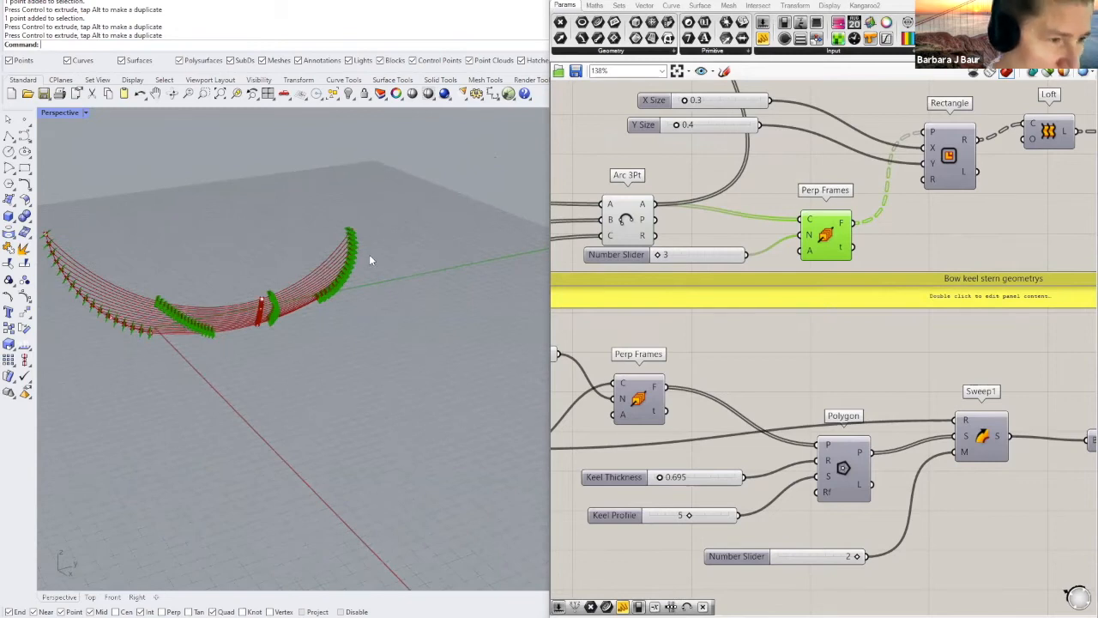
{"action": "scroll", "coordinate": [370, 254], "scroll_direction": "up", "scroll_amount": 3}
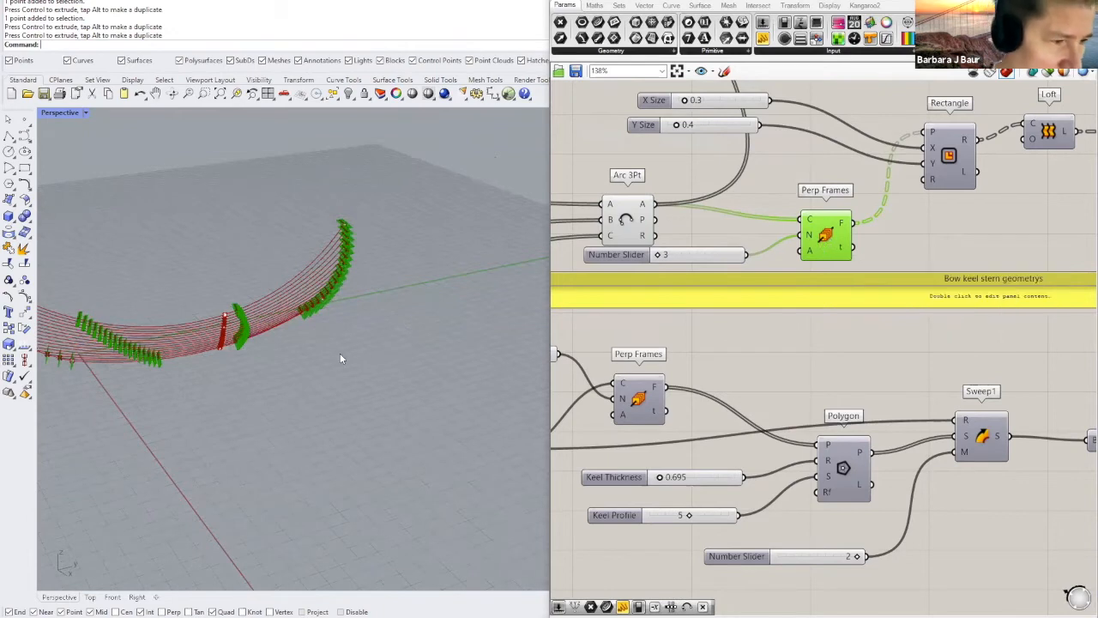
{"action": "scroll", "coordinate": [340, 353], "scroll_direction": "down", "scroll_amount": 3}
Step: Try 5 as the frame count of the strakes' Perp Frames, view the result, and return the count to 3
{"action": "scroll", "coordinate": [677, 264], "scroll_direction": "up", "scroll_amount": 2}
{"action": "left_click_drag", "start_coordinate": [661, 256], "coordinate": [683, 252]}
{"action": "right_click_drag", "start_coordinate": [270, 409], "coordinate": [336, 392]}
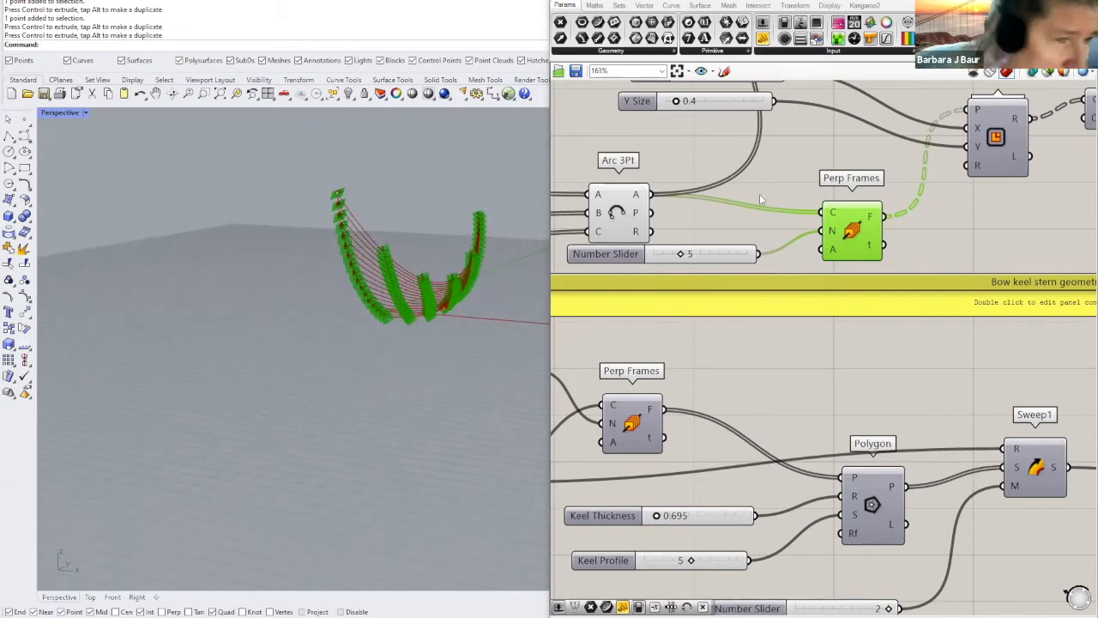
{"action": "left_click_drag", "start_coordinate": [680, 256], "coordinate": [656, 258]}
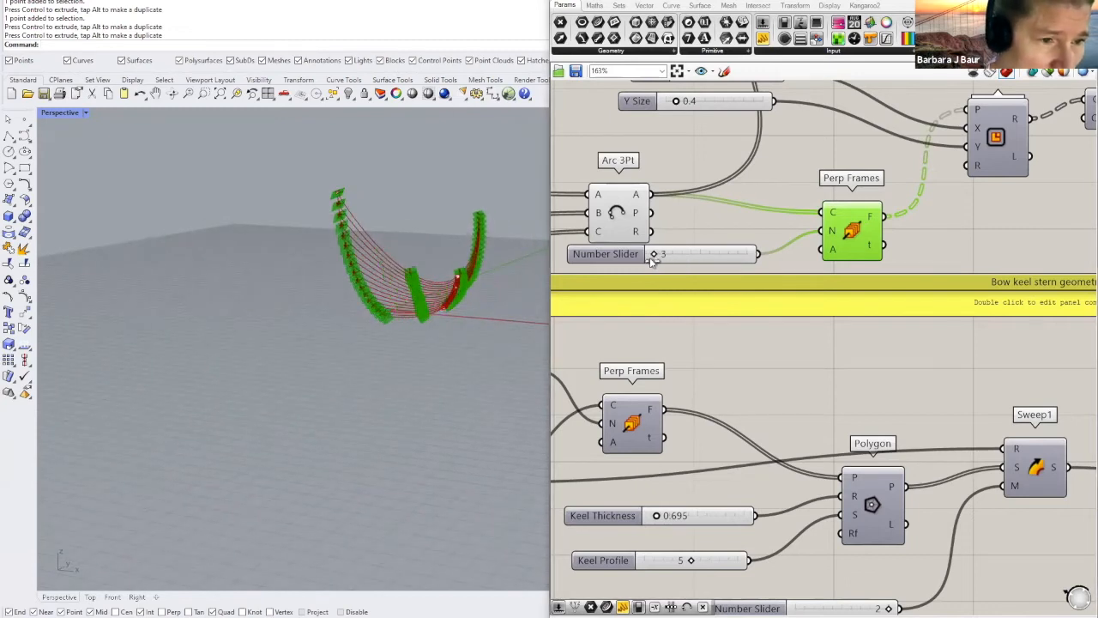
Step: Disable the preview of the strakes' Perp Frames component
{"action": "scroll", "coordinate": [873, 243], "scroll_direction": "down", "scroll_amount": 2}
{"action": "scroll", "coordinate": [878, 230], "scroll_direction": "up", "scroll_amount": 2}
{"action": "right_click_drag", "start_coordinate": [856, 248], "coordinate": [665, 320]}
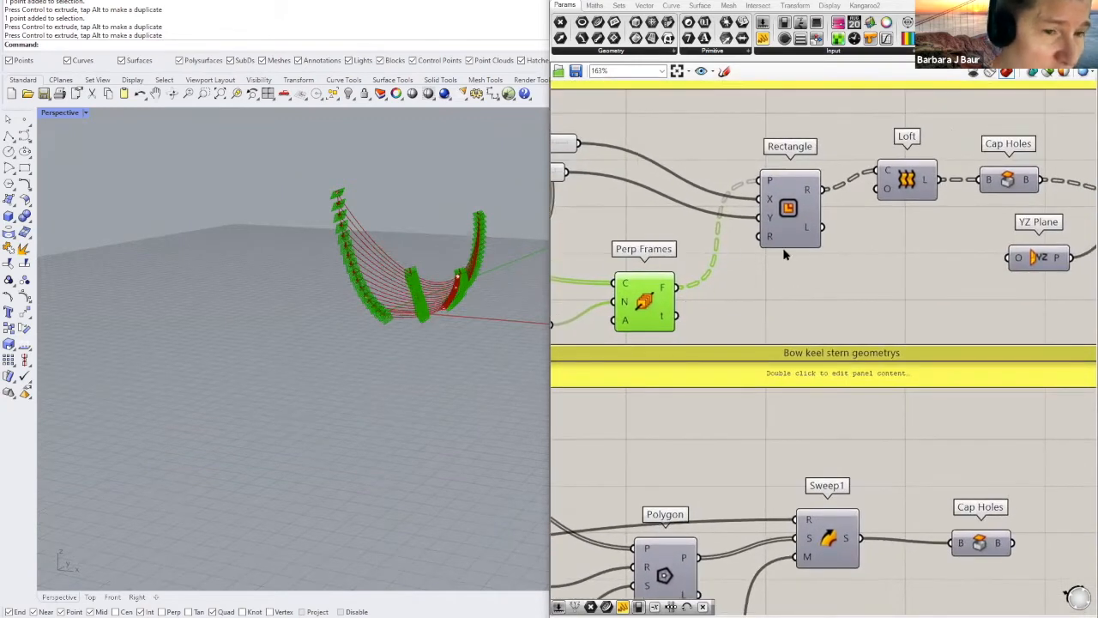
{"action": "scroll", "coordinate": [783, 254], "scroll_direction": "down", "scroll_amount": 2}
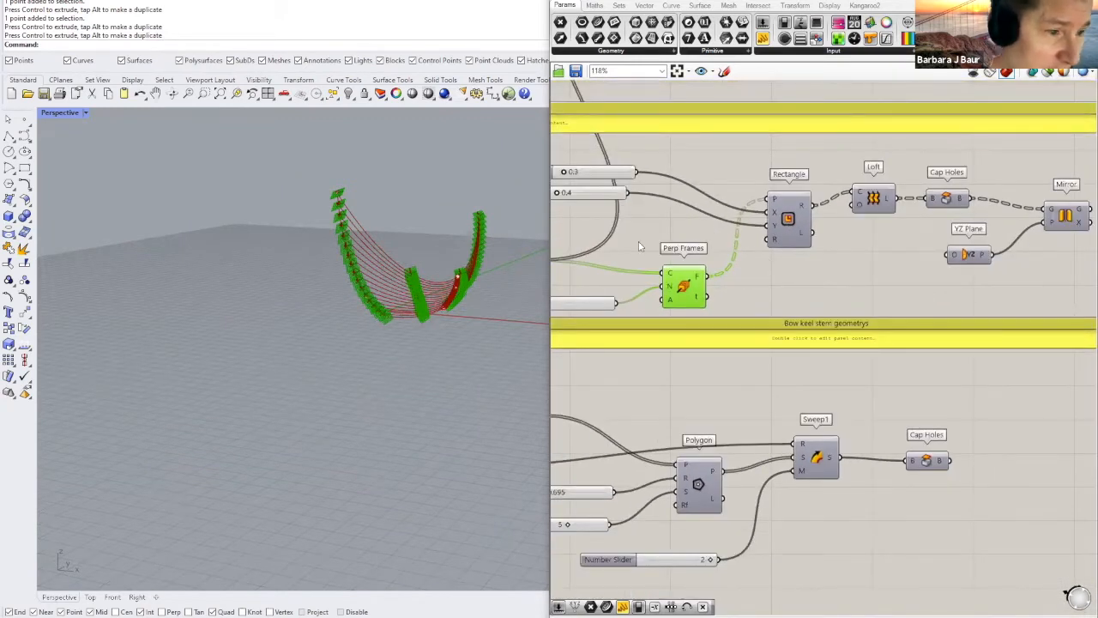
{"action": "middle_click", "coordinate": [678, 283]}
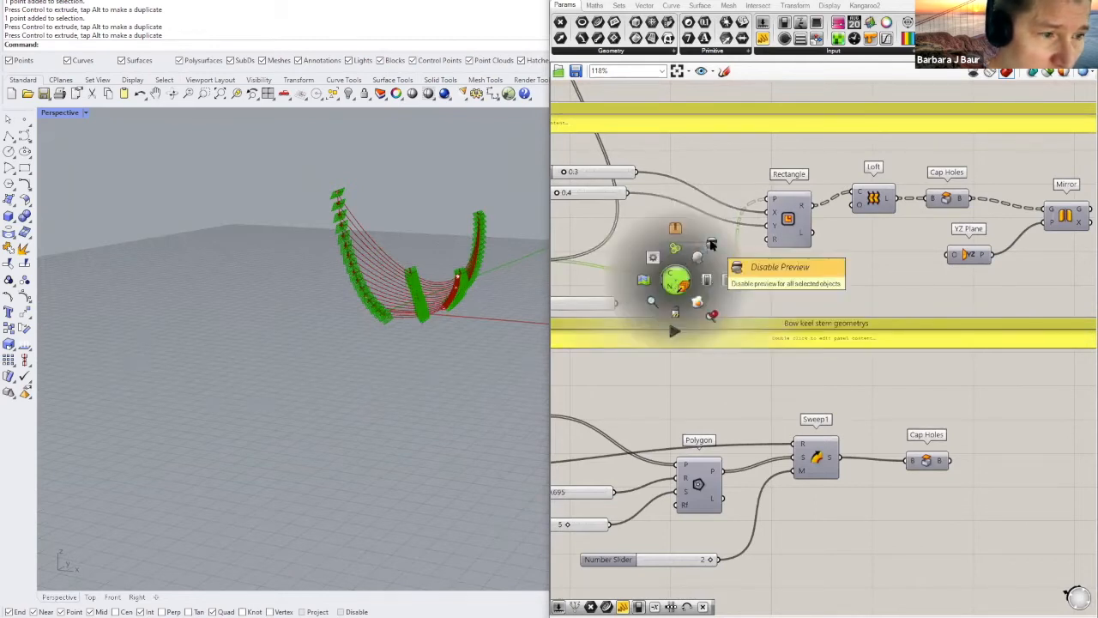
{"action": "left_click", "coordinate": [710, 245]}
Step: Enable the preview of the Rectangle component to show the strake cross-sections on the frames
{"action": "left_click", "coordinate": [796, 231]}
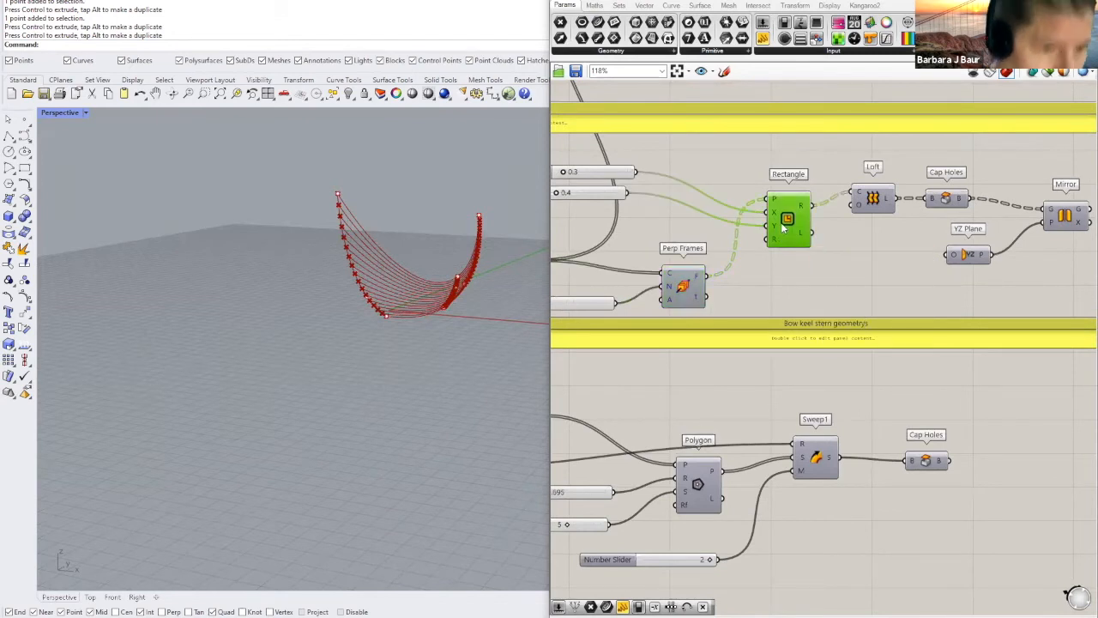
{"action": "scroll", "coordinate": [783, 227], "scroll_direction": "up", "scroll_amount": 2}
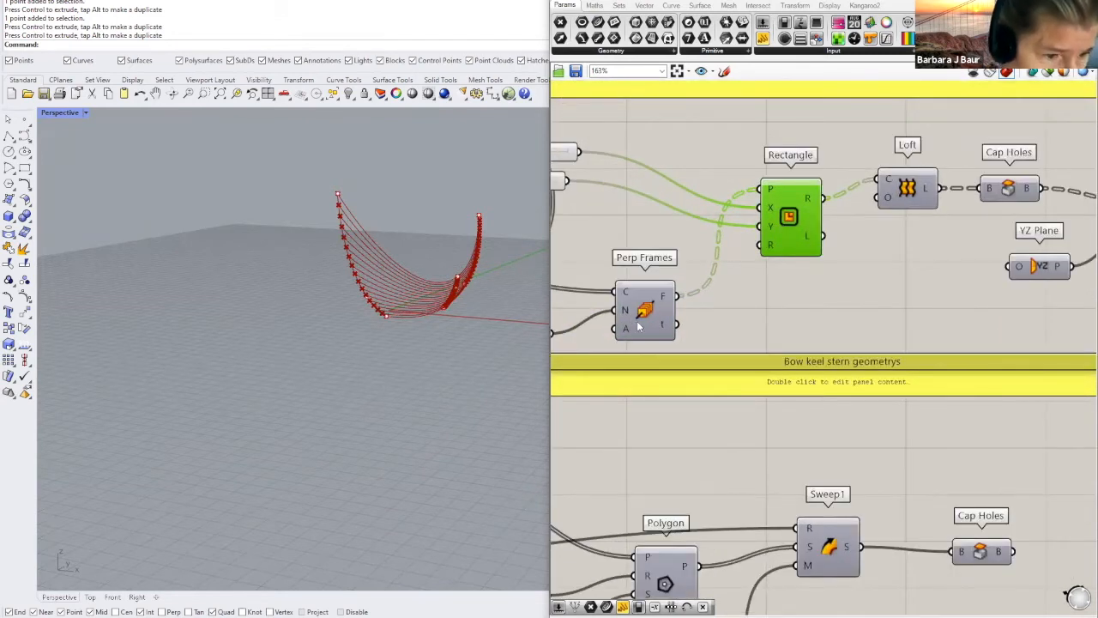
{"action": "middle_click", "coordinate": [789, 226]}
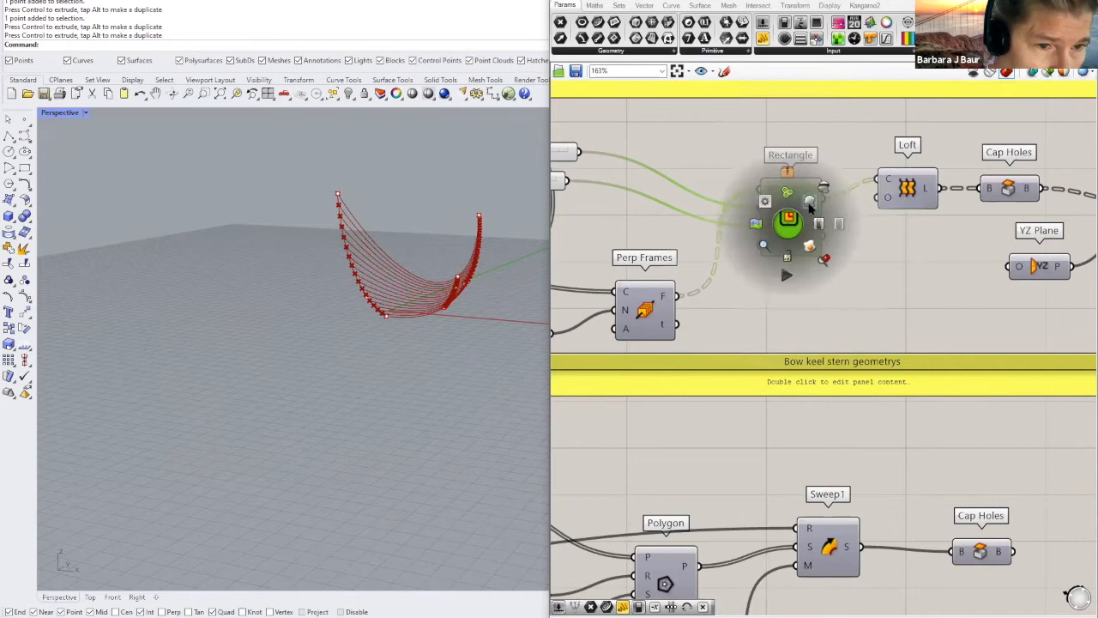
{"action": "left_click", "coordinate": [810, 203]}
Step: Return to the four-viewport layout and examine the rectangles' placement and orientation along the strake arcs in the Front and Perspective viewports
{"action": "scroll", "coordinate": [198, 203], "scroll_direction": "up", "scroll_amount": 3}
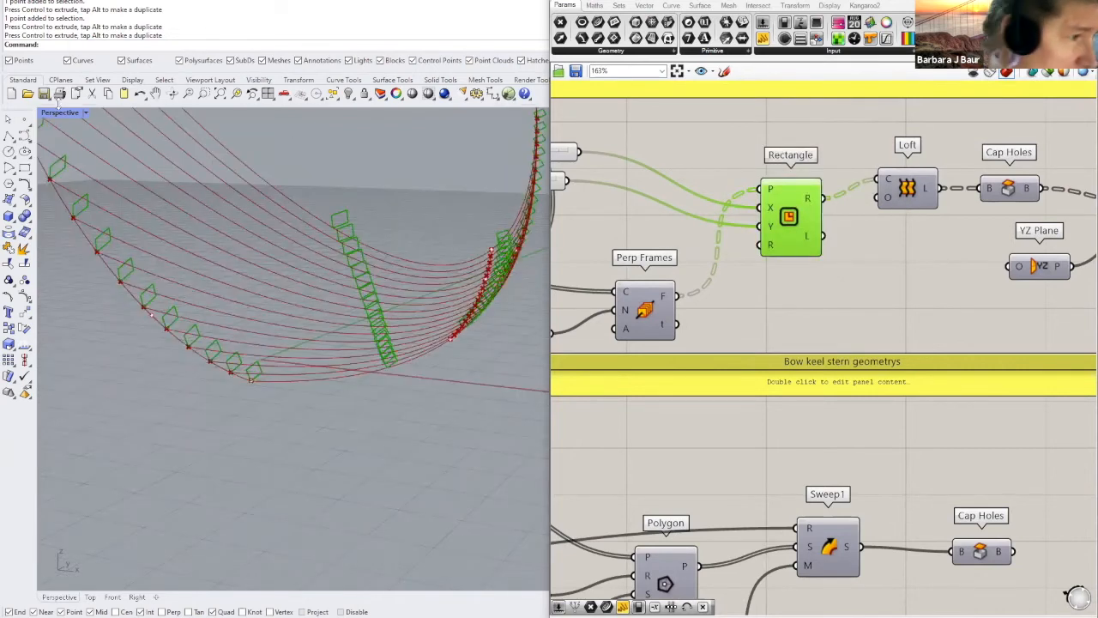
{"action": "double_click", "coordinate": [59, 113]}
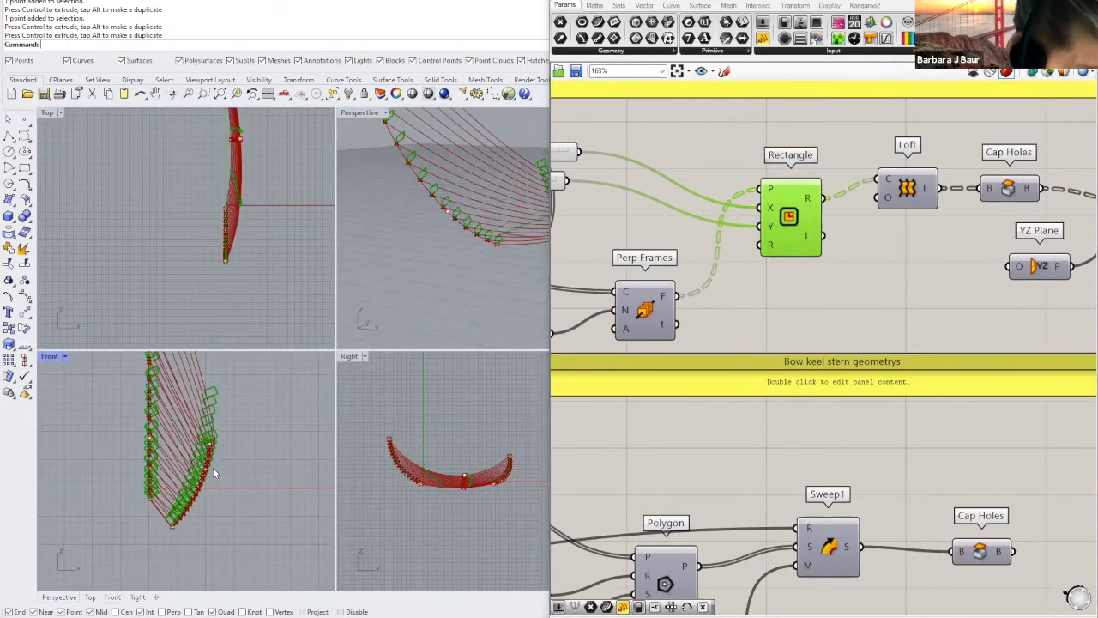
{"action": "scroll", "coordinate": [212, 467], "scroll_direction": "up", "scroll_amount": 3}
{"action": "scroll", "coordinate": [436, 444], "scroll_direction": "down", "scroll_amount": 1}
{"action": "scroll", "coordinate": [478, 291], "scroll_direction": "up", "scroll_amount": 2}
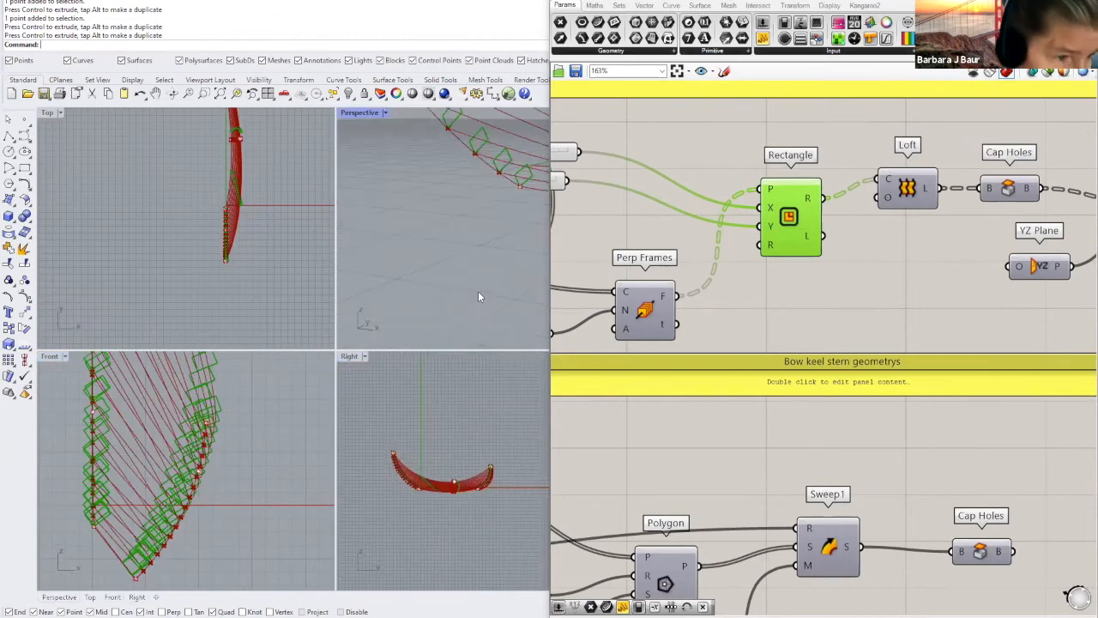
{"action": "scroll", "coordinate": [483, 294], "scroll_direction": "up", "scroll_amount": 5}
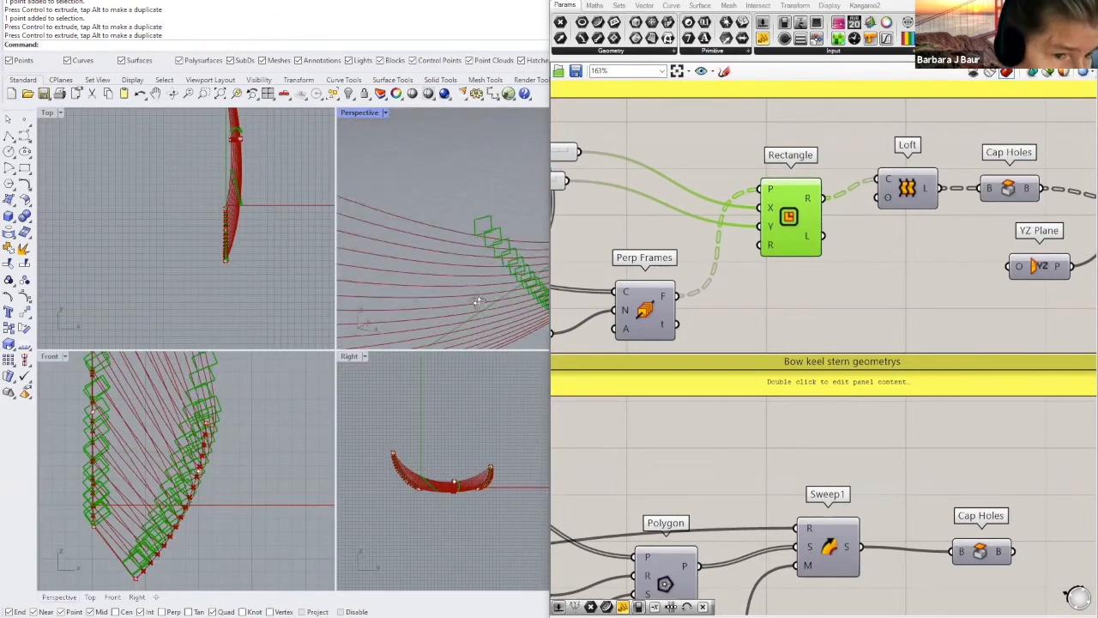
{"action": "scroll", "coordinate": [483, 295], "scroll_direction": "down", "scroll_amount": 5}
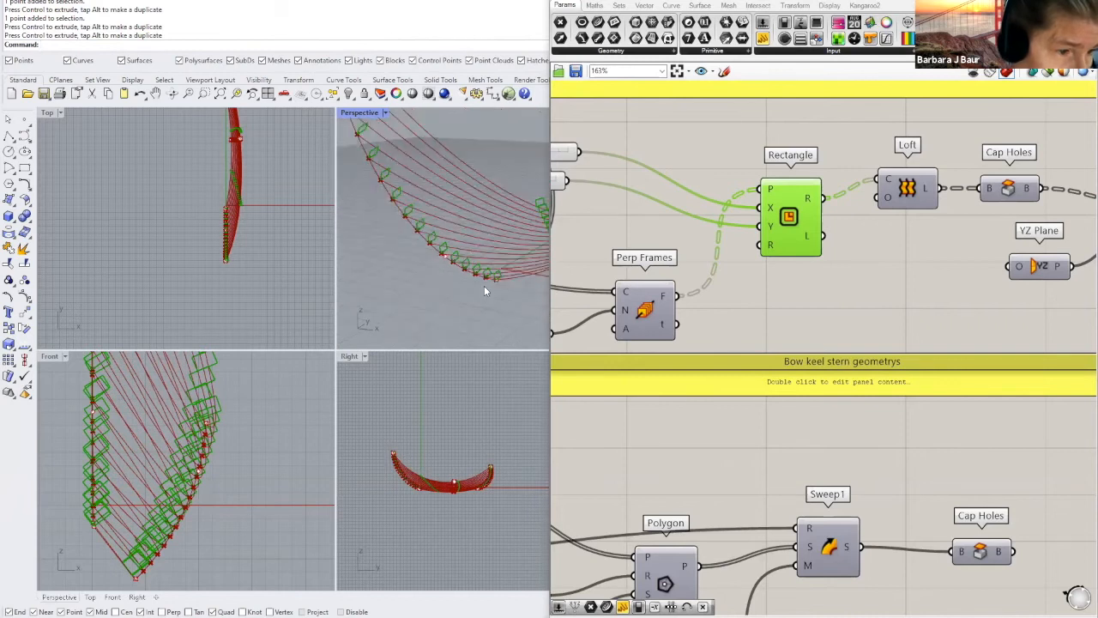
{"action": "right_click_drag", "start_coordinate": [481, 289], "coordinate": [473, 297]}
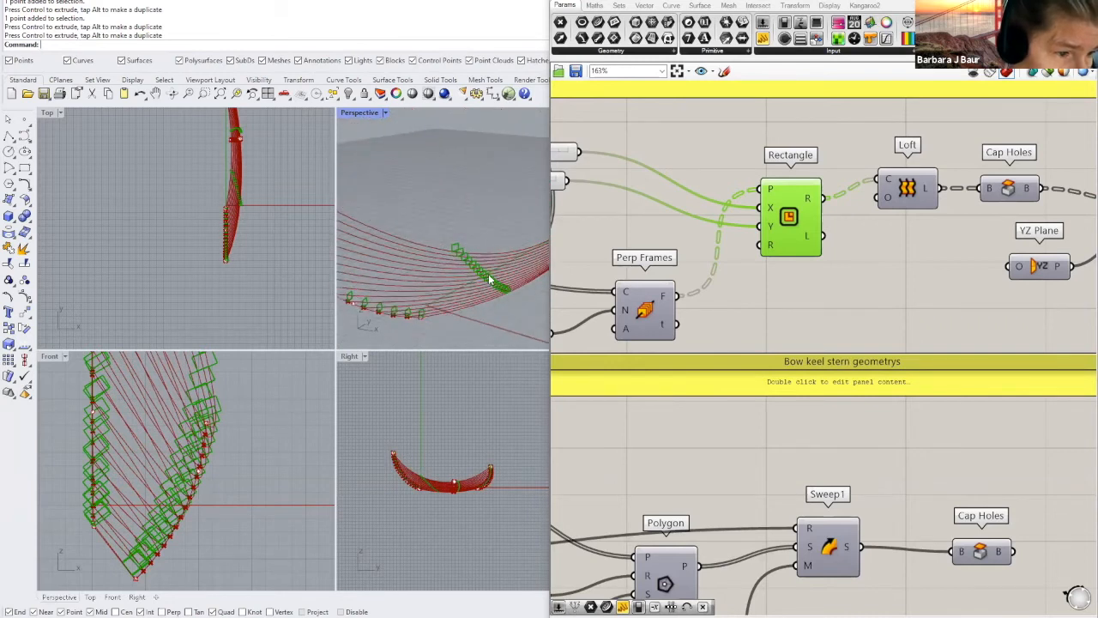
{"action": "scroll", "coordinate": [488, 275], "scroll_direction": "up", "scroll_amount": 4}
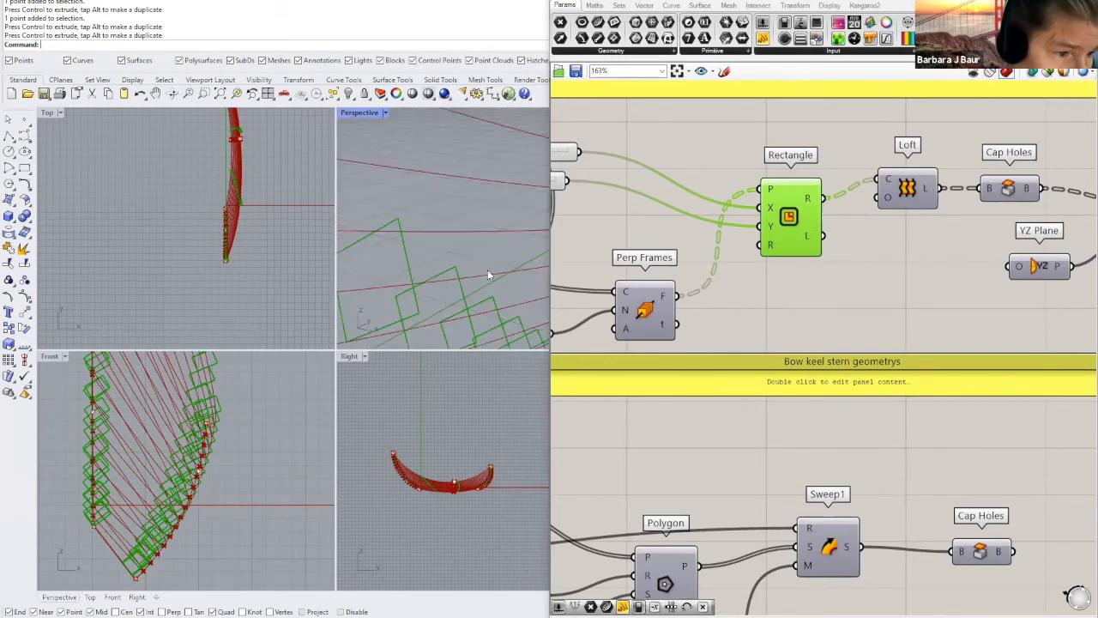
{"action": "scroll", "coordinate": [491, 273], "scroll_direction": "down", "scroll_amount": 4}
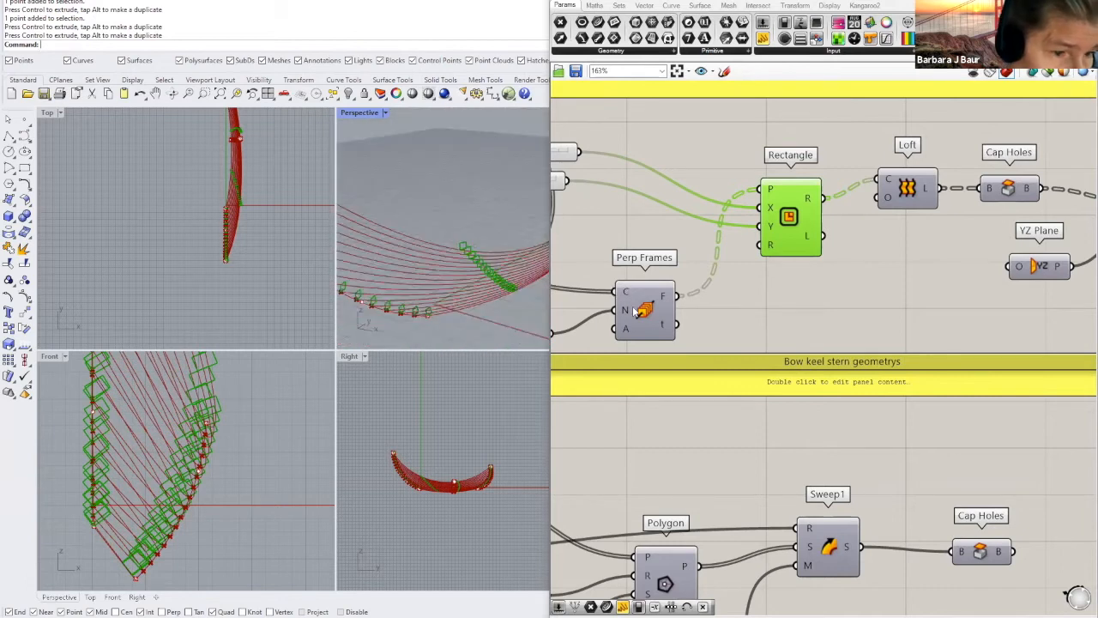
{"action": "scroll", "coordinate": [655, 322], "scroll_direction": "down", "scroll_amount": 3}
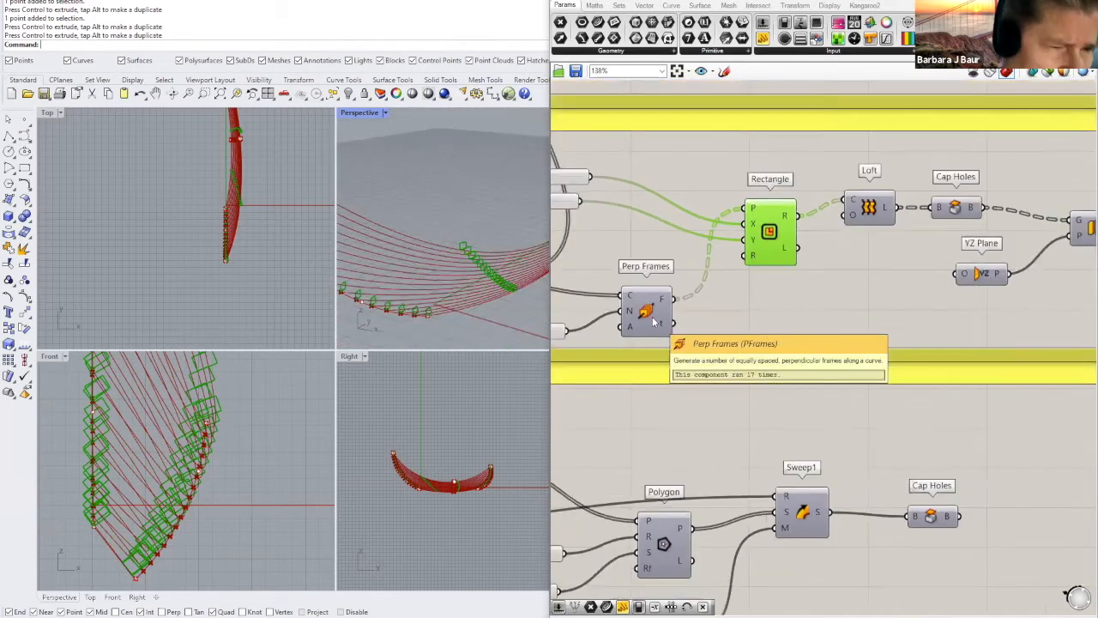
Step: Move the X Size and Y Size sliders of the strakes closer to the Rectangle component
{"action": "right_click_drag", "start_coordinate": [650, 271], "coordinate": [726, 315]}
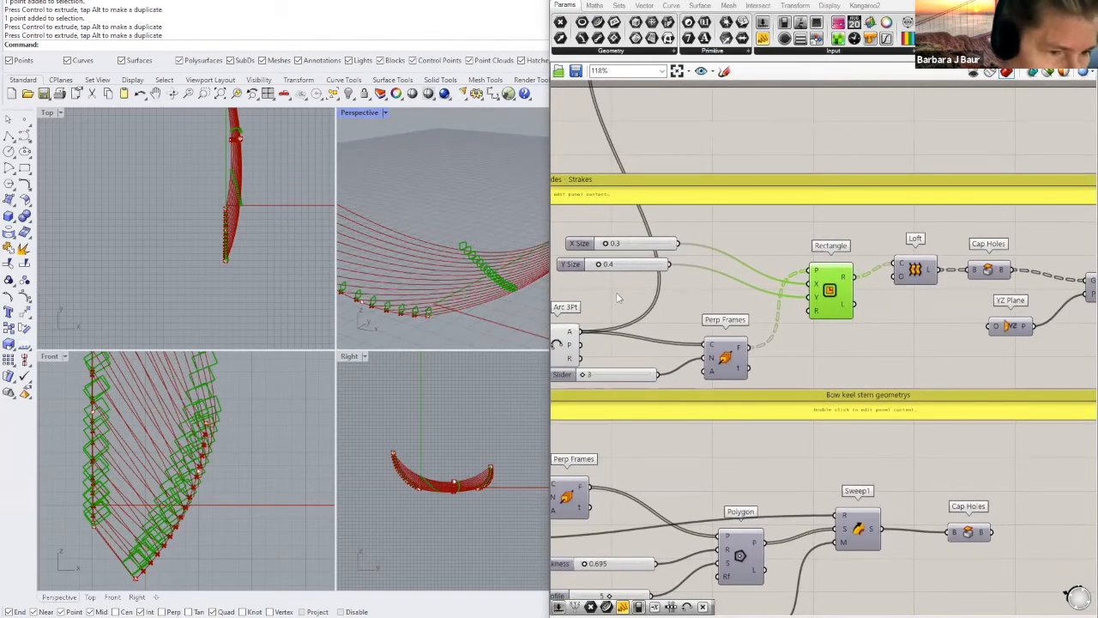
{"action": "scroll", "coordinate": [615, 249], "scroll_direction": "up", "scroll_amount": 2}
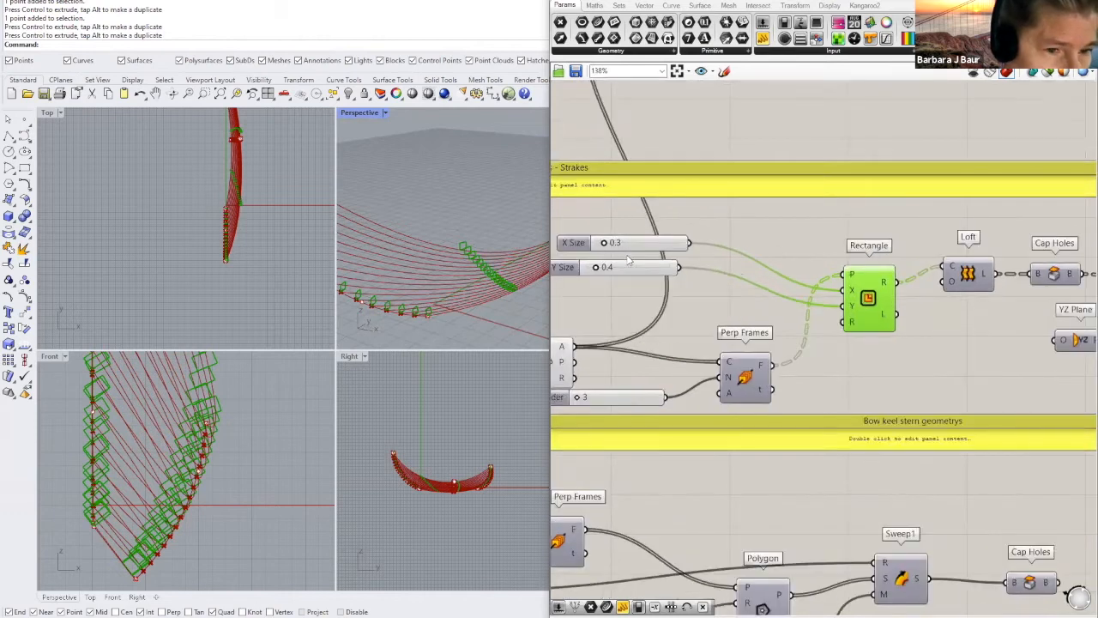
{"action": "left_click_drag", "start_coordinate": [633, 245], "coordinate": [735, 253]}
{"action": "left_click_drag", "start_coordinate": [650, 267], "coordinate": [759, 293]}
{"action": "left_click_drag", "start_coordinate": [760, 248], "coordinate": [749, 260]}
{"action": "scroll", "coordinate": [711, 264], "scroll_direction": "up", "scroll_amount": 2}
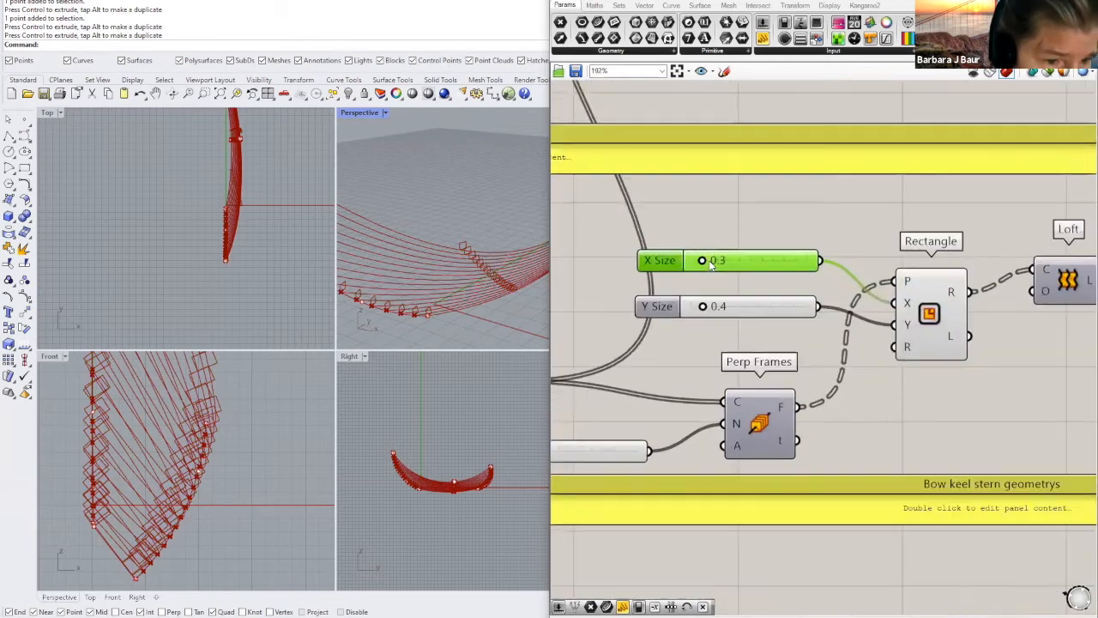
Step: Set the strake rectangles' X Size to 1.1 and Y Size to 0.6, and view the enlarged profiles in the Perspective viewport
{"action": "left_click_drag", "start_coordinate": [703, 262], "coordinate": [735, 265]}
{"action": "mouse_move", "coordinate": [705, 307]}
{"action": "left_mouse_down"}
{"action": "mouse_move", "coordinate": [729, 308]}
{"action": "mouse_move", "coordinate": [711, 308]}
{"action": "left_mouse_up"}
{"action": "mouse_move", "coordinate": [493, 303]}
{"action": "right_mouse_down"}
{"action": "mouse_move", "coordinate": [465, 324]}
{"action": "mouse_move", "coordinate": [497, 320]}
{"action": "mouse_move", "coordinate": [385, 327]}
{"action": "mouse_move", "coordinate": [373, 300]}
{"action": "mouse_move", "coordinate": [438, 289]}
{"action": "mouse_move", "coordinate": [505, 320]}
{"action": "right_mouse_up"}
{"action": "scroll", "coordinate": [869, 354], "scroll_direction": "down", "scroll_amount": 1}
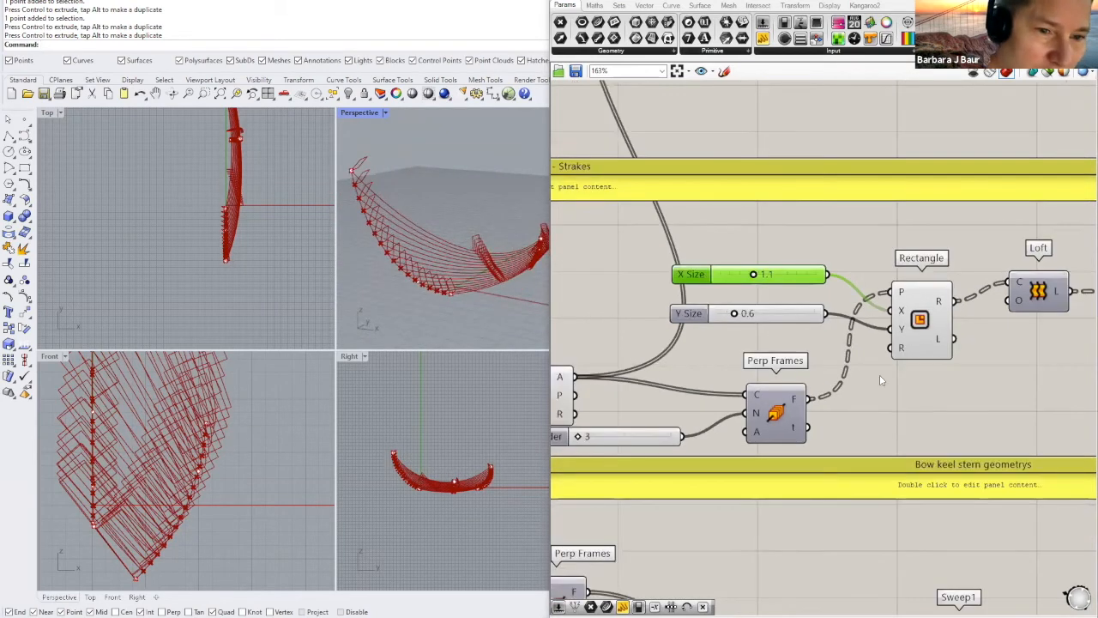
Step: Move the Loft component of the strakes slightly away from Rectangle towards Cap Holes
{"action": "right_click_drag", "start_coordinate": [987, 351], "coordinate": [738, 346]}
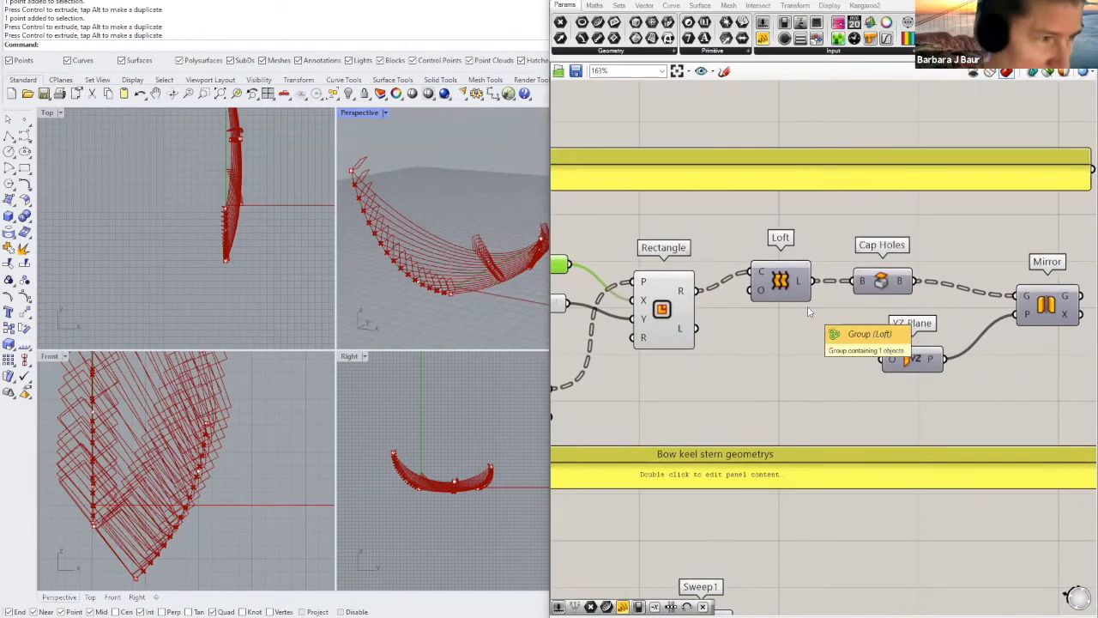
{"action": "scroll", "coordinate": [794, 289], "scroll_direction": "up", "scroll_amount": 1}
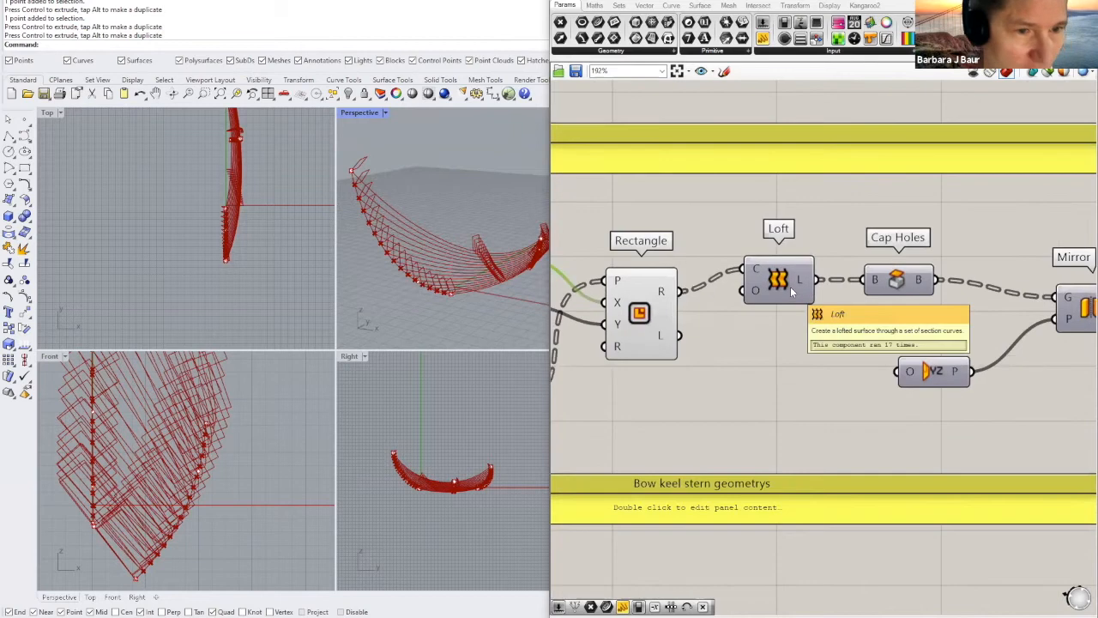
{"action": "left_click_drag", "start_coordinate": [791, 304], "coordinate": [810, 320]}
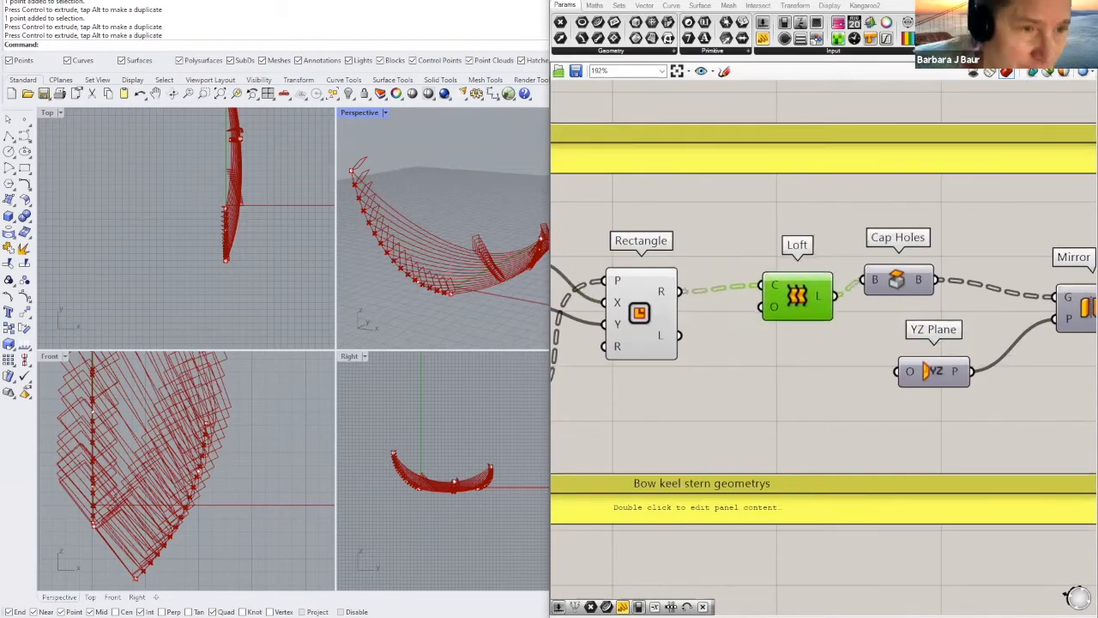
Step: Locate where the Loft component comes from and look over the Freeform surface components
{"action": "left_click", "coordinate": [811, 298], "text": "ctrl+alt"}
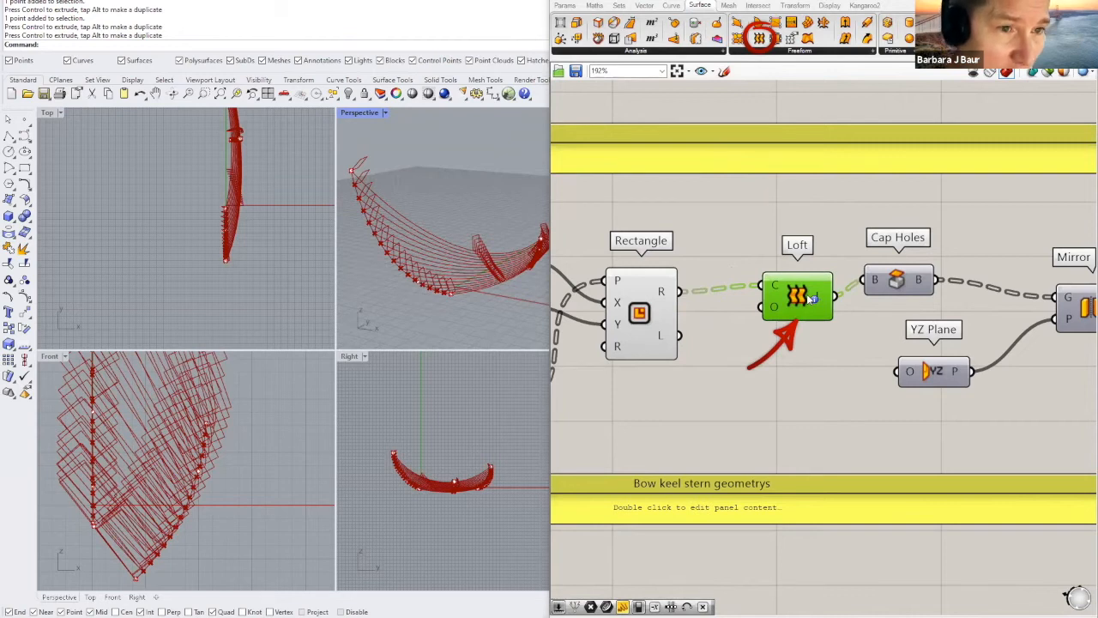
{"action": "left_click", "coordinate": [857, 52]}
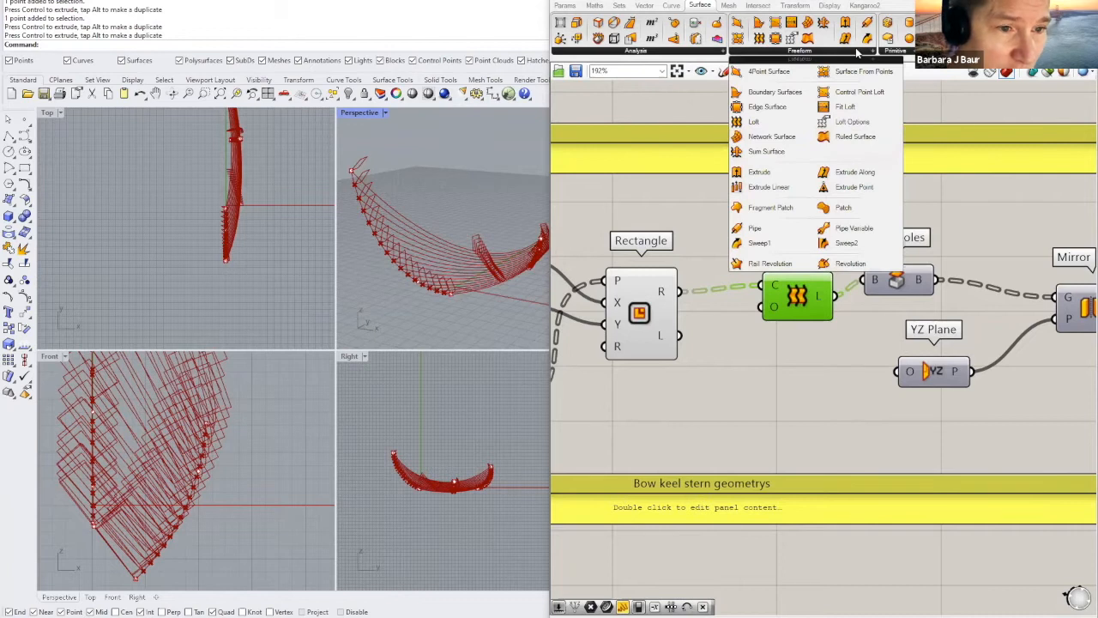
{"action": "left_click", "coordinate": [690, 207]}
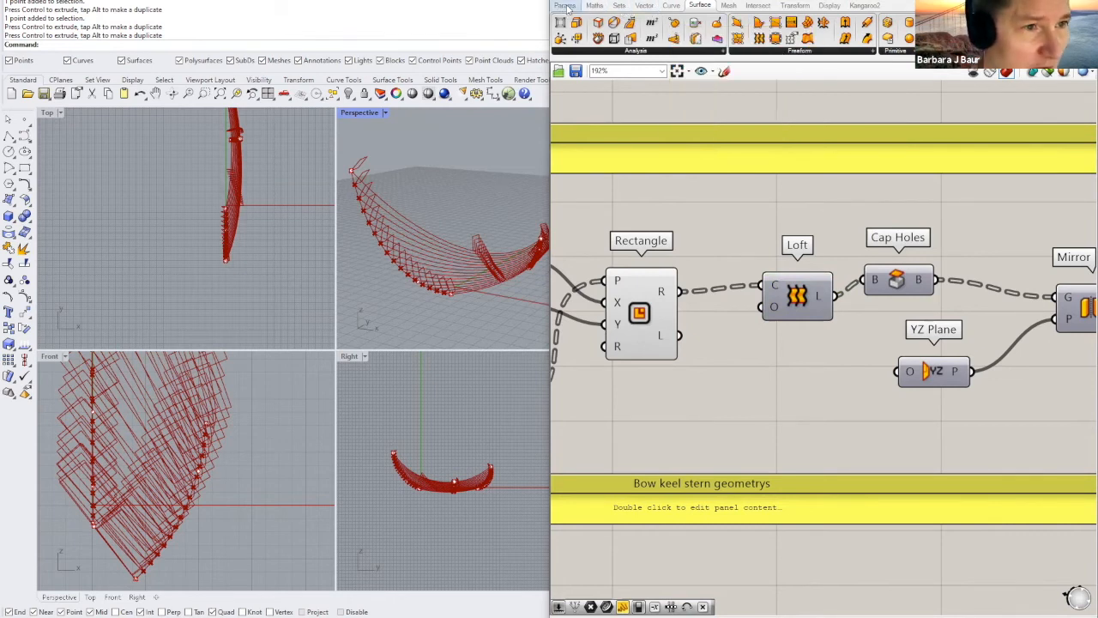
{"action": "left_click", "coordinate": [777, 52]}
Step: Try to switch the preview from the Rectangle component to the Loft component
{"action": "left_click", "coordinate": [790, 300]}
{"action": "scroll", "coordinate": [686, 300], "scroll_direction": "up", "scroll_amount": 1}
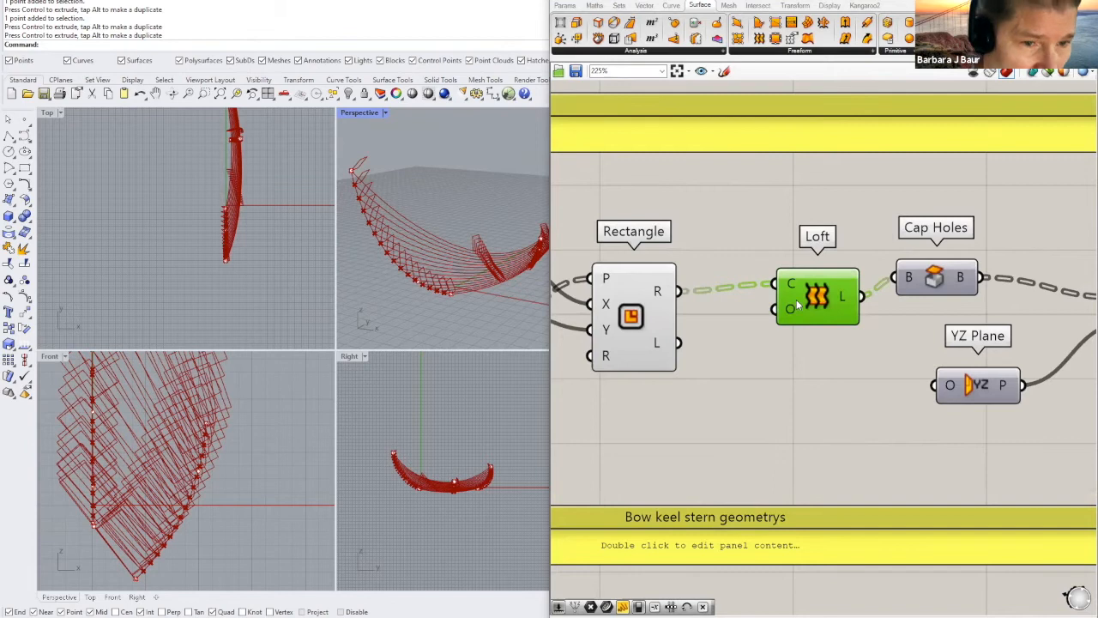
{"action": "scroll", "coordinate": [796, 299], "scroll_direction": "down", "scroll_amount": 2}
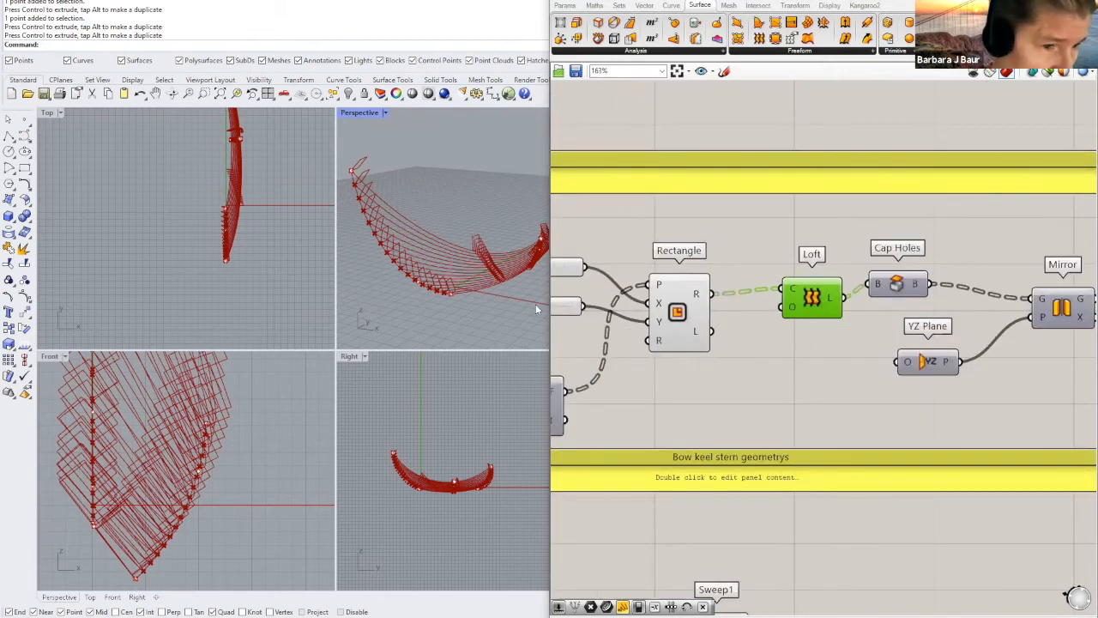
{"action": "middle_click", "coordinate": [822, 310]}
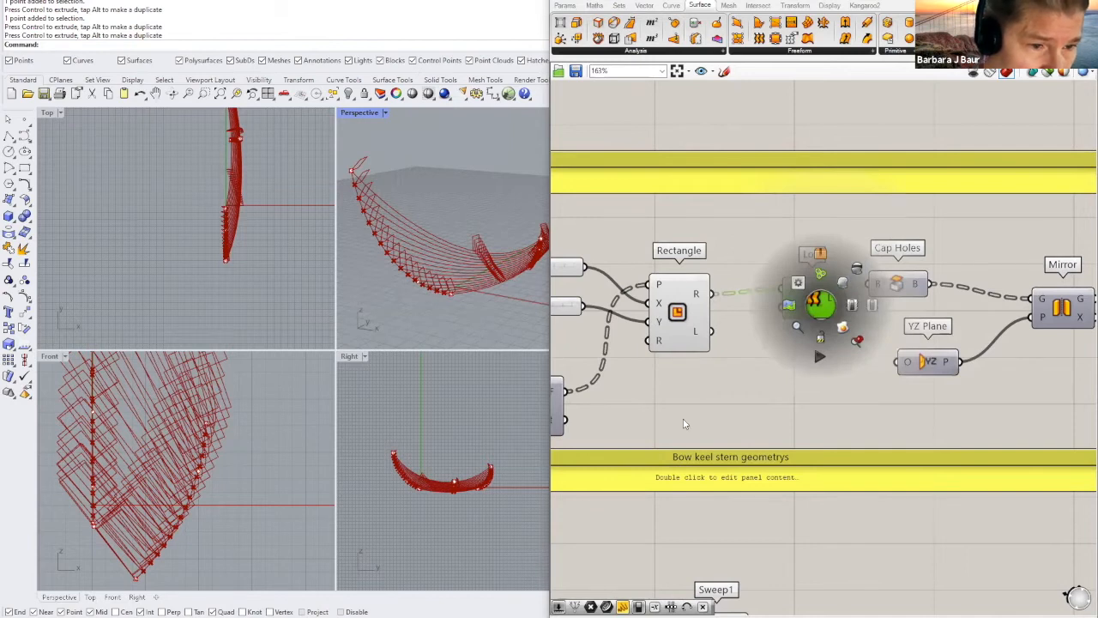
{"action": "left_click", "coordinate": [680, 322]}
{"action": "middle_click", "coordinate": [684, 333]}
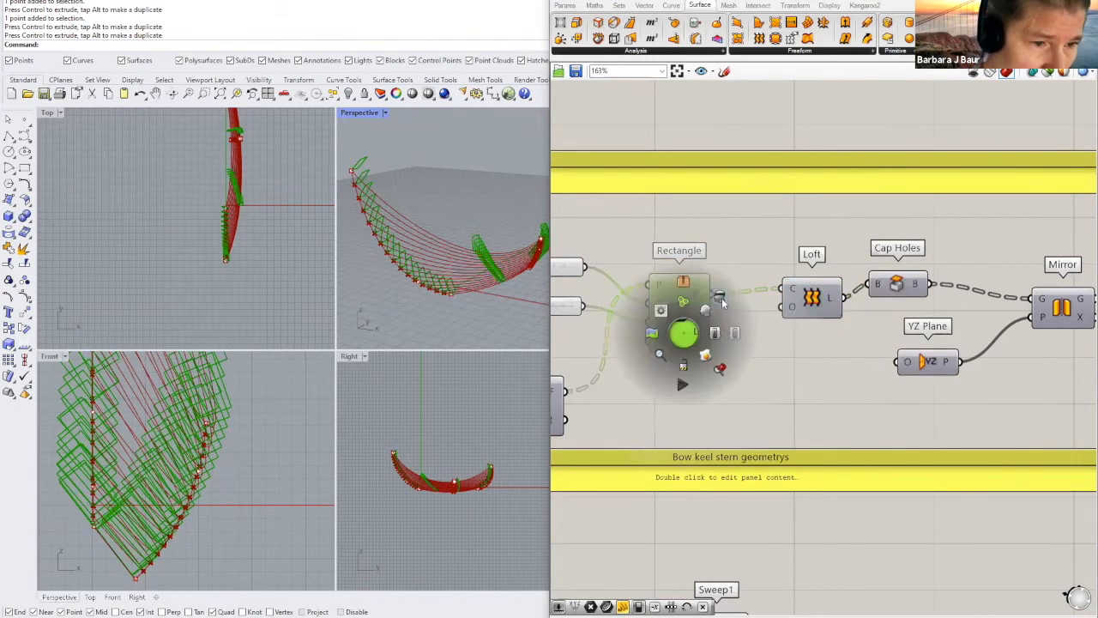
{"action": "left_click", "coordinate": [722, 302]}
{"action": "middle_click", "coordinate": [825, 307]}
{"action": "left_click", "coordinate": [846, 286]}
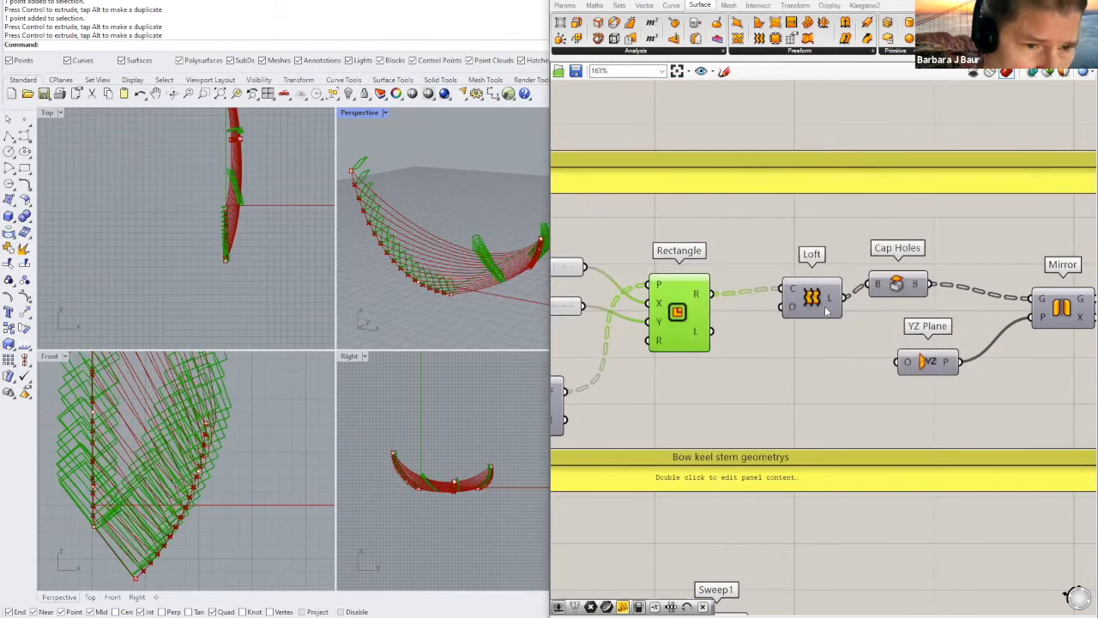
{"action": "middle_click", "coordinate": [823, 307]}
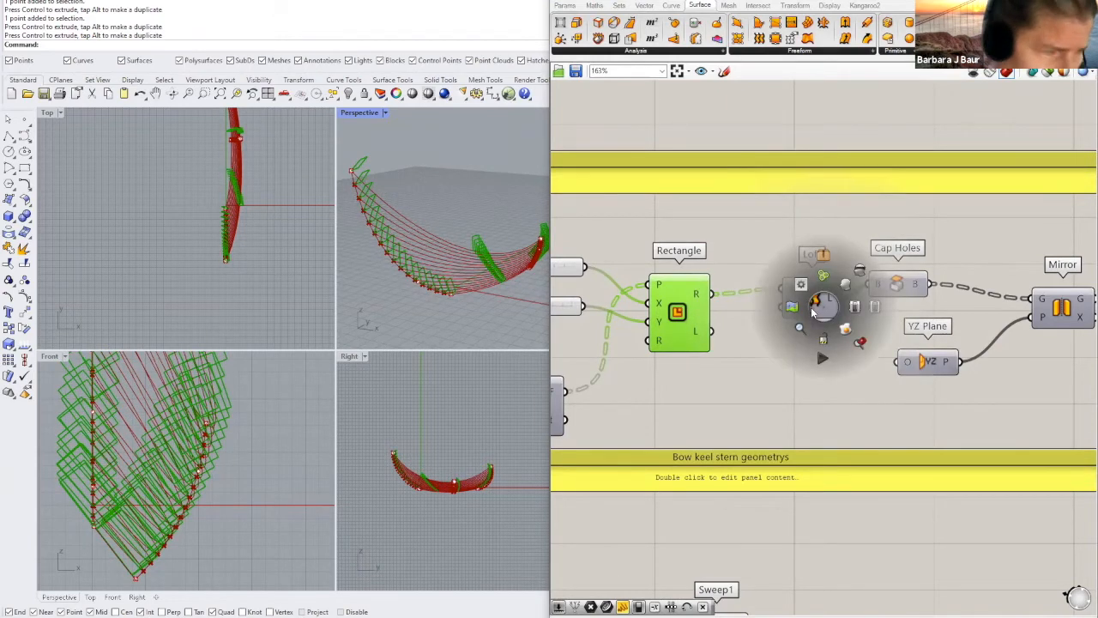
Step: Set the Perspective viewport's display mode to Ghosted and view the strake profiles up close
{"action": "left_click", "coordinate": [364, 113]}
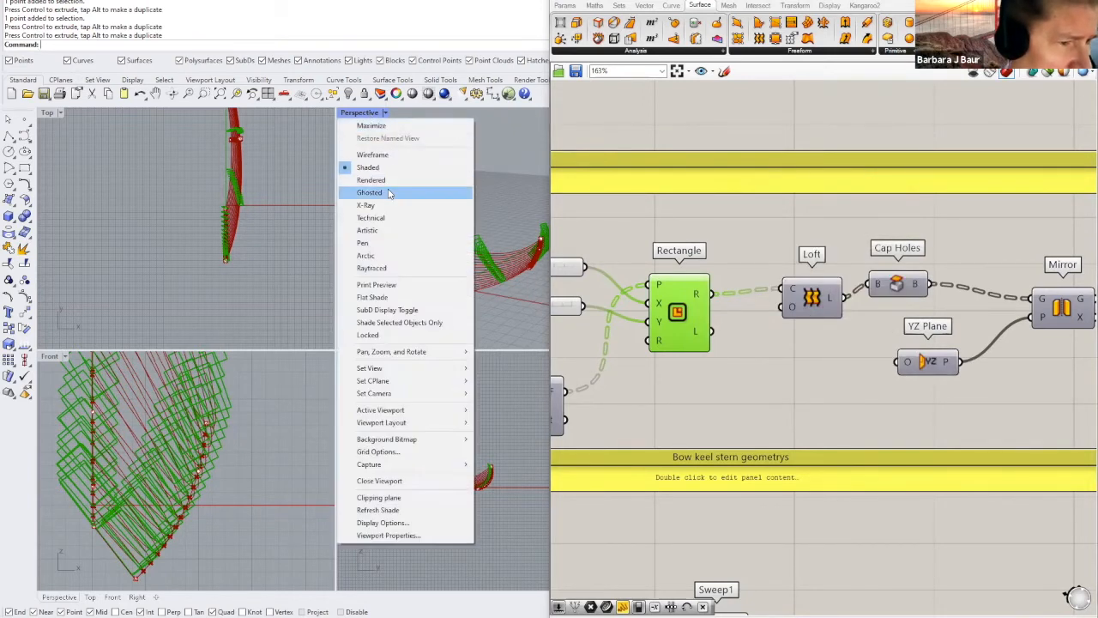
{"action": "left_click", "coordinate": [387, 193]}
{"action": "right_click_drag", "start_coordinate": [445, 201], "coordinate": [489, 269]}
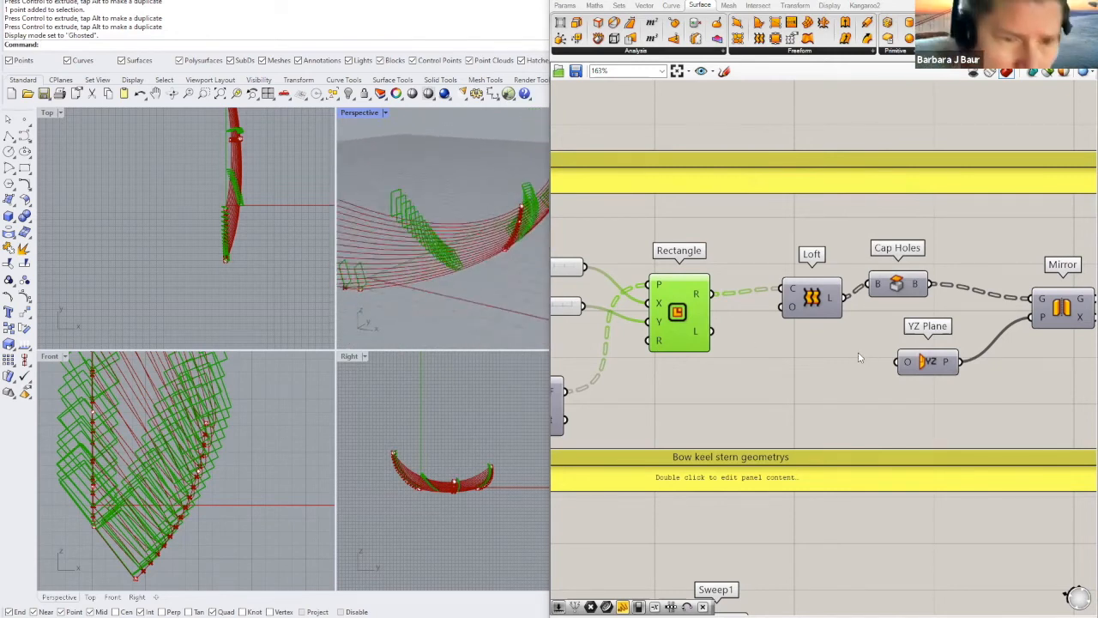
Step: Enable the preview of the Loft component to show the strake surfaces
{"action": "scroll", "coordinate": [859, 352], "scroll_direction": "down", "scroll_amount": 1}
{"action": "scroll", "coordinate": [859, 353], "scroll_direction": "up", "scroll_amount": 1}
{"action": "right_click_drag", "start_coordinate": [859, 352], "coordinate": [799, 343]}
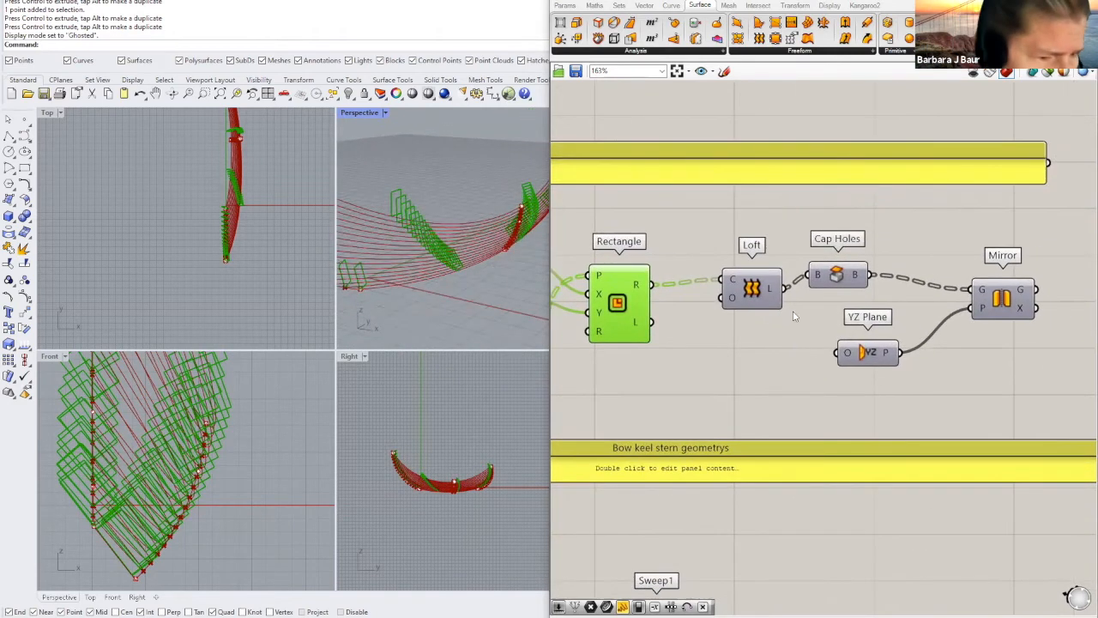
{"action": "left_click", "coordinate": [768, 289]}
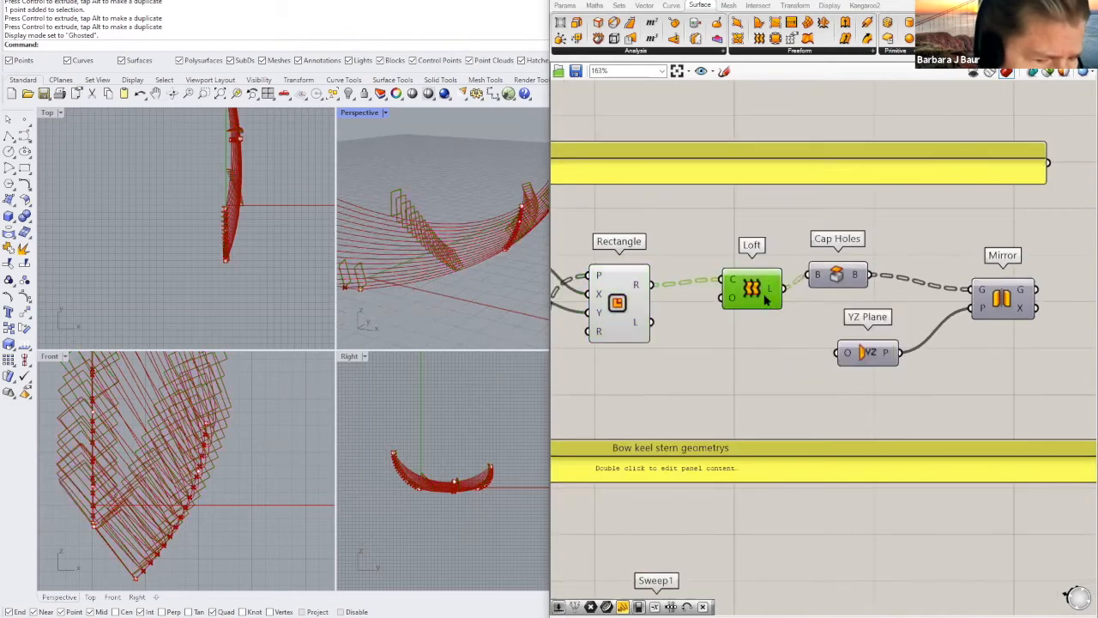
{"action": "middle_click", "coordinate": [772, 294]}
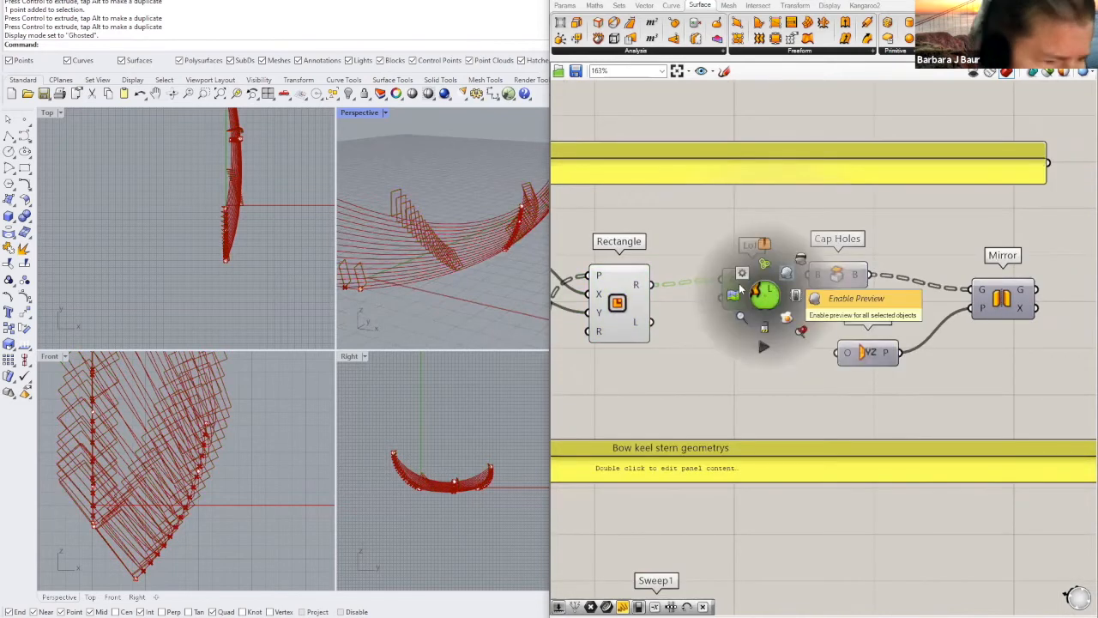
{"action": "left_click", "coordinate": [787, 273]}
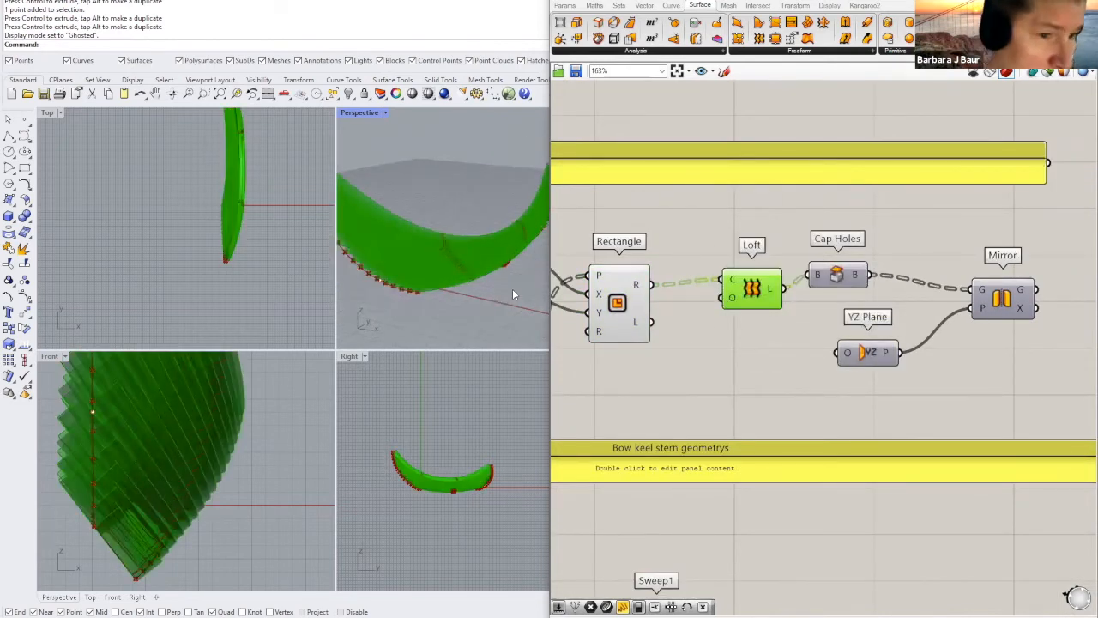
Step: Disable the preview of the Loft component for comparison, and enable it again
{"action": "right_click_drag", "start_coordinate": [513, 295], "coordinate": [541, 296]}
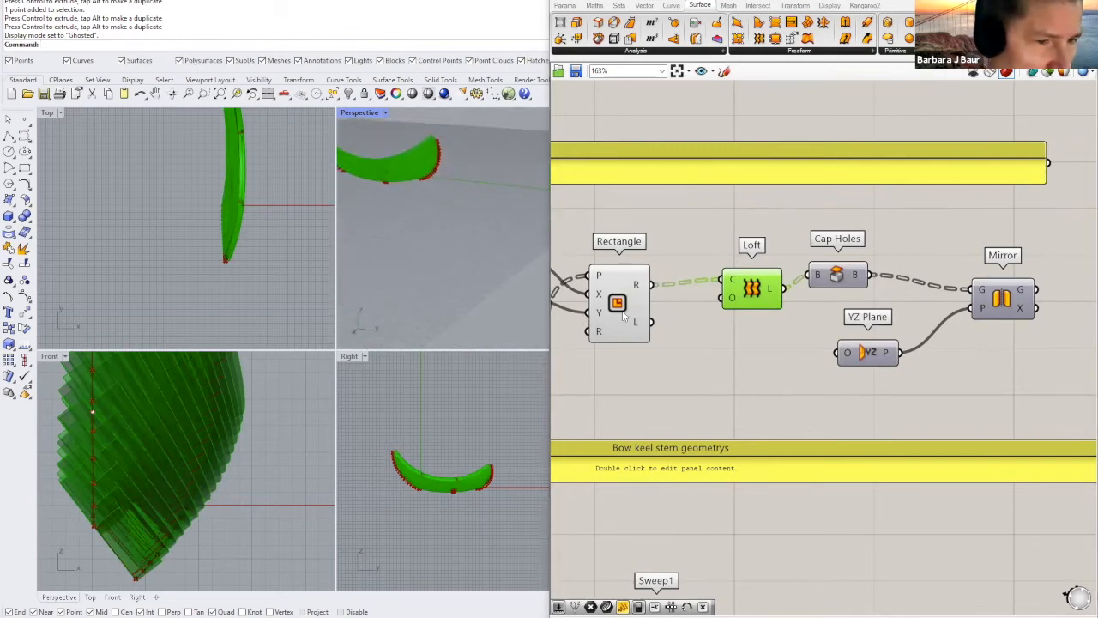
{"action": "middle_click", "coordinate": [621, 311]}
{"action": "left_click", "coordinate": [649, 290]}
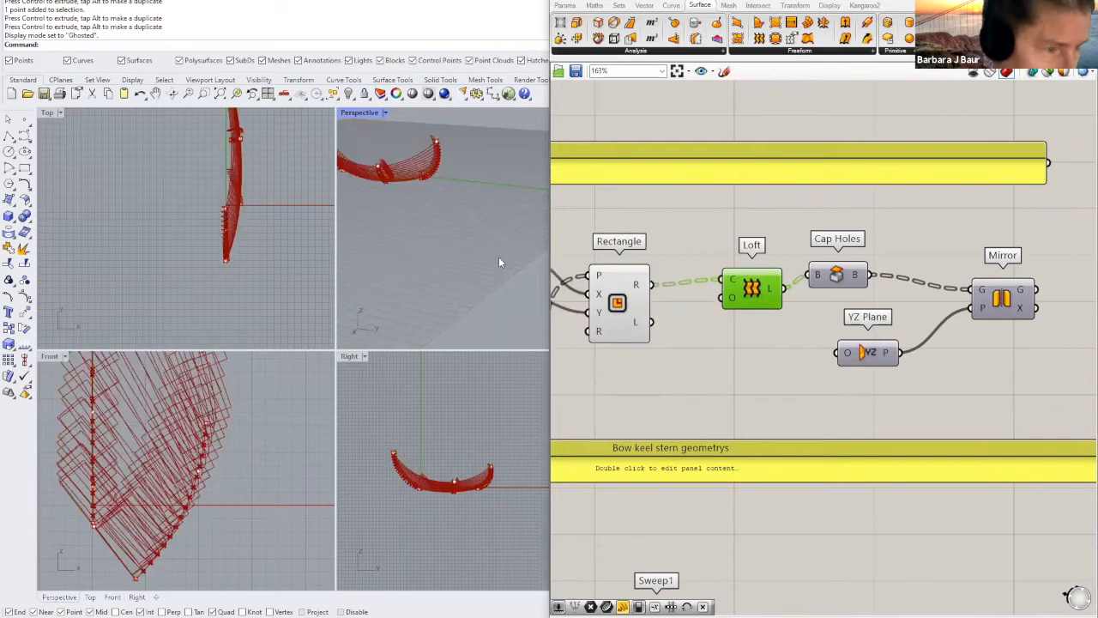
{"action": "middle_click", "coordinate": [618, 302]}
{"action": "left_click", "coordinate": [644, 280]}
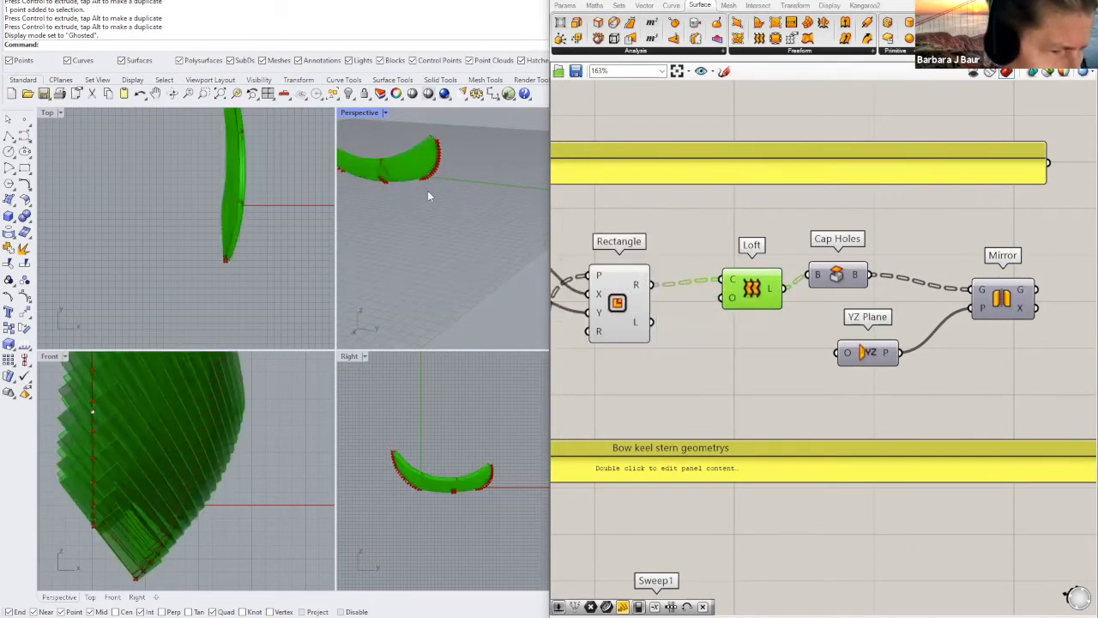
Step: Maximize the Perspective viewport and examine the lofted strakes, both in close-up and as a whole hull side
{"action": "scroll", "coordinate": [309, 367], "scroll_direction": "up", "scroll_amount": 1}
{"action": "scroll", "coordinate": [485, 250], "scroll_direction": "up", "scroll_amount": 2}
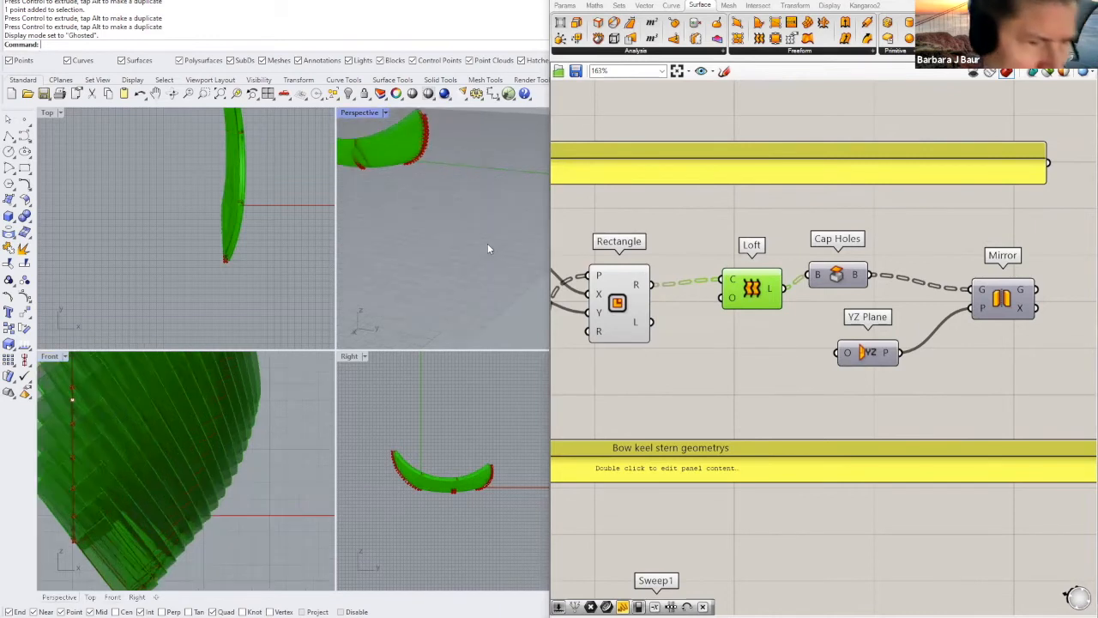
{"action": "middle_click", "coordinate": [489, 249]}
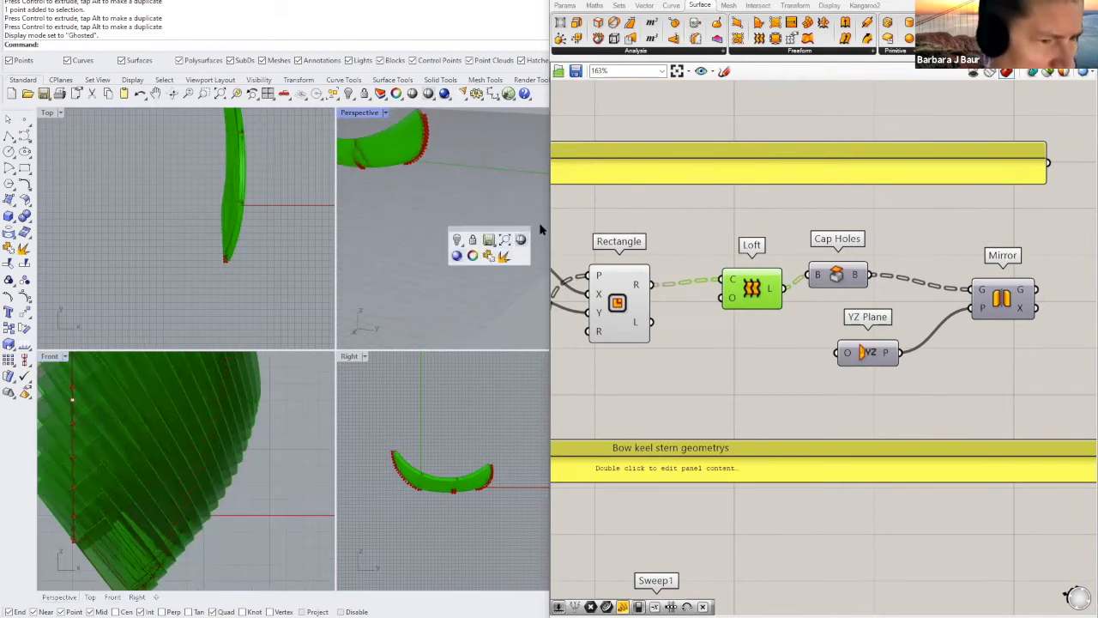
{"action": "scroll", "coordinate": [429, 176], "scroll_direction": "up", "scroll_amount": 2}
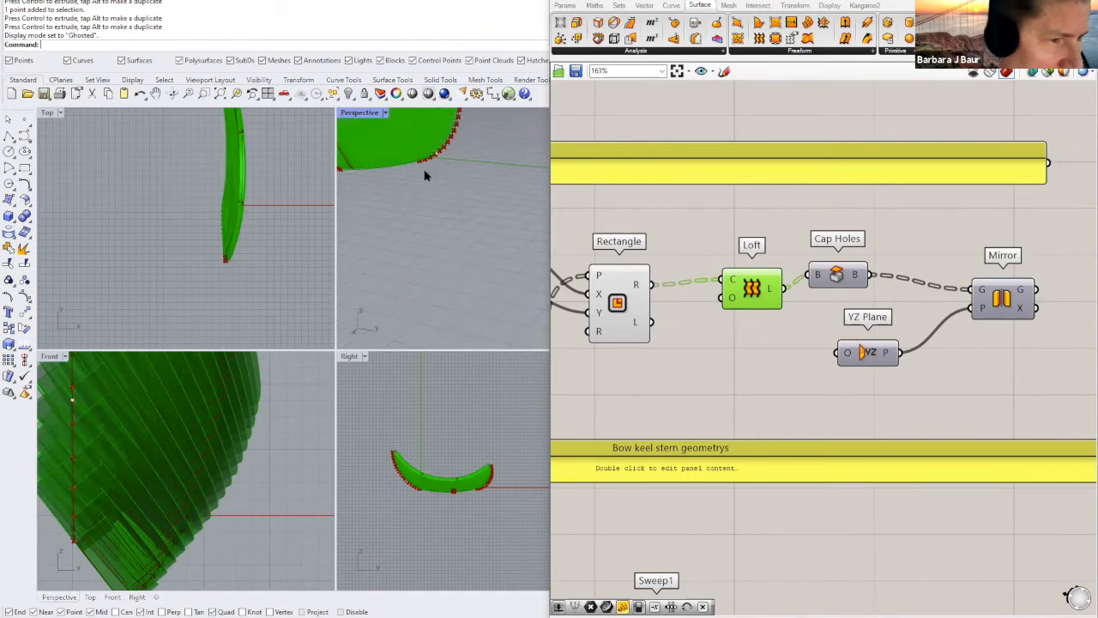
{"action": "scroll", "coordinate": [642, 286], "scroll_direction": "down", "scroll_amount": 1}
{"action": "right_click_drag", "start_coordinate": [456, 246], "coordinate": [546, 300]}
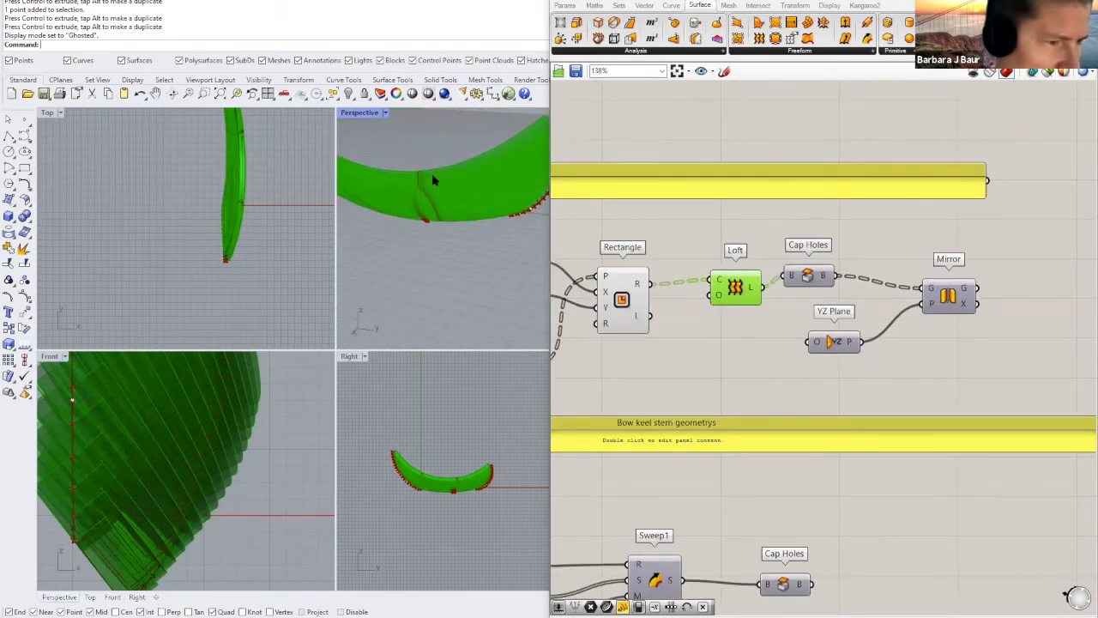
{"action": "scroll", "coordinate": [432, 173], "scroll_direction": "up", "scroll_amount": 1}
{"action": "double_click", "coordinate": [360, 112]}
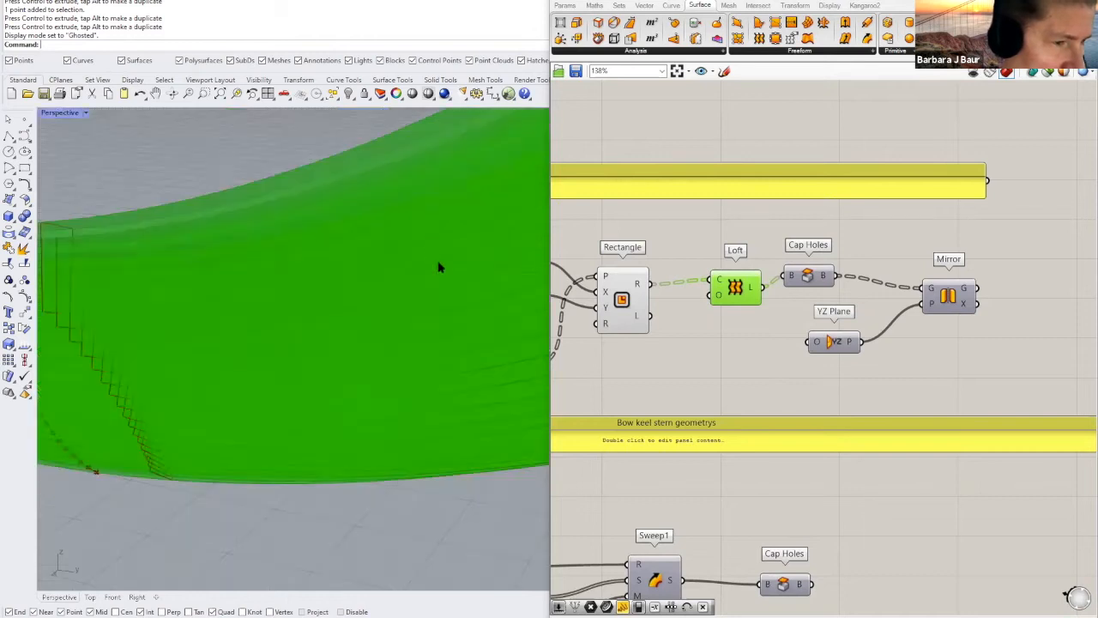
{"action": "scroll", "coordinate": [411, 312], "scroll_direction": "down", "scroll_amount": 2}
{"action": "mouse_move", "coordinate": [433, 371]}
{"action": "right_mouse_down"}
{"action": "mouse_move", "coordinate": [159, 360]}
{"action": "mouse_move", "coordinate": [203, 387]}
{"action": "mouse_move", "coordinate": [490, 380]}
{"action": "mouse_move", "coordinate": [490, 398]}
{"action": "mouse_move", "coordinate": [431, 350]}
{"action": "right_mouse_up"}
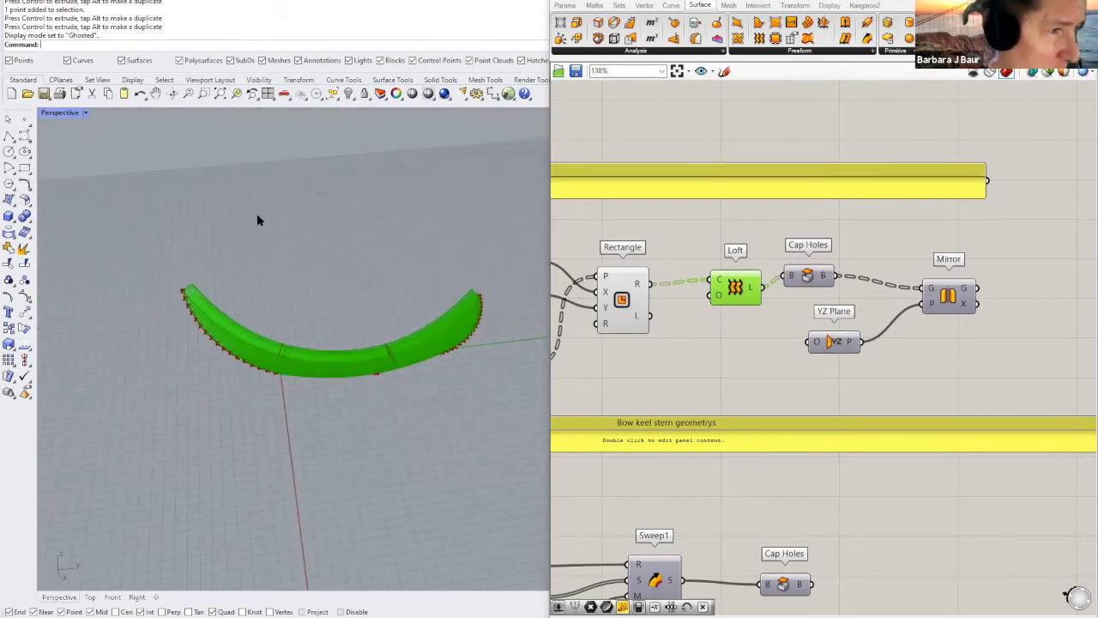
Step: Move the Grasshopper window aside and collapse it to its title bar to uncover the Rhino viewport
{"action": "left_click_drag", "start_coordinate": [669, 0], "coordinate": [701, 35]}
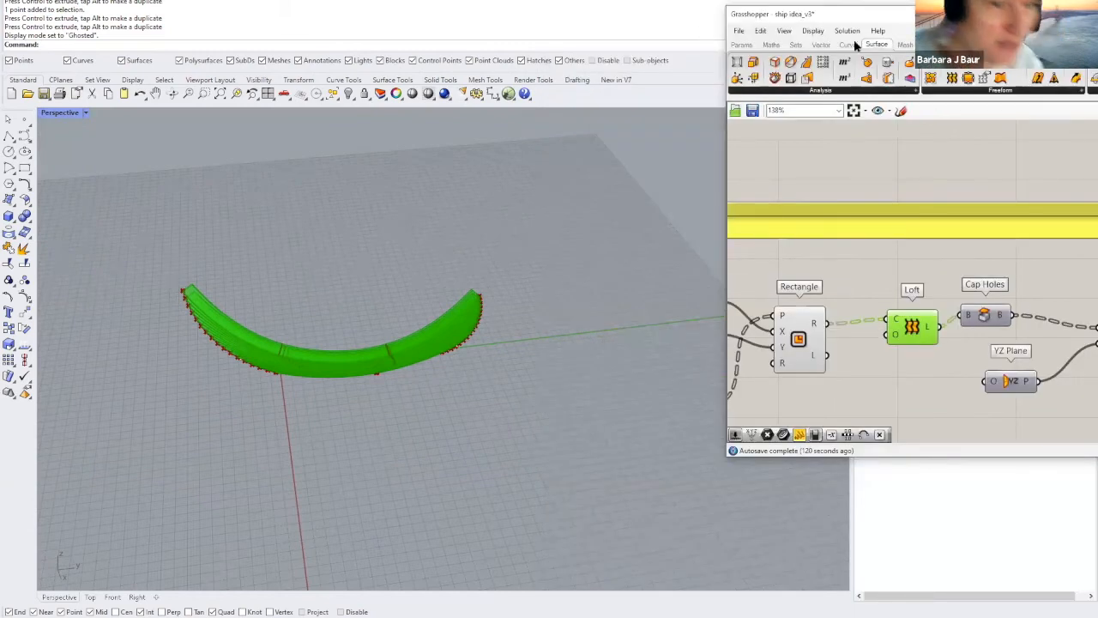
{"action": "double_click", "coordinate": [893, 16]}
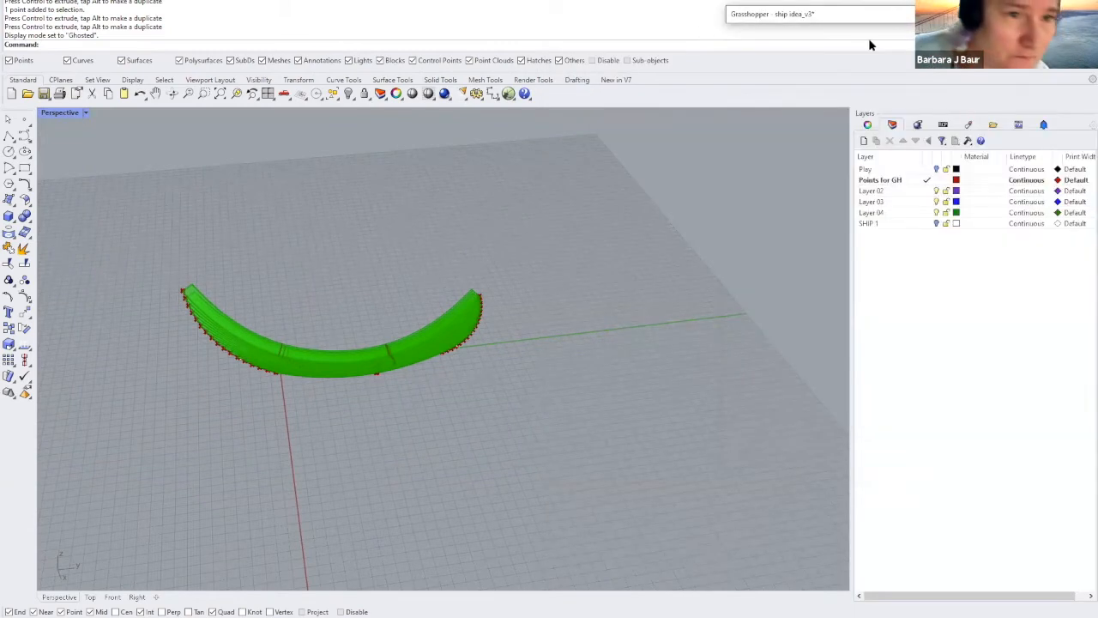
Step: Select the two Rhino points at the lower edge of the hull's middle section line
{"action": "scroll", "coordinate": [373, 347], "scroll_direction": "up", "scroll_amount": 4}
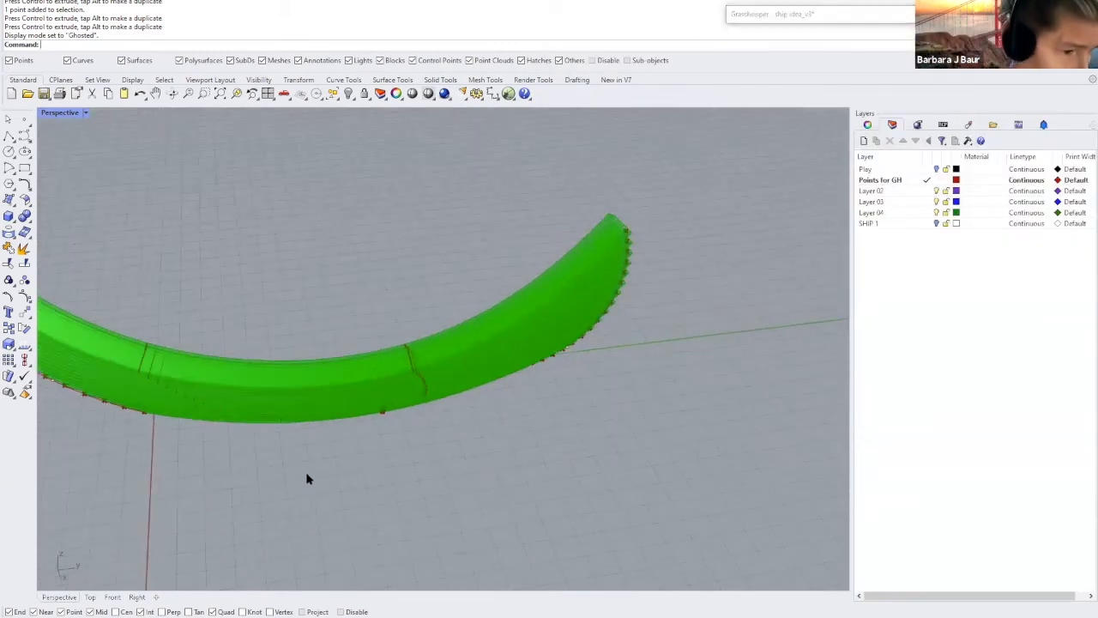
{"action": "right_click_drag", "start_coordinate": [290, 400], "coordinate": [359, 434]}
{"action": "left_click_drag", "start_coordinate": [424, 418], "coordinate": [424, 418]}
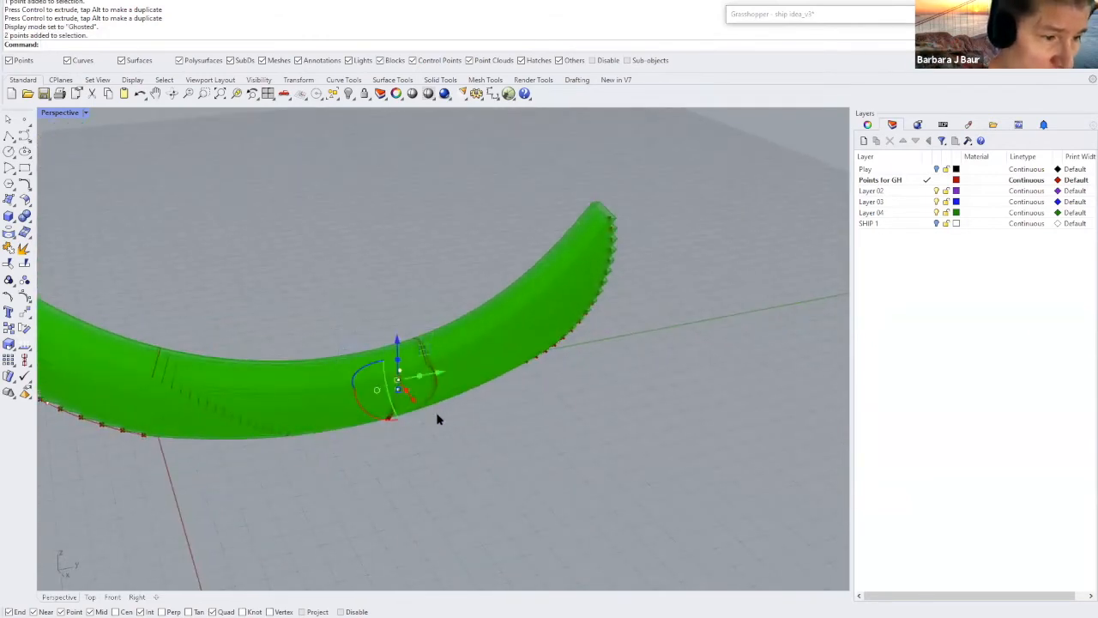
{"action": "right_click_drag", "start_coordinate": [375, 498], "coordinate": [504, 451]}
Step: Select the single Rhino point at the hull's far end and shift it vertically up and back down to reshape the strakes
{"action": "left_click_drag", "start_coordinate": [275, 193], "coordinate": [363, 319]}
{"action": "left_click_drag", "start_coordinate": [315, 180], "coordinate": [316, 156]}
{"action": "scroll", "coordinate": [502, 302], "scroll_direction": "down", "scroll_amount": 4}
{"action": "left_click_drag", "start_coordinate": [382, 181], "coordinate": [378, 204]}
{"action": "right_click_drag", "start_coordinate": [642, 439], "coordinate": [389, 460]}
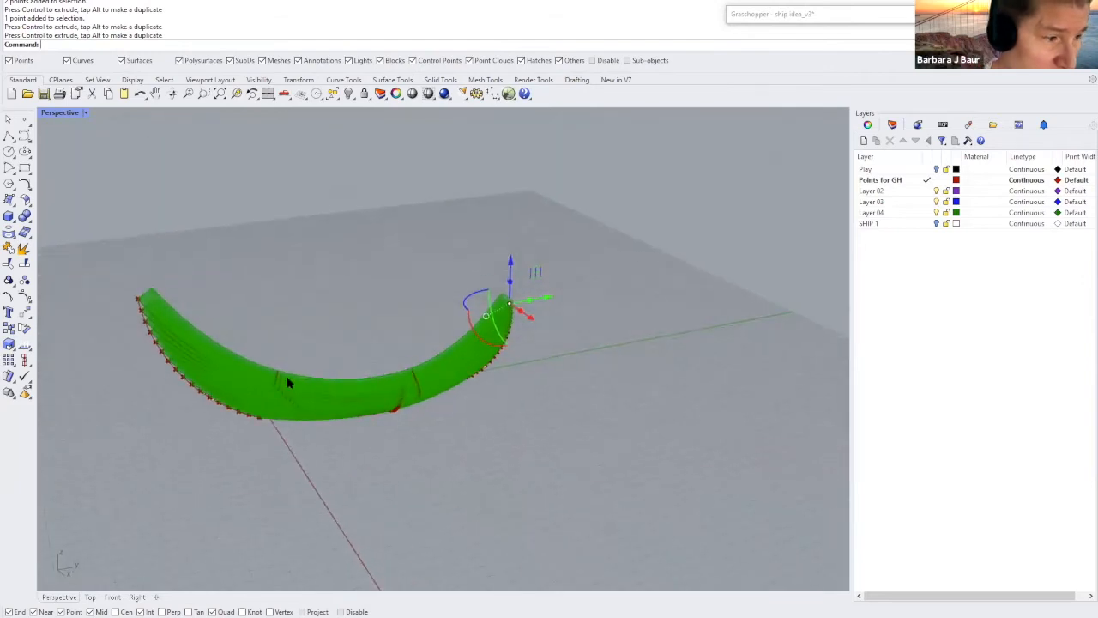
{"action": "scroll", "coordinate": [286, 375], "scroll_direction": "up", "scroll_amount": 3}
{"action": "right_click_drag", "start_coordinate": [309, 383], "coordinate": [431, 390]}
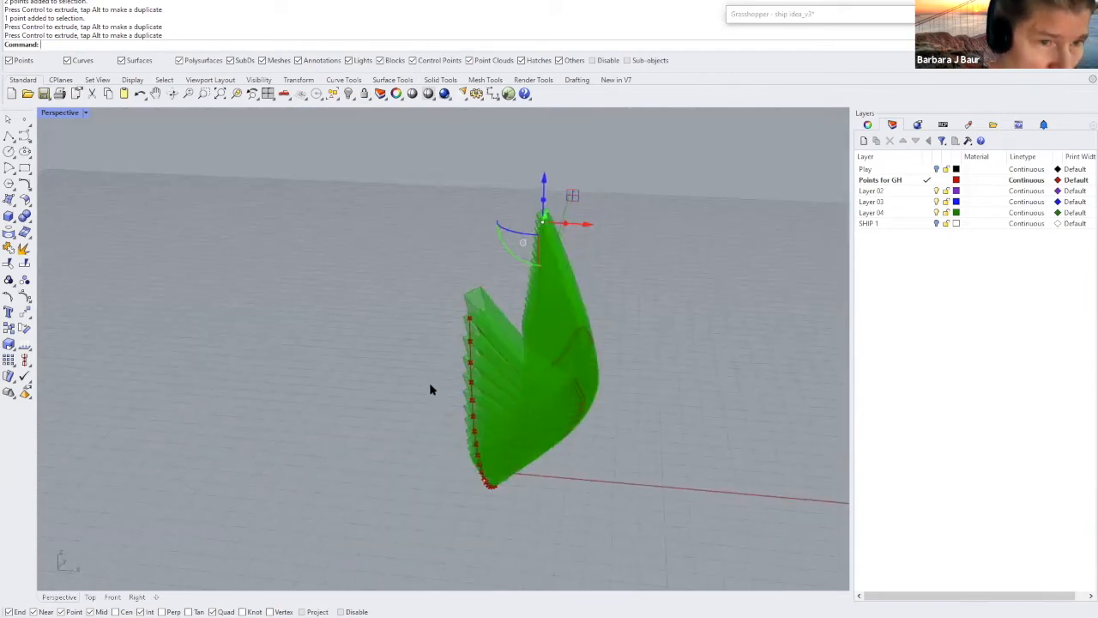
Step: Expand the Grasshopper window and arrange it beside the hull so the Loft, Cap Holes and Mirror components are readable
{"action": "double_click", "coordinate": [857, 19]}
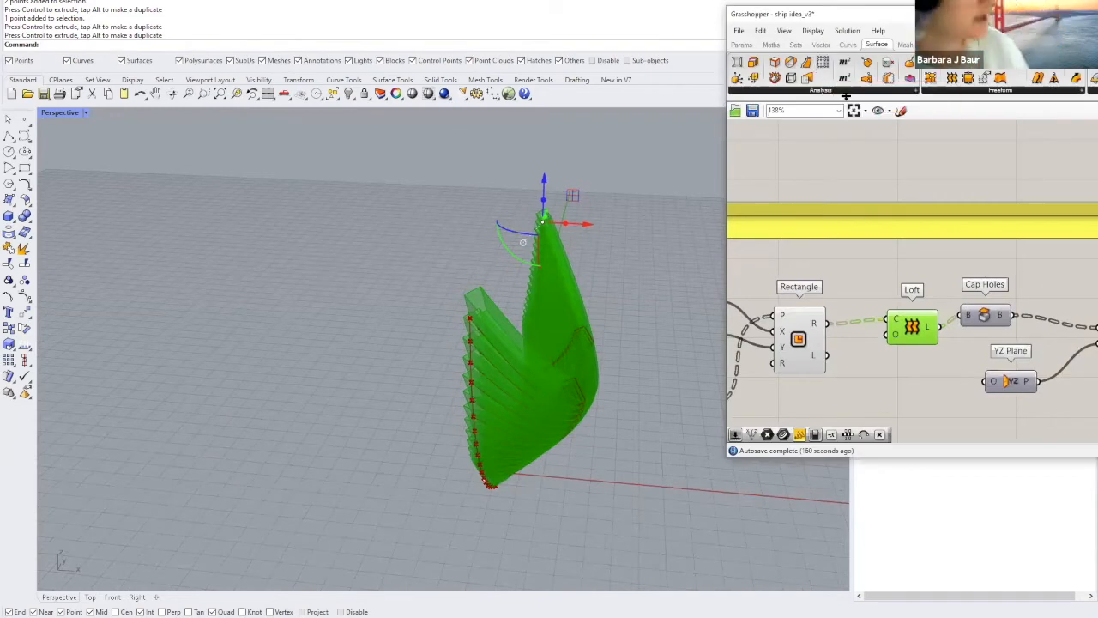
{"action": "scroll", "coordinate": [889, 122], "scroll_direction": "down", "scroll_amount": 3}
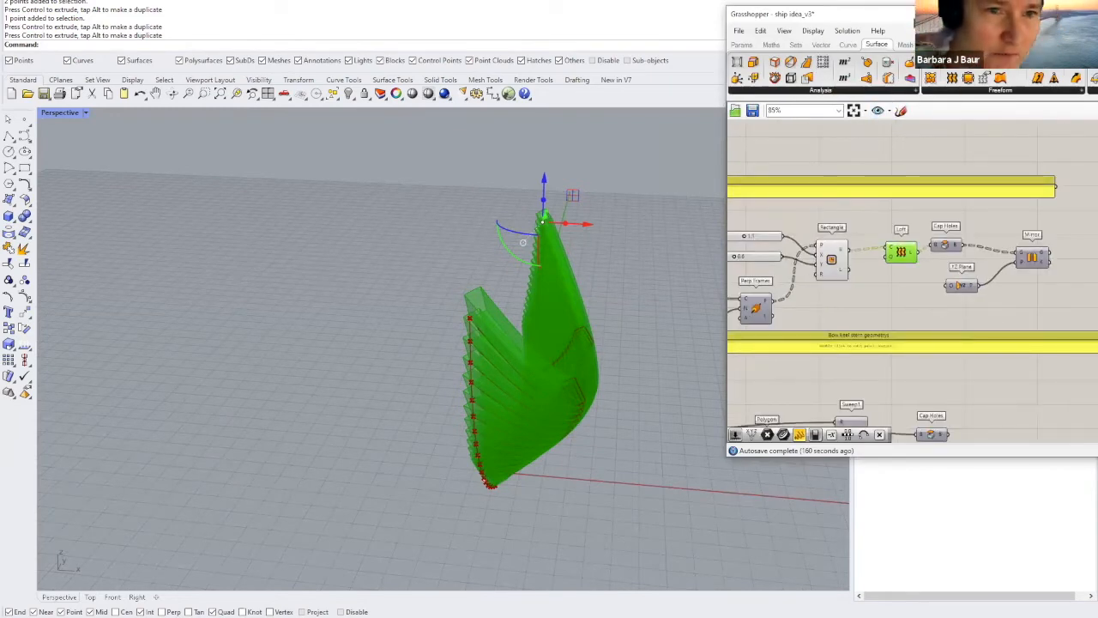
{"action": "left_click_drag", "start_coordinate": [917, 16], "coordinate": [762, 1]}
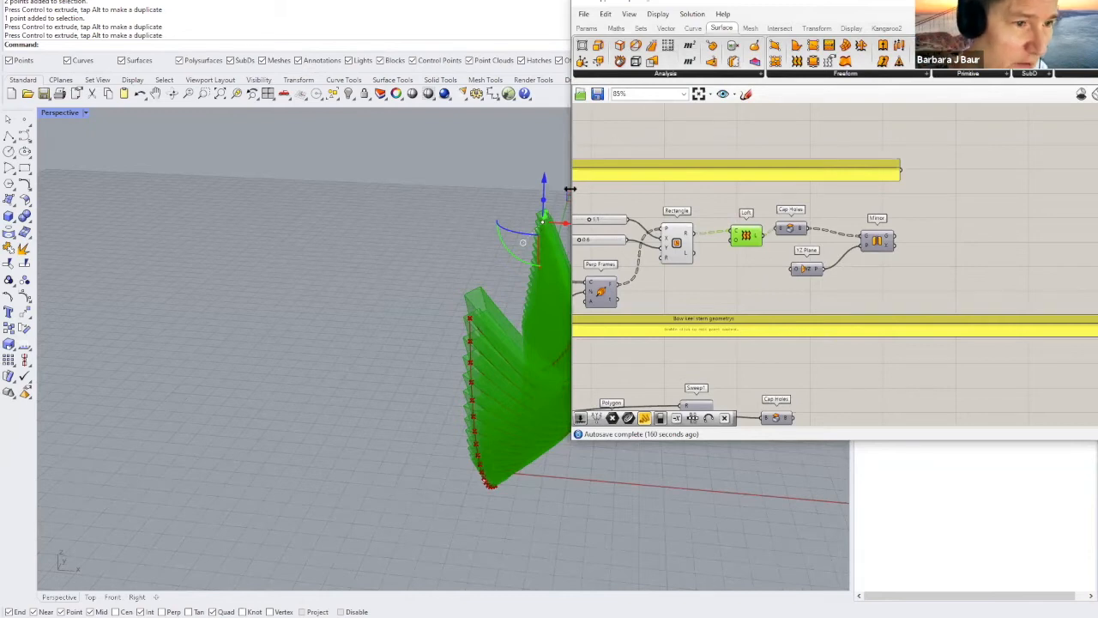
{"action": "right_click_drag", "start_coordinate": [375, 263], "coordinate": [229, 335]}
{"action": "scroll", "coordinate": [639, 238], "scroll_direction": "up", "scroll_amount": 4}
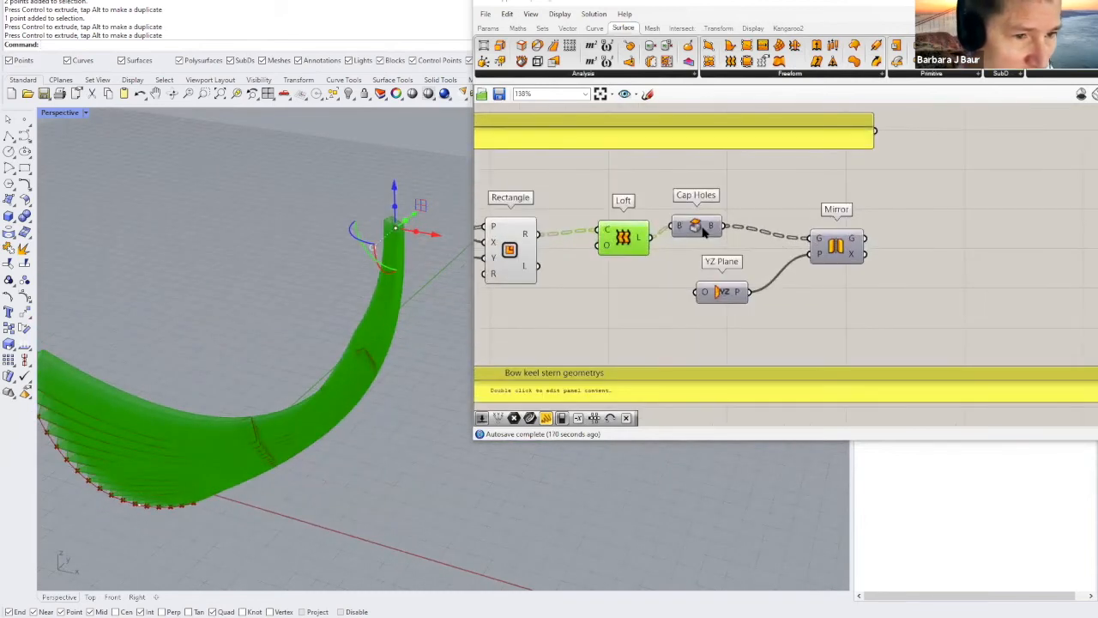
Step: Enable the preview of the Cap Holes component and disable the previews of the Rectangle and Loft components
{"action": "left_click", "coordinate": [701, 228]}
{"action": "middle_click", "coordinate": [702, 226]}
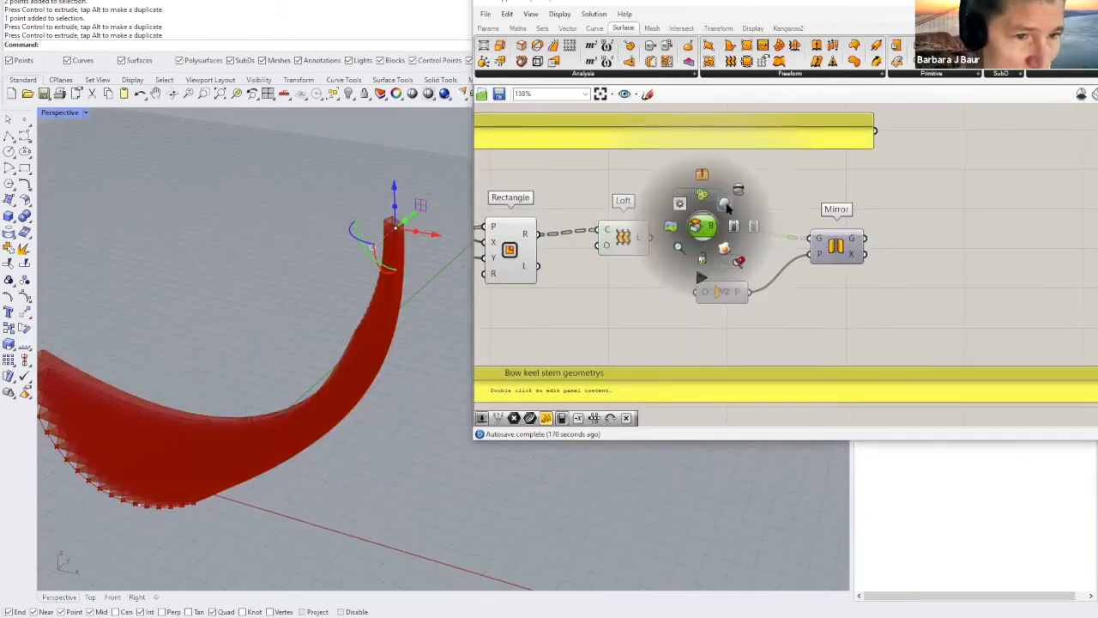
{"action": "left_click", "coordinate": [726, 206]}
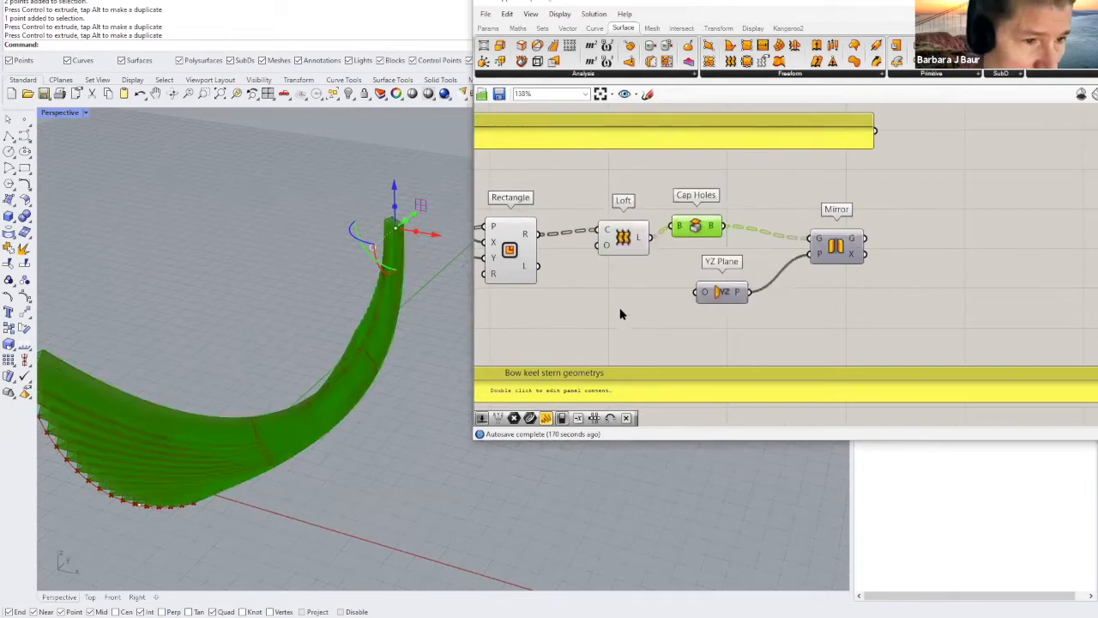
{"action": "left_click_drag", "start_coordinate": [627, 289], "coordinate": [504, 221]}
{"action": "middle_click", "coordinate": [624, 234]}
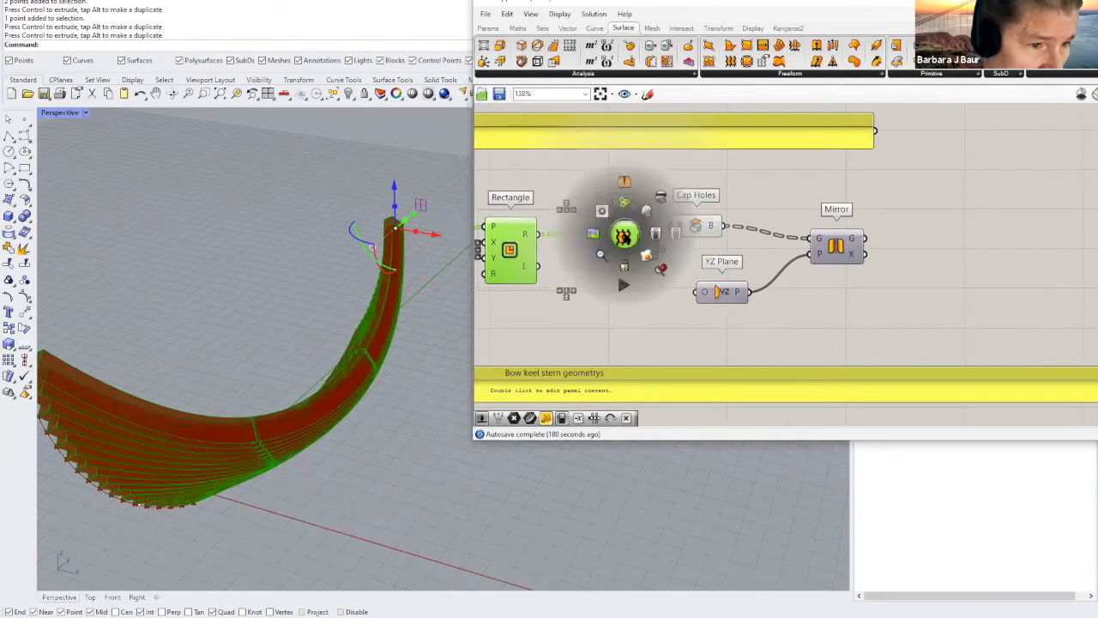
{"action": "left_click", "coordinate": [663, 199]}
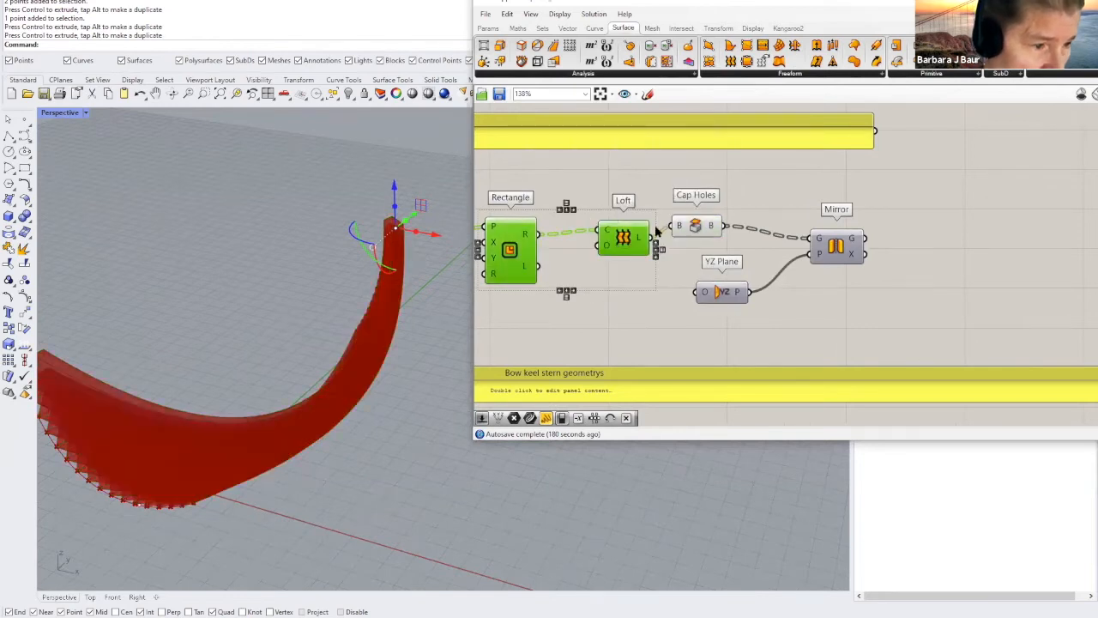
Step: Select the Cap Holes component and examine the capped strake ends and the hull side from several angles
{"action": "left_click", "coordinate": [695, 228]}
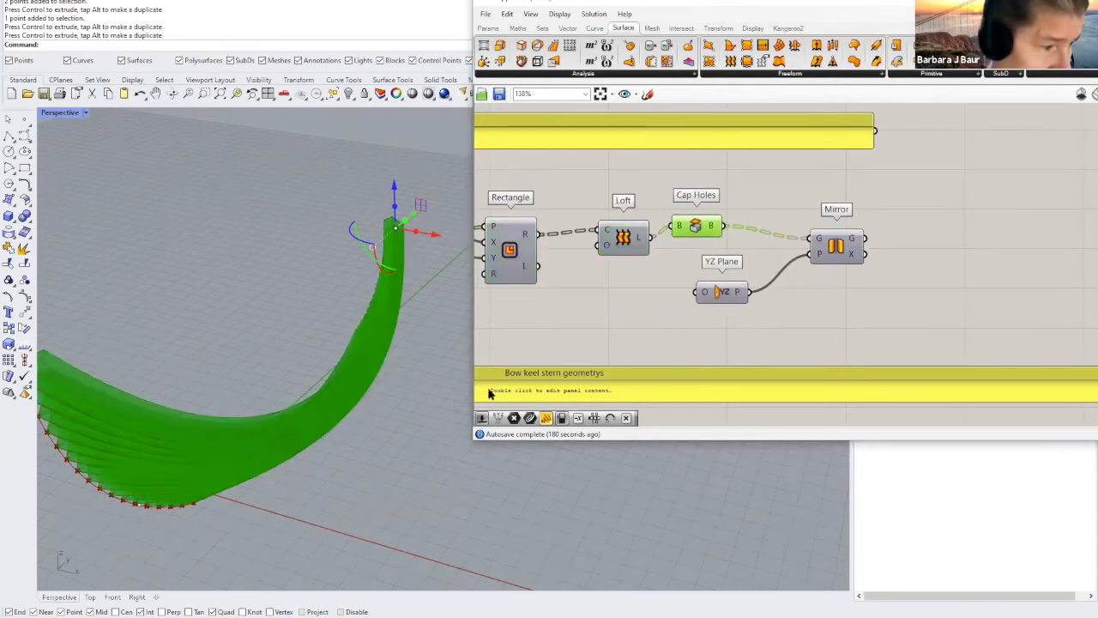
{"action": "scroll", "coordinate": [489, 394], "scroll_direction": "down", "scroll_amount": 1}
{"action": "right_click_drag", "start_coordinate": [368, 410], "coordinate": [377, 411]}
{"action": "right_click_drag", "start_coordinate": [262, 387], "coordinate": [275, 369]}
{"action": "scroll", "coordinate": [256, 376], "scroll_direction": "up", "scroll_amount": 4}
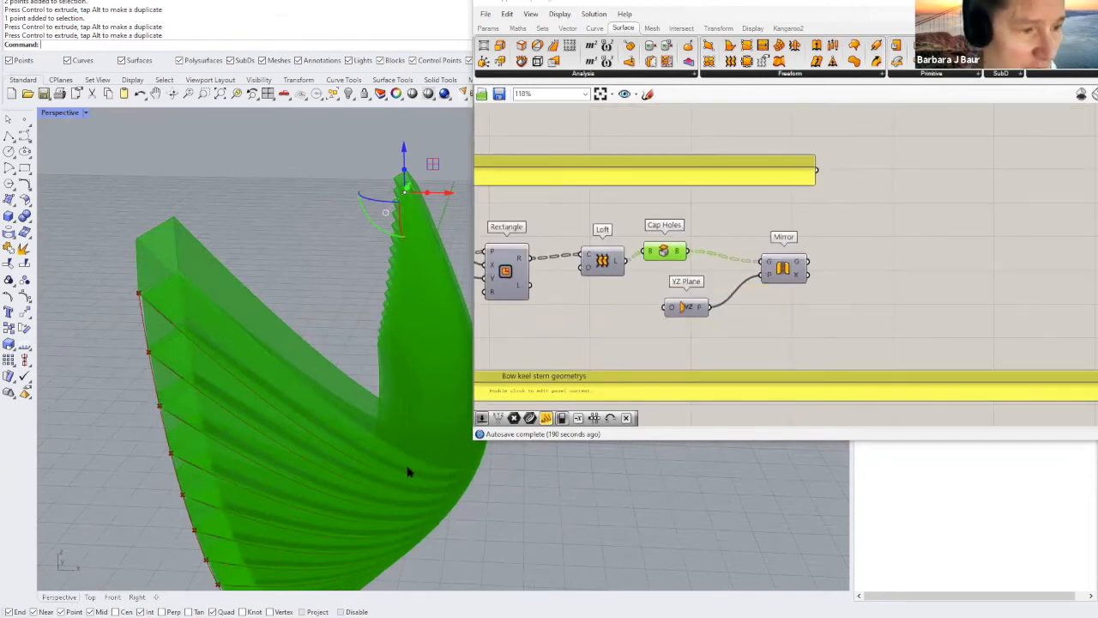
{"action": "scroll", "coordinate": [446, 455], "scroll_direction": "down", "scroll_amount": 10}
{"action": "scroll", "coordinate": [434, 456], "scroll_direction": "up", "scroll_amount": 7}
{"action": "right_click_drag", "start_coordinate": [428, 461], "coordinate": [356, 423]}
Step: Disable the preview of the three Divide Curve components that feed the strakes' Arc 3Pt component
{"action": "scroll", "coordinate": [537, 320], "scroll_direction": "down", "scroll_amount": 5}
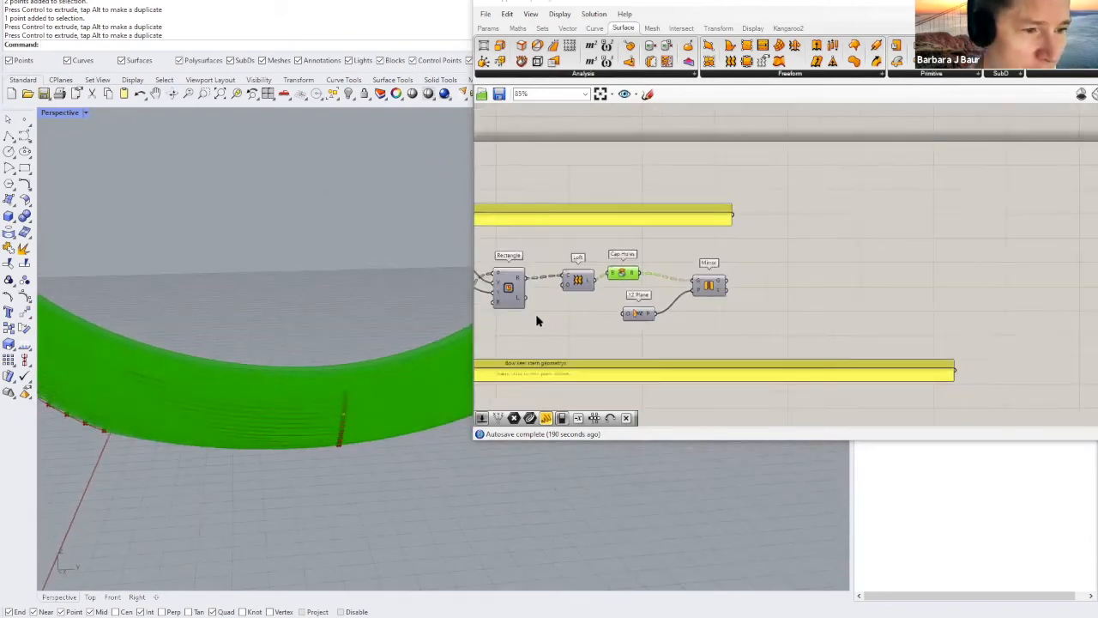
{"action": "scroll", "coordinate": [537, 320], "scroll_direction": "up", "scroll_amount": 5}
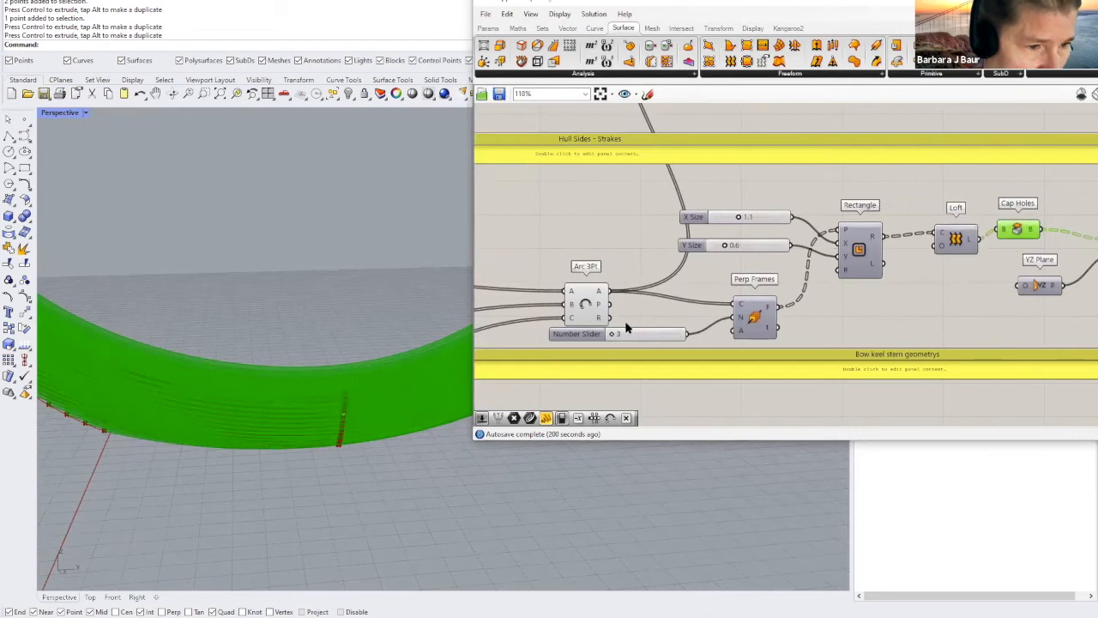
{"action": "right_click_drag", "start_coordinate": [647, 304], "coordinate": [1058, 228]}
{"action": "scroll", "coordinate": [689, 334], "scroll_direction": "down", "scroll_amount": 1}
{"action": "left_click_drag", "start_coordinate": [699, 172], "coordinate": [643, 365]}
{"action": "right_click", "coordinate": [646, 295]}
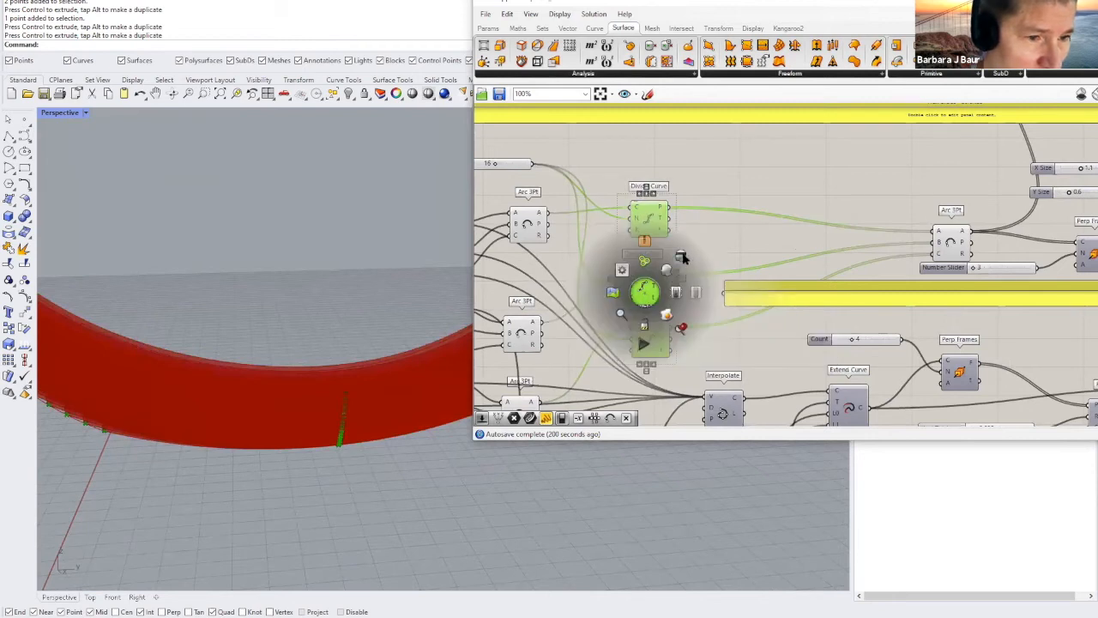
Step: Examine the rib geometry in the perspective view and find the Loft, Cap Holes, YZ Plane and Mirror components in the definition
{"action": "scroll", "coordinate": [497, 342], "scroll_direction": "down", "scroll_amount": 4}
{"action": "scroll", "coordinate": [369, 441], "scroll_direction": "down", "scroll_amount": 2}
{"action": "right_click_drag", "start_coordinate": [341, 457], "coordinate": [562, 392]}
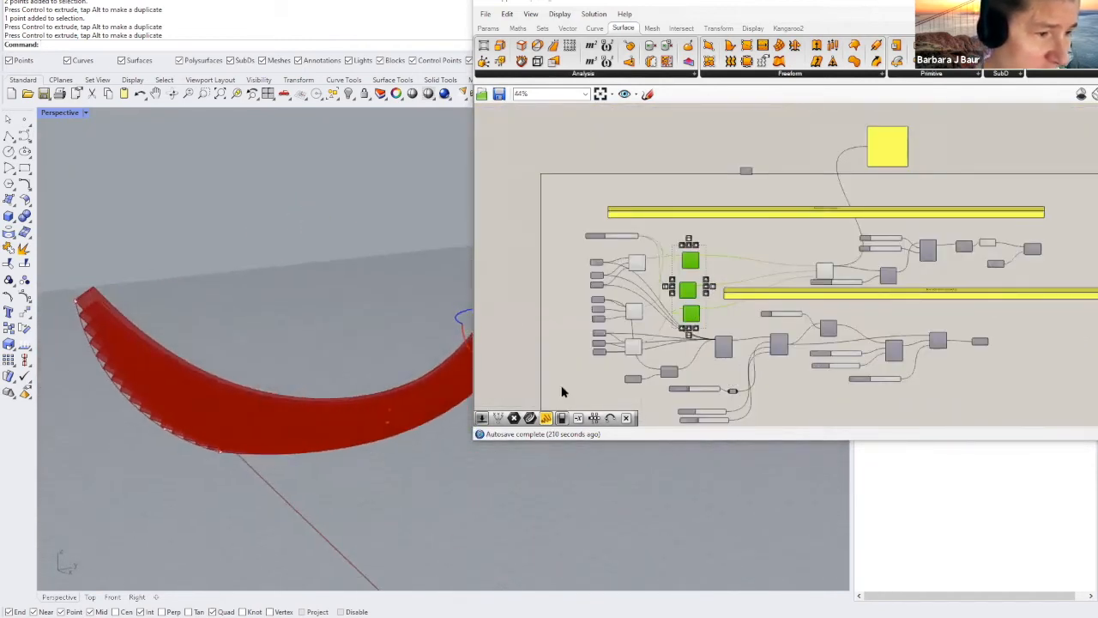
{"action": "scroll", "coordinate": [953, 253], "scroll_direction": "down", "scroll_amount": 2}
{"action": "scroll", "coordinate": [953, 253], "scroll_direction": "up", "scroll_amount": 4}
{"action": "right_click_drag", "start_coordinate": [807, 257], "coordinate": [432, 271]}
{"action": "scroll", "coordinate": [661, 276], "scroll_direction": "up", "scroll_amount": 4}
{"action": "scroll", "coordinate": [364, 338], "scroll_direction": "down", "scroll_amount": 4}
{"action": "right_click_drag", "start_coordinate": [361, 343], "coordinate": [487, 364]}
Step: Shift the Cap Holes component slightly away from the Loft and select the Mirror component
{"action": "left_click_drag", "start_coordinate": [605, 222], "coordinate": [635, 216]}
{"action": "left_click", "coordinate": [728, 242]}
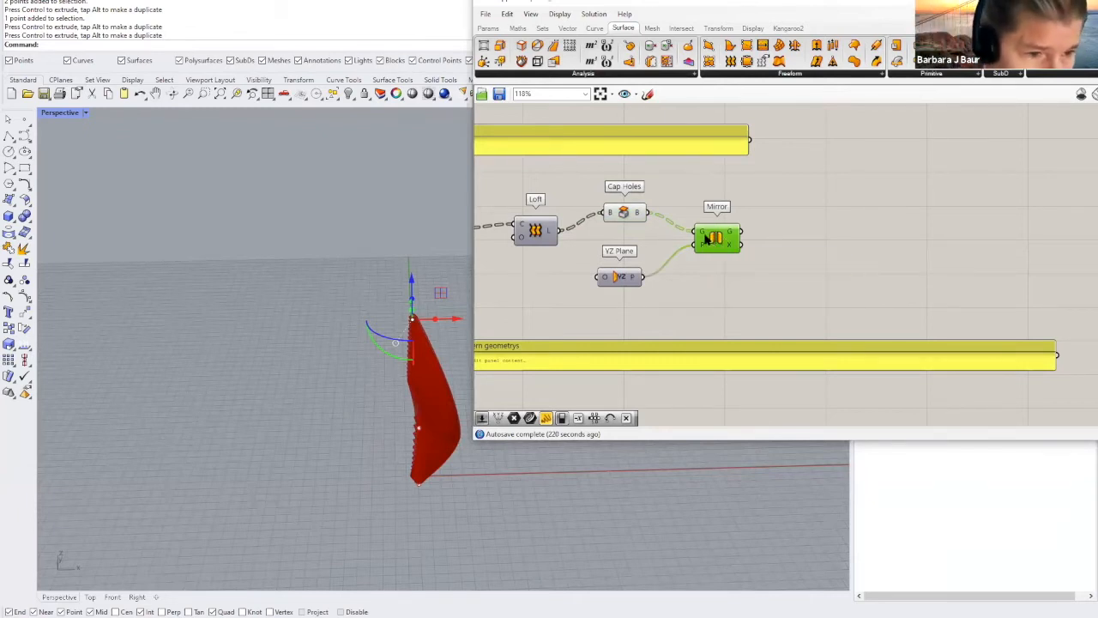
{"action": "scroll", "coordinate": [707, 241], "scroll_direction": "up", "scroll_amount": 4}
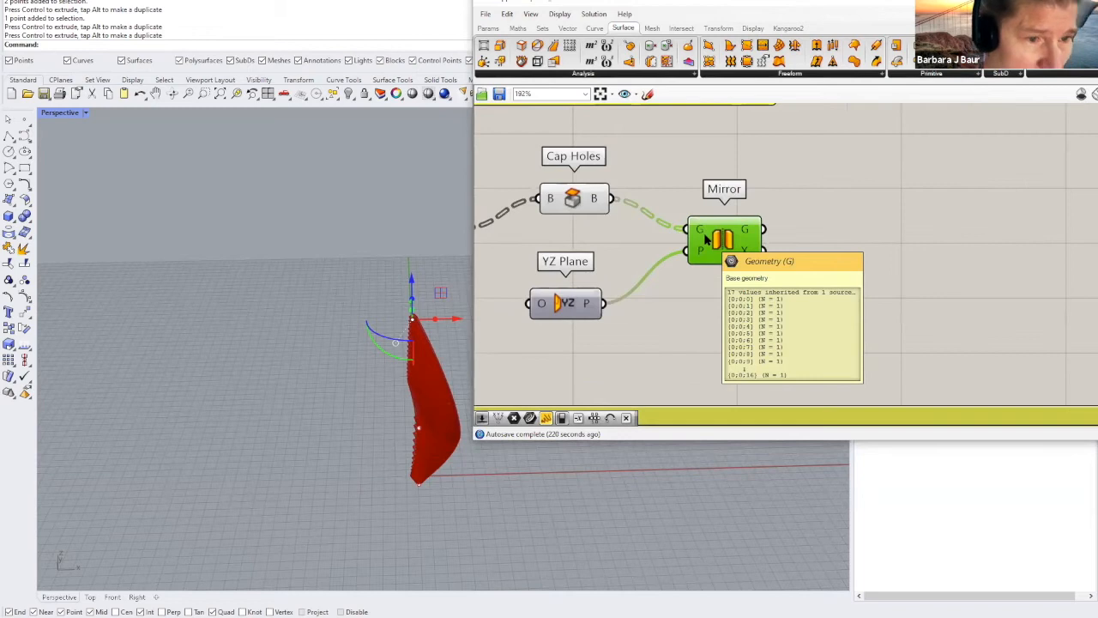
Step: Display the full input and output names on the definition's components
{"action": "left_click", "coordinate": [532, 14]}
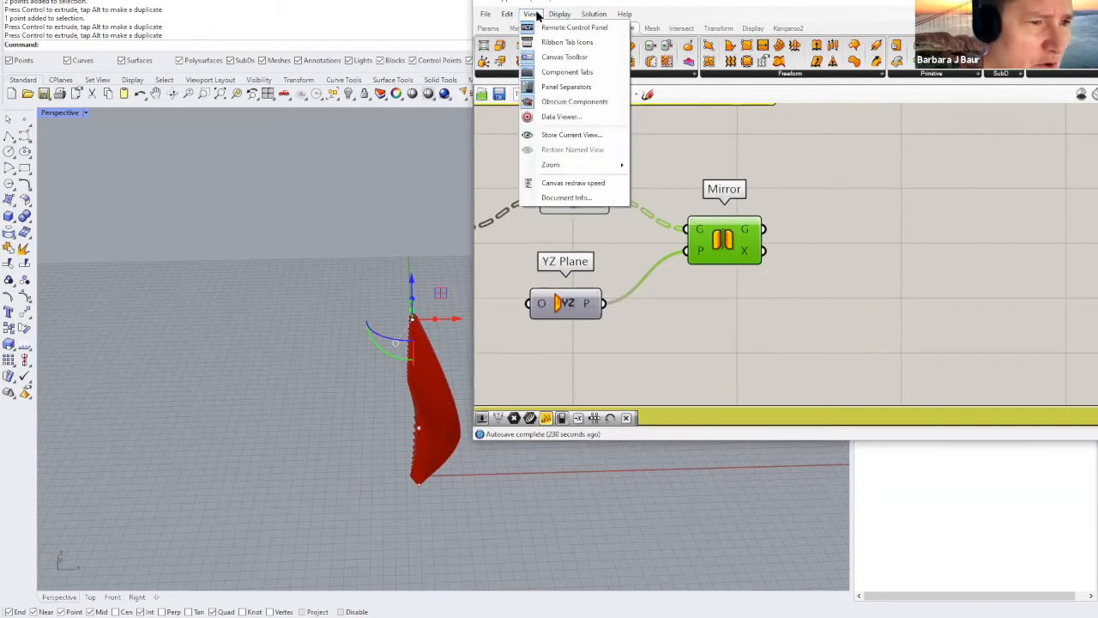
{"action": "mouse_move", "coordinate": [559, 15]}
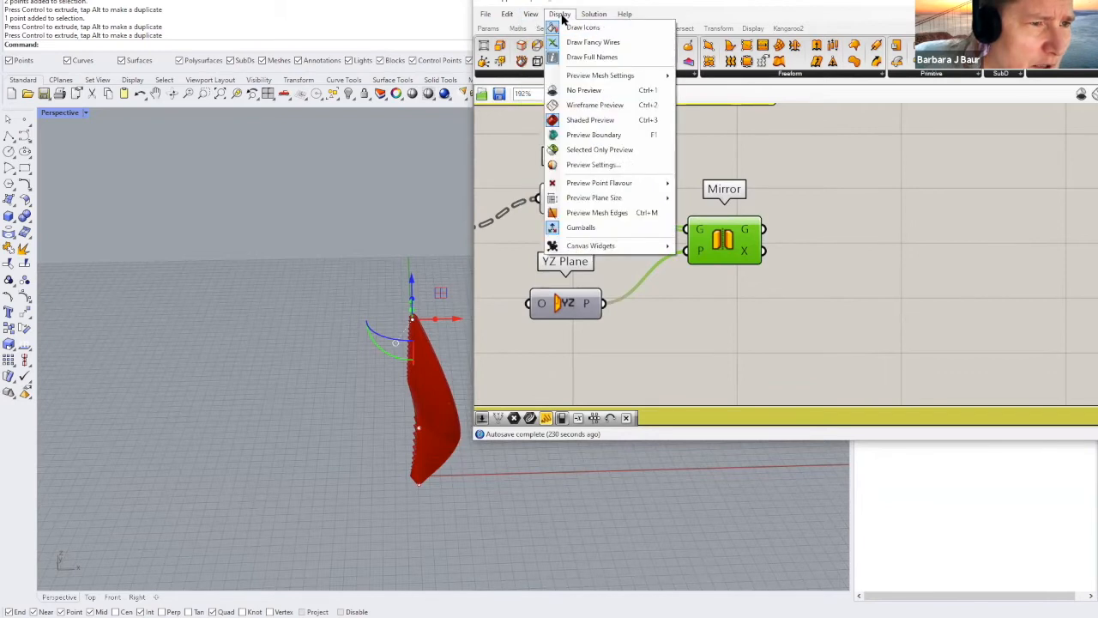
{"action": "left_click", "coordinate": [574, 58]}
{"action": "left_click", "coordinate": [560, 15]}
{"action": "left_click", "coordinate": [573, 55]}
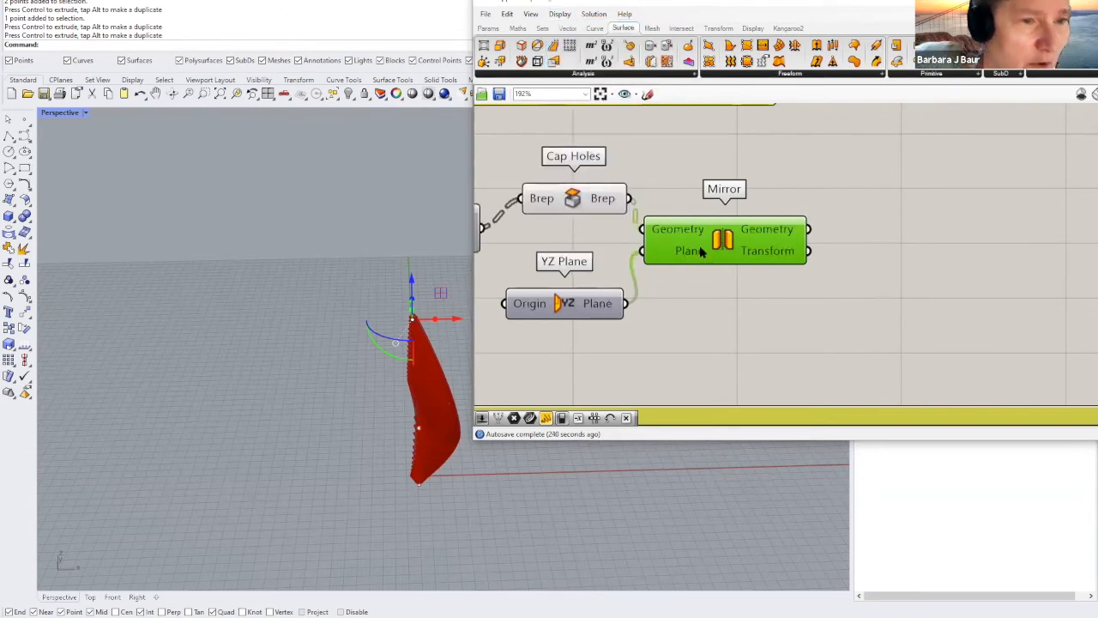
Step: Space out the Mirror, Cap Holes and YZ Plane components so the wires between them are easy to read
{"action": "scroll", "coordinate": [700, 251], "scroll_direction": "down", "scroll_amount": 1}
{"action": "left_click_drag", "start_coordinate": [716, 262], "coordinate": [772, 258]}
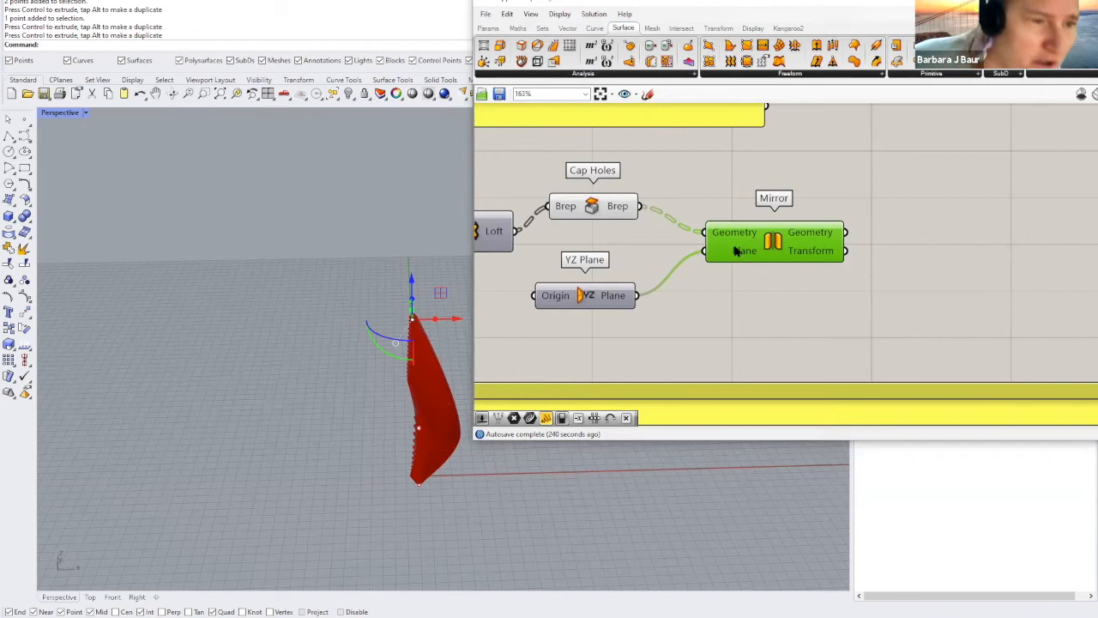
{"action": "left_click_drag", "start_coordinate": [618, 220], "coordinate": [631, 216]}
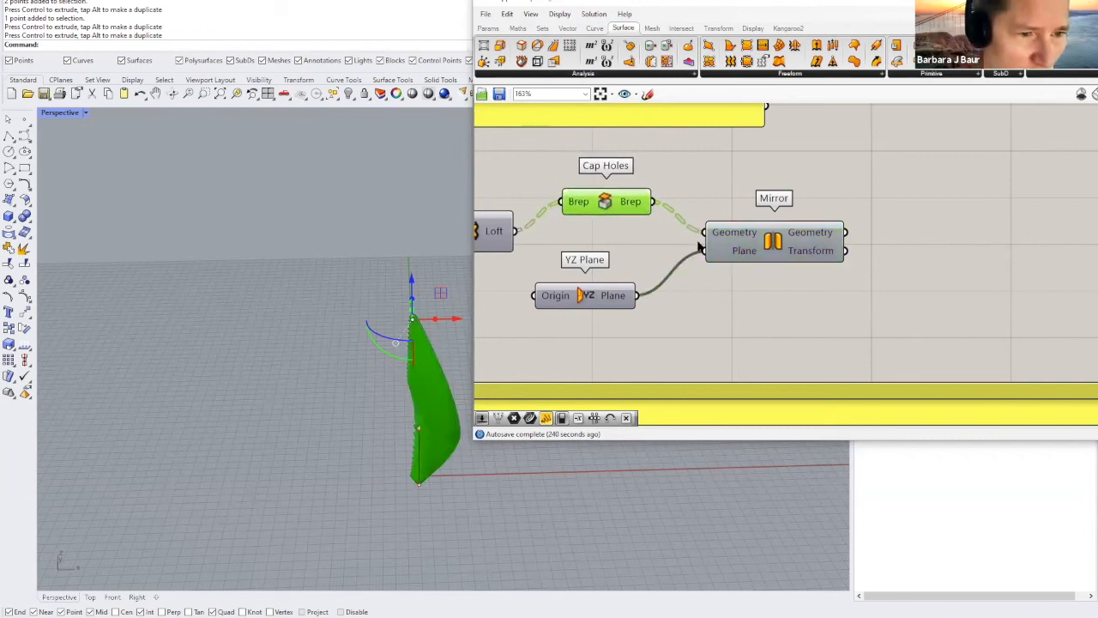
{"action": "left_click_drag", "start_coordinate": [719, 241], "coordinate": [737, 232]}
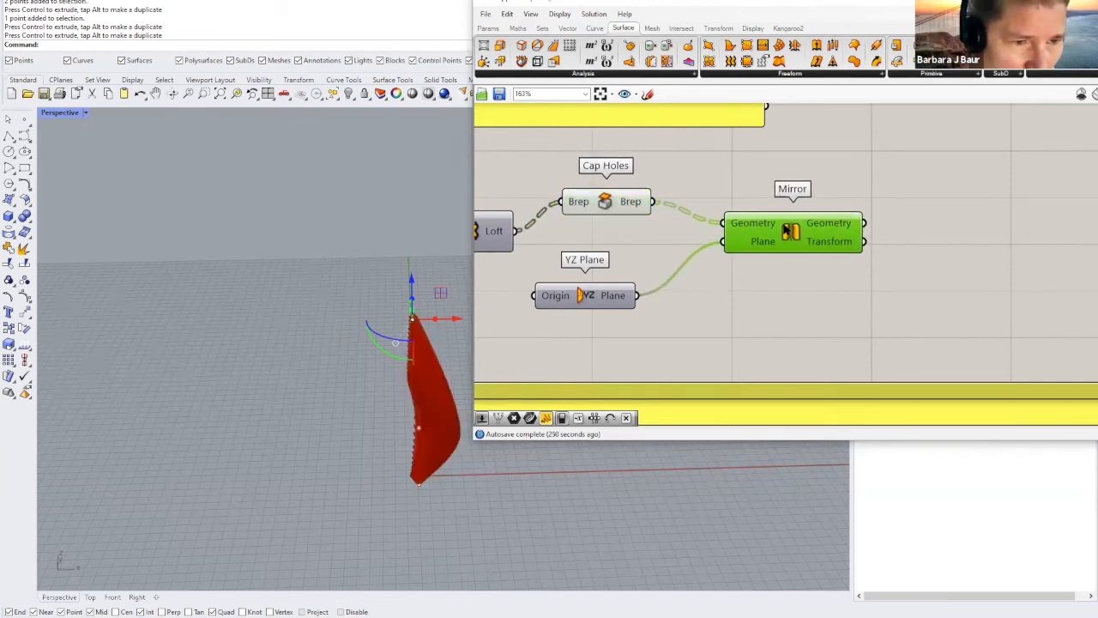
{"action": "left_click_drag", "start_coordinate": [657, 206], "coordinate": [728, 231]}
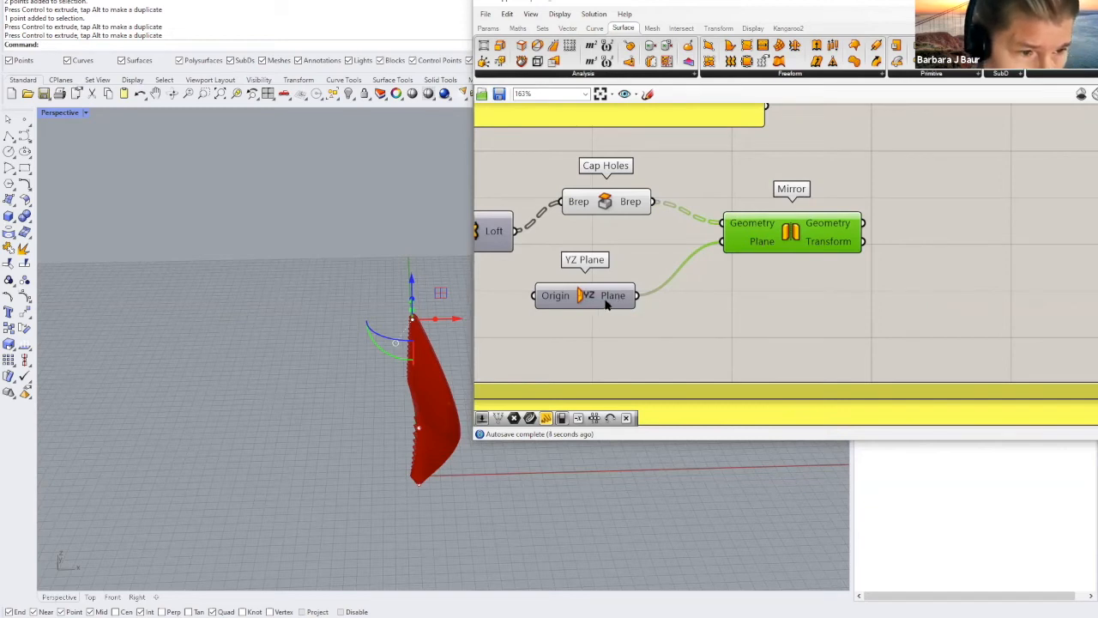
{"action": "left_click_drag", "start_coordinate": [606, 304], "coordinate": [629, 290]}
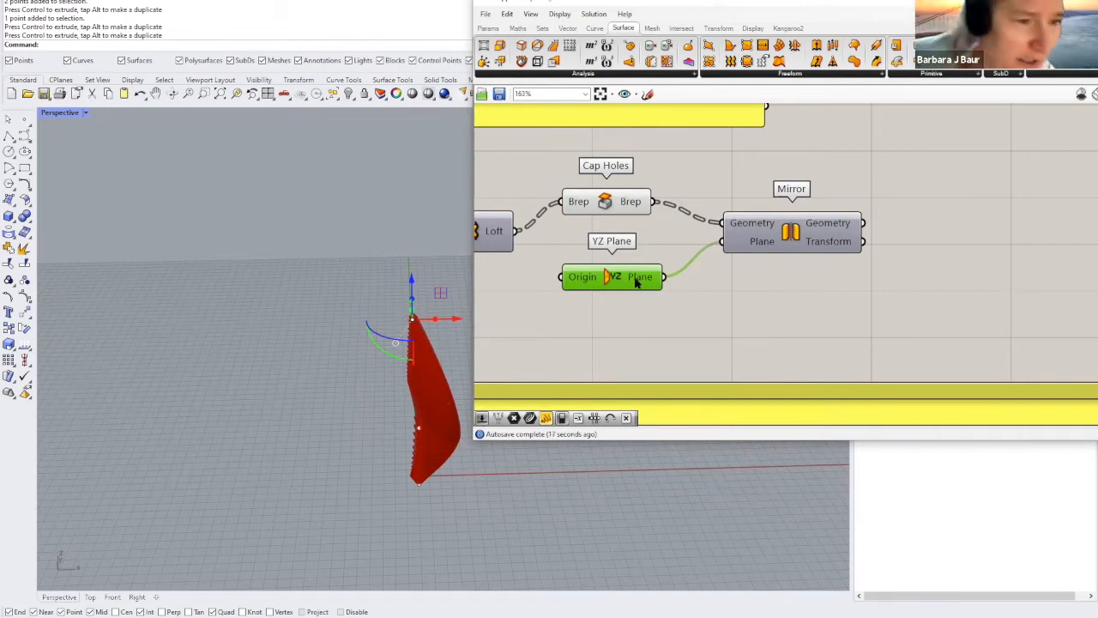
Step: Look up where the YZ Plane component sits among the vector Plane components
{"action": "left_click", "coordinate": [567, 27]}
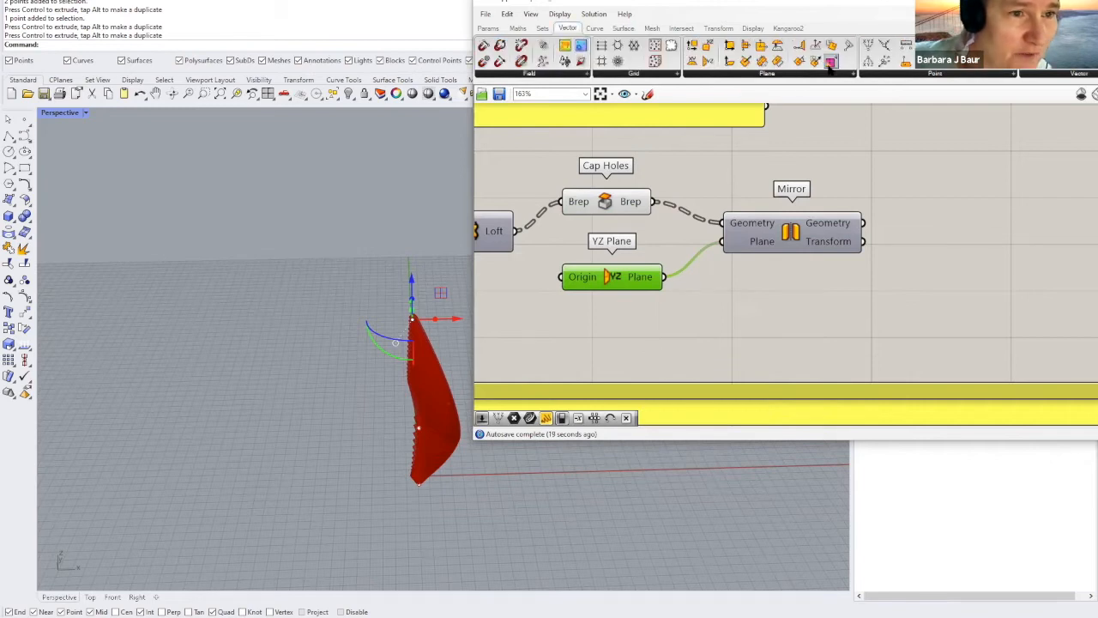
{"action": "left_click", "coordinate": [780, 75]}
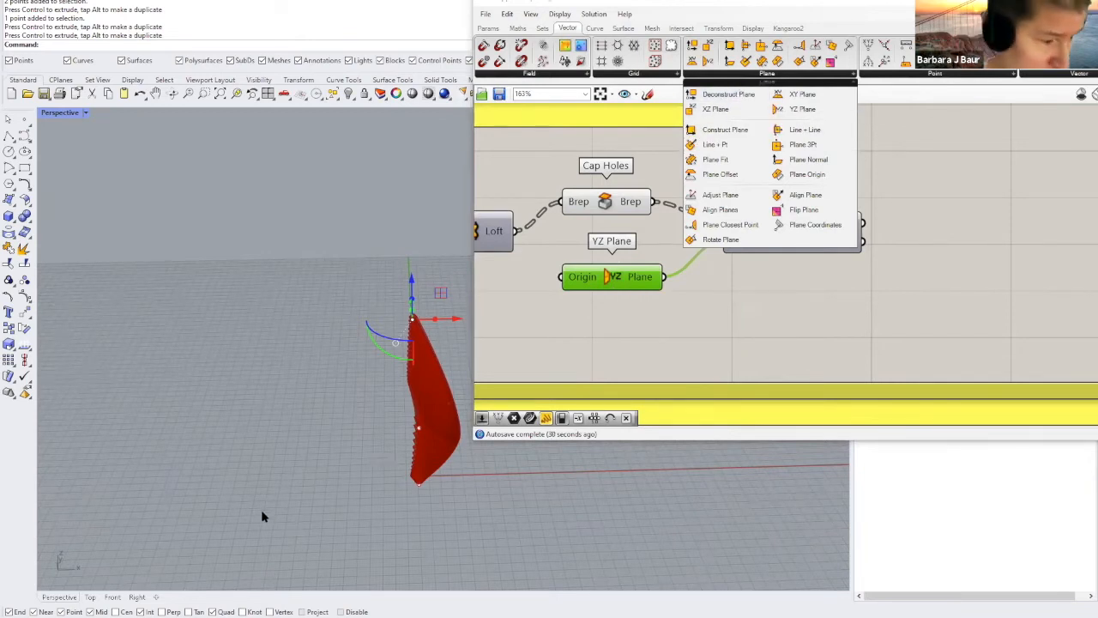
Step: Turn on the preview of the YZ Plane and Mirror components and inspect the mirrored ribs in the perspective view
{"action": "scroll", "coordinate": [57, 577], "scroll_direction": "up", "scroll_amount": 5}
{"action": "right_click_drag", "start_coordinate": [66, 563], "coordinate": [779, 506]}
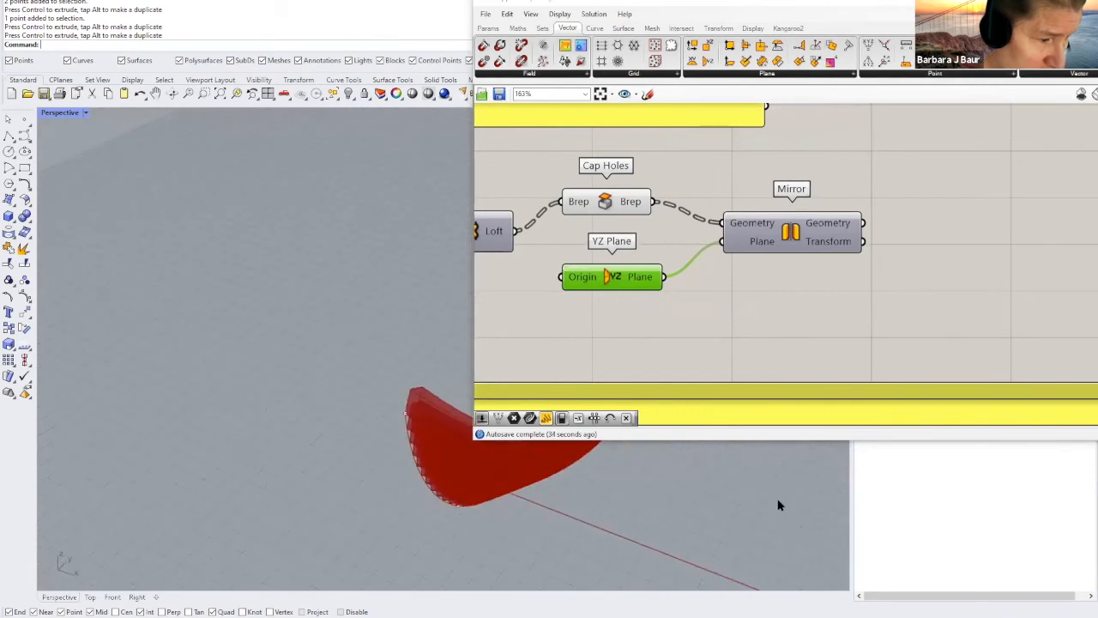
{"action": "right_click_drag", "start_coordinate": [549, 529], "coordinate": [777, 436]}
{"action": "middle_click", "coordinate": [808, 237]}
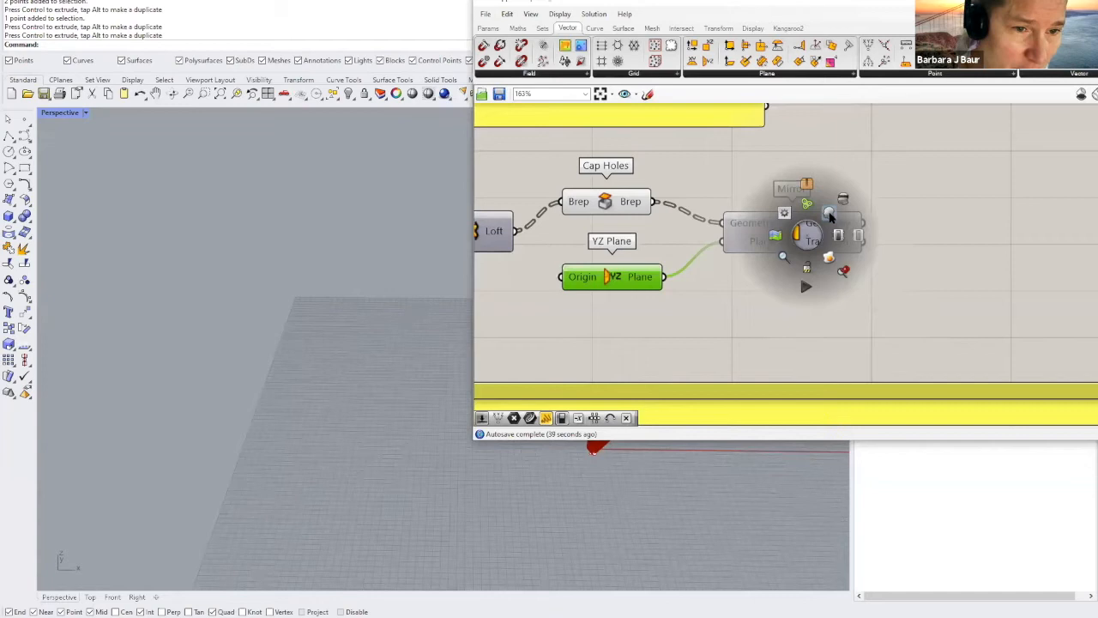
{"action": "left_click", "coordinate": [830, 216]}
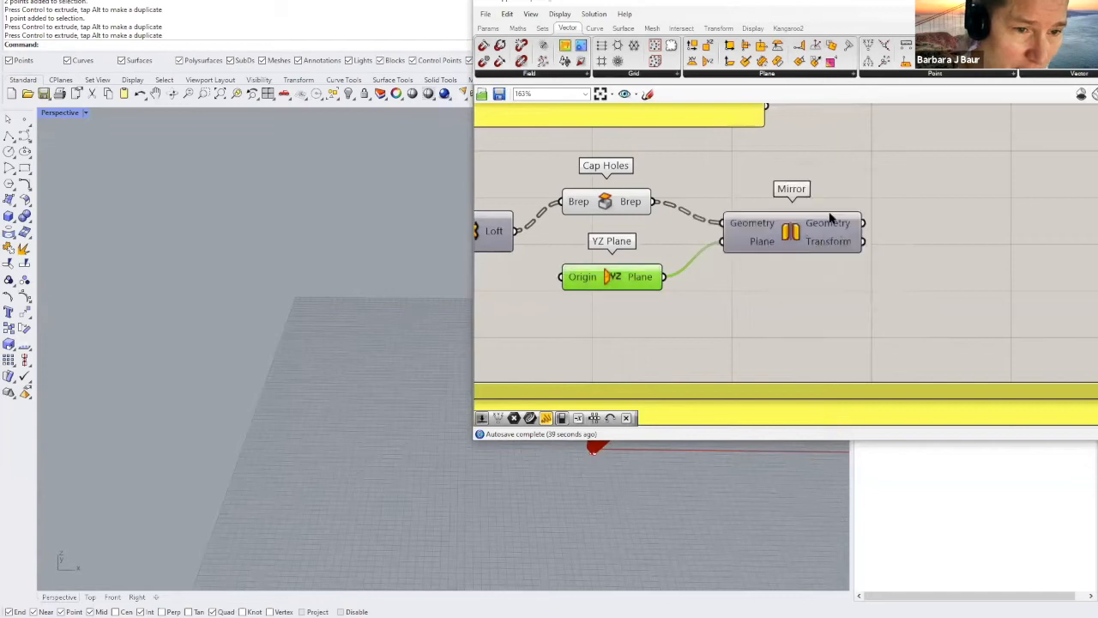
{"action": "left_click", "coordinate": [781, 245]}
{"action": "middle_click", "coordinate": [790, 239]}
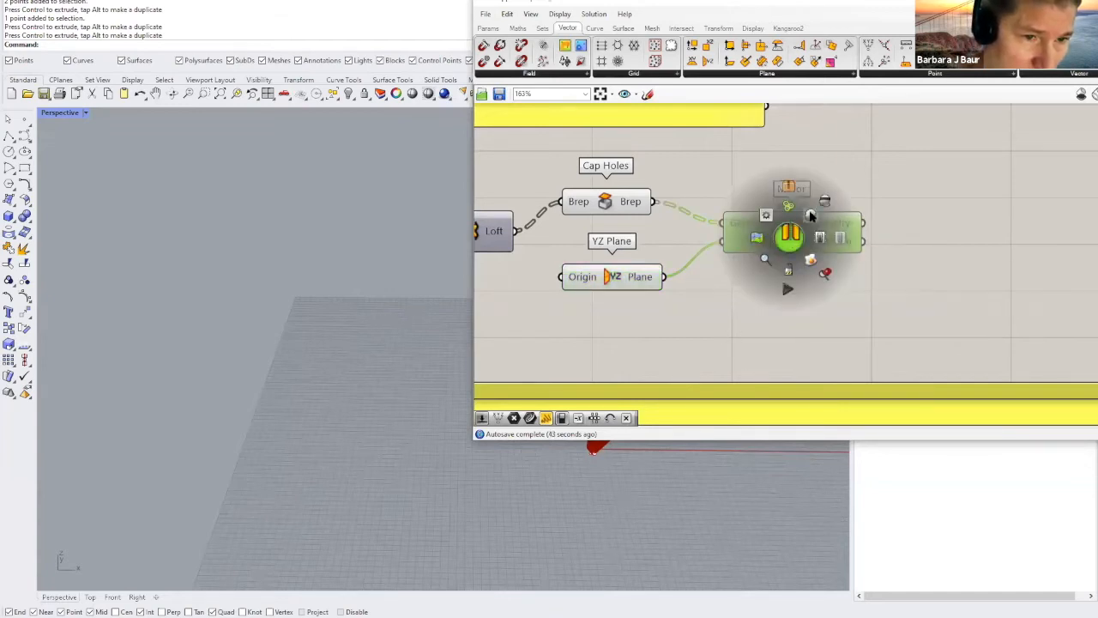
{"action": "left_click", "coordinate": [811, 216]}
{"action": "scroll", "coordinate": [456, 500], "scroll_direction": "up", "scroll_amount": 3}
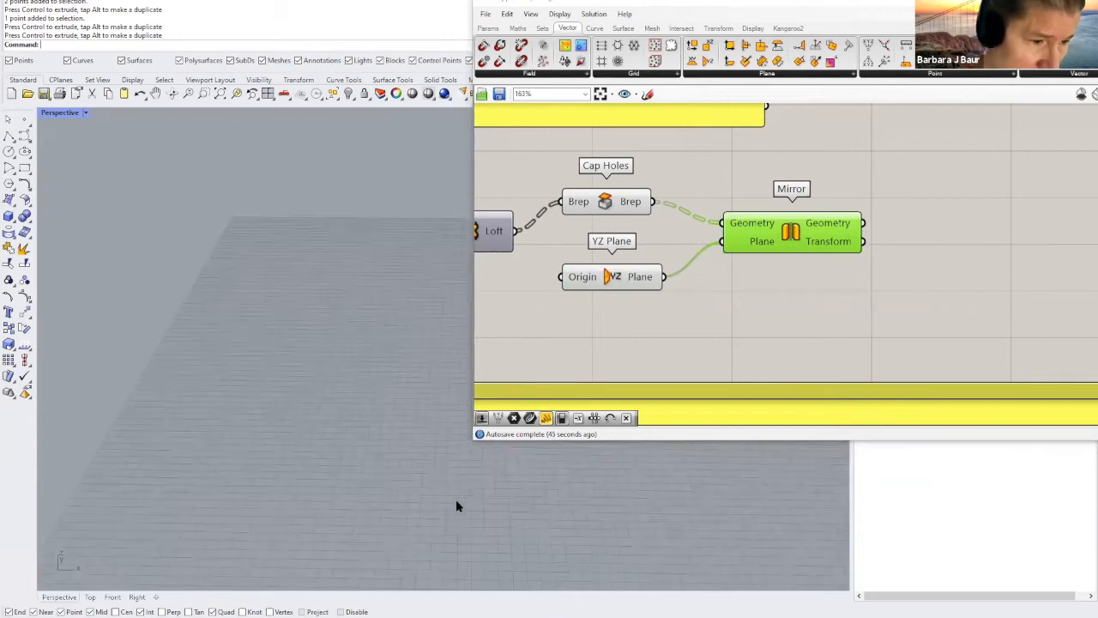
{"action": "right_click_drag", "start_coordinate": [585, 485], "coordinate": [242, 535], "text": "shift"}
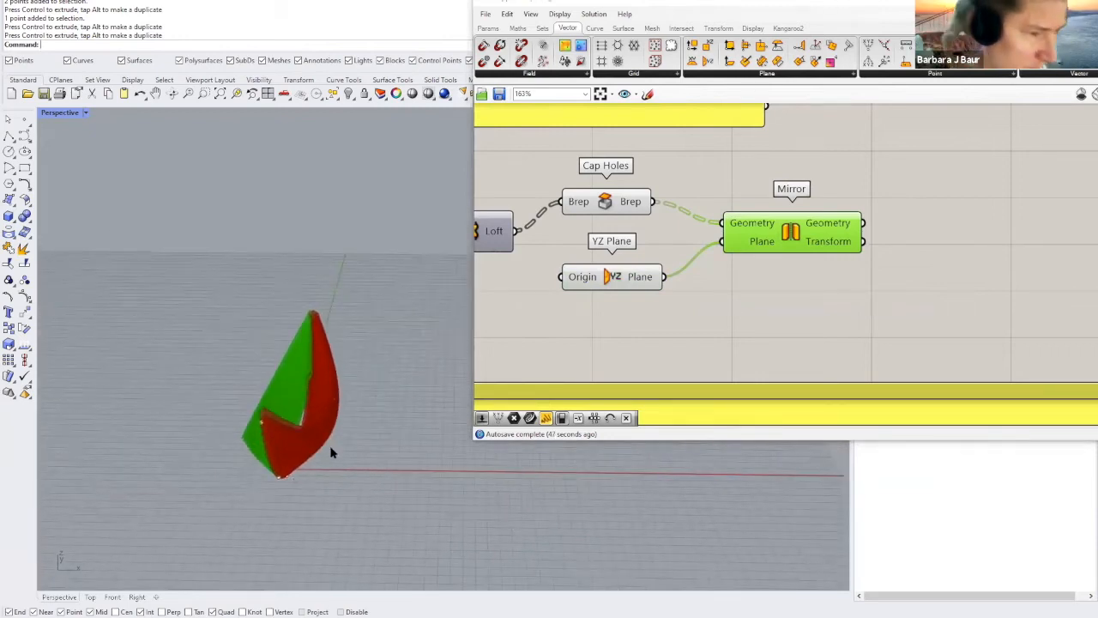
{"action": "scroll", "coordinate": [339, 451], "scroll_direction": "up", "scroll_amount": 2}
{"action": "right_click_drag", "start_coordinate": [359, 456], "coordinate": [139, 459]}
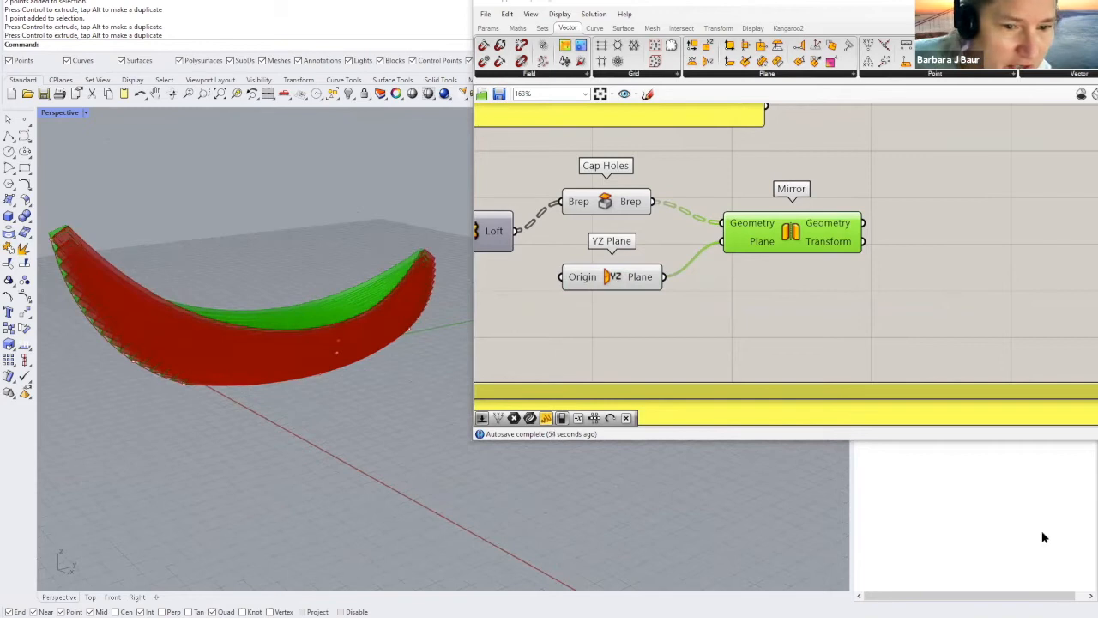
Step: Shift a point on the hull's lower edge with the gumball and check the original and mirrored ribs
{"action": "left_click_drag", "start_coordinate": [90, 436], "coordinate": [154, 339]}
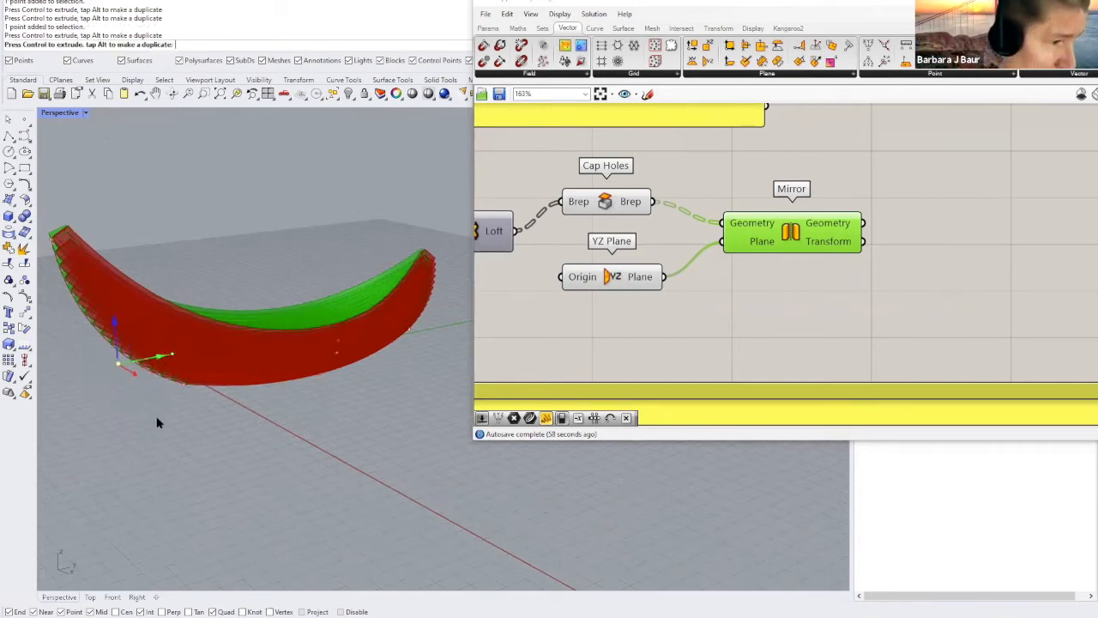
{"action": "left_click_drag", "start_coordinate": [157, 422], "coordinate": [167, 430]}
{"action": "right_click_drag", "start_coordinate": [183, 396], "coordinate": [250, 390]}
{"action": "right_click_drag", "start_coordinate": [303, 392], "coordinate": [361, 395]}
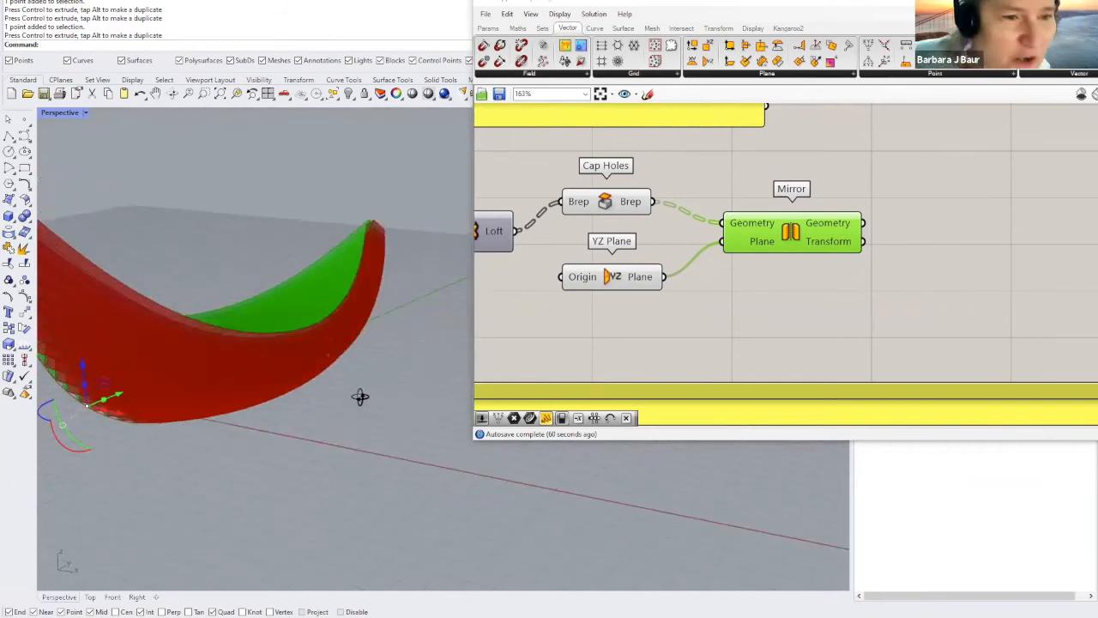
{"action": "scroll", "coordinate": [755, 328], "scroll_direction": "up", "scroll_amount": 1}
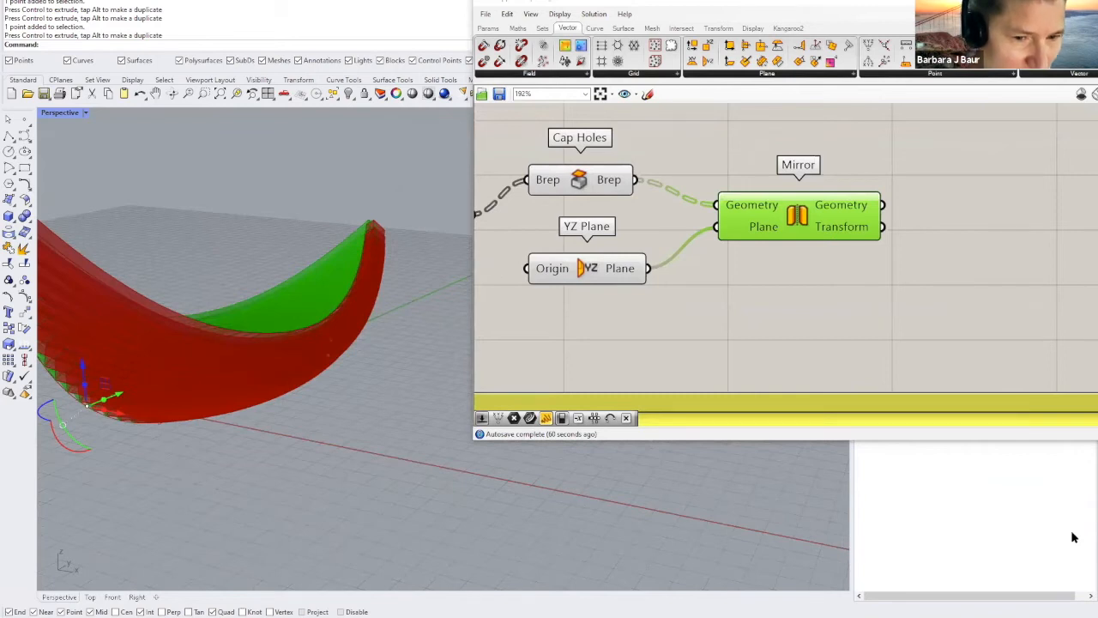
{"action": "right_click_drag", "start_coordinate": [326, 549], "coordinate": [335, 404]}
Step: Review the rib section and the bow keel stem section of the definition alongside the mirrored hull model
{"action": "scroll", "coordinate": [676, 312], "scroll_direction": "down", "scroll_amount": 3}
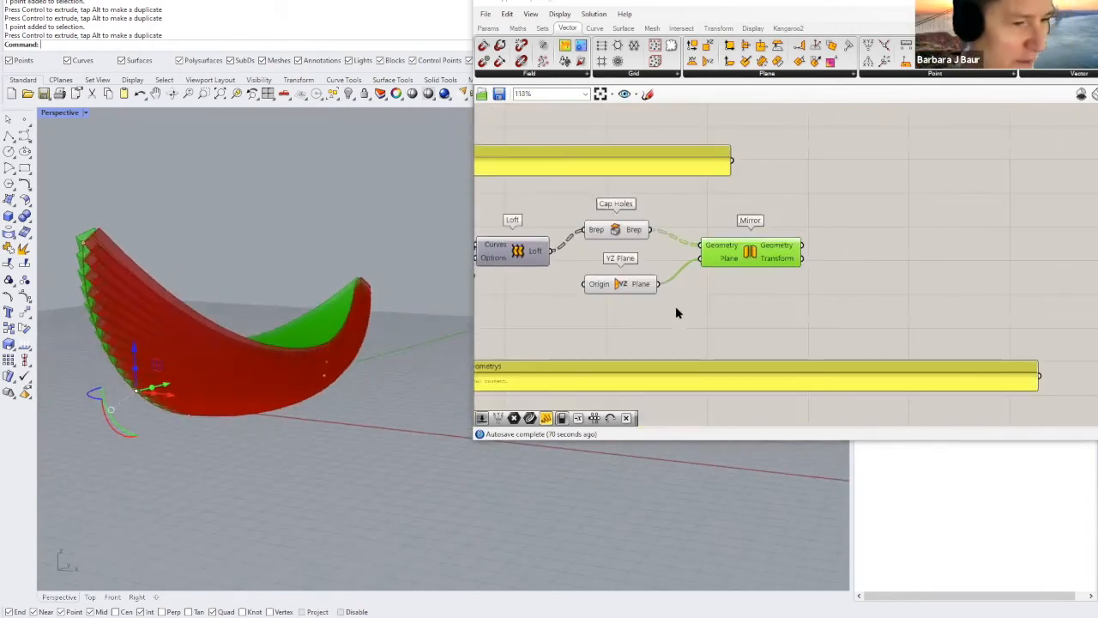
{"action": "scroll", "coordinate": [676, 312], "scroll_direction": "down", "scroll_amount": 2}
{"action": "right_click_drag", "start_coordinate": [368, 326], "coordinate": [173, 273]}
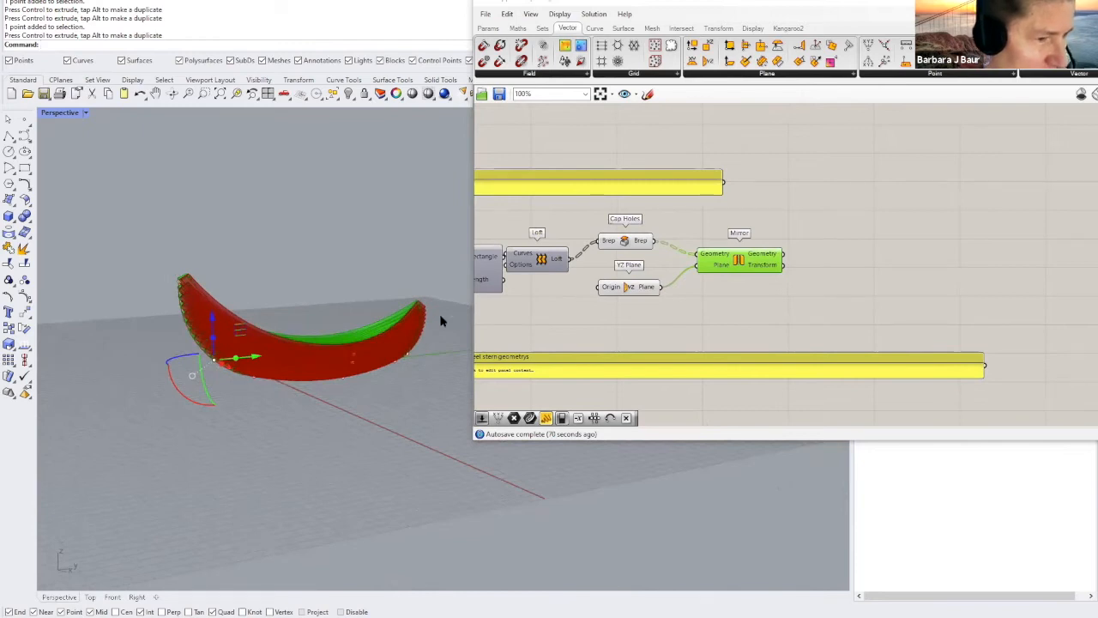
{"action": "scroll", "coordinate": [349, 403], "scroll_direction": "down", "scroll_amount": 1}
{"action": "scroll", "coordinate": [615, 352], "scroll_direction": "up", "scroll_amount": 2}
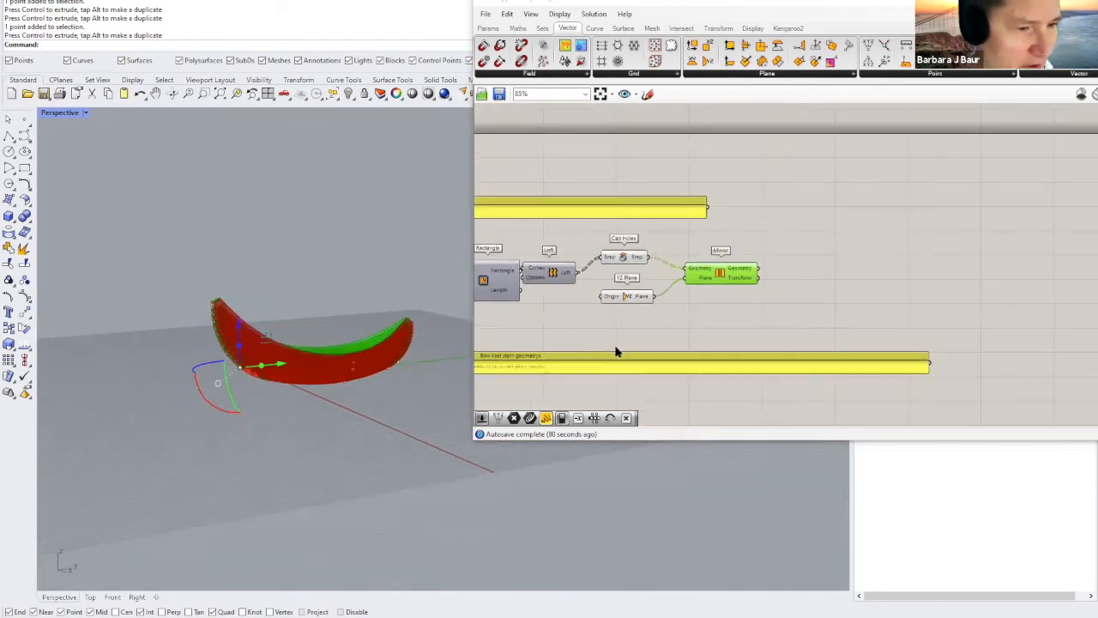
{"action": "right_click_drag", "start_coordinate": [558, 342], "coordinate": [869, 220]}
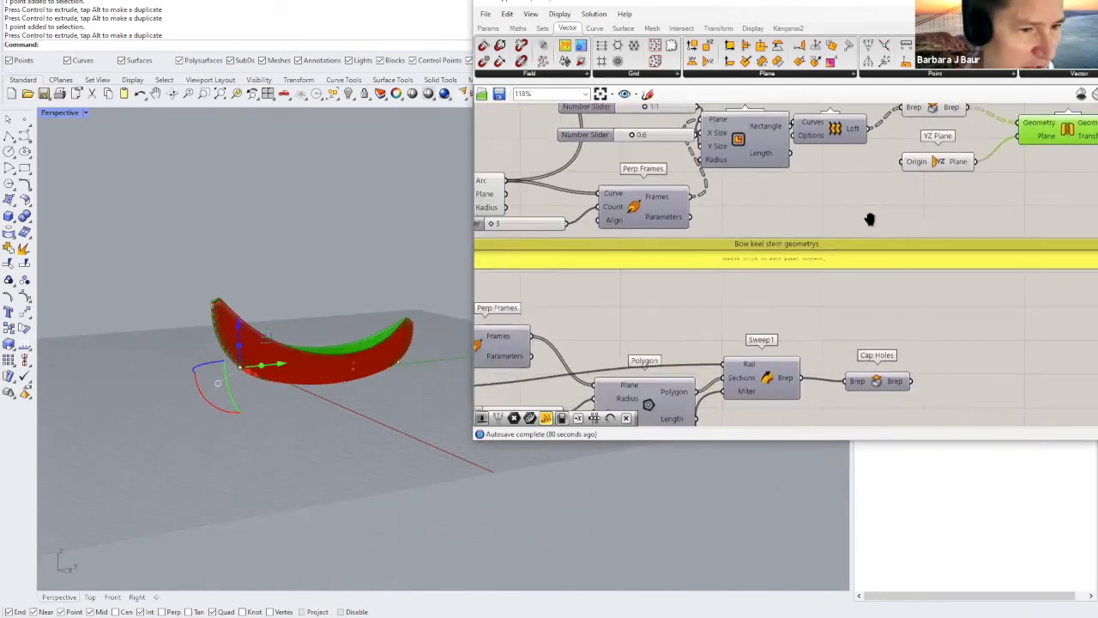
{"action": "scroll", "coordinate": [699, 307], "scroll_direction": "down", "scroll_amount": 3}
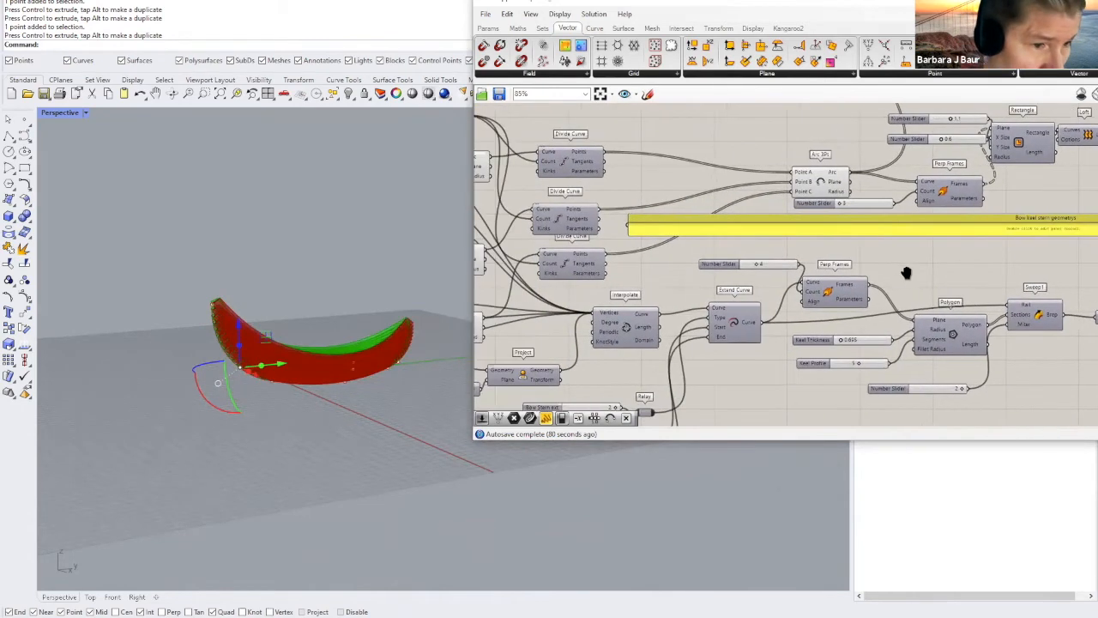
{"action": "right_click_drag", "start_coordinate": [611, 298], "coordinate": [472, 336]}
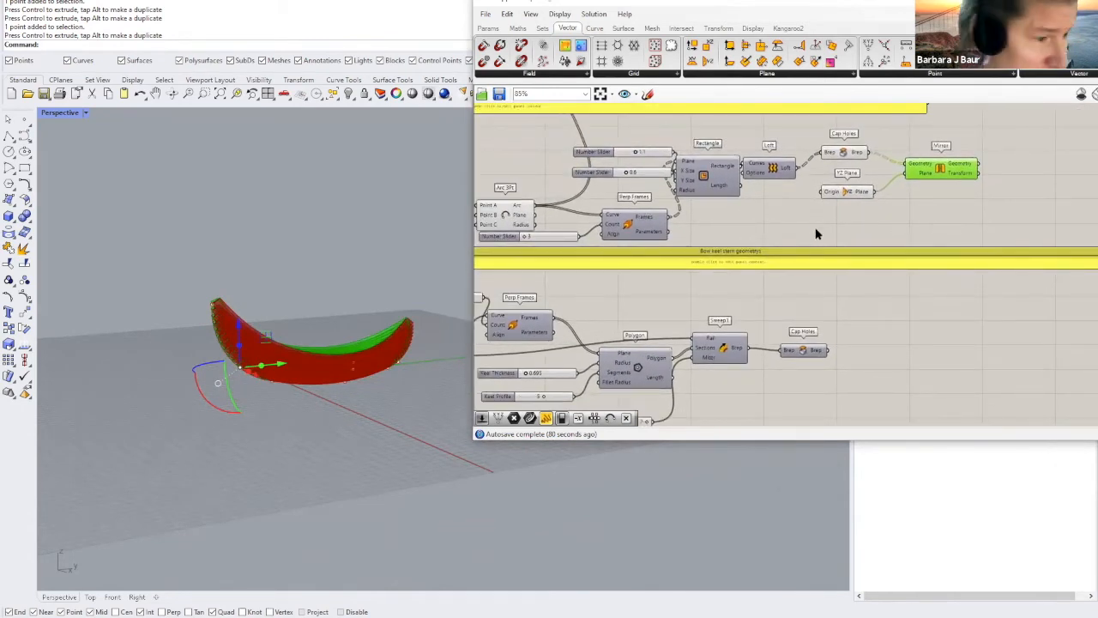
{"action": "scroll", "coordinate": [870, 206], "scroll_direction": "up", "scroll_amount": 3}
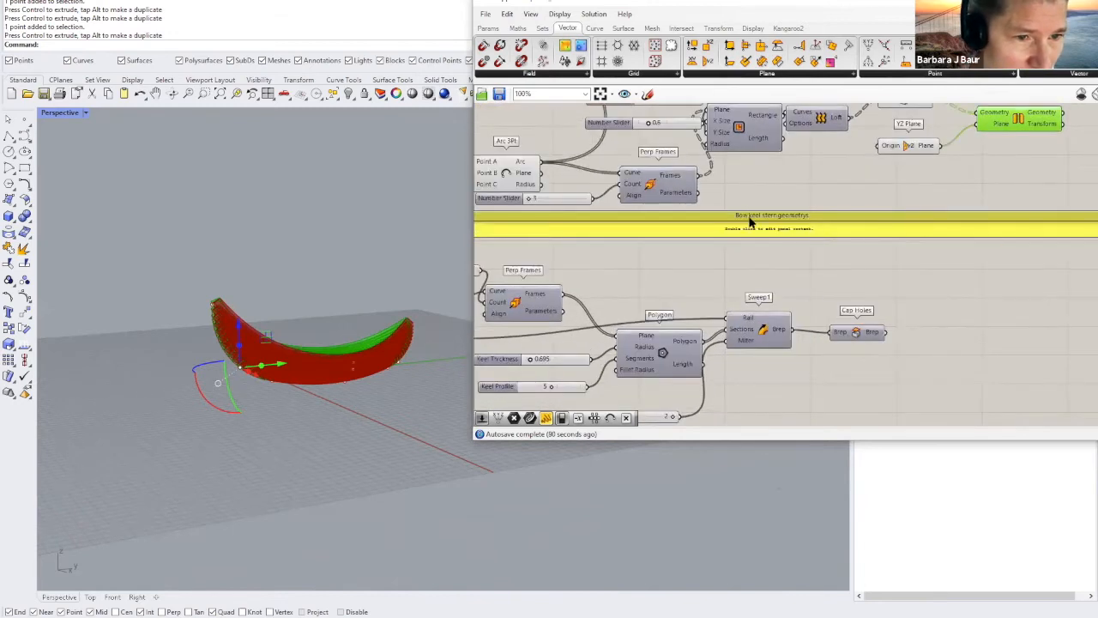
Step: Move the "Bow keel stem geometrys" panel slightly down, away from the rib components
{"action": "left_click_drag", "start_coordinate": [743, 212], "coordinate": [739, 222]}
{"action": "scroll", "coordinate": [730, 290], "scroll_direction": "down", "scroll_amount": 2}
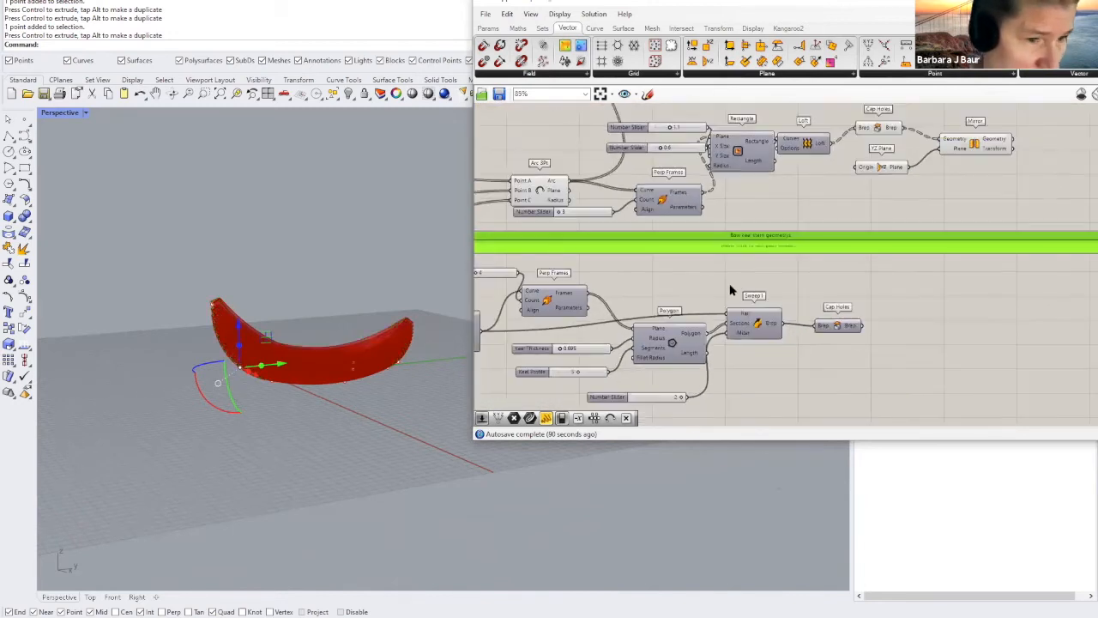
{"action": "scroll", "coordinate": [964, 206], "scroll_direction": "down", "scroll_amount": 1}
Step: Mark the YZ Plane and Mirror components together with a freehand sketch loop on the canvas
{"action": "left_click_drag", "start_coordinate": [1012, 180], "coordinate": [922, 157]}
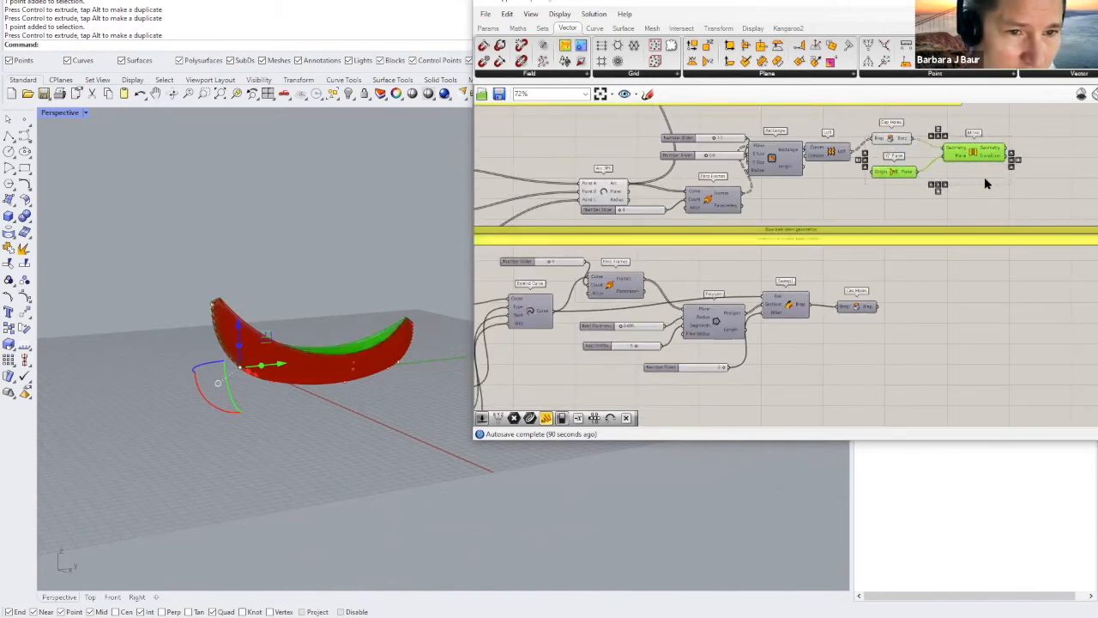
{"action": "left_click", "coordinate": [819, 207]}
{"action": "left_click_drag", "start_coordinate": [1054, 162], "coordinate": [967, 196]}
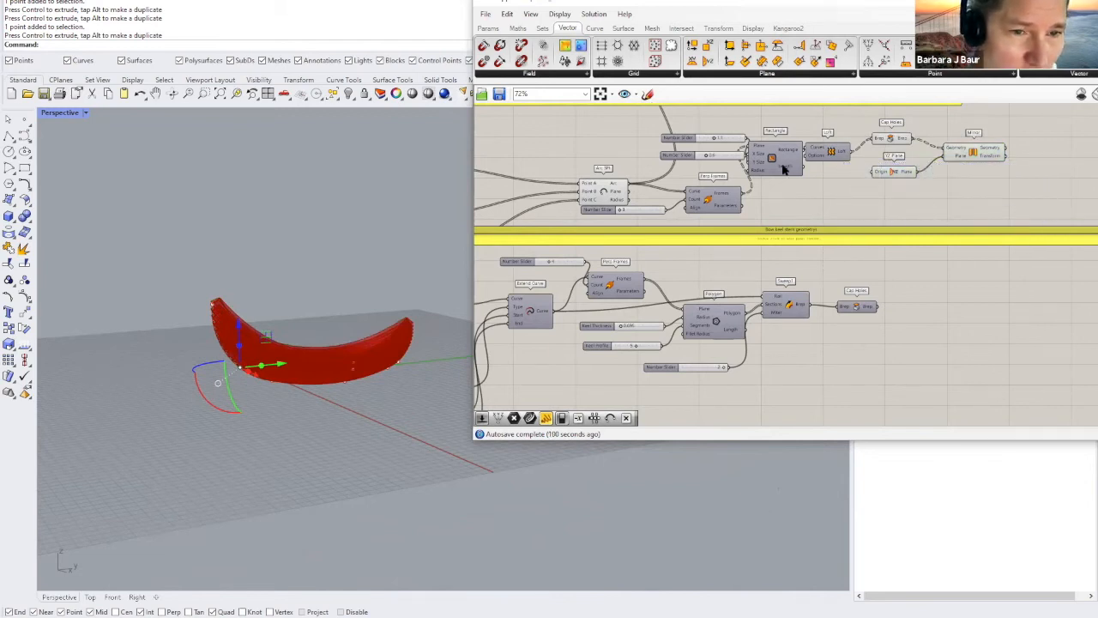
{"action": "left_click", "coordinate": [647, 94]}
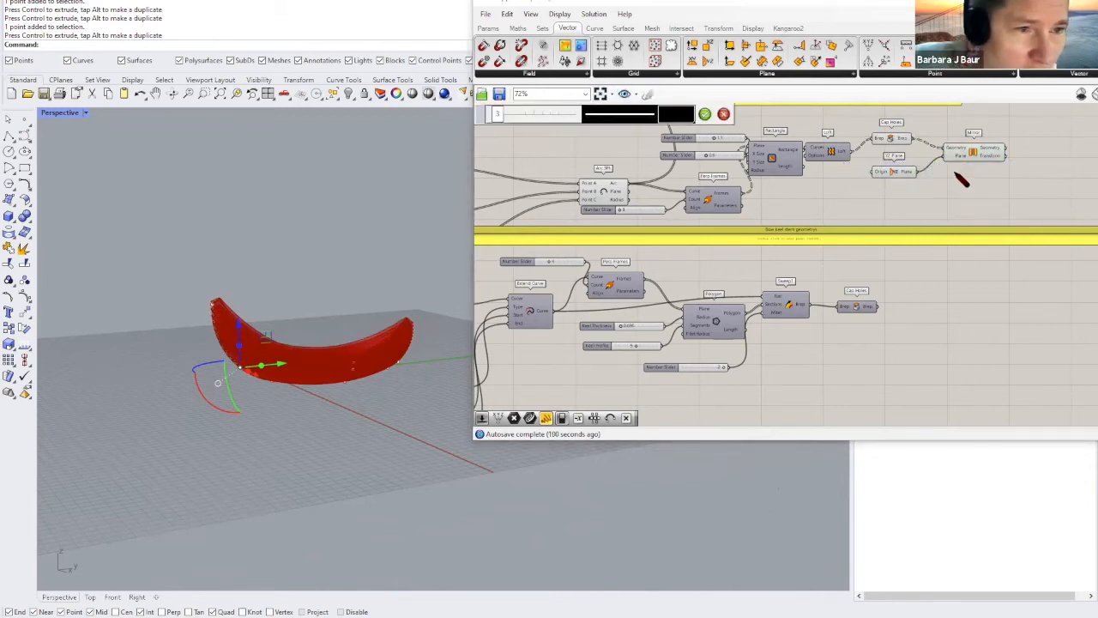
{"action": "mouse_move", "coordinate": [1028, 180]}
{"action": "left_mouse_down"}
{"action": "mouse_move", "coordinate": [877, 208]}
{"action": "mouse_move", "coordinate": [870, 168]}
{"action": "mouse_move", "coordinate": [937, 139]}
{"action": "mouse_move", "coordinate": [1040, 143]}
{"action": "mouse_move", "coordinate": [1023, 194]}
{"action": "mouse_move", "coordinate": [991, 195]}
{"action": "left_mouse_up"}
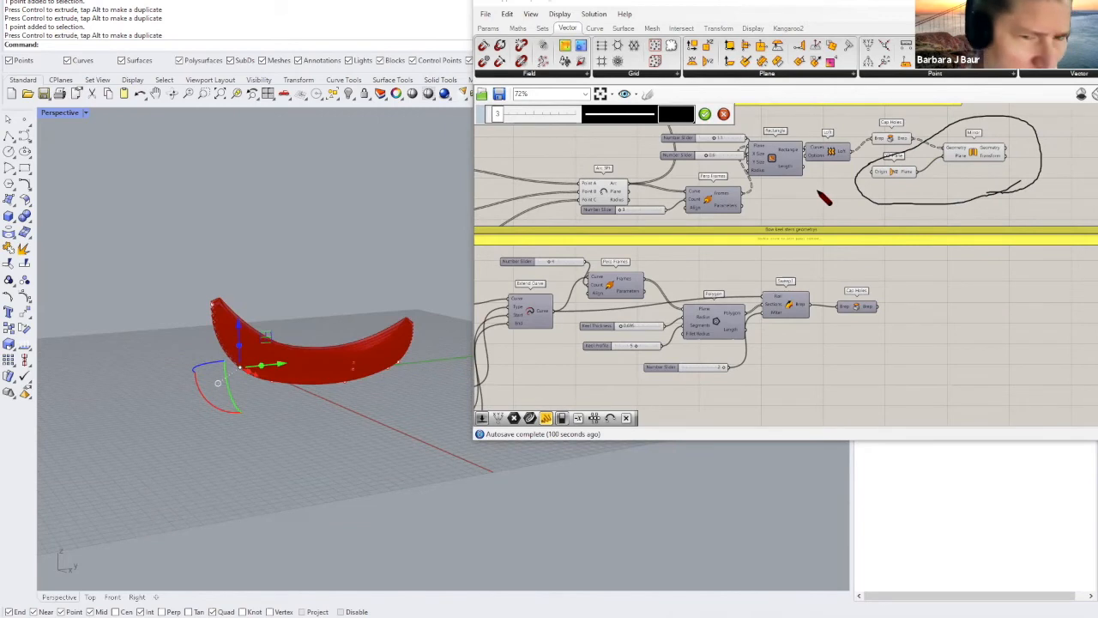
Step: Circle the Cap Holes and YZ Plane components with a second freehand loop on the canvas and finish the sketch
{"action": "mouse_move", "coordinate": [872, 192]}
{"action": "left_mouse_down"}
{"action": "mouse_move", "coordinate": [901, 114]}
{"action": "mouse_move", "coordinate": [945, 146]}
{"action": "mouse_move", "coordinate": [887, 201]}
{"action": "mouse_move", "coordinate": [873, 185]}
{"action": "left_mouse_up"}
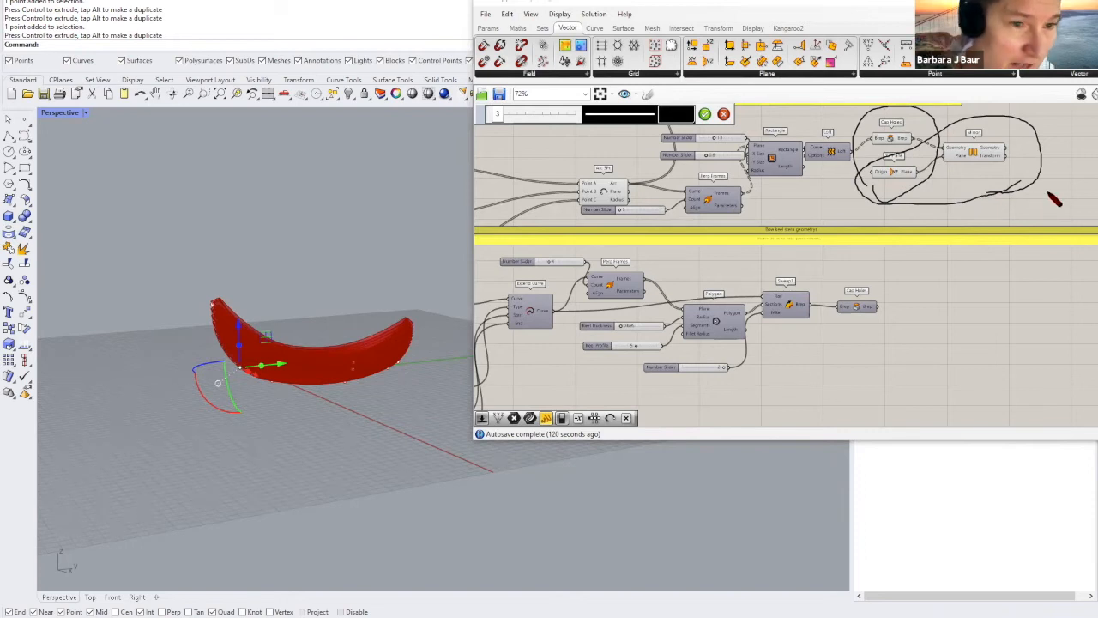
{"action": "scroll", "coordinate": [797, 166], "scroll_direction": "down", "scroll_amount": 5}
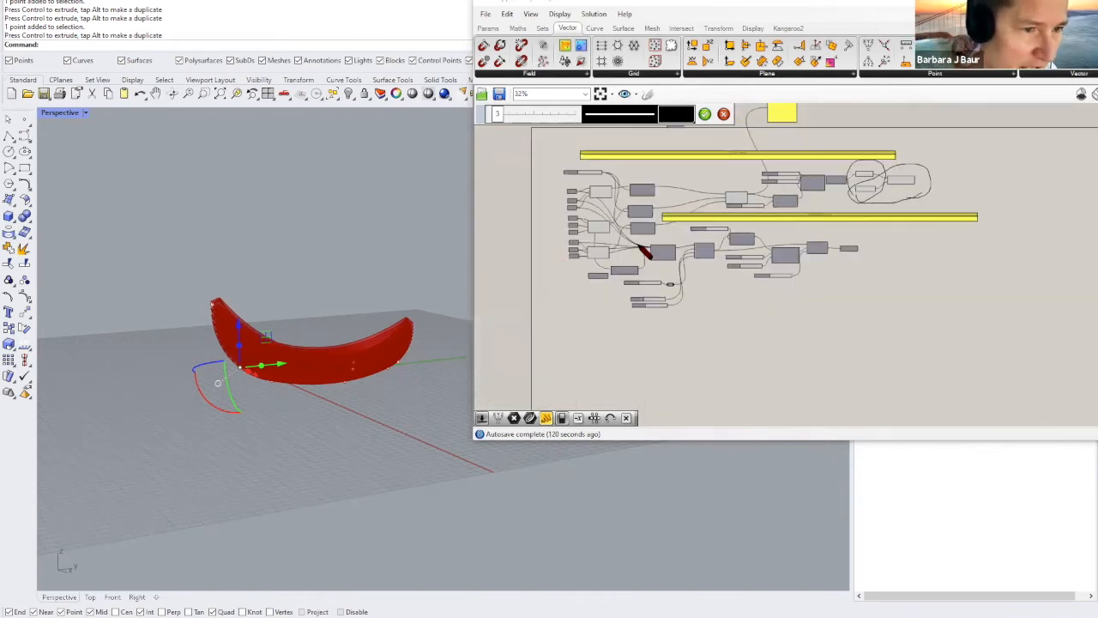
{"action": "left_click", "coordinate": [723, 113]}
Step: Turn off the preview of the circled Cap Holes, YZ Plane and Mirror components at the end of the hull strakes section
{"action": "scroll", "coordinate": [834, 245], "scroll_direction": "up", "scroll_amount": 4}
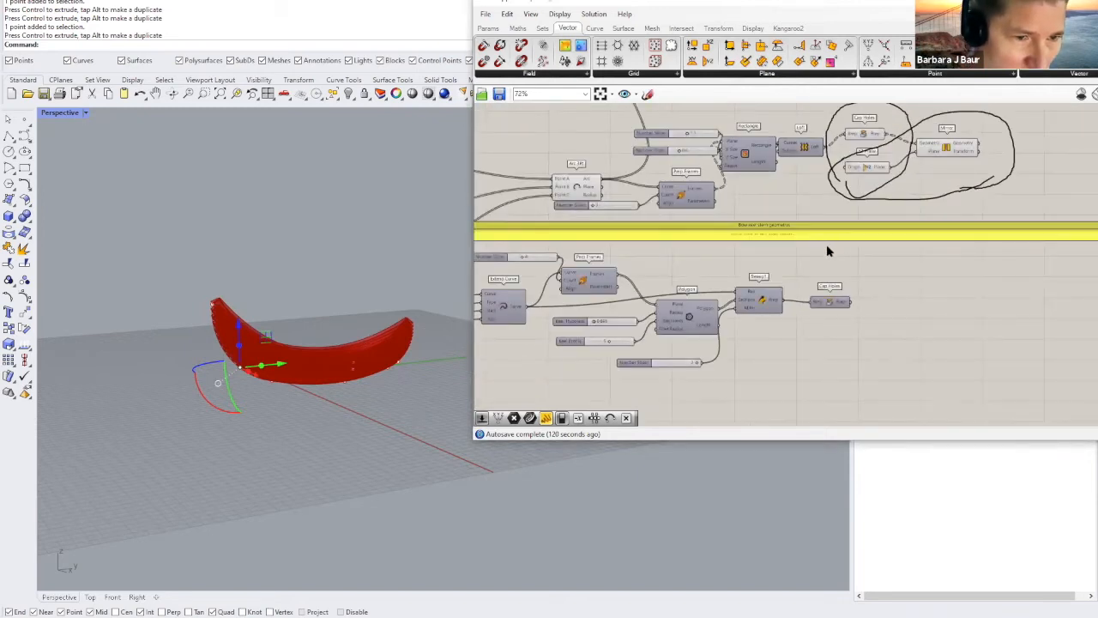
{"action": "scroll", "coordinate": [829, 250], "scroll_direction": "down", "scroll_amount": 3}
{"action": "scroll", "coordinate": [583, 326], "scroll_direction": "up", "scroll_amount": 2}
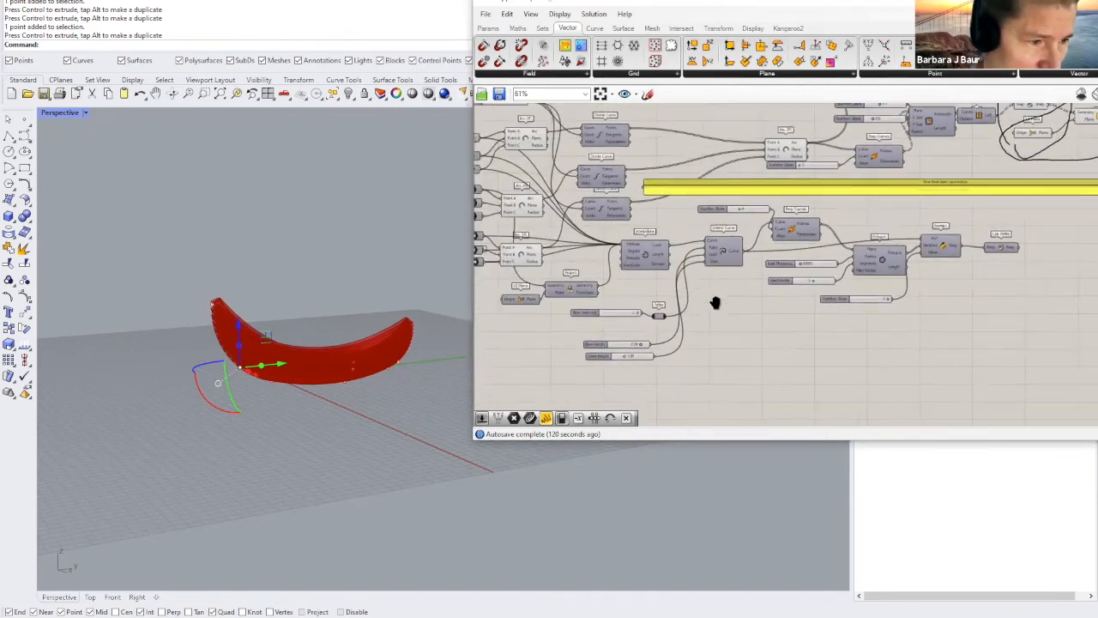
{"action": "scroll", "coordinate": [334, 401], "scroll_direction": "up", "scroll_amount": 6}
{"action": "right_click_drag", "start_coordinate": [334, 400], "coordinate": [293, 385]}
{"action": "scroll", "coordinate": [502, 341], "scroll_direction": "up", "scroll_amount": 1}
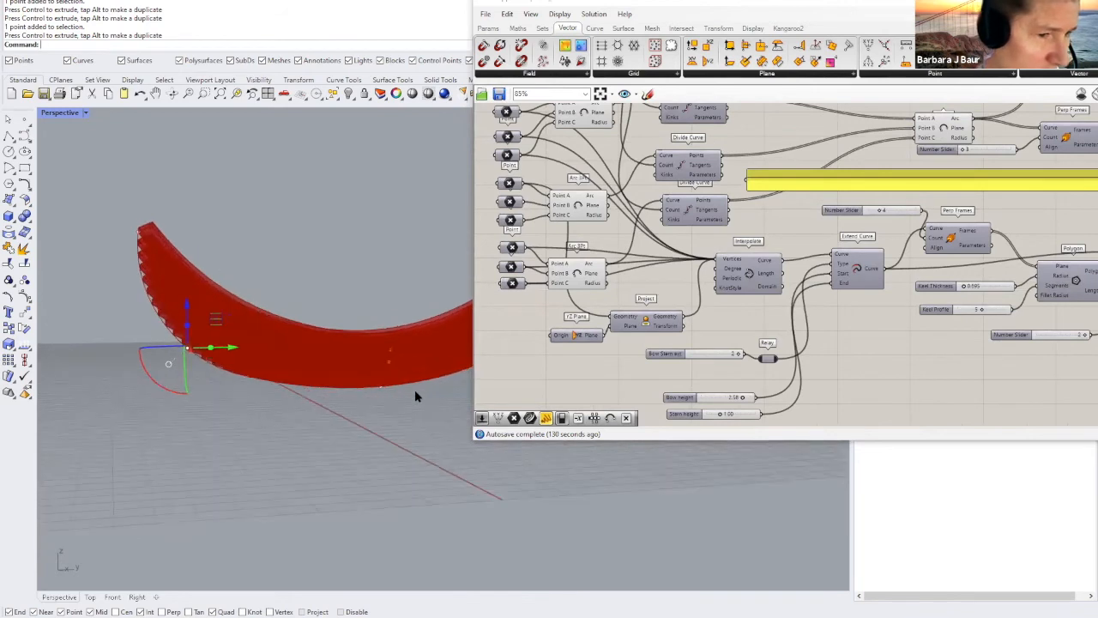
{"action": "right_click_drag", "start_coordinate": [426, 398], "coordinate": [255, 338]}
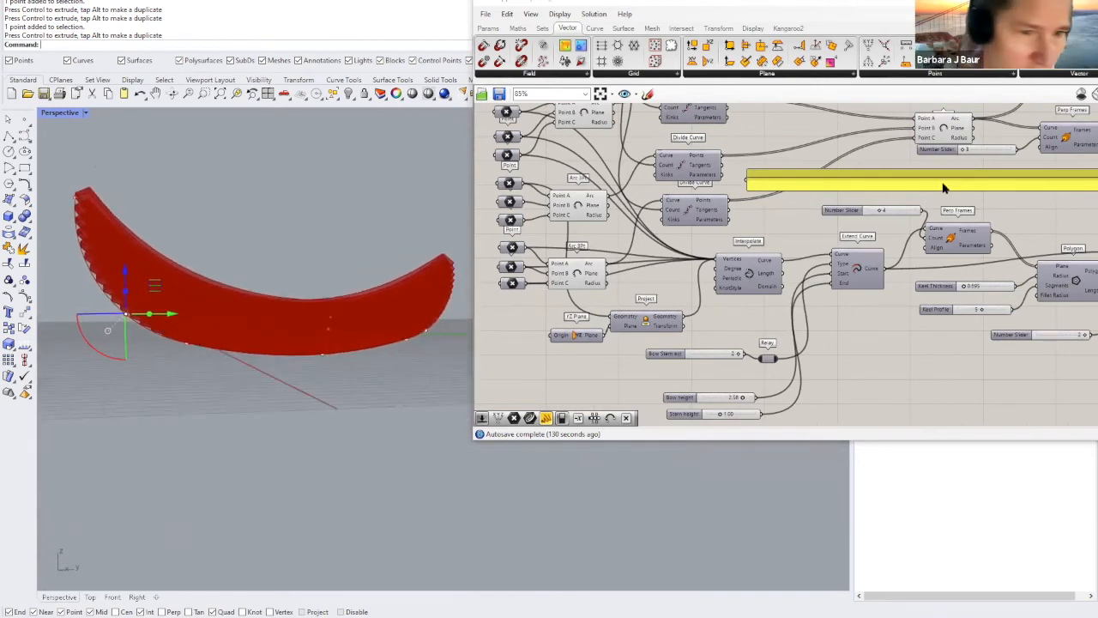
{"action": "scroll", "coordinate": [988, 186], "scroll_direction": "down", "scroll_amount": 3}
{"action": "right_click_drag", "start_coordinate": [1088, 133], "coordinate": [907, 189]}
{"action": "mouse_move", "coordinate": [907, 189]}
{"action": "left_mouse_down"}
{"action": "mouse_move", "coordinate": [747, 232]}
{"action": "mouse_move", "coordinate": [755, 225]}
{"action": "left_mouse_up"}
{"action": "middle_click", "coordinate": [812, 202]}
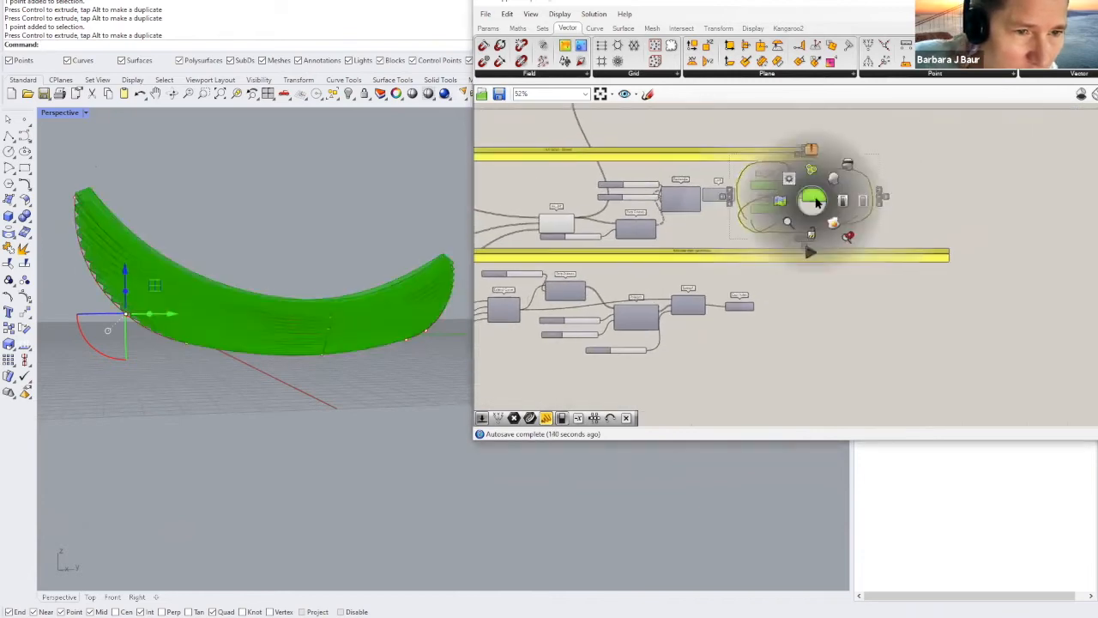
{"action": "left_click", "coordinate": [835, 179]}
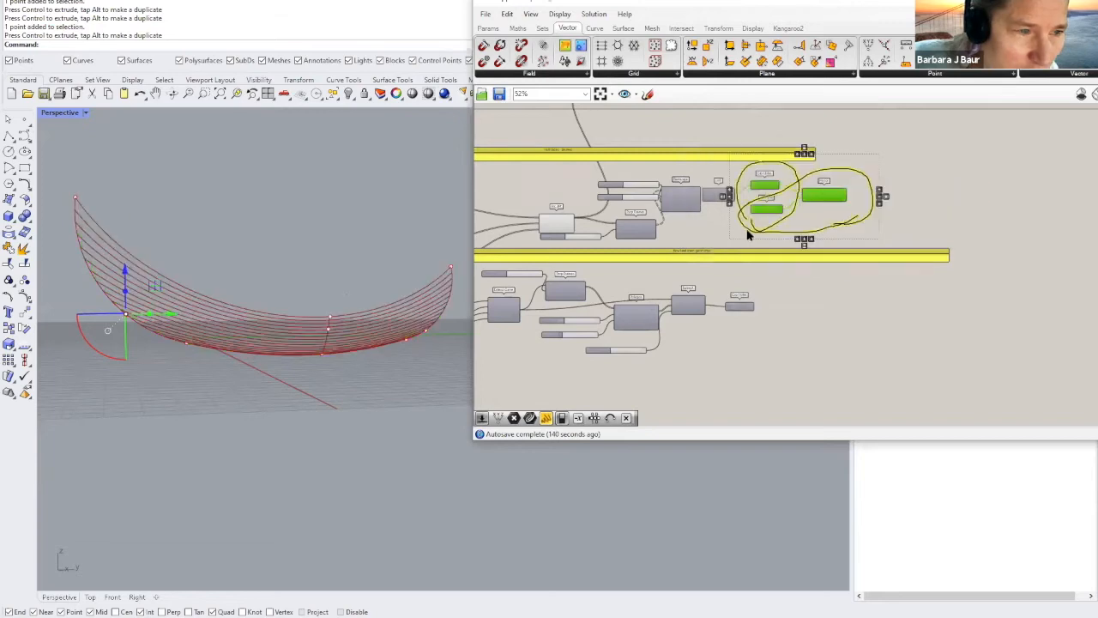
Step: Turn off the preview of the Arc 3Pt component that generates the strake curves
{"action": "scroll", "coordinate": [620, 226], "scroll_direction": "down", "scroll_amount": 3}
{"action": "scroll", "coordinate": [622, 216], "scroll_direction": "up", "scroll_amount": 4}
{"action": "scroll", "coordinate": [624, 218], "scroll_direction": "up", "scroll_amount": 2}
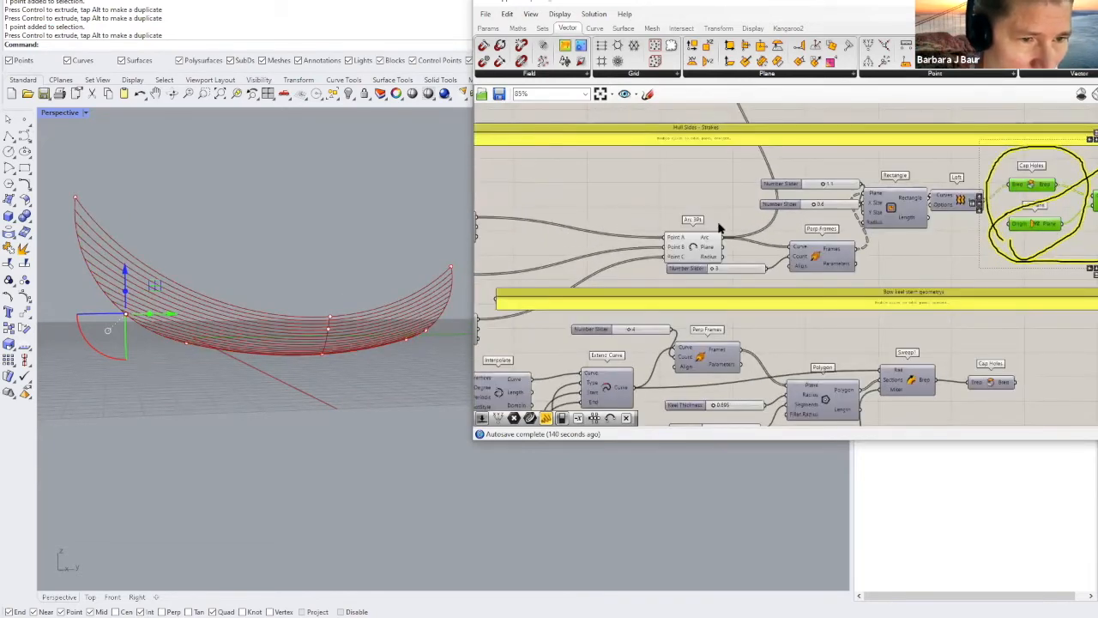
{"action": "left_click", "coordinate": [697, 247]}
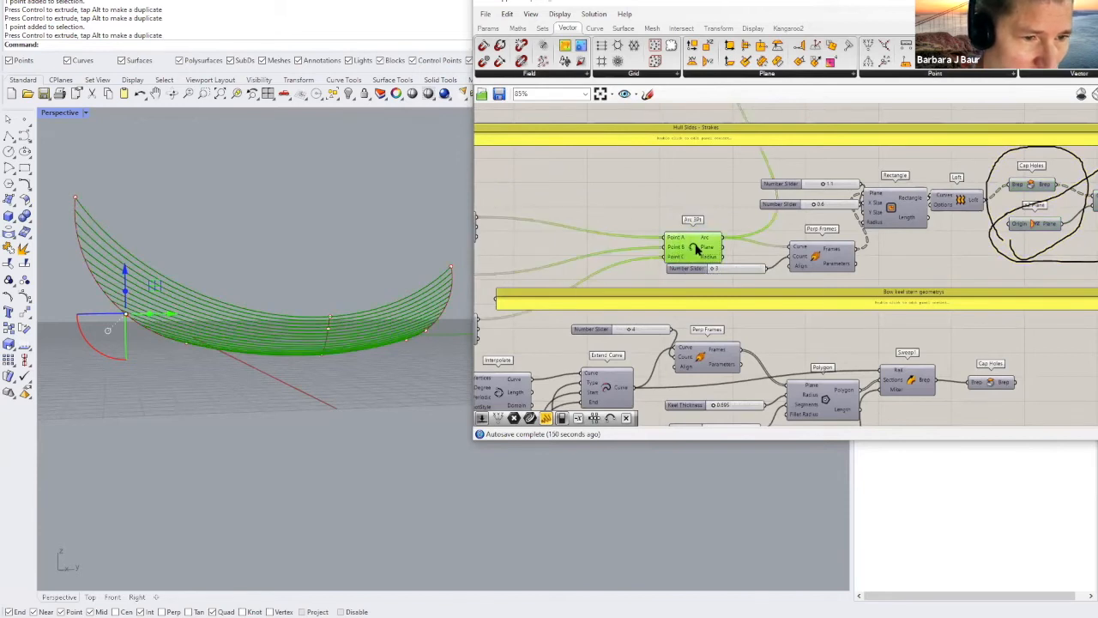
{"action": "middle_click", "coordinate": [696, 248]}
{"action": "left_click", "coordinate": [738, 213]}
Step: Turn off the previews of the three Arc 3Pt components fed by the Point parameters at the start of the definition
{"action": "scroll", "coordinate": [414, 353], "scroll_direction": "down", "scroll_amount": 5}
{"action": "scroll", "coordinate": [357, 359], "scroll_direction": "up", "scroll_amount": 3}
{"action": "scroll", "coordinate": [589, 254], "scroll_direction": "down", "scroll_amount": 2}
{"action": "right_click_drag", "start_coordinate": [710, 244], "coordinate": [876, 221]}
{"action": "left_click_drag", "start_coordinate": [615, 170], "coordinate": [570, 352]}
{"action": "middle_click", "coordinate": [590, 324]}
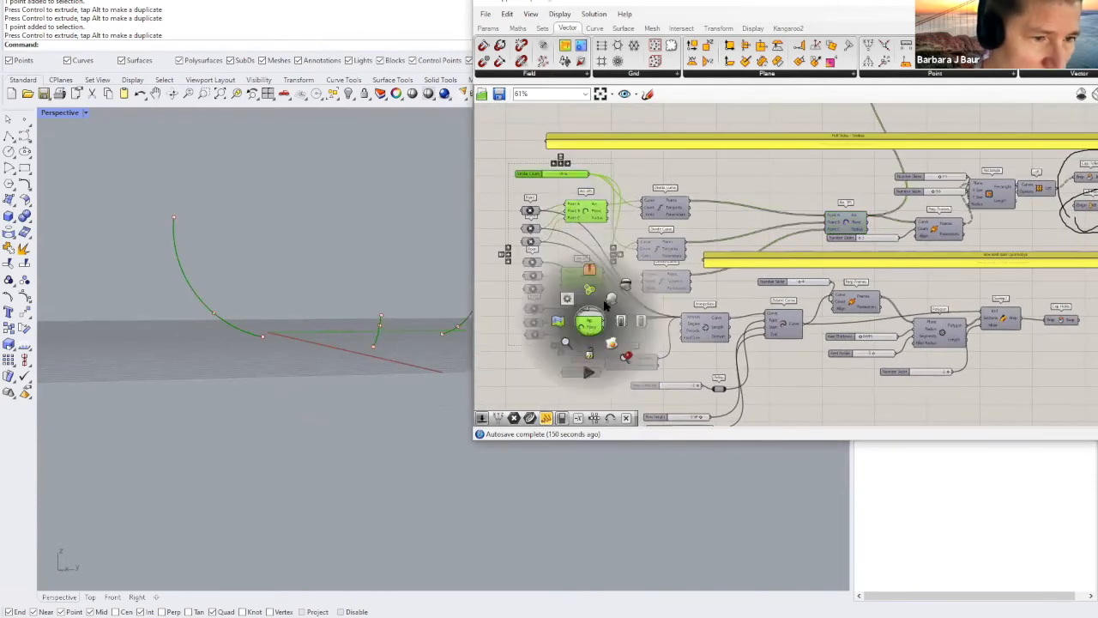
{"action": "left_click", "coordinate": [628, 283]}
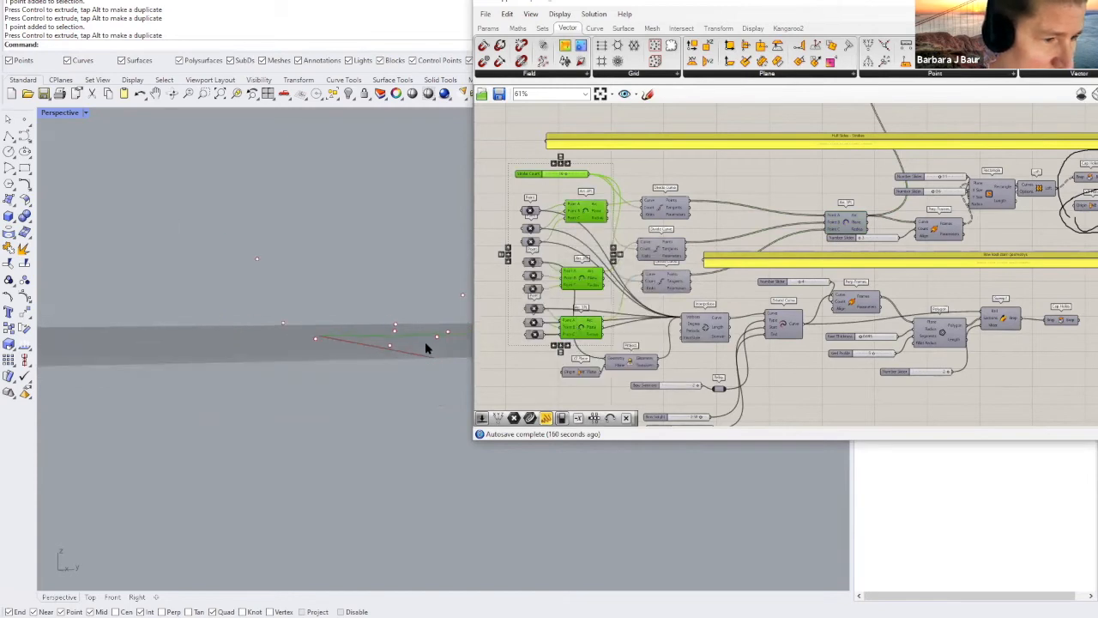
Step: Move the Interpolate component slightly down and the Project component slightly up and to the left, towards the YZ Plane component
{"action": "right_click_drag", "start_coordinate": [404, 345], "coordinate": [378, 361]}
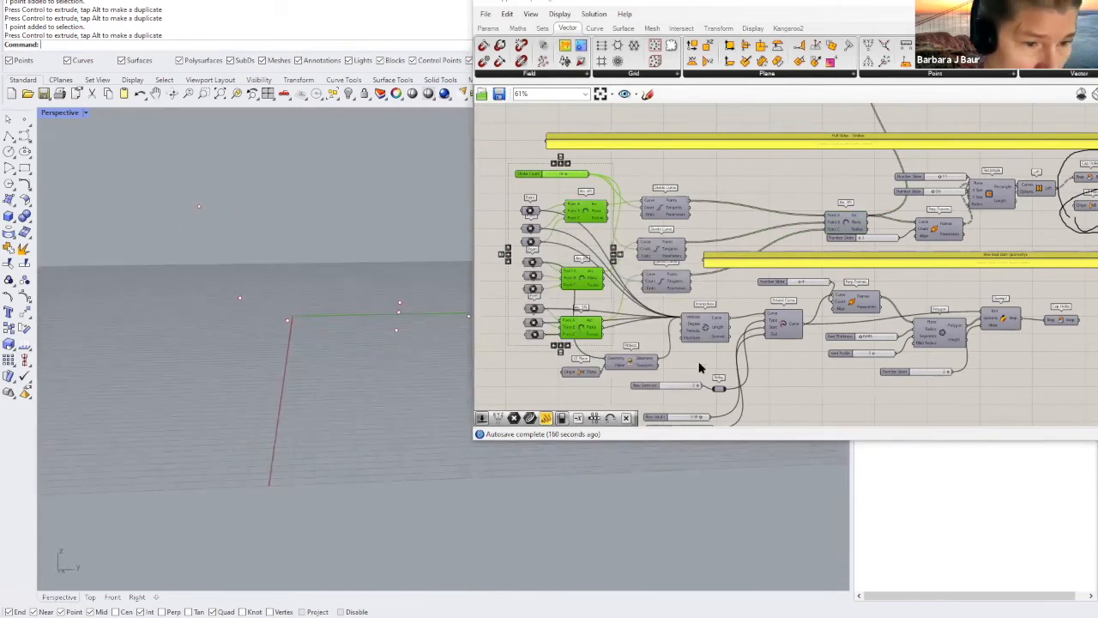
{"action": "scroll", "coordinate": [699, 368], "scroll_direction": "up", "scroll_amount": 2}
{"action": "scroll", "coordinate": [709, 366], "scroll_direction": "up", "scroll_amount": 3}
{"action": "right_click_drag", "start_coordinate": [709, 366], "coordinate": [728, 293]}
{"action": "left_click", "coordinate": [734, 240]}
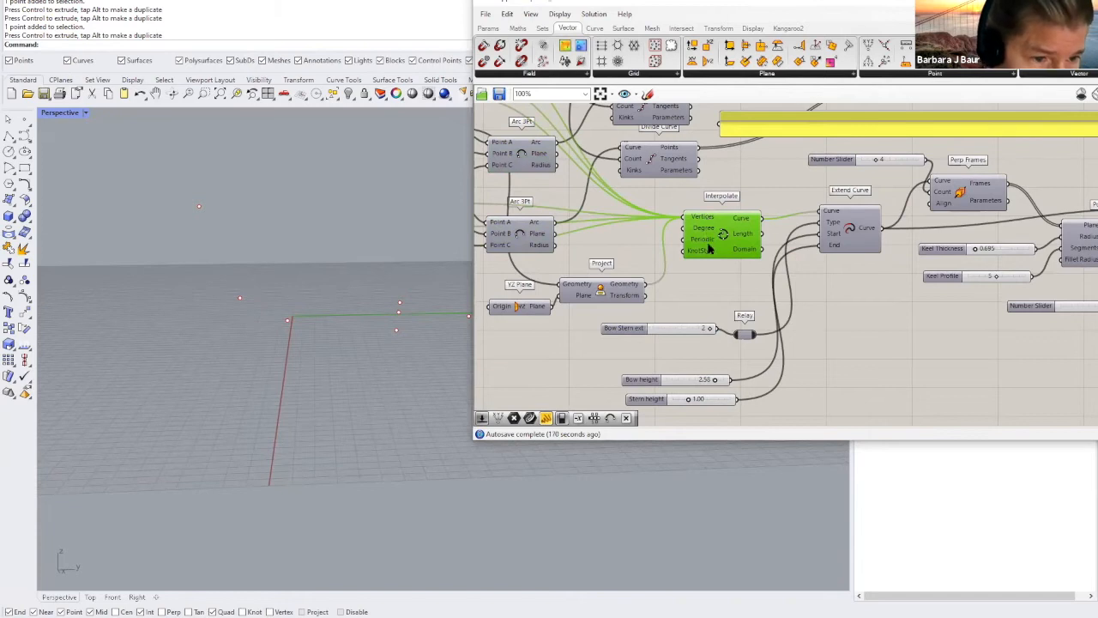
{"action": "left_click_drag", "start_coordinate": [724, 255], "coordinate": [724, 271]}
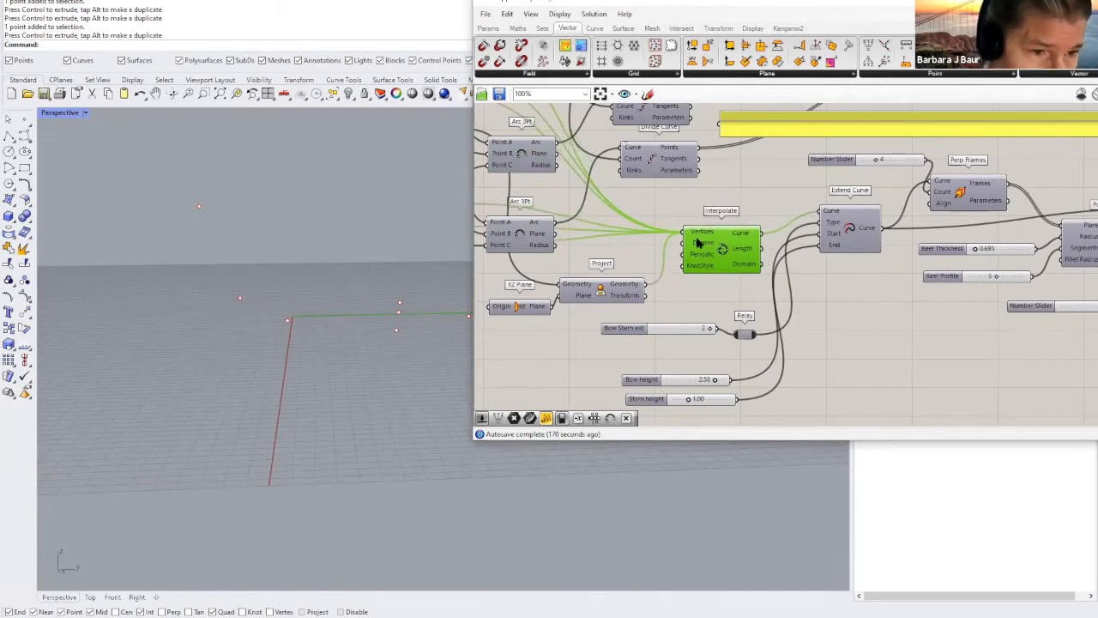
{"action": "left_click_drag", "start_coordinate": [638, 297], "coordinate": [629, 291]}
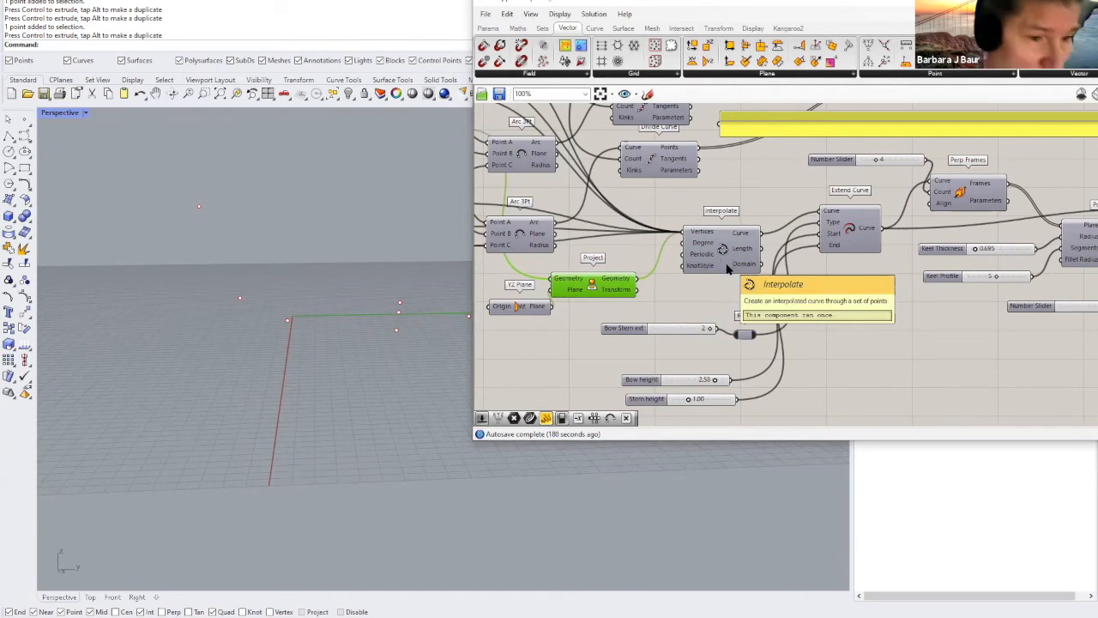
Step: Inspect the Point parameters feeding the Interpolate component and turn on its preview
{"action": "right_click_drag", "start_coordinate": [719, 249], "coordinate": [787, 318]}
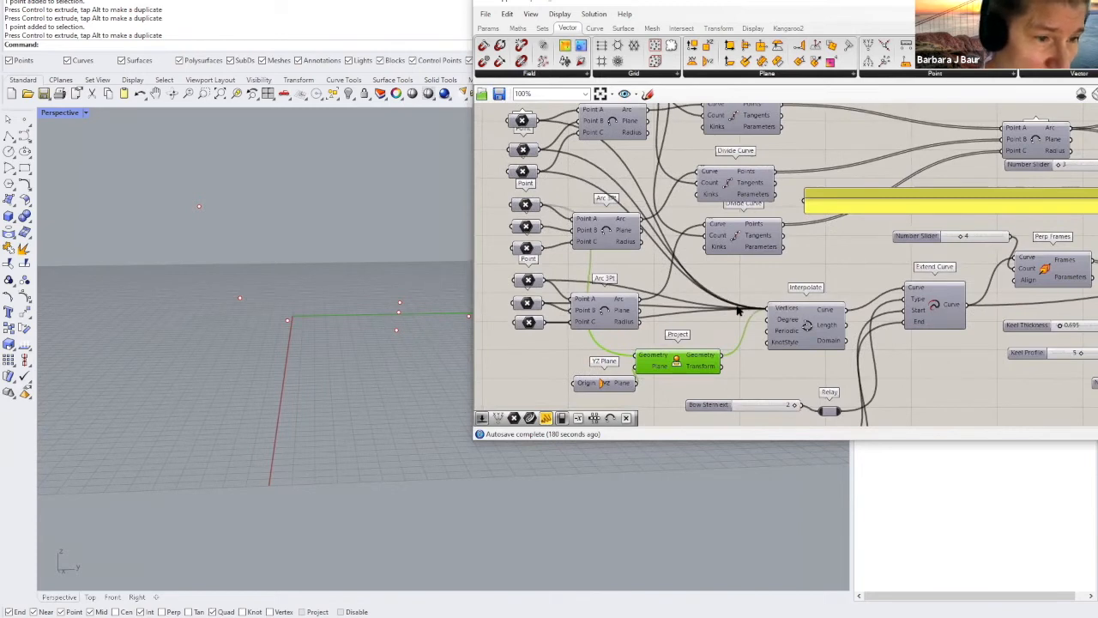
{"action": "left_click", "coordinate": [527, 120]}
{"action": "left_click", "coordinate": [525, 149]}
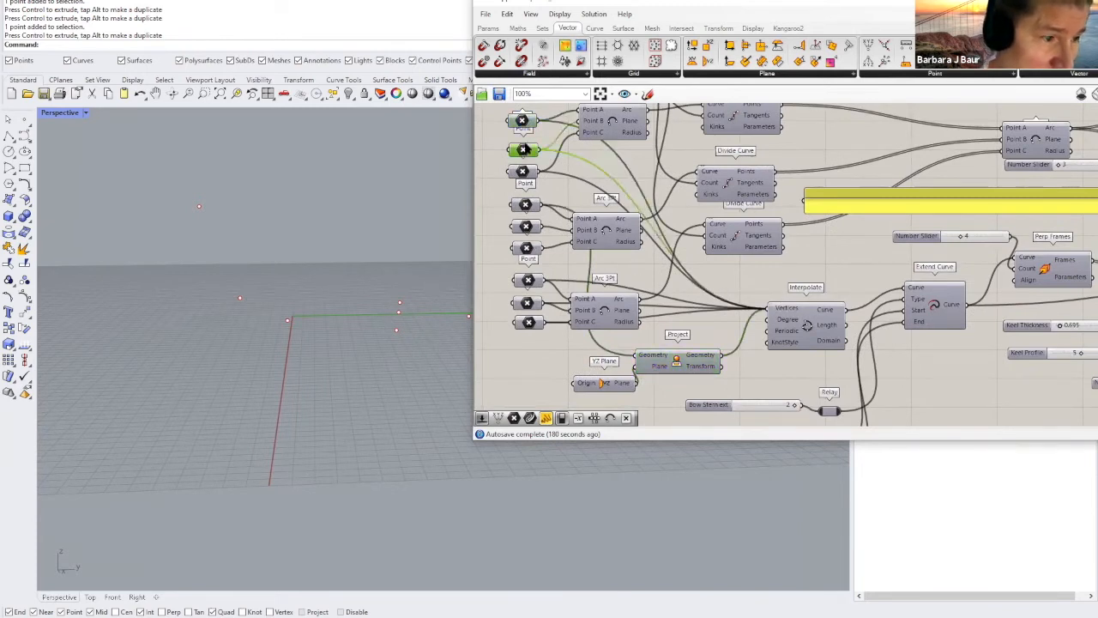
{"action": "right_click_drag", "start_coordinate": [424, 316], "coordinate": [387, 328]}
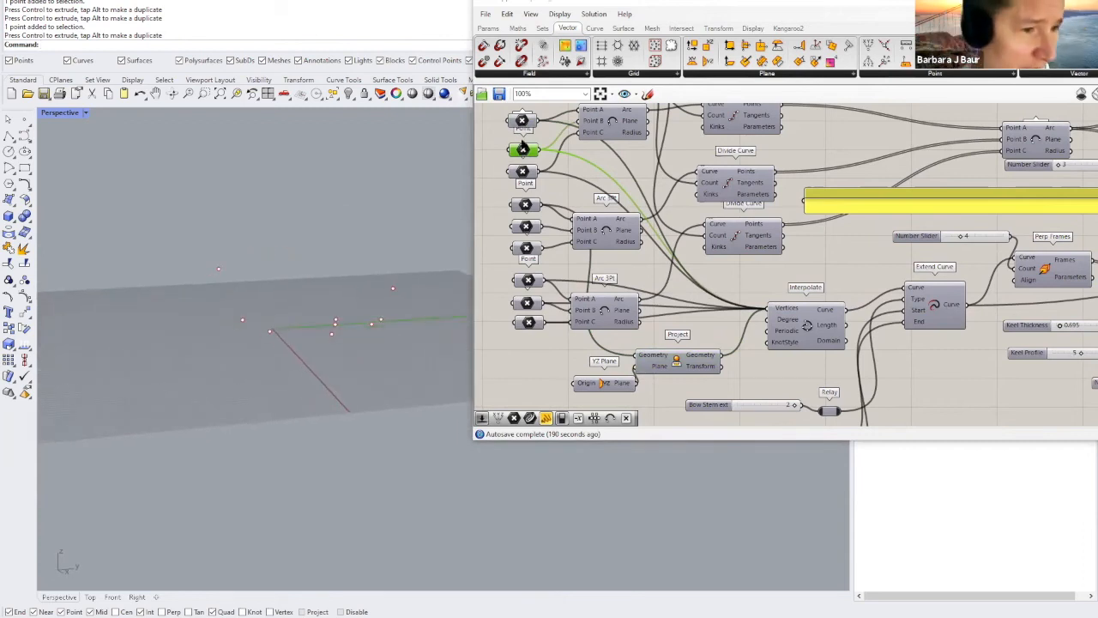
{"action": "left_click", "coordinate": [795, 333]}
{"action": "middle_click", "coordinate": [800, 335]}
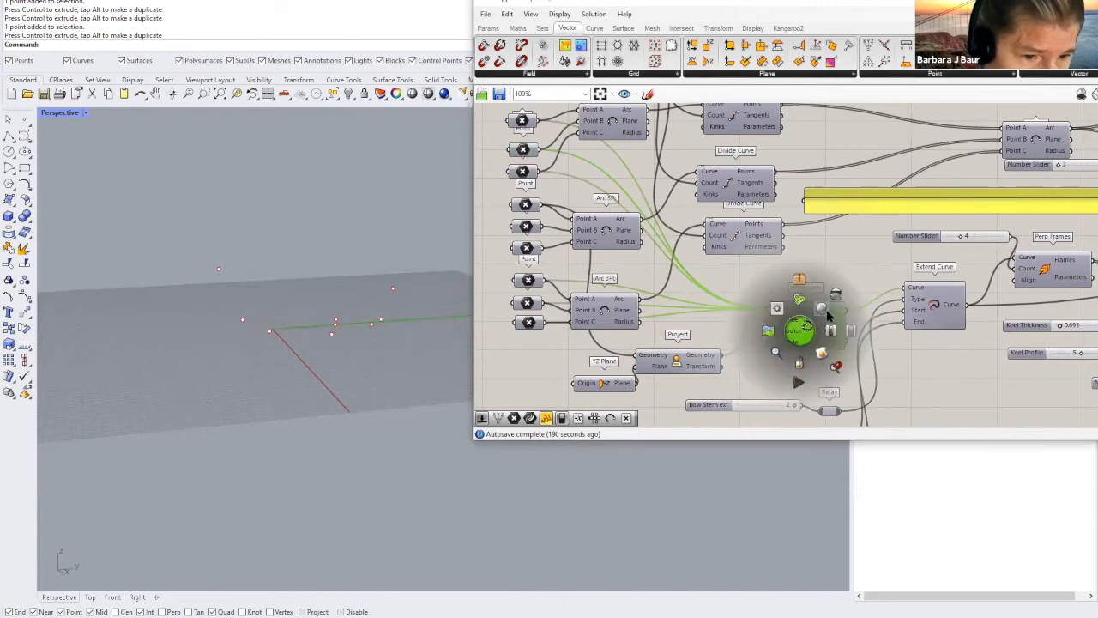
{"action": "left_click", "coordinate": [786, 332]}
Step: Examine the interpolated keel curve against the input points from several angles and select the midship bottom point
{"action": "scroll", "coordinate": [331, 345], "scroll_direction": "up", "scroll_amount": 5}
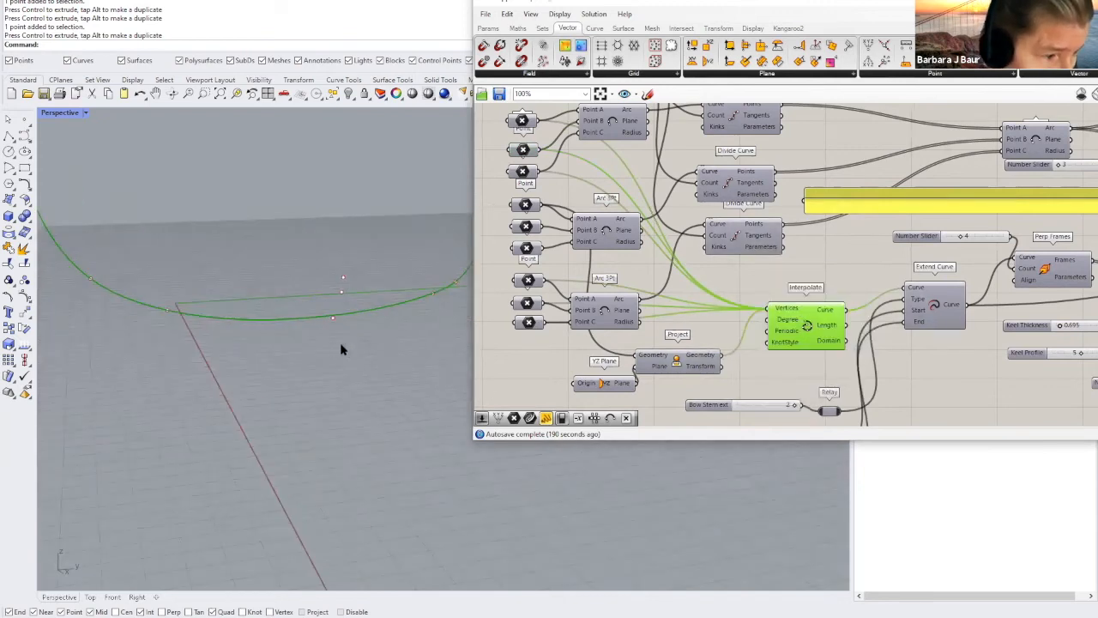
{"action": "scroll", "coordinate": [341, 348], "scroll_direction": "down", "scroll_amount": 3}
{"action": "right_click_drag", "start_coordinate": [341, 355], "coordinate": [467, 347]}
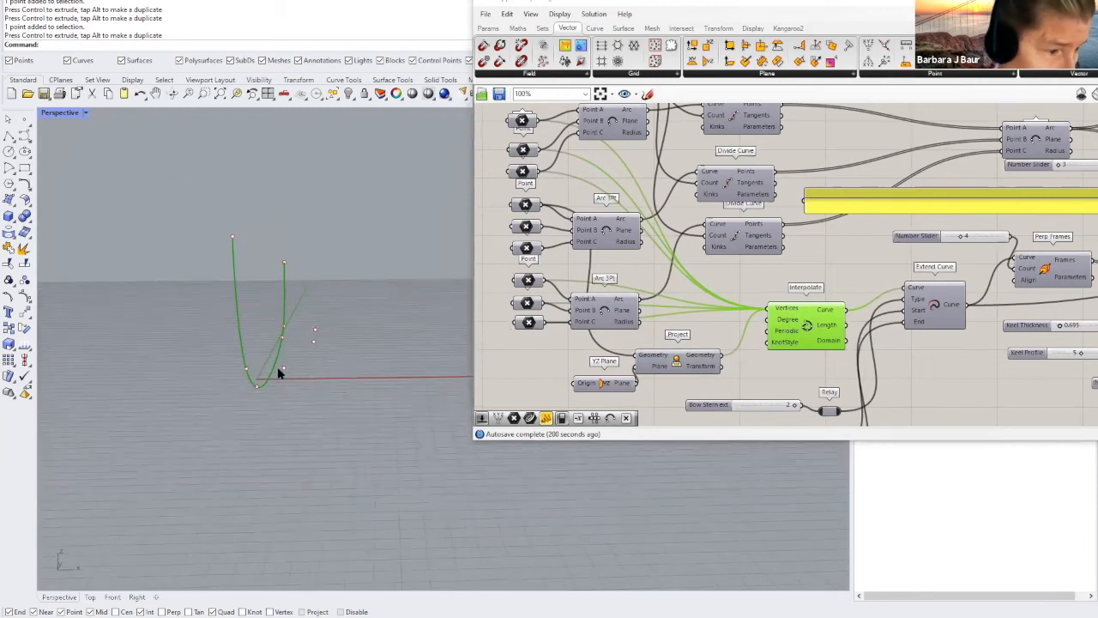
{"action": "scroll", "coordinate": [277, 366], "scroll_direction": "up", "scroll_amount": 2}
{"action": "scroll", "coordinate": [278, 367], "scroll_direction": "down", "scroll_amount": 1}
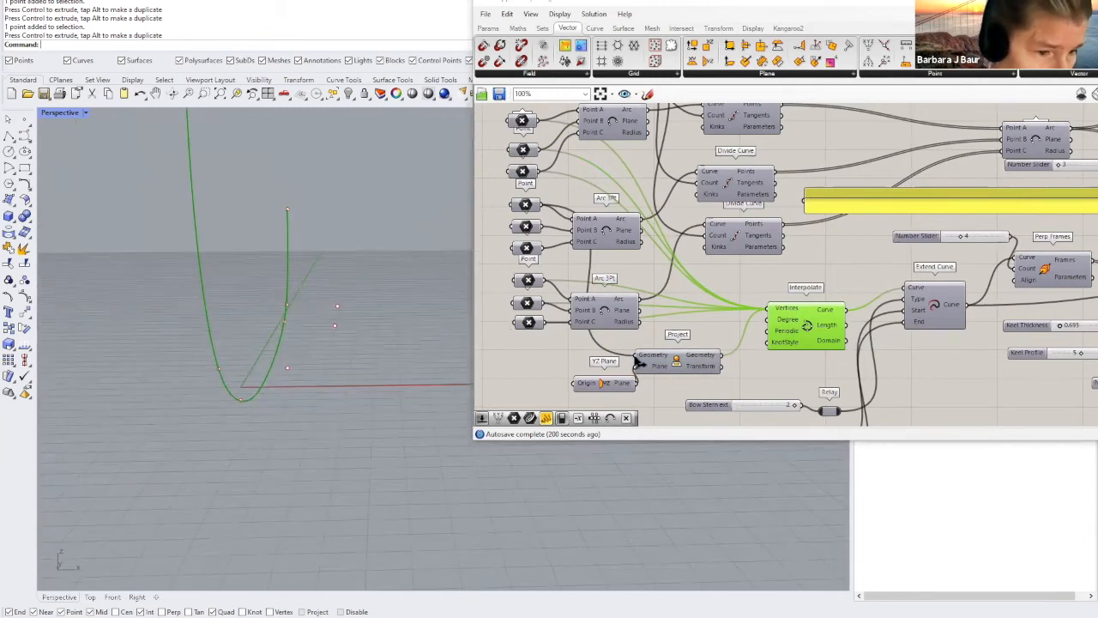
{"action": "left_click", "coordinate": [288, 369]}
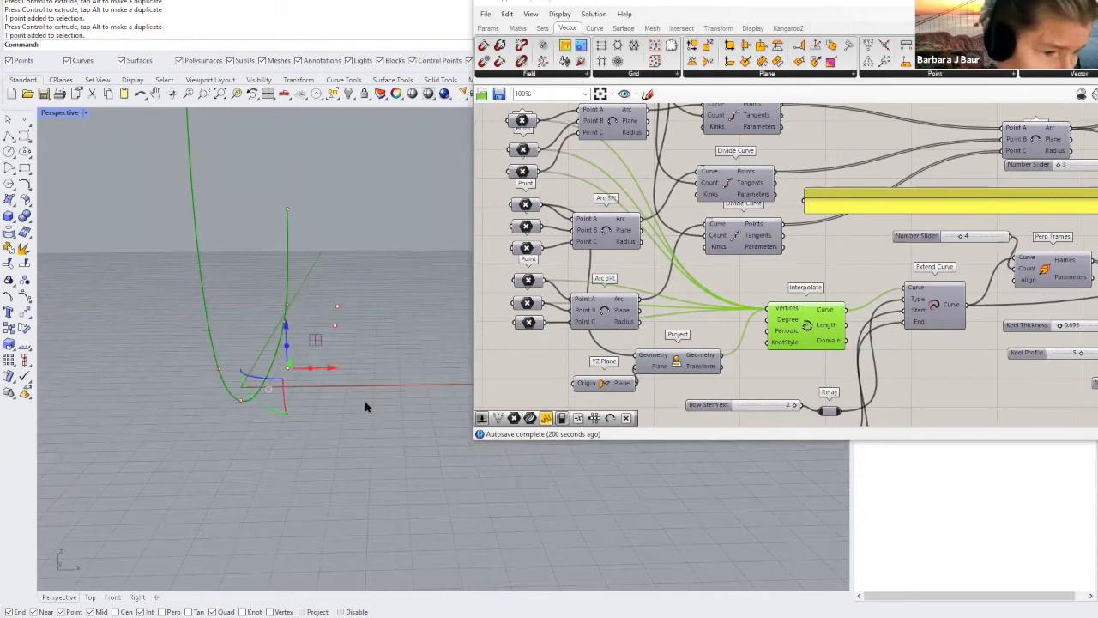
Step: Shift the Project component slightly right and the YZ Plane component slightly up, and check the projected point on the keel curve
{"action": "left_click_drag", "start_coordinate": [671, 363], "coordinate": [687, 364]}
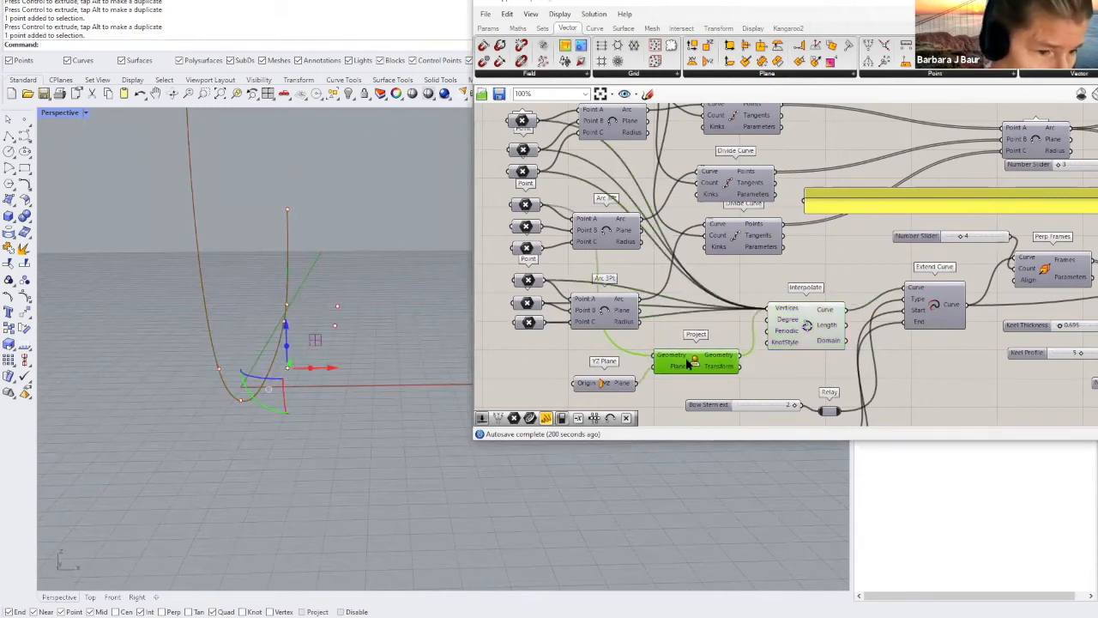
{"action": "left_click_drag", "start_coordinate": [612, 388], "coordinate": [608, 382]}
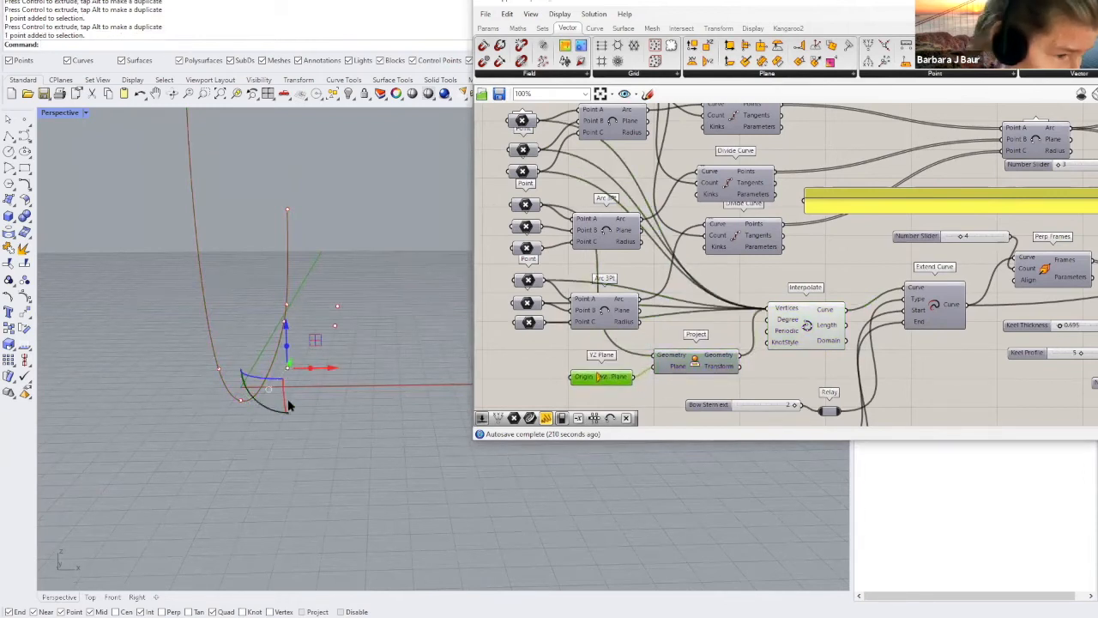
{"action": "right_click_drag", "start_coordinate": [313, 411], "coordinate": [225, 409]}
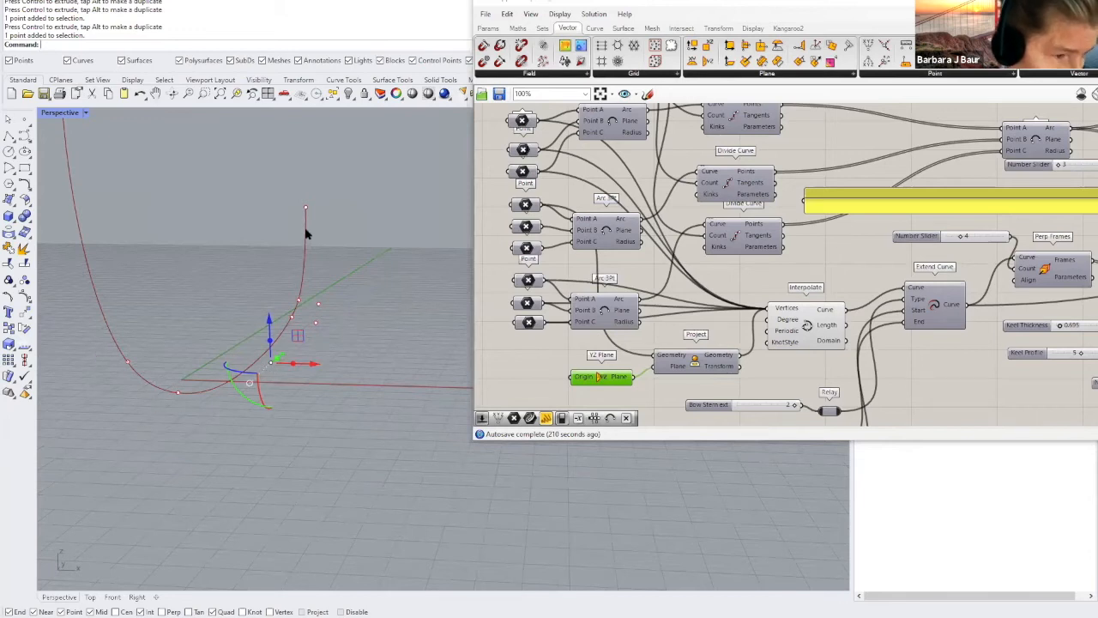
{"action": "right_click_drag", "start_coordinate": [281, 401], "coordinate": [314, 404]}
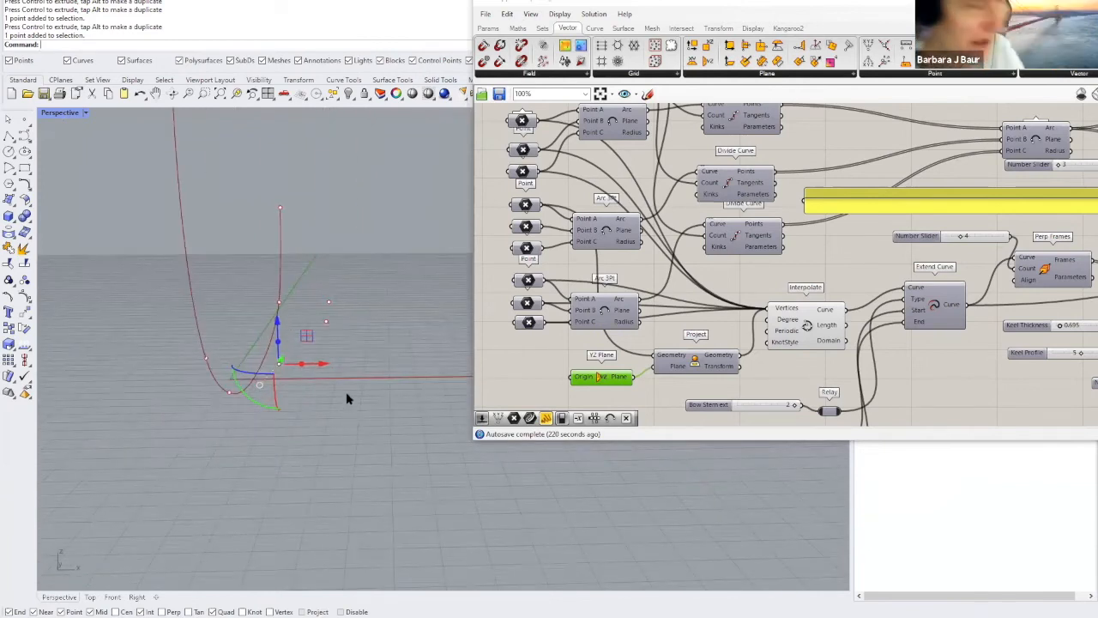
{"action": "mouse_move", "coordinate": [340, 397]}
{"action": "right_mouse_down"}
{"action": "mouse_move", "coordinate": [368, 380]}
{"action": "mouse_move", "coordinate": [345, 395]}
{"action": "right_mouse_up"}
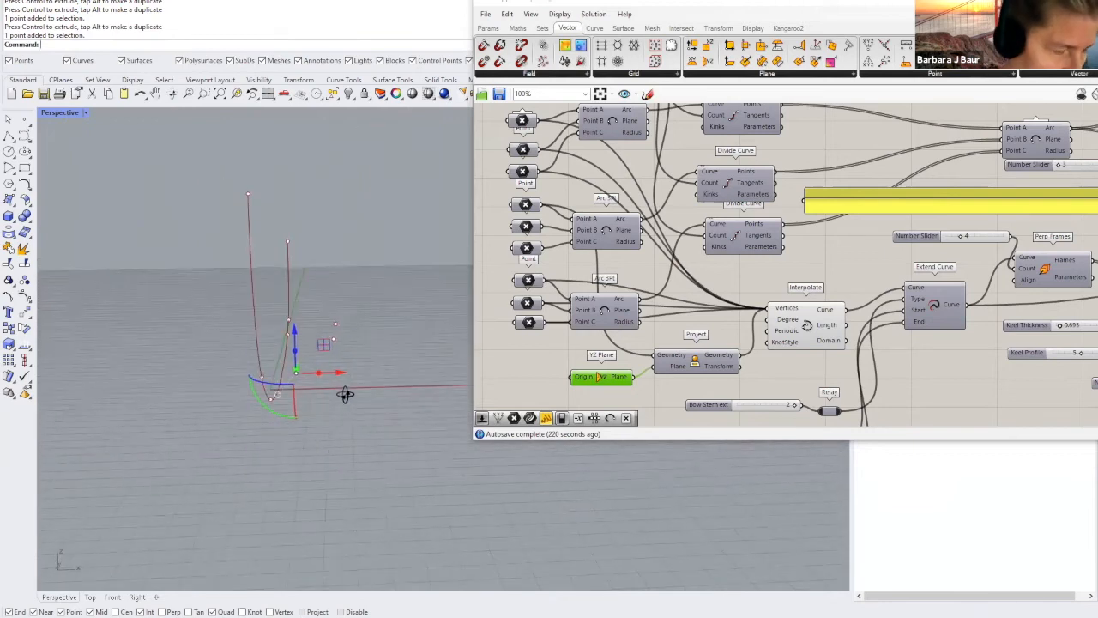
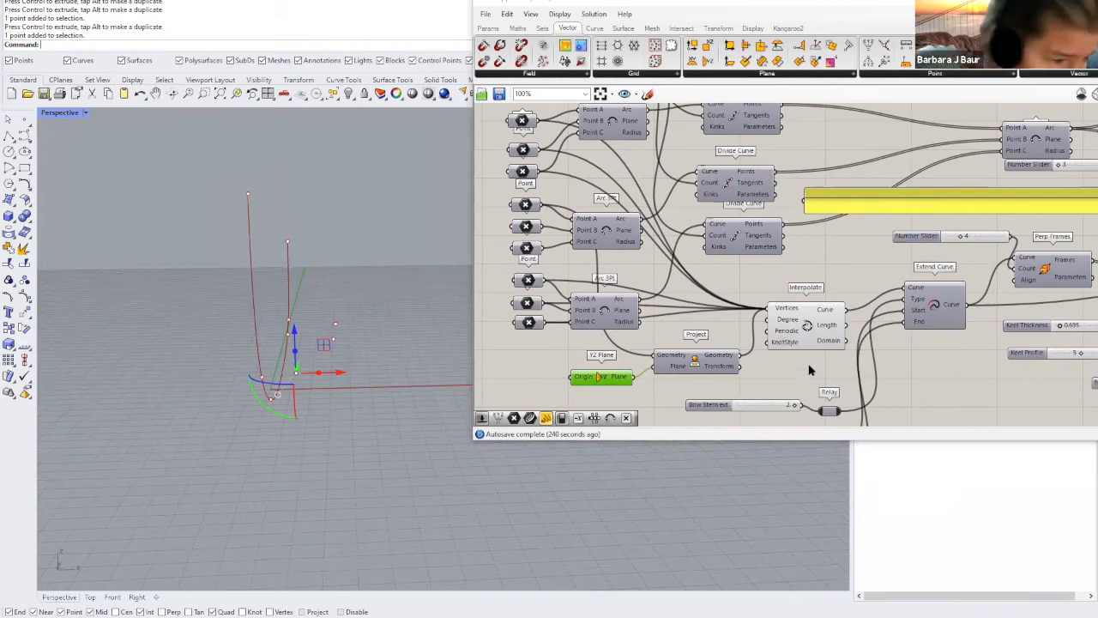
Step: Turn on the Extend Curve component's preview and view the keel curve with its extended bow and stern from the side
{"action": "scroll", "coordinate": [821, 371], "scroll_direction": "down", "scroll_amount": 1}
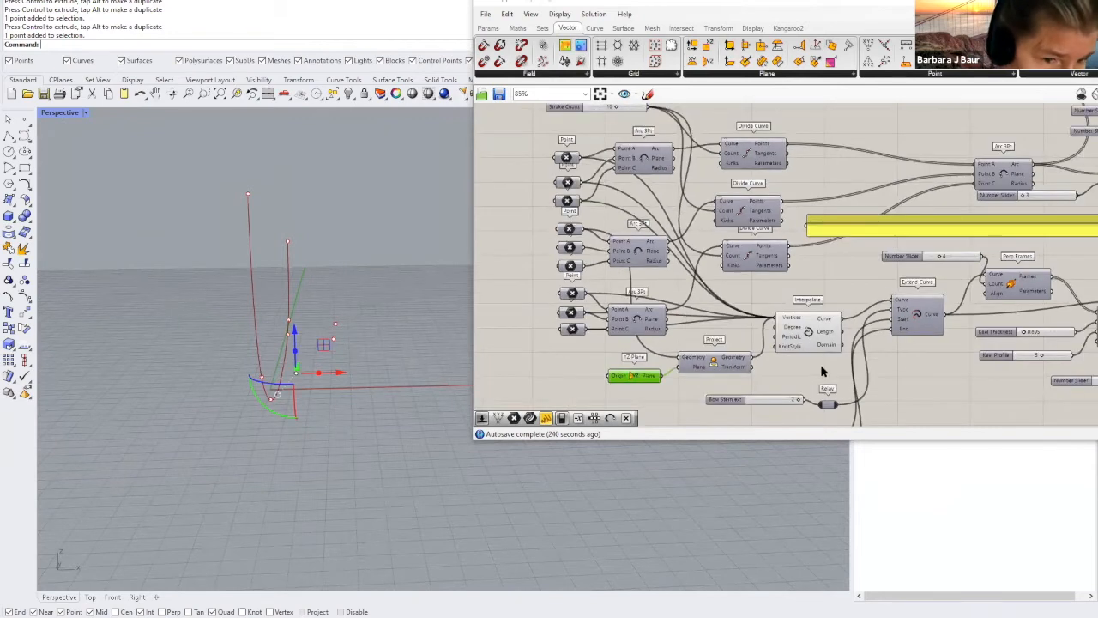
{"action": "right_click_drag", "start_coordinate": [819, 365], "coordinate": [610, 347]}
{"action": "scroll", "coordinate": [295, 406], "scroll_direction": "down", "scroll_amount": 5}
{"action": "right_click_drag", "start_coordinate": [328, 422], "coordinate": [198, 397]}
{"action": "scroll", "coordinate": [693, 344], "scroll_direction": "down", "scroll_amount": 1}
{"action": "right_click_drag", "start_coordinate": [437, 368], "coordinate": [383, 374]}
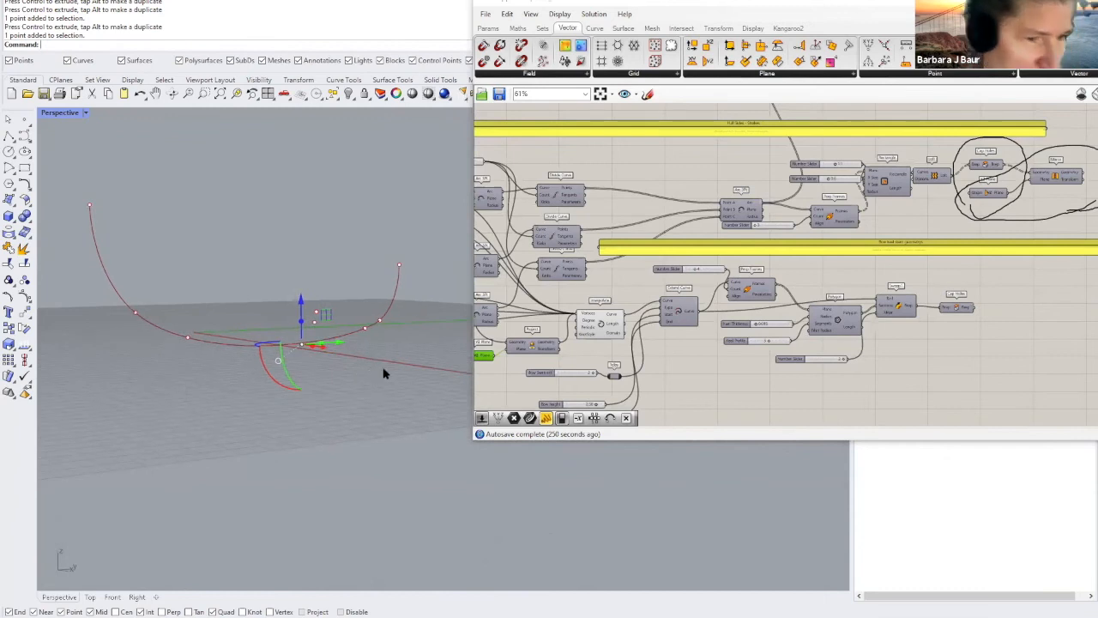
{"action": "left_click", "coordinate": [674, 314]}
{"action": "middle_click", "coordinate": [674, 314]}
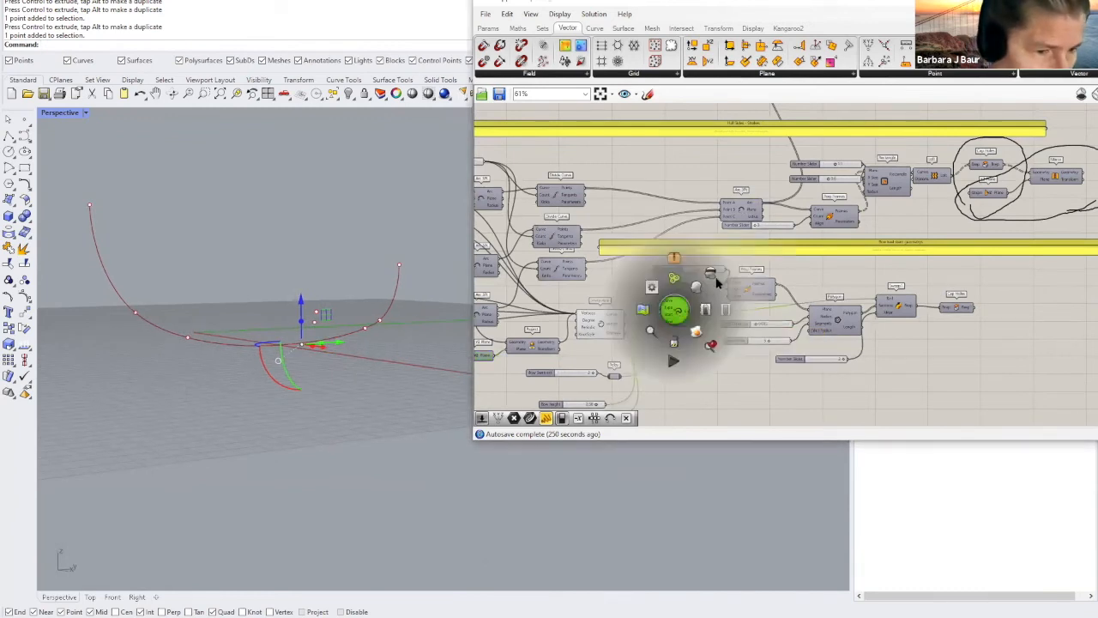
{"action": "left_click", "coordinate": [698, 288]}
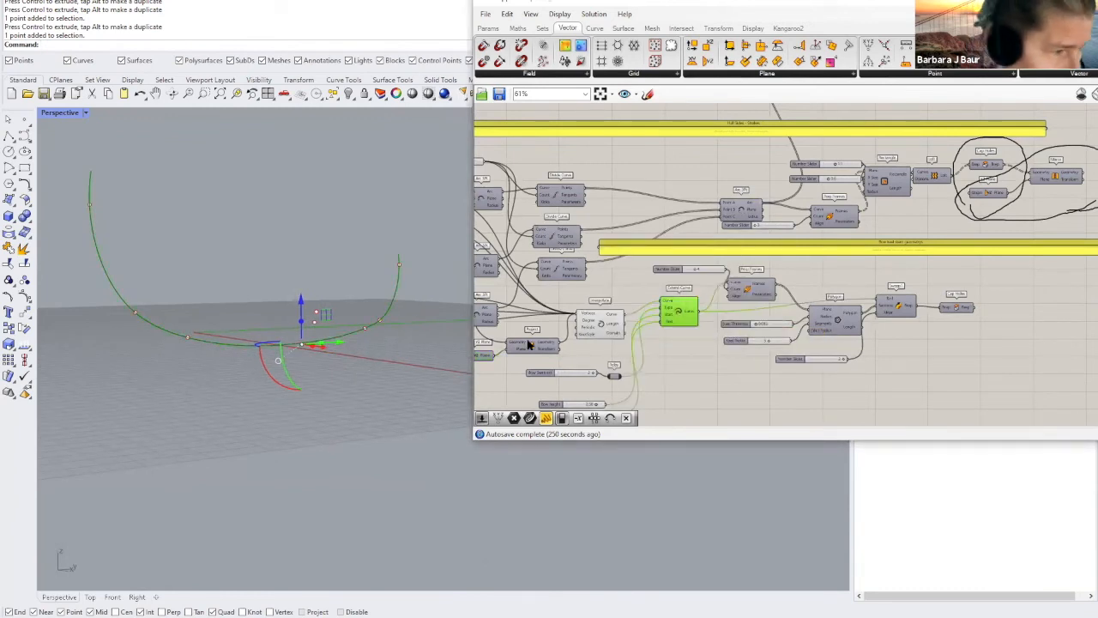
Step: Turn off the Extend Curve preview and toggle the Interpolate preview off and back on to compare the two curves
{"action": "middle_click", "coordinate": [583, 326]}
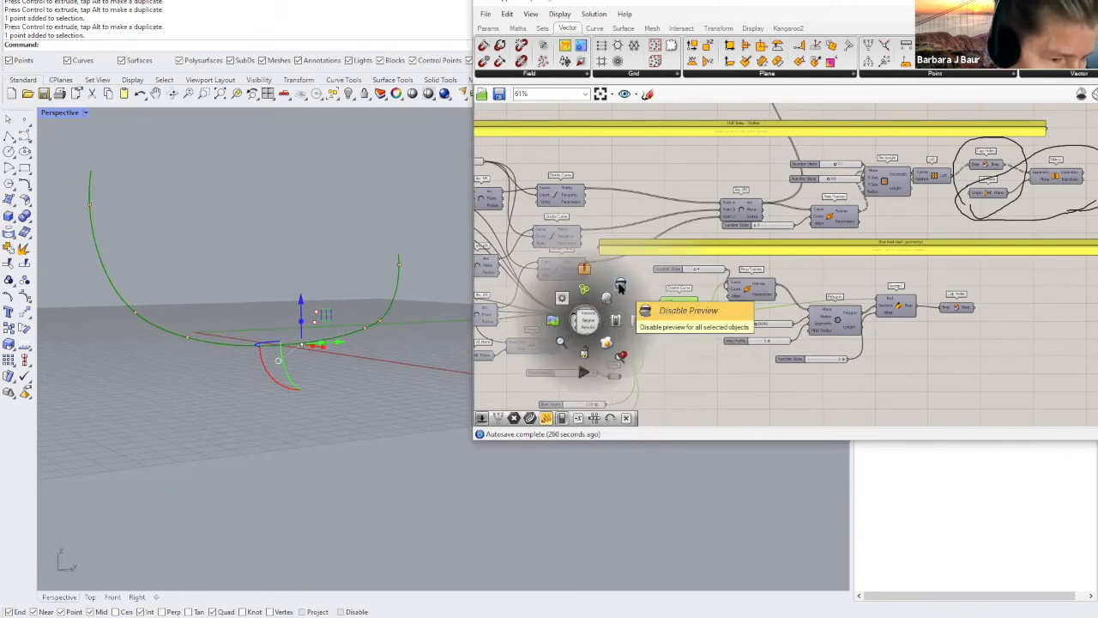
{"action": "left_click", "coordinate": [620, 286]}
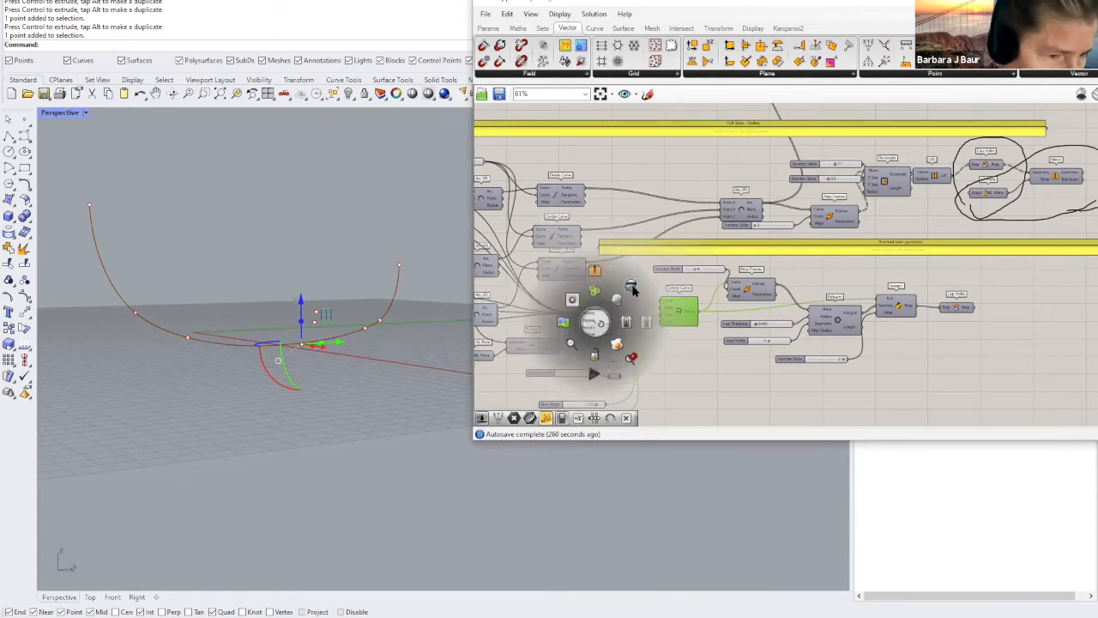
{"action": "left_click", "coordinate": [618, 299]}
{"action": "left_click", "coordinate": [618, 330]}
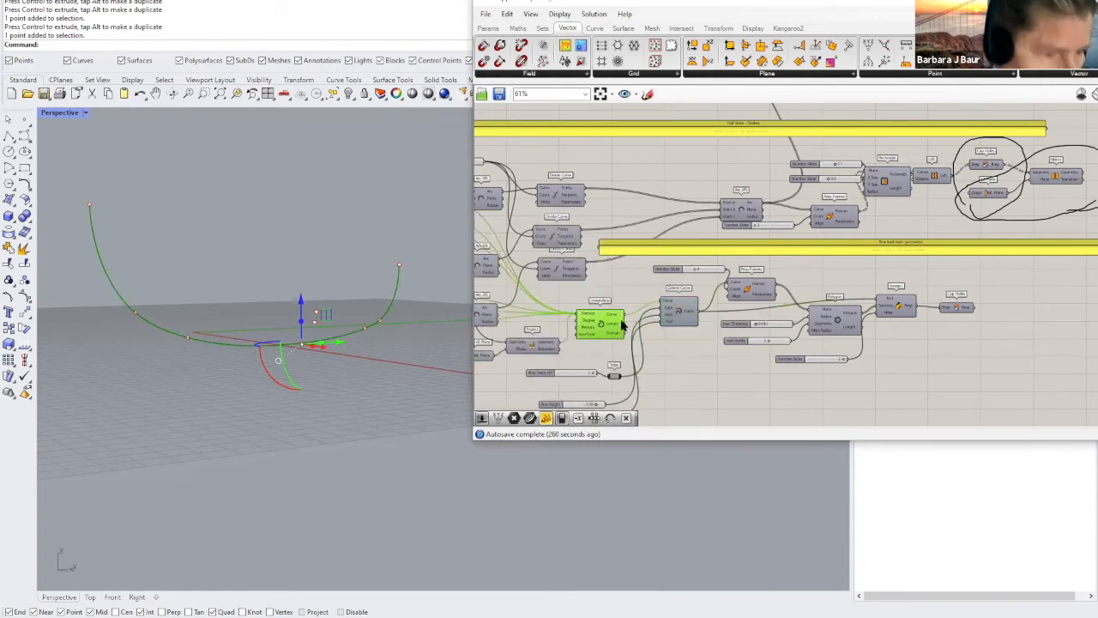
{"action": "middle_click", "coordinate": [614, 318]}
{"action": "left_click", "coordinate": [645, 287]}
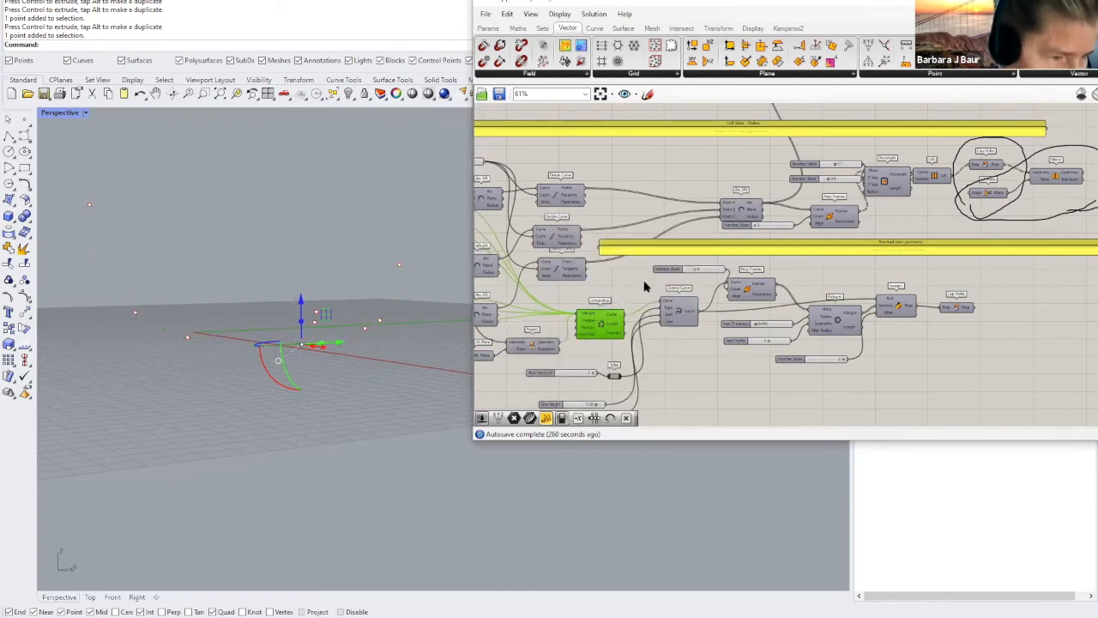
{"action": "middle_click", "coordinate": [682, 319]}
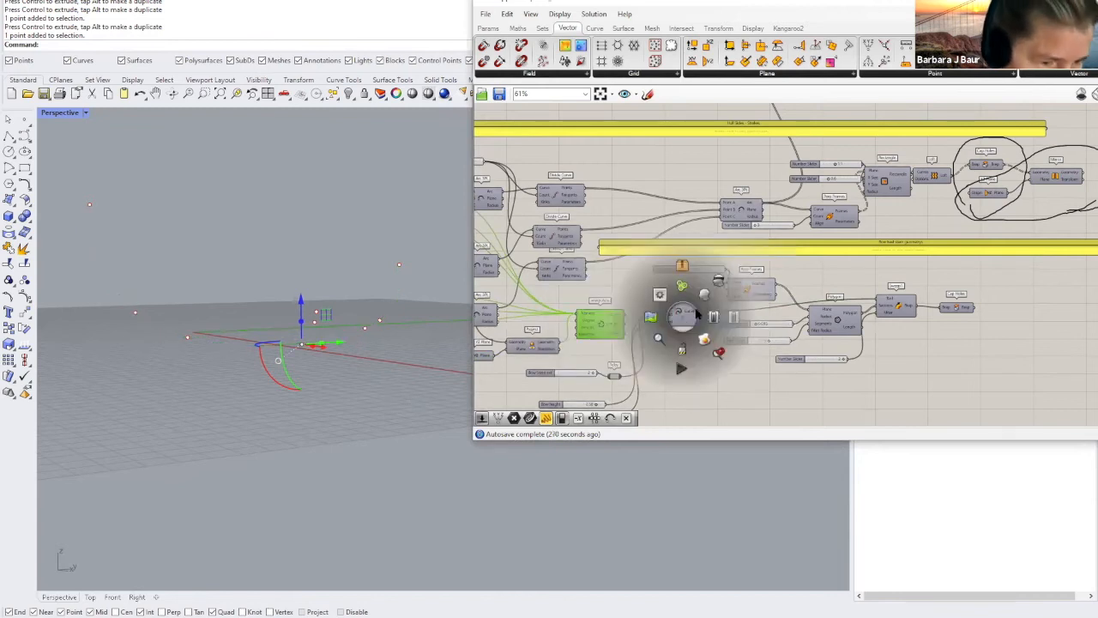
{"action": "left_click", "coordinate": [703, 296]}
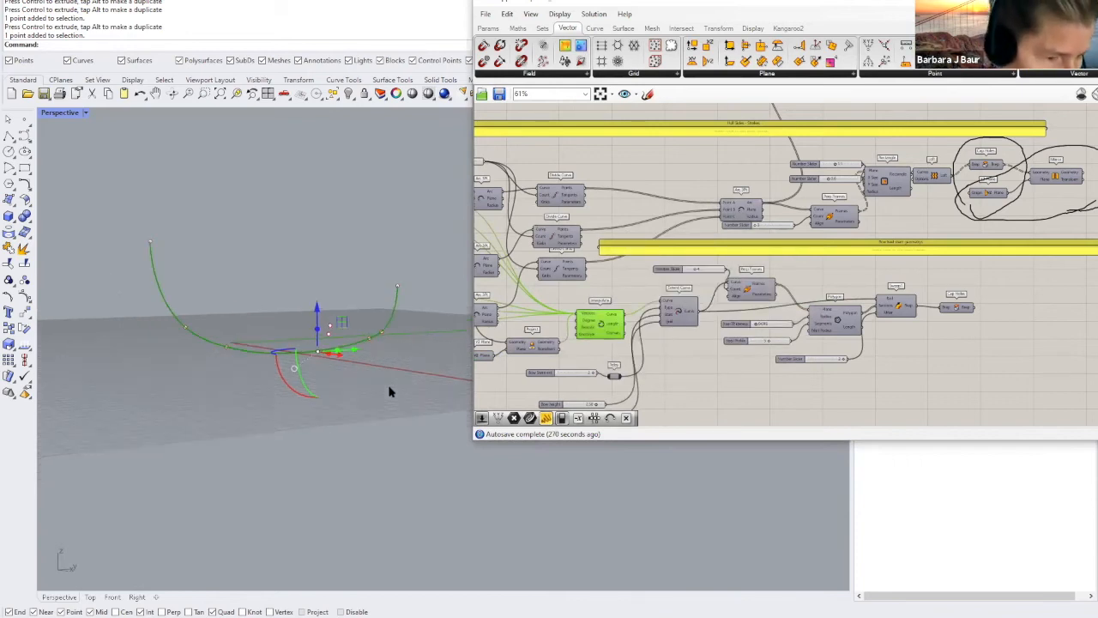
Step: Turn off the Interpolate preview, turn on the Extend Curve preview, and view the extended end of the keel curve up close
{"action": "middle_click", "coordinate": [612, 328]}
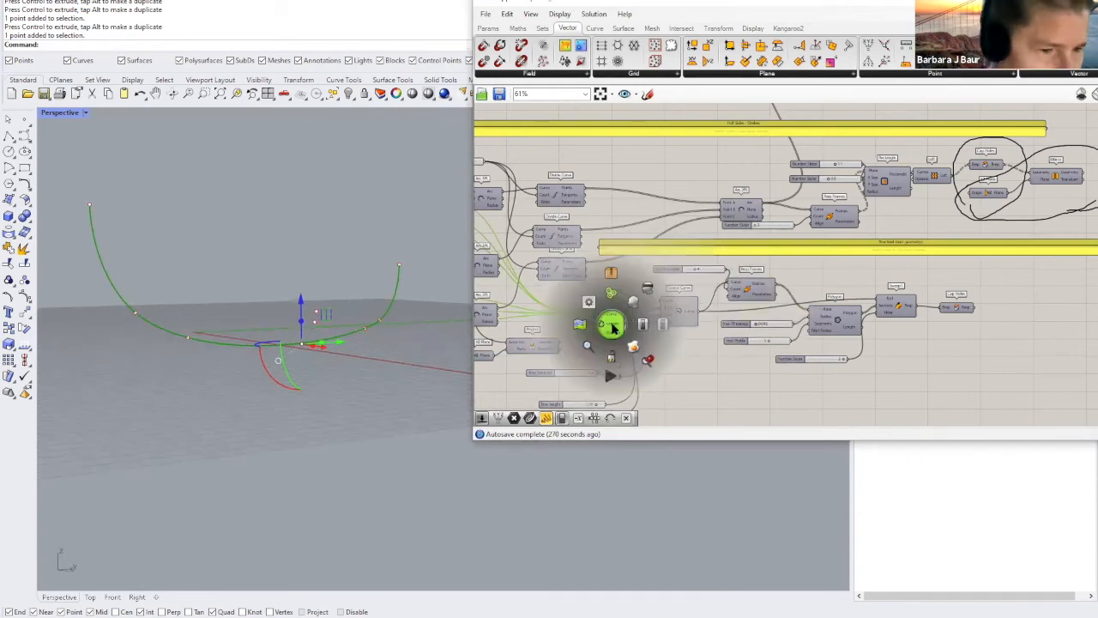
{"action": "left_click", "coordinate": [647, 289]}
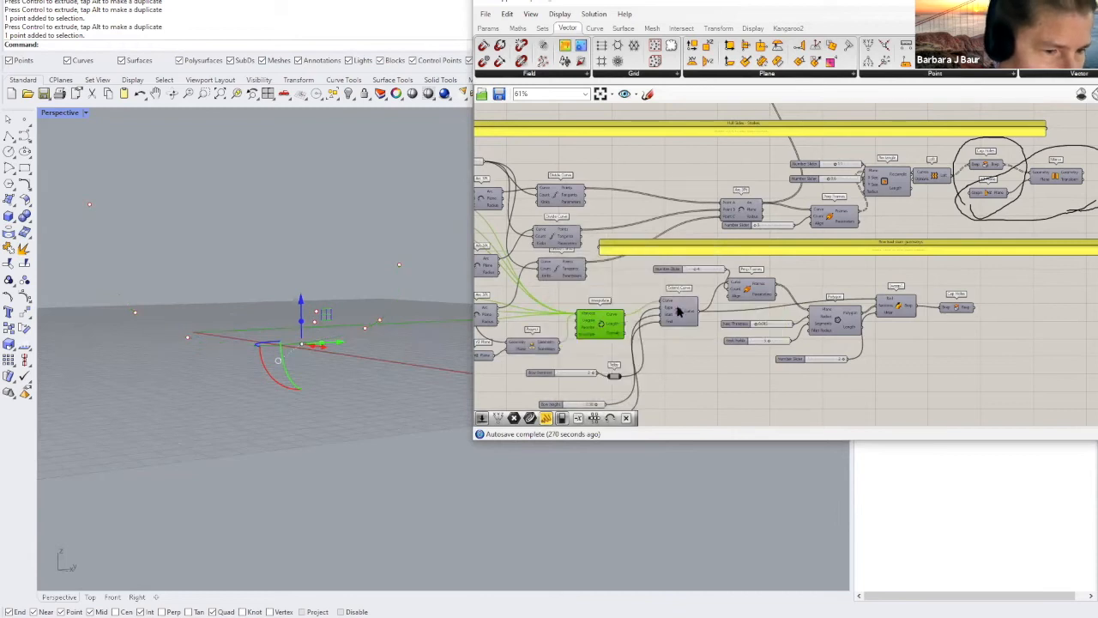
{"action": "left_click", "coordinate": [682, 314]}
{"action": "middle_click", "coordinate": [679, 315]}
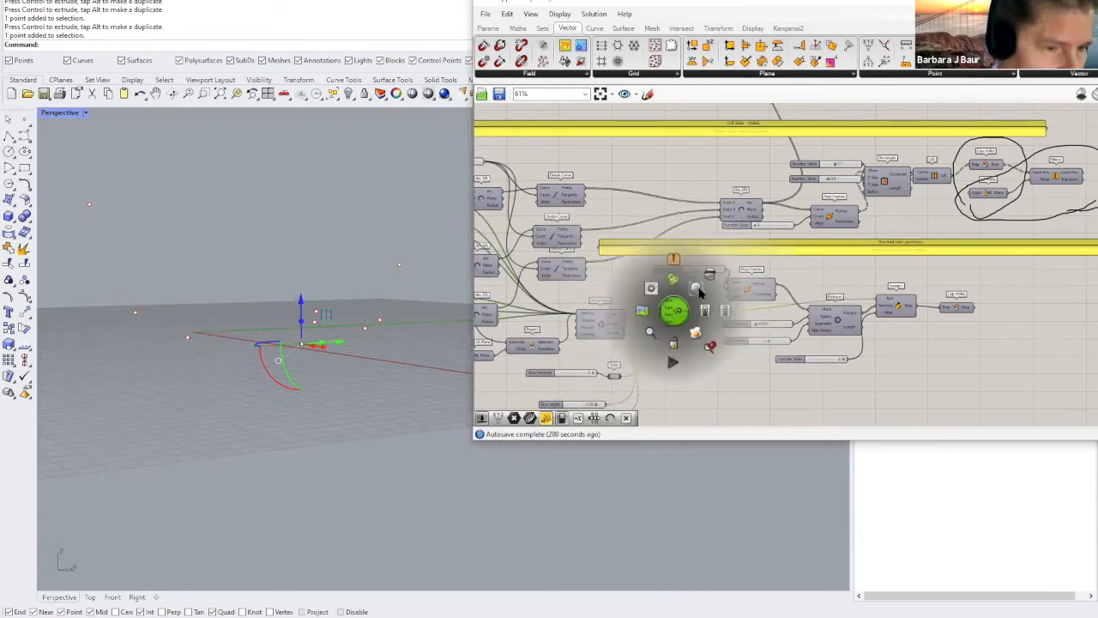
{"action": "left_click", "coordinate": [697, 290]}
{"action": "scroll", "coordinate": [588, 339], "scroll_direction": "down", "scroll_amount": 2}
{"action": "right_click_drag", "start_coordinate": [437, 284], "coordinate": [252, 284]}
{"action": "right_click_drag", "start_coordinate": [178, 225], "coordinate": [243, 259]}
{"action": "scroll", "coordinate": [658, 333], "scroll_direction": "down", "scroll_amount": 2}
Step: Move the Interpolate component slightly up and to the left, and examine the extension options of the Extend Curve's Type input
{"action": "scroll", "coordinate": [658, 333], "scroll_direction": "up", "scroll_amount": 3}
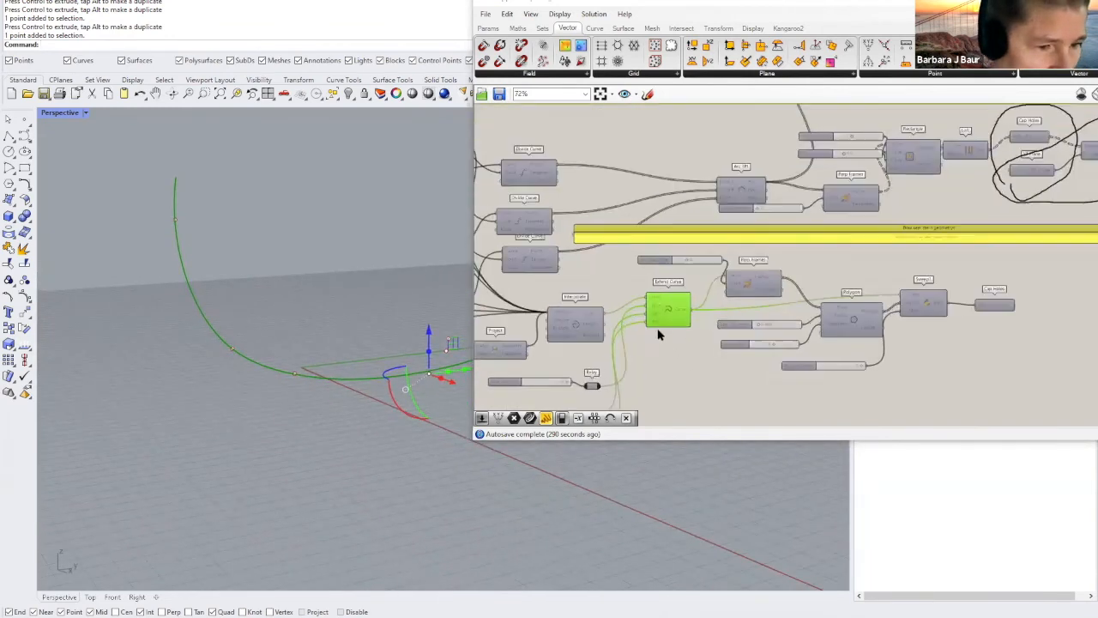
{"action": "scroll", "coordinate": [658, 333], "scroll_direction": "up", "scroll_amount": 2}
{"action": "scroll", "coordinate": [662, 335], "scroll_direction": "down", "scroll_amount": 2}
{"action": "scroll", "coordinate": [668, 347], "scroll_direction": "up", "scroll_amount": 2}
{"action": "right_click_drag", "start_coordinate": [711, 313], "coordinate": [792, 302]}
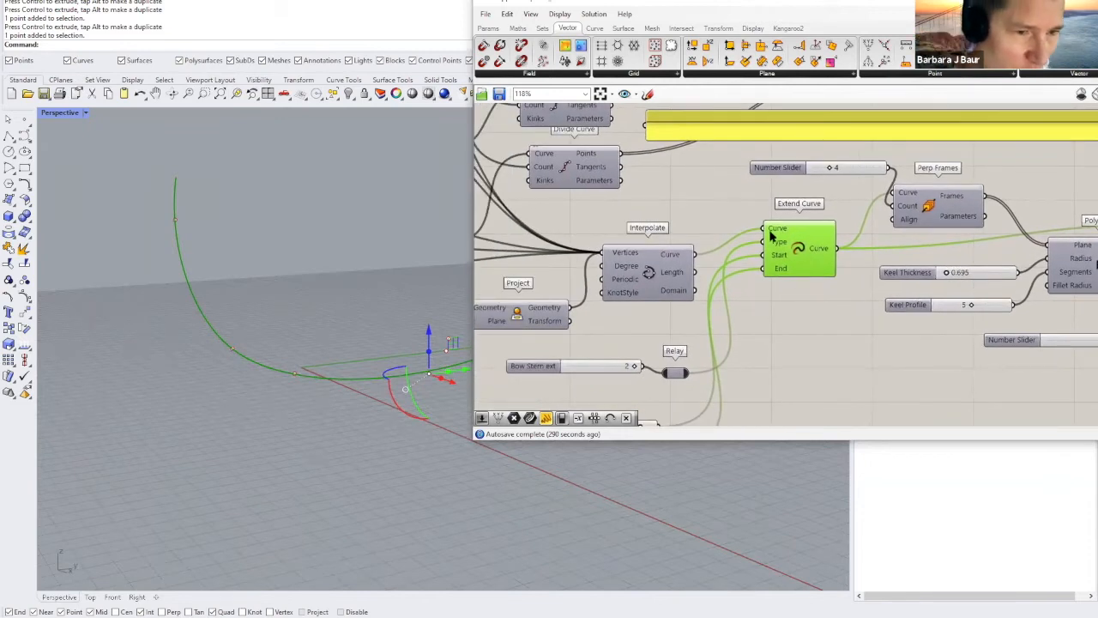
{"action": "left_click_drag", "start_coordinate": [651, 280], "coordinate": [643, 263]}
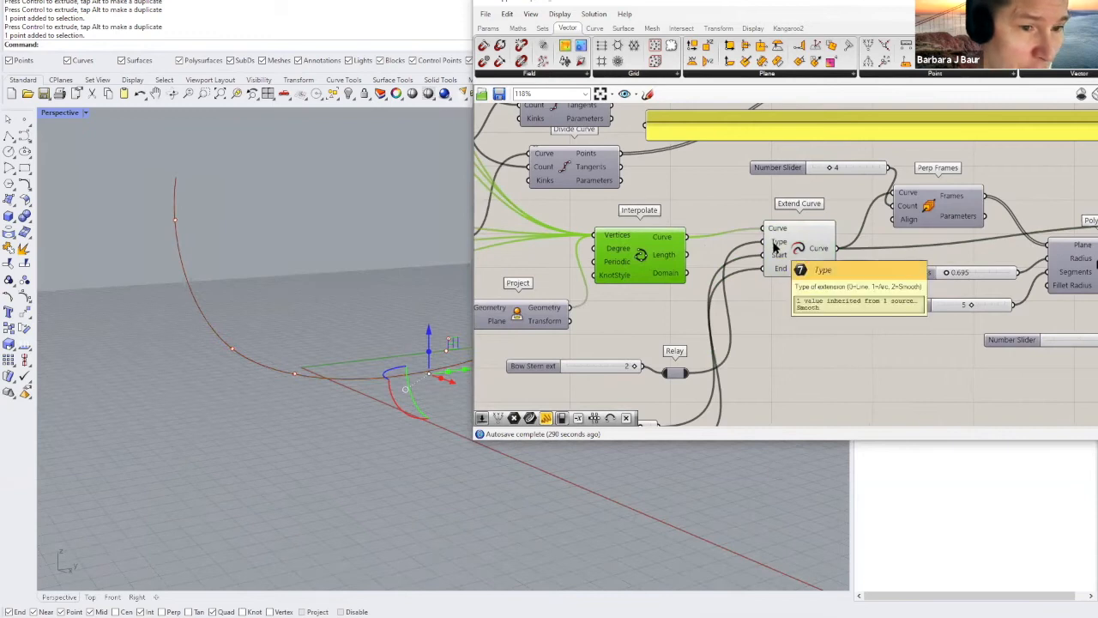
{"action": "scroll", "coordinate": [776, 246], "scroll_direction": "up", "scroll_amount": 3}
{"action": "scroll", "coordinate": [782, 246], "scroll_direction": "up", "scroll_amount": 2}
{"action": "left_click", "coordinate": [783, 244]}
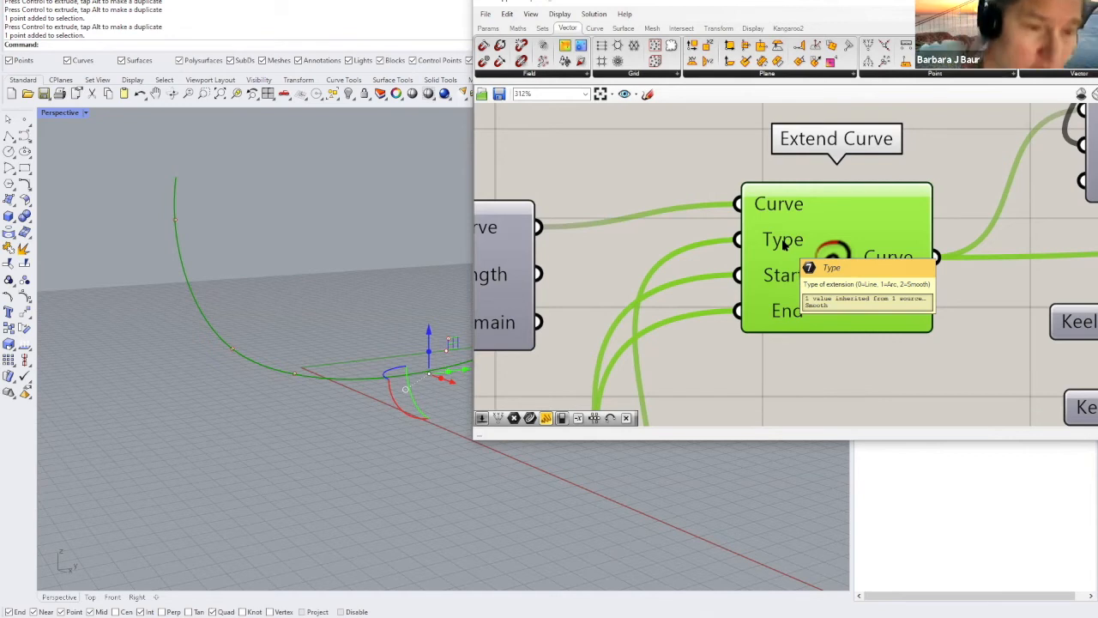
Step: Move the Relay component feeding the Extend Curve's Type input up, above the Bow Stern ext slider
{"action": "scroll", "coordinate": [718, 275], "scroll_direction": "down", "scroll_amount": 3}
{"action": "scroll", "coordinate": [716, 377], "scroll_direction": "down", "scroll_amount": 4}
{"action": "right_click_drag", "start_coordinate": [715, 375], "coordinate": [760, 293]}
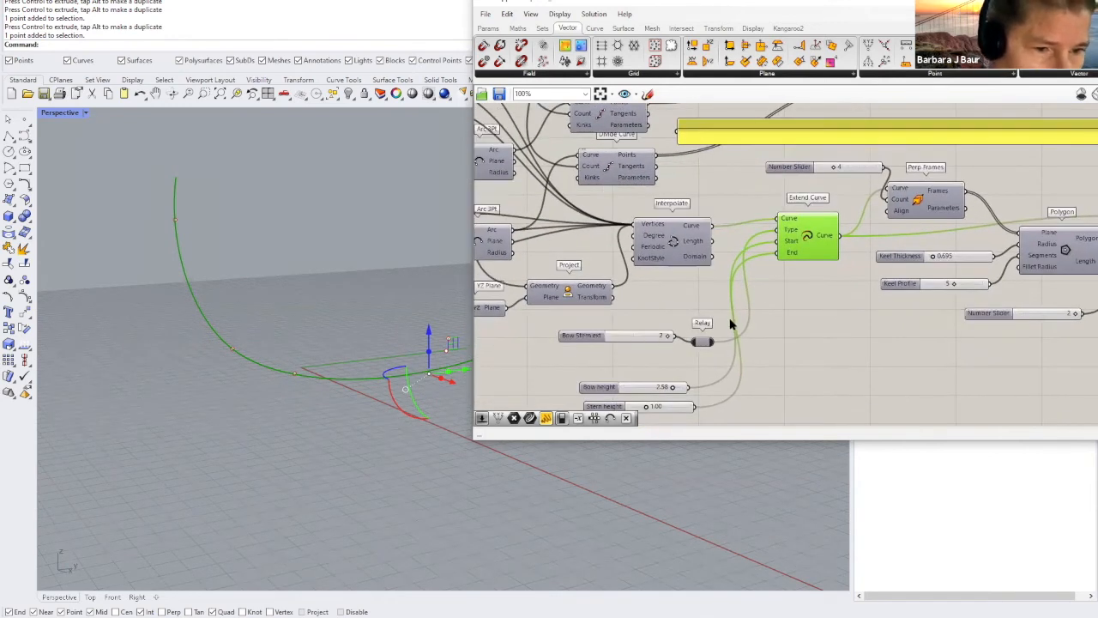
{"action": "left_click_drag", "start_coordinate": [699, 342], "coordinate": [695, 309]}
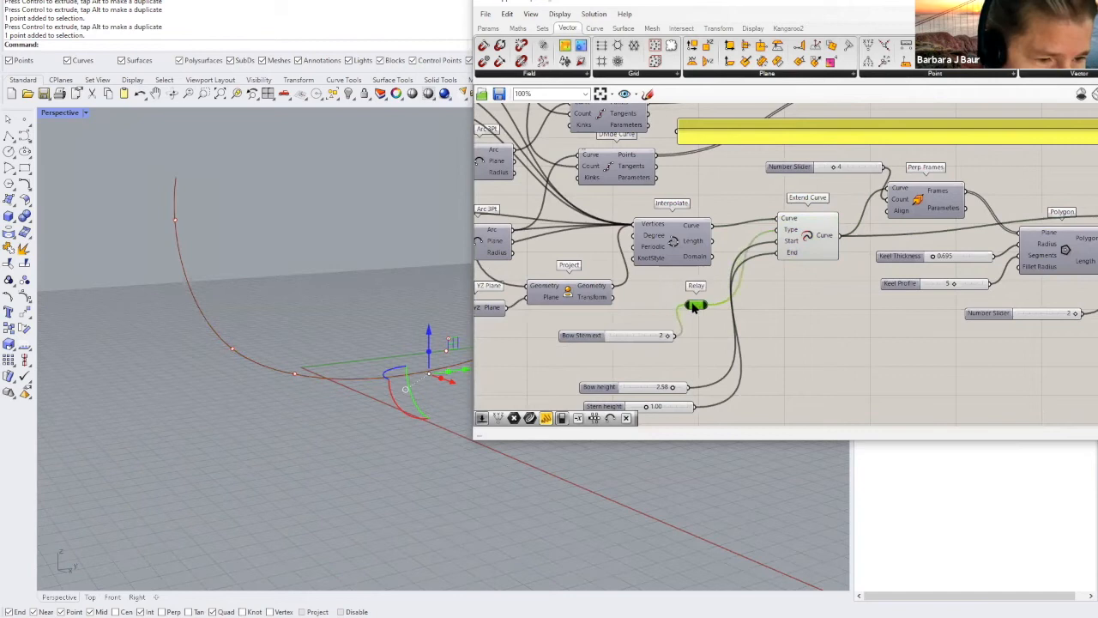
Step: Set the Bow Stern ext slider to 0 and view the resulting extensions at both ends of the keel curve
{"action": "left_click", "coordinate": [631, 335]}
{"action": "scroll", "coordinate": [631, 335], "scroll_direction": "up", "scroll_amount": 3}
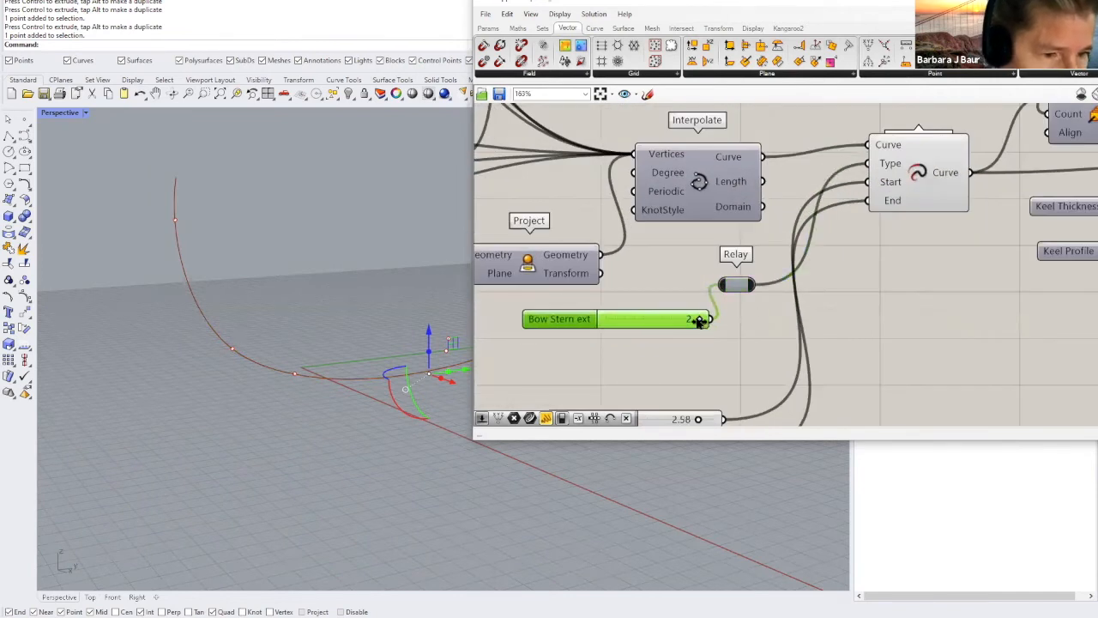
{"action": "left_click_drag", "start_coordinate": [698, 316], "coordinate": [609, 322]}
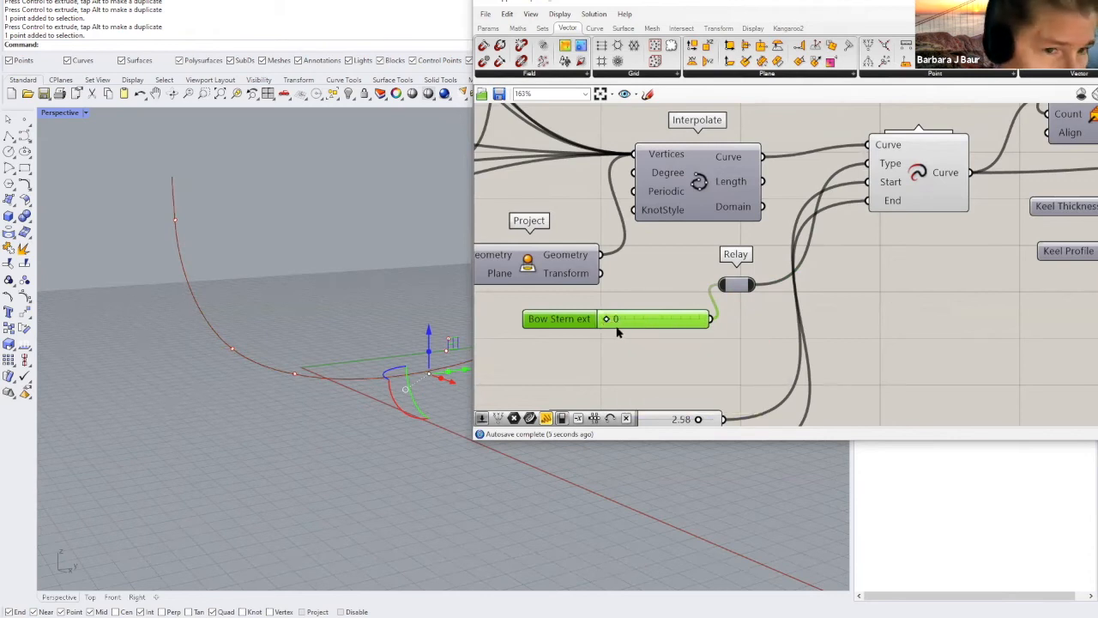
{"action": "right_click_drag", "start_coordinate": [426, 321], "coordinate": [384, 355]}
{"action": "right_click_drag", "start_coordinate": [302, 385], "coordinate": [428, 338]}
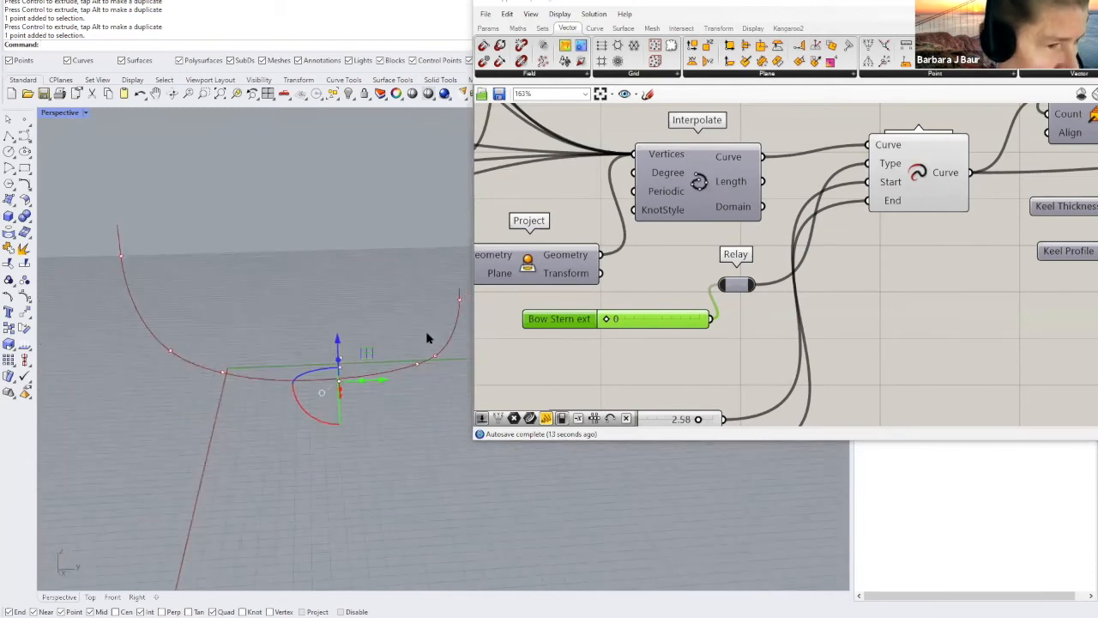
Step: Set the Bow Stern ext slider to 1, check the Extend Curve's Type input, and return the slider to 2
{"action": "left_click_drag", "start_coordinate": [606, 319], "coordinate": [653, 320]}
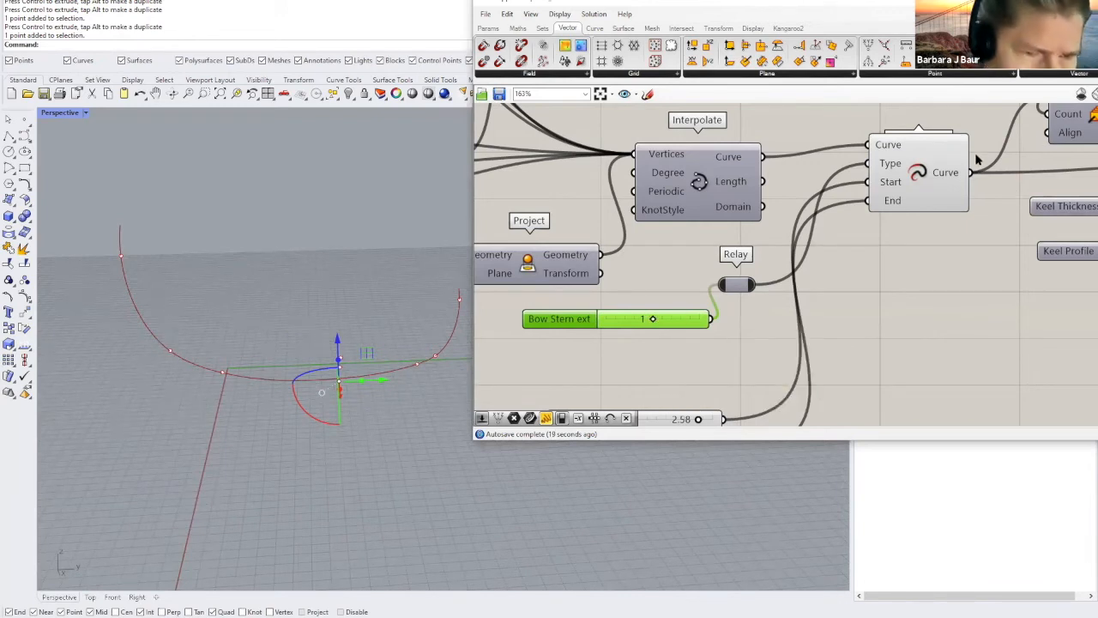
{"action": "mouse_move", "coordinate": [899, 169]}
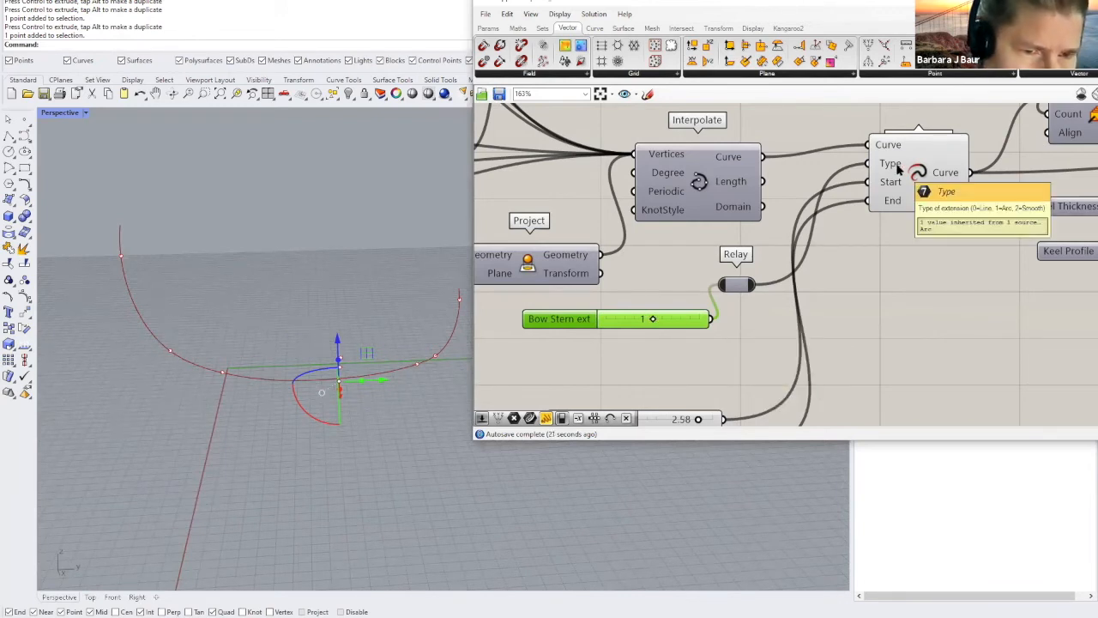
{"action": "mouse_move", "coordinate": [655, 320]}
{"action": "left_mouse_down"}
{"action": "mouse_move", "coordinate": [706, 319]}
{"action": "mouse_move", "coordinate": [660, 321]}
{"action": "left_mouse_up"}
{"action": "scroll", "coordinate": [738, 322], "scroll_direction": "down", "scroll_amount": 1}
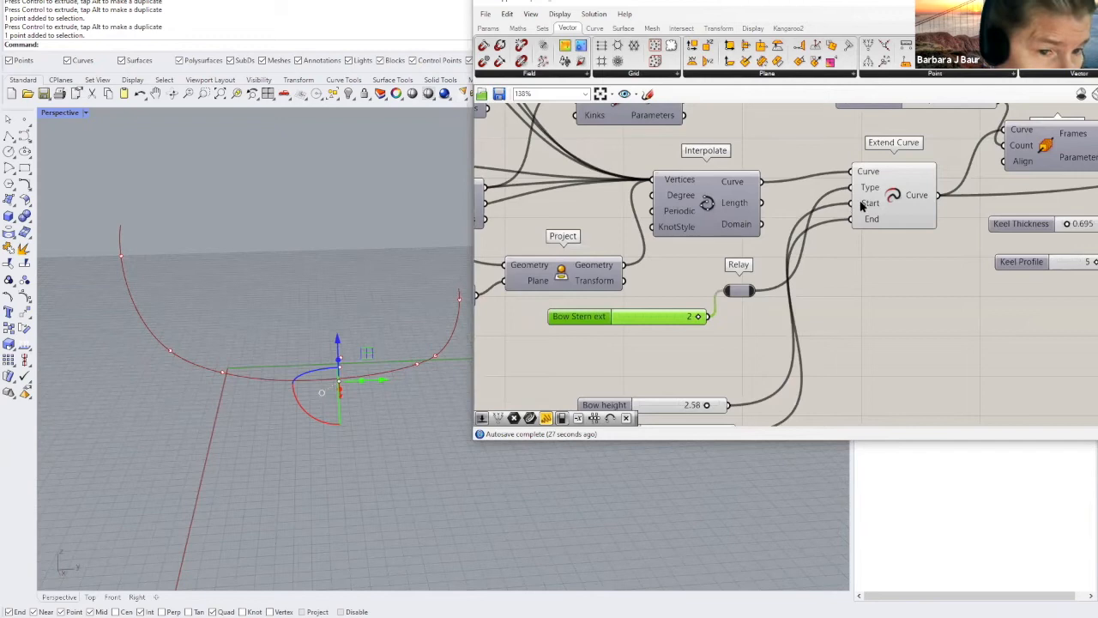
Step: Move the Bow height and Stern height sliders up, staggering them below the Bow Stern ext slider
{"action": "left_click_drag", "start_coordinate": [652, 406], "coordinate": [648, 356]}
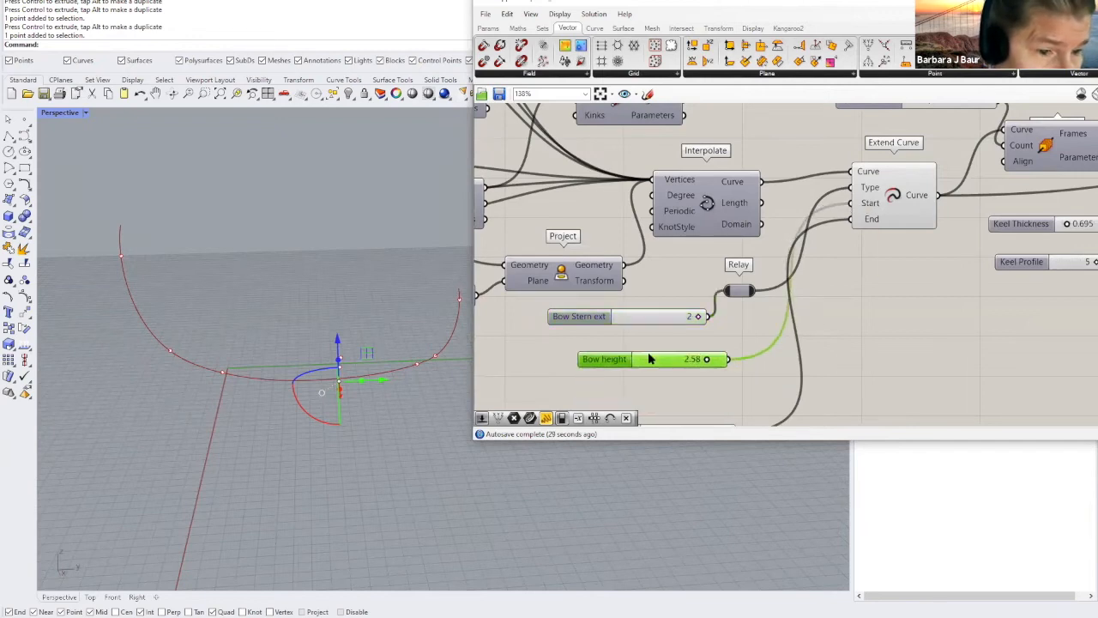
{"action": "scroll", "coordinate": [713, 414], "scroll_direction": "down", "scroll_amount": 1}
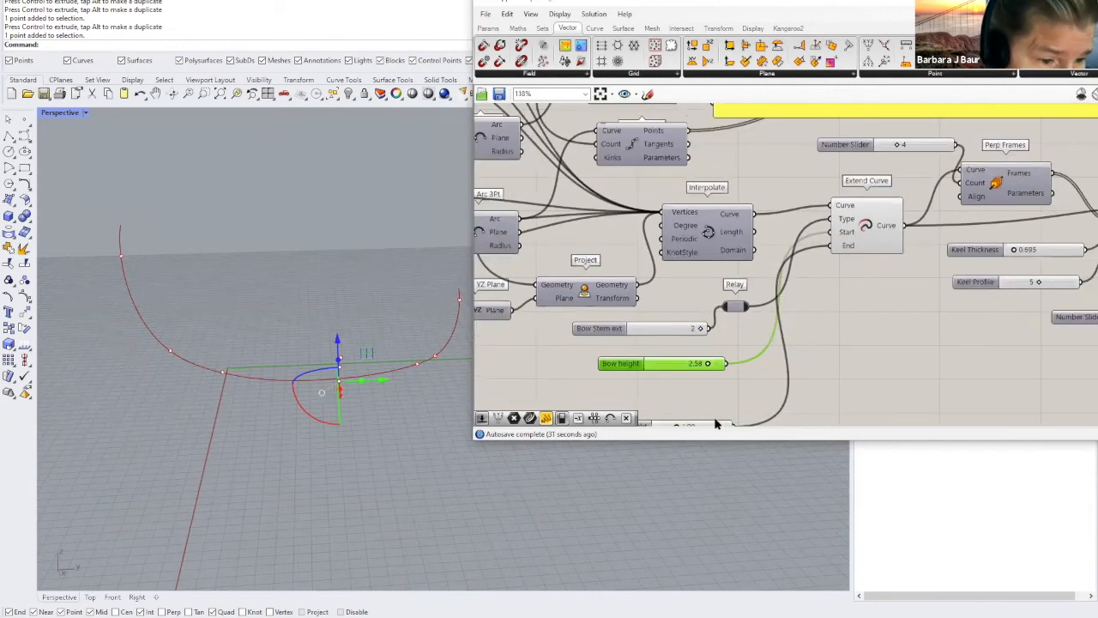
{"action": "left_click", "coordinate": [717, 421]}
{"action": "scroll", "coordinate": [724, 391], "scroll_direction": "down", "scroll_amount": 2}
{"action": "left_click_drag", "start_coordinate": [700, 384], "coordinate": [730, 363]}
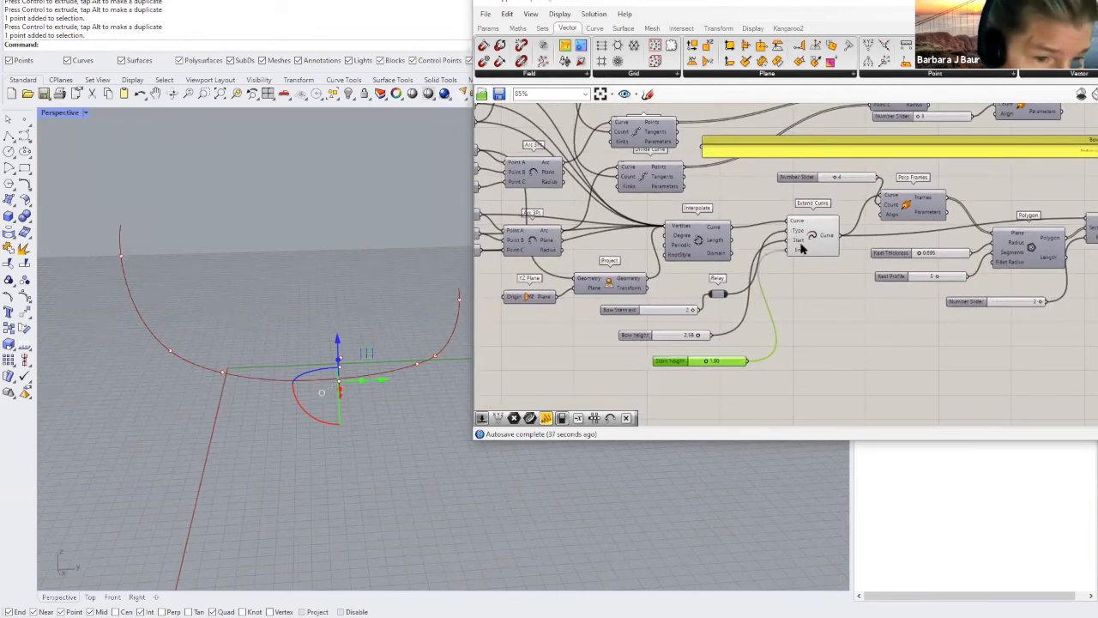
Step: Rename the Bow Stern ext slider as "Bow Stern ext type"
{"action": "scroll", "coordinate": [684, 360], "scroll_direction": "up", "scroll_amount": 4}
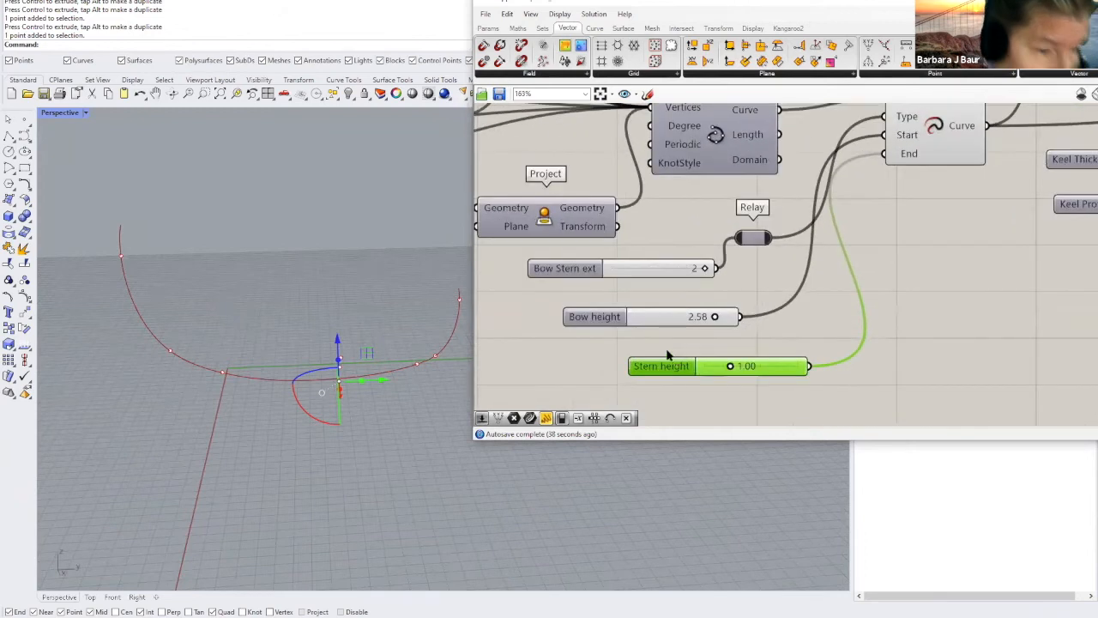
{"action": "right_click", "coordinate": [598, 273]}
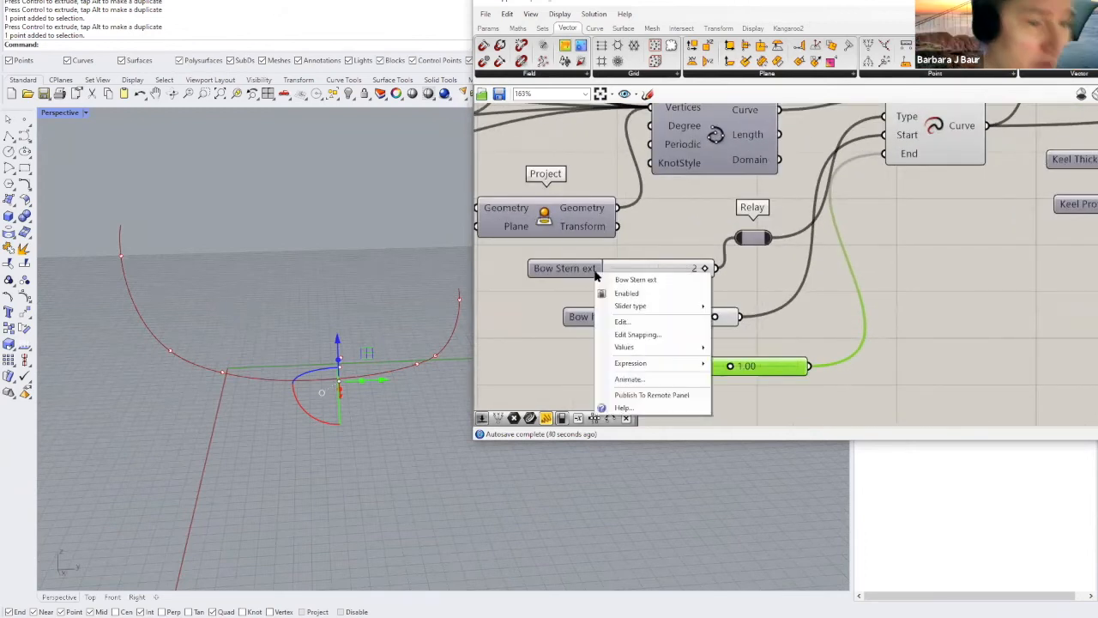
{"action": "left_click_drag", "start_coordinate": [669, 280], "coordinate": [608, 277]}
{"action": "left_click", "coordinate": [665, 277]}
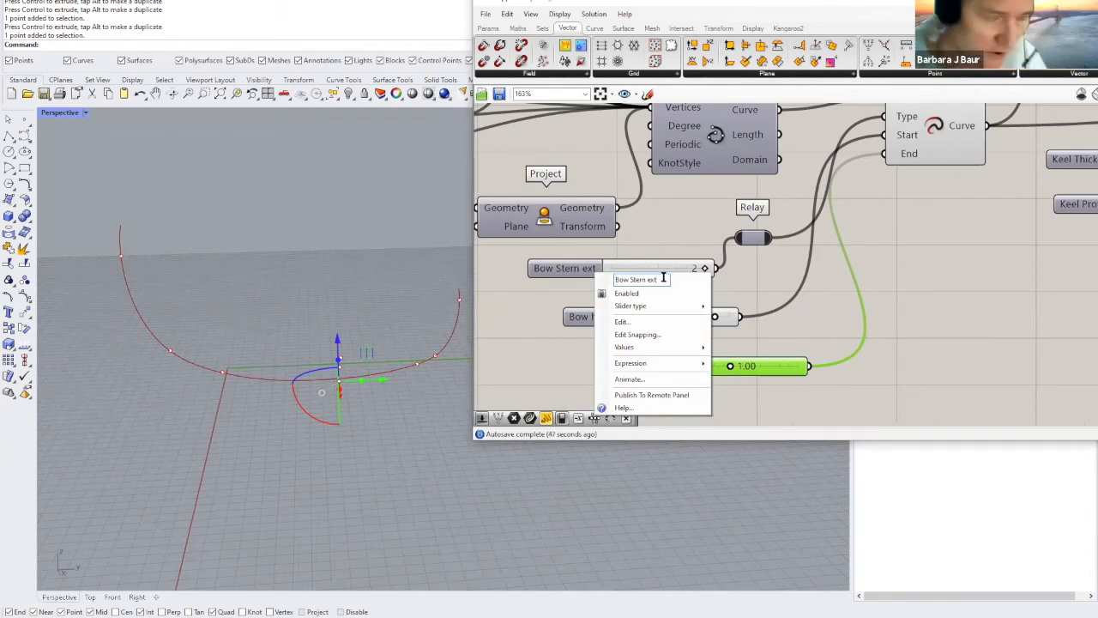
{"action": "type", "text": "type"}
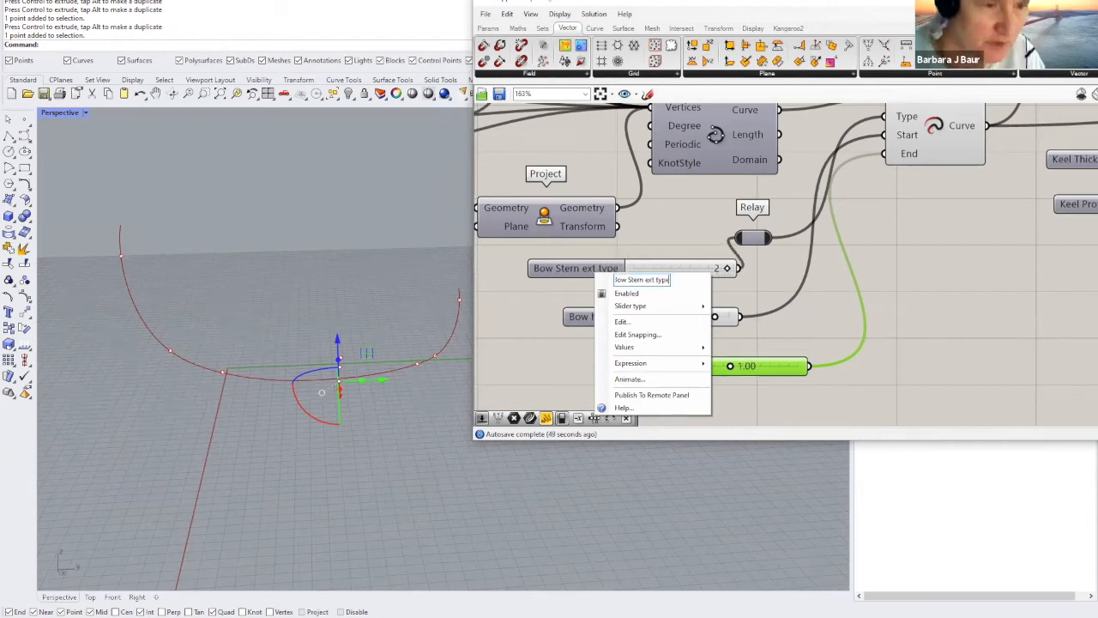
{"action": "key", "text": "Return"}
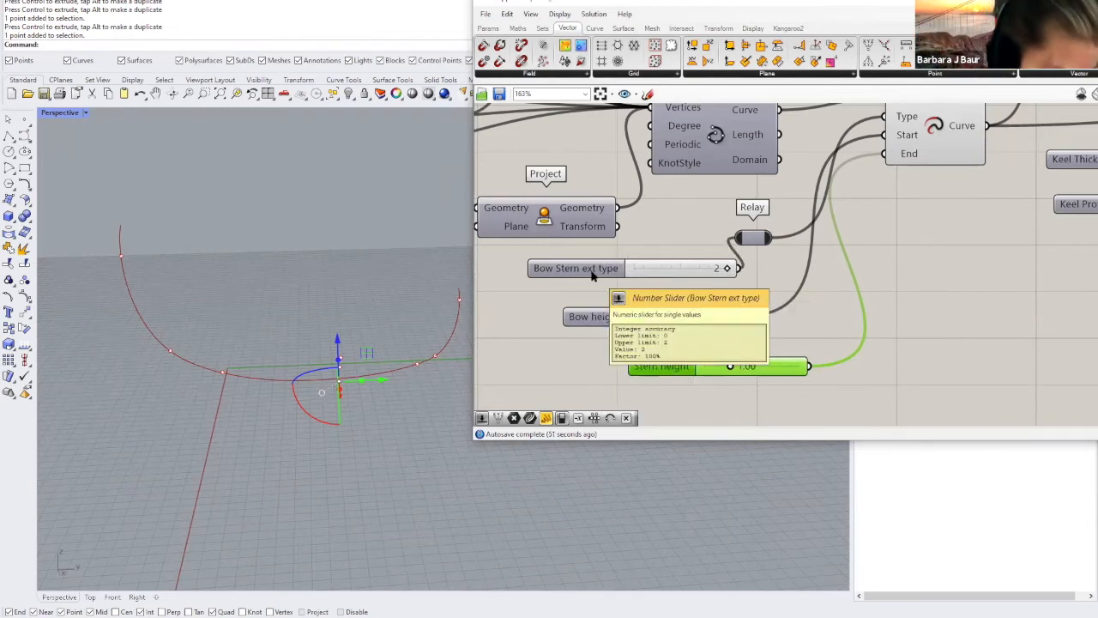
Step: Set the Bow height slider to 2.55
{"action": "left_click", "coordinate": [615, 322]}
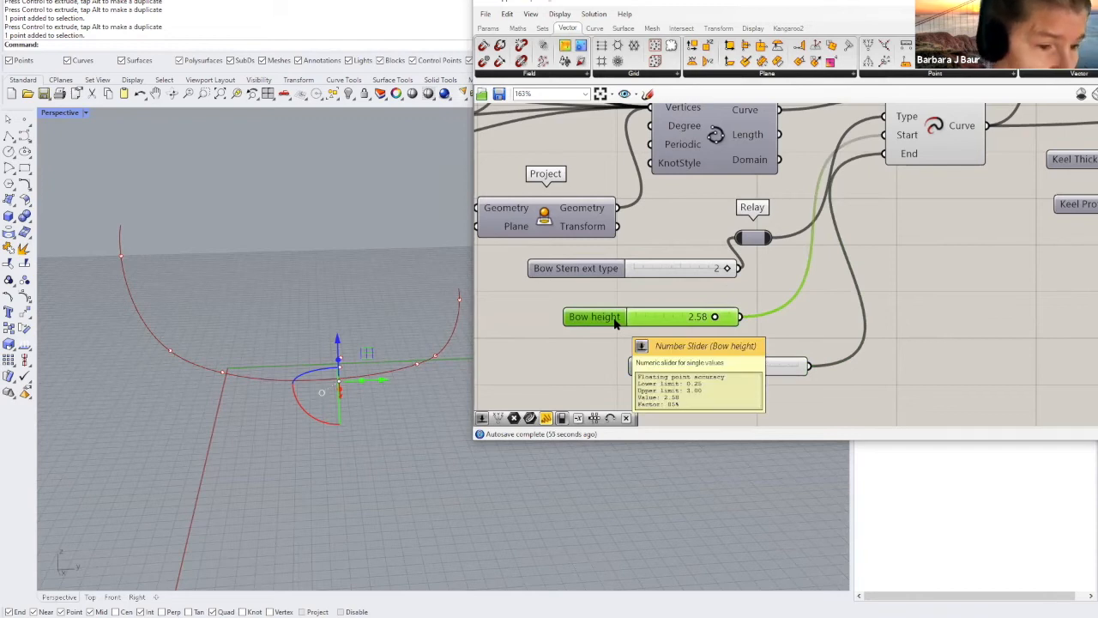
{"action": "mouse_move", "coordinate": [717, 317]}
{"action": "left_mouse_down"}
{"action": "mouse_move", "coordinate": [734, 318]}
{"action": "mouse_move", "coordinate": [652, 331]}
{"action": "mouse_move", "coordinate": [714, 317]}
{"action": "left_mouse_up"}
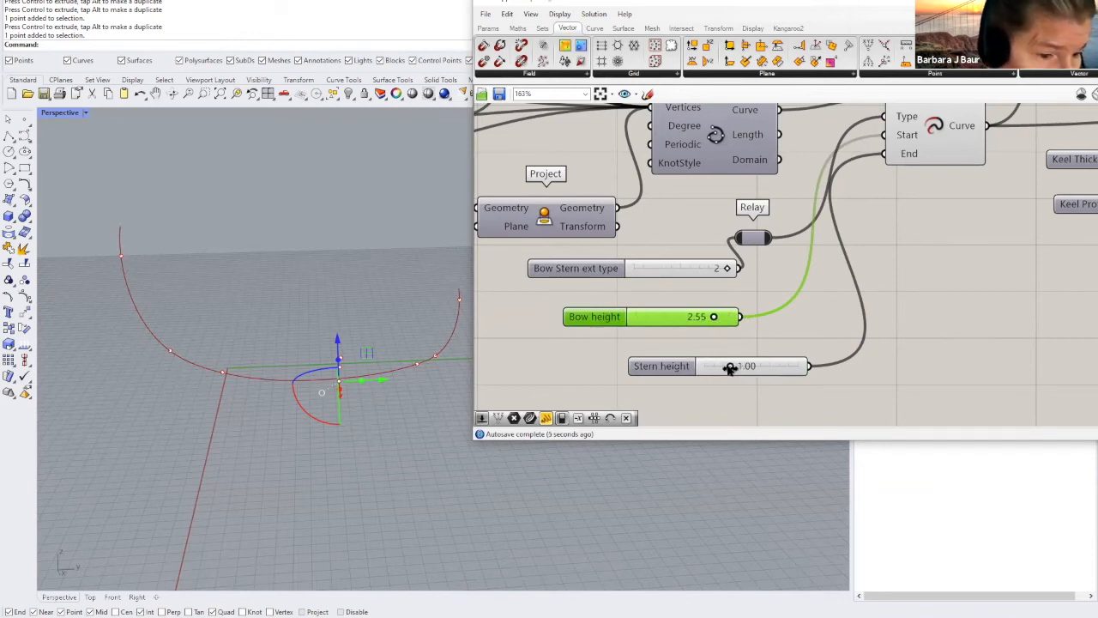
Step: Set the Stern height slider to 3.00 and place it directly below the Bow height slider
{"action": "left_click_drag", "start_coordinate": [730, 367], "coordinate": [800, 365]}
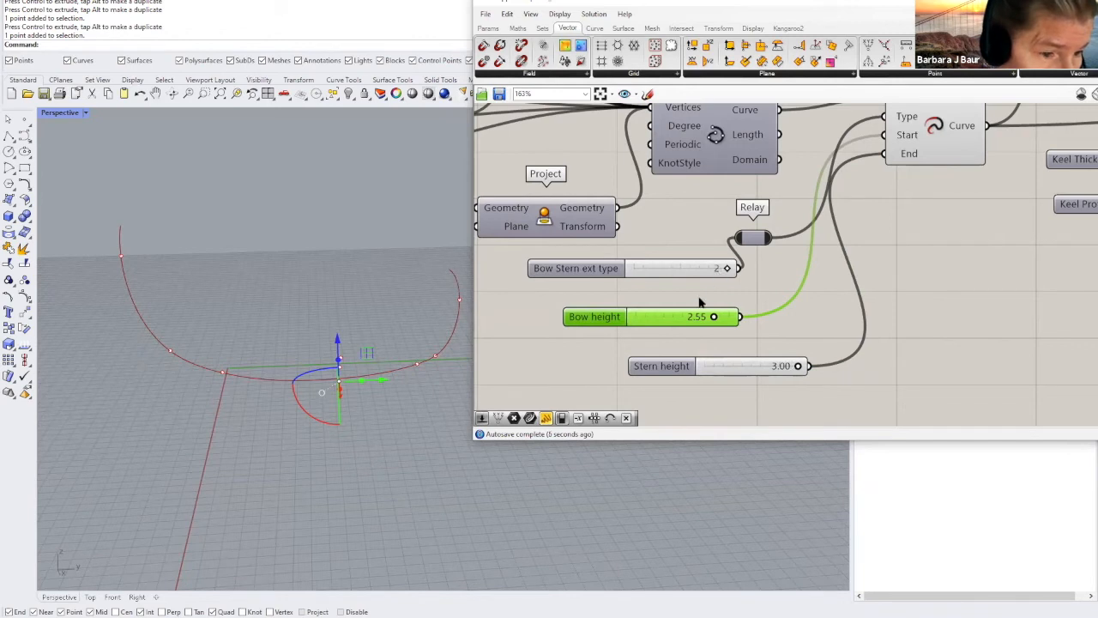
{"action": "mouse_move", "coordinate": [727, 269]}
{"action": "left_mouse_down"}
{"action": "mouse_move", "coordinate": [638, 268]}
{"action": "mouse_move", "coordinate": [731, 267]}
{"action": "left_mouse_up"}
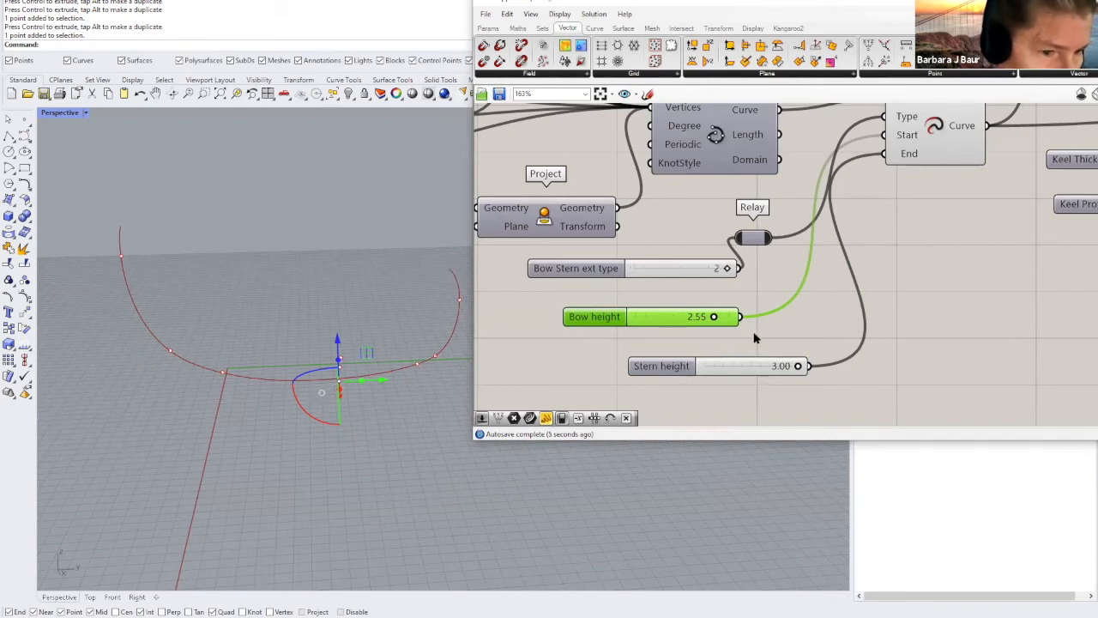
{"action": "scroll", "coordinate": [778, 342], "scroll_direction": "down", "scroll_amount": 2}
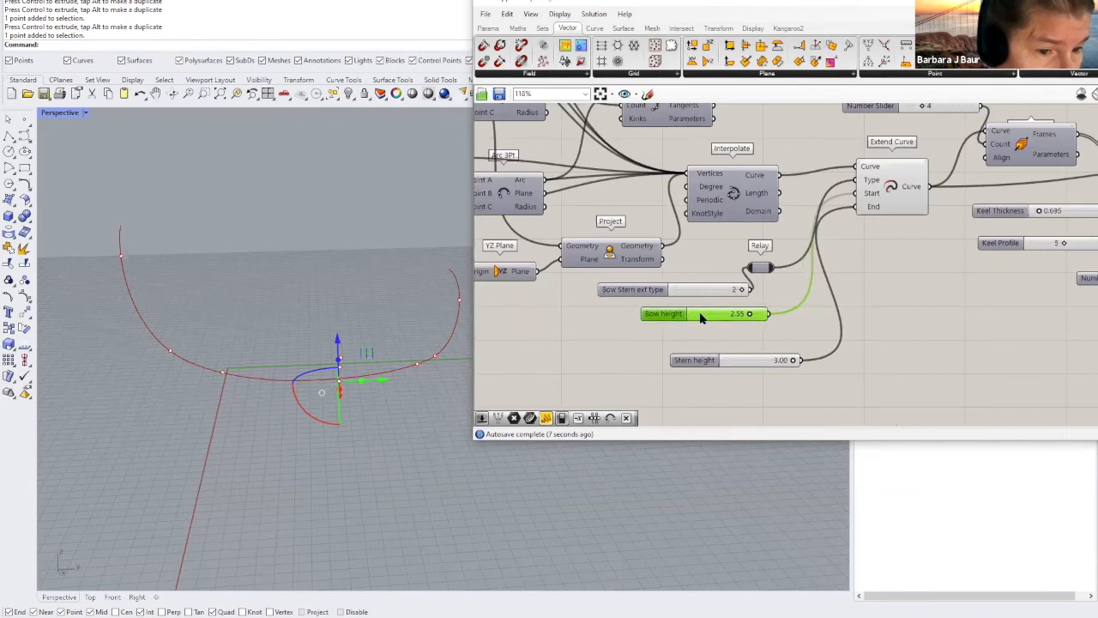
{"action": "left_click_drag", "start_coordinate": [750, 362], "coordinate": [719, 339]}
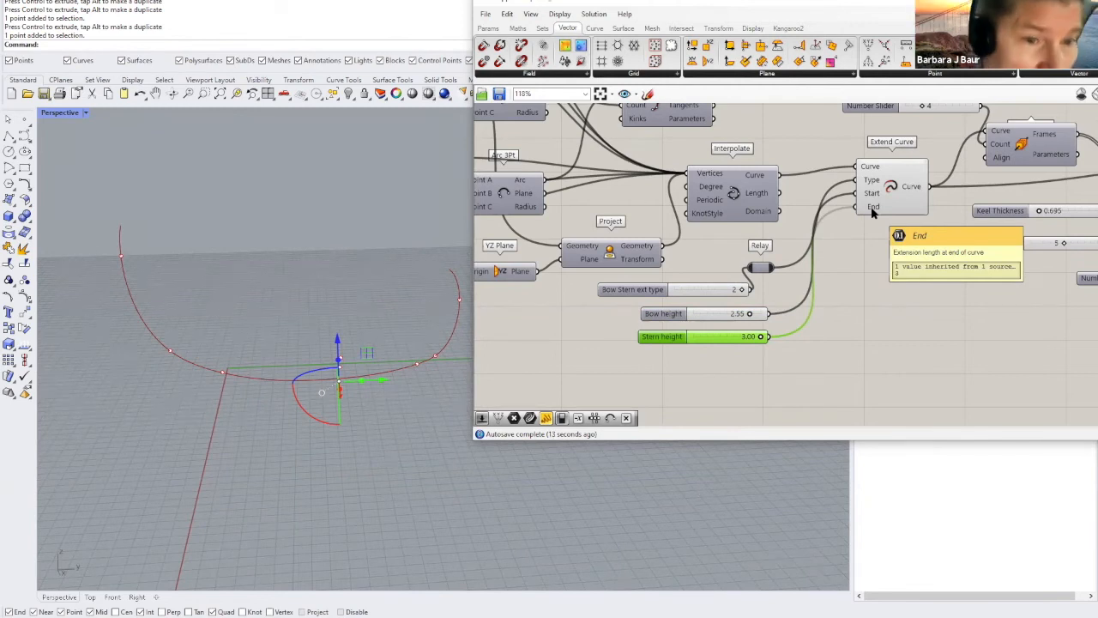
Step: Deselect the point on the keel in the Rhino perspective view and view the extended curve at an angle
{"action": "right_click_drag", "start_coordinate": [314, 363], "coordinate": [429, 379]}
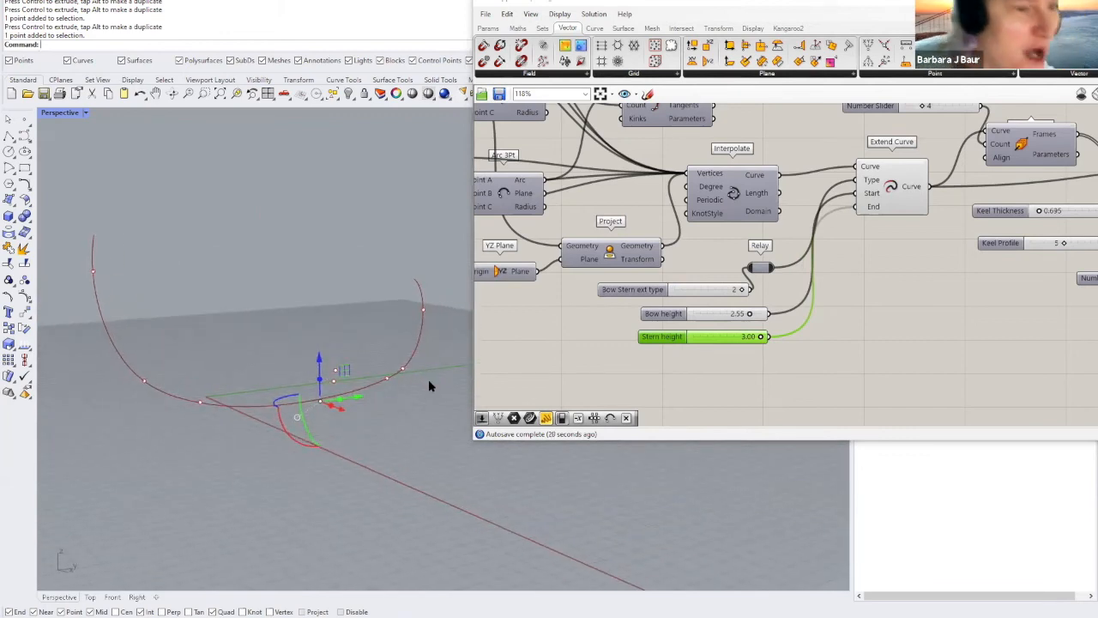
{"action": "left_click", "coordinate": [138, 335]}
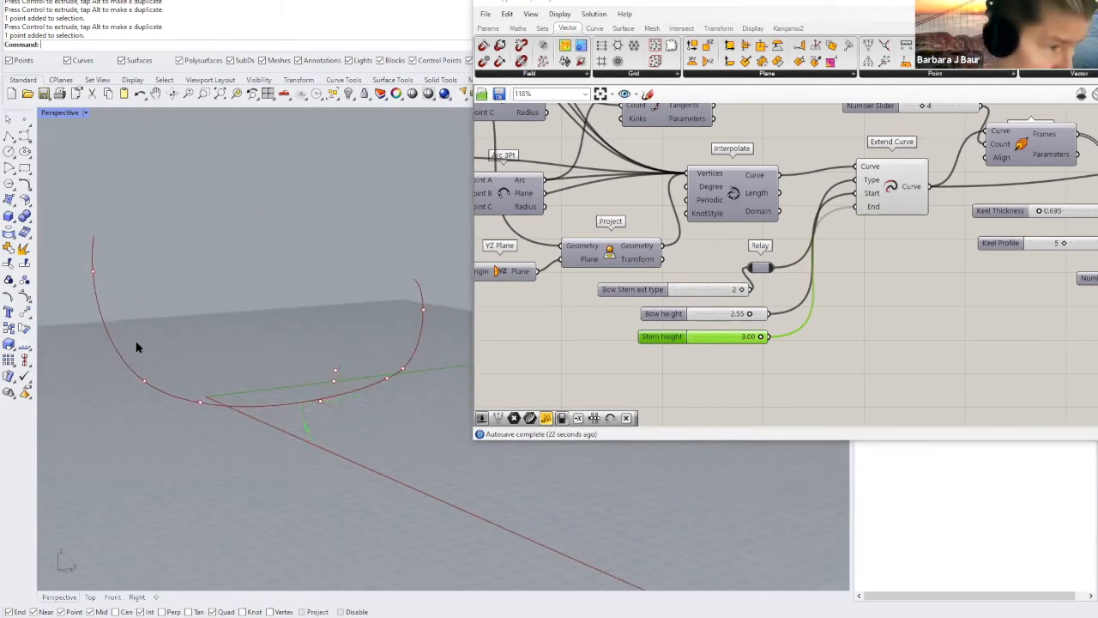
{"action": "right_click_drag", "start_coordinate": [383, 449], "coordinate": [412, 472]}
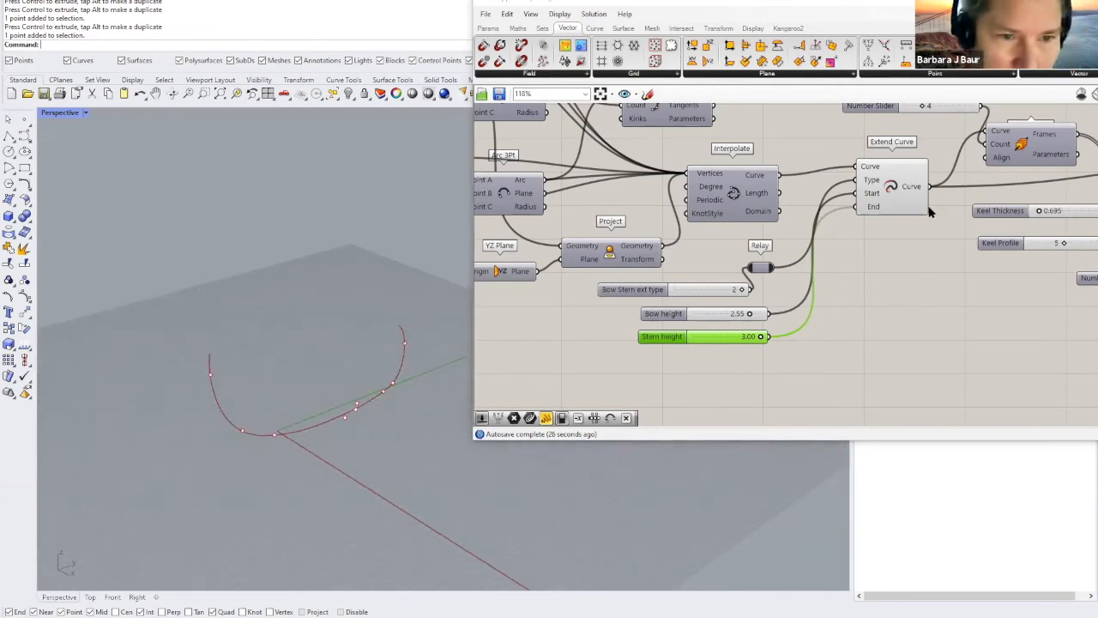
Step: Highlight the Extend Curve component, and enable the preview of the Perp Frames component it feeds, keeping the frame count at 4
{"action": "scroll", "coordinate": [856, 237], "scroll_direction": "down", "scroll_amount": 2}
{"action": "left_click", "coordinate": [834, 243]}
{"action": "scroll", "coordinate": [881, 287], "scroll_direction": "down", "scroll_amount": 2}
{"action": "right_click_drag", "start_coordinate": [875, 308], "coordinate": [752, 331]}
{"action": "scroll", "coordinate": [802, 249], "scroll_direction": "up", "scroll_amount": 3}
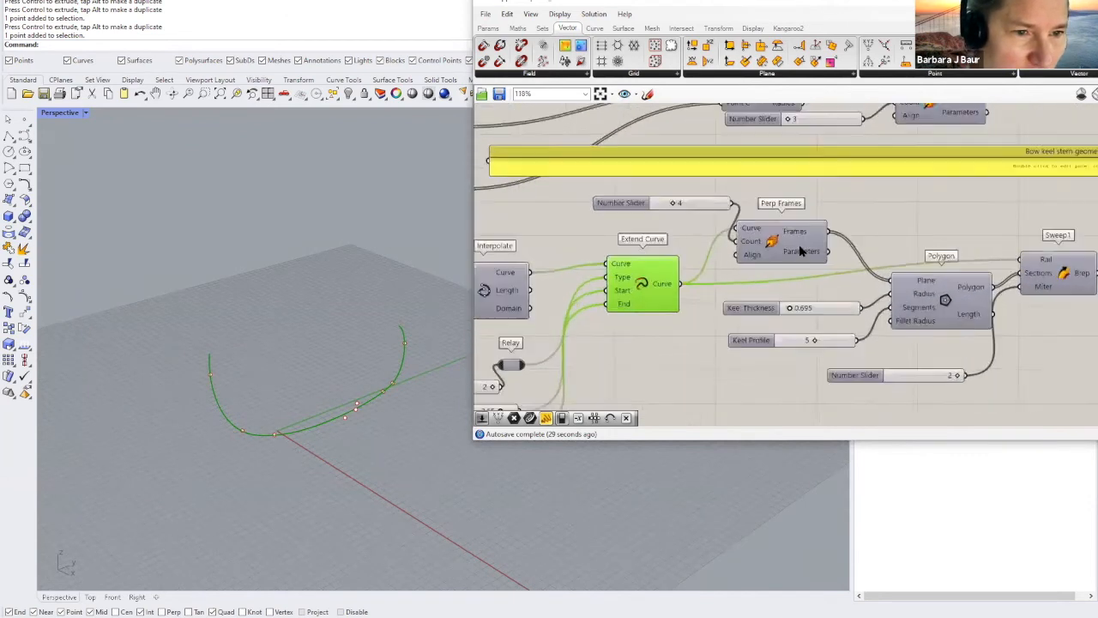
{"action": "scroll", "coordinate": [800, 250], "scroll_direction": "up", "scroll_amount": 1}
{"action": "left_click", "coordinate": [799, 253]}
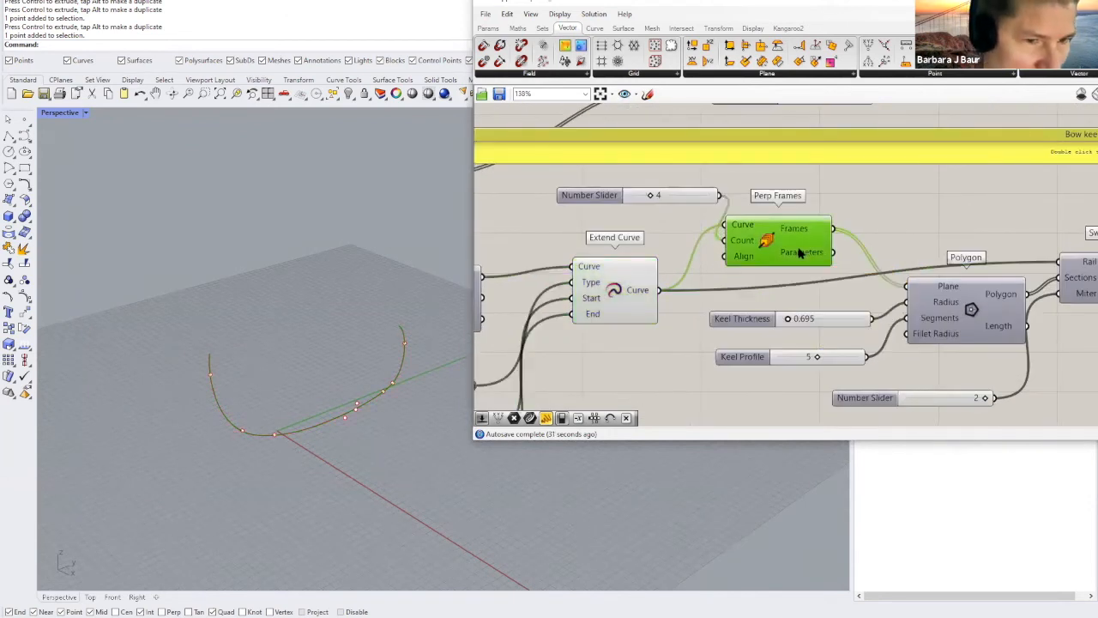
{"action": "middle_click", "coordinate": [790, 248]}
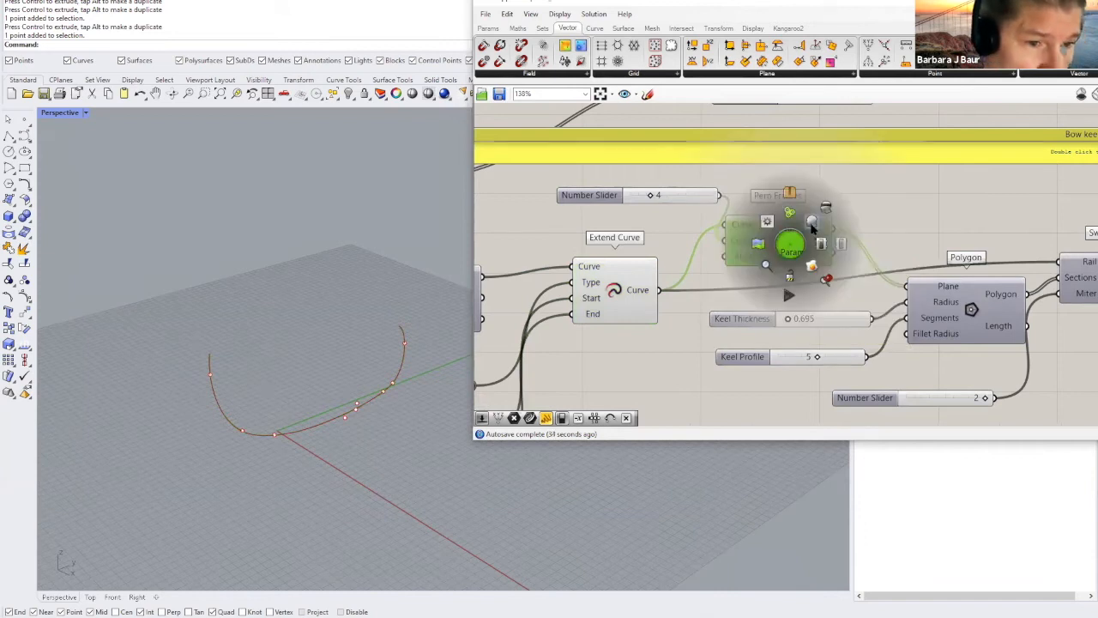
{"action": "left_click", "coordinate": [813, 224]}
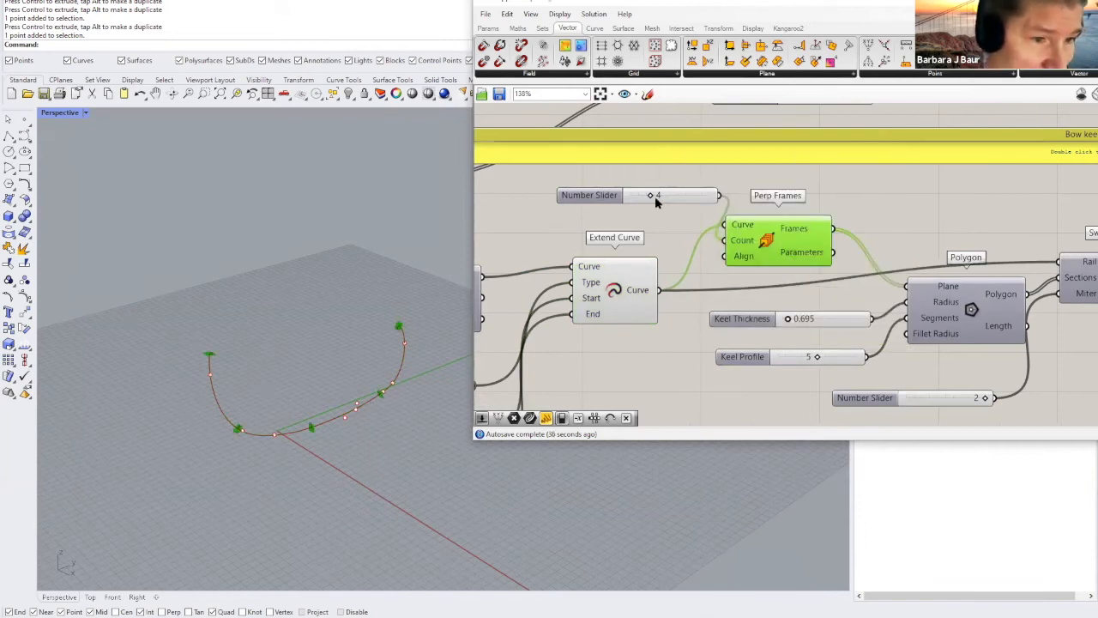
{"action": "mouse_move", "coordinate": [652, 197]}
{"action": "left_mouse_down"}
{"action": "mouse_move", "coordinate": [689, 196]}
{"action": "mouse_move", "coordinate": [652, 198]}
{"action": "left_mouse_up"}
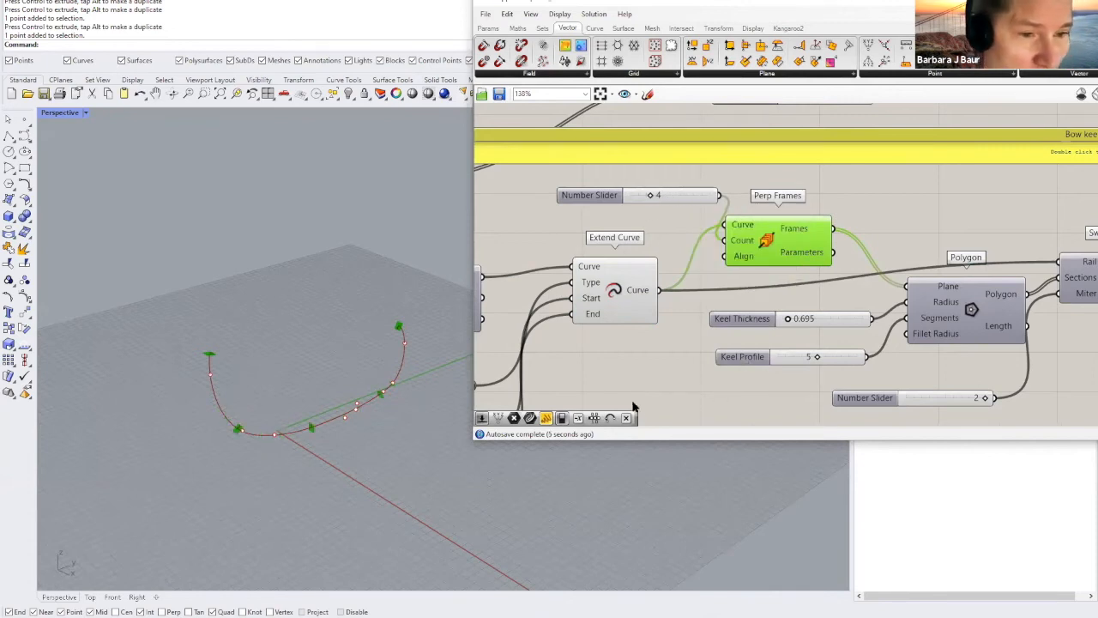
Step: Disable the preview of the Perp Frames component along the keel curve
{"action": "left_click", "coordinate": [655, 389]}
{"action": "scroll", "coordinate": [788, 275], "scroll_direction": "down", "scroll_amount": 1}
{"action": "scroll", "coordinate": [751, 271], "scroll_direction": "up", "scroll_amount": 2}
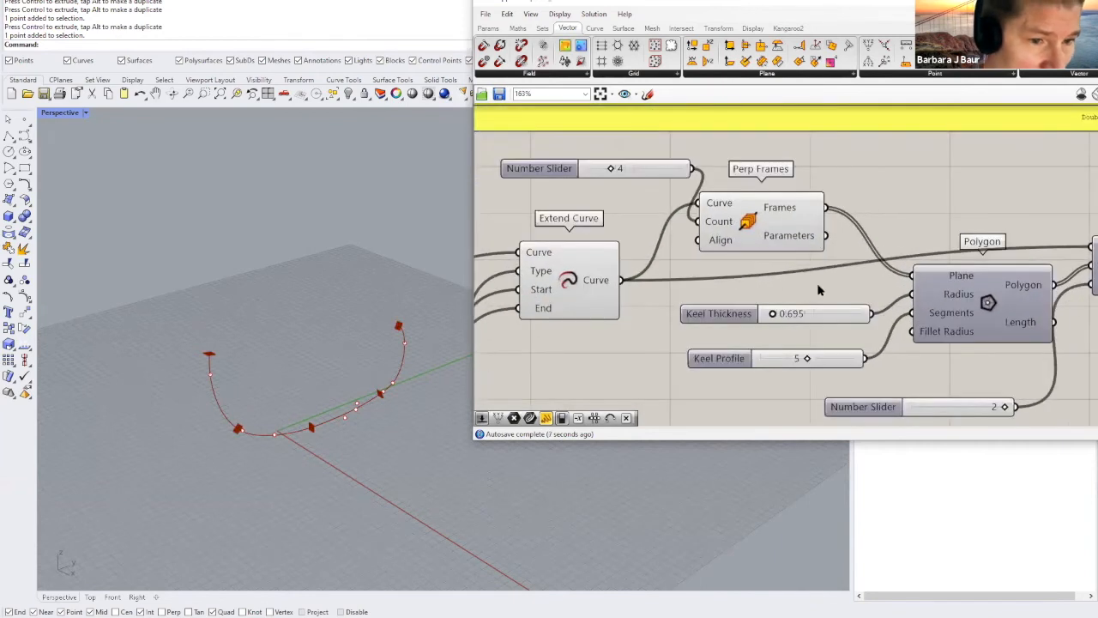
{"action": "left_click_drag", "start_coordinate": [730, 256], "coordinate": [734, 258]}
{"action": "middle_click", "coordinate": [712, 230]}
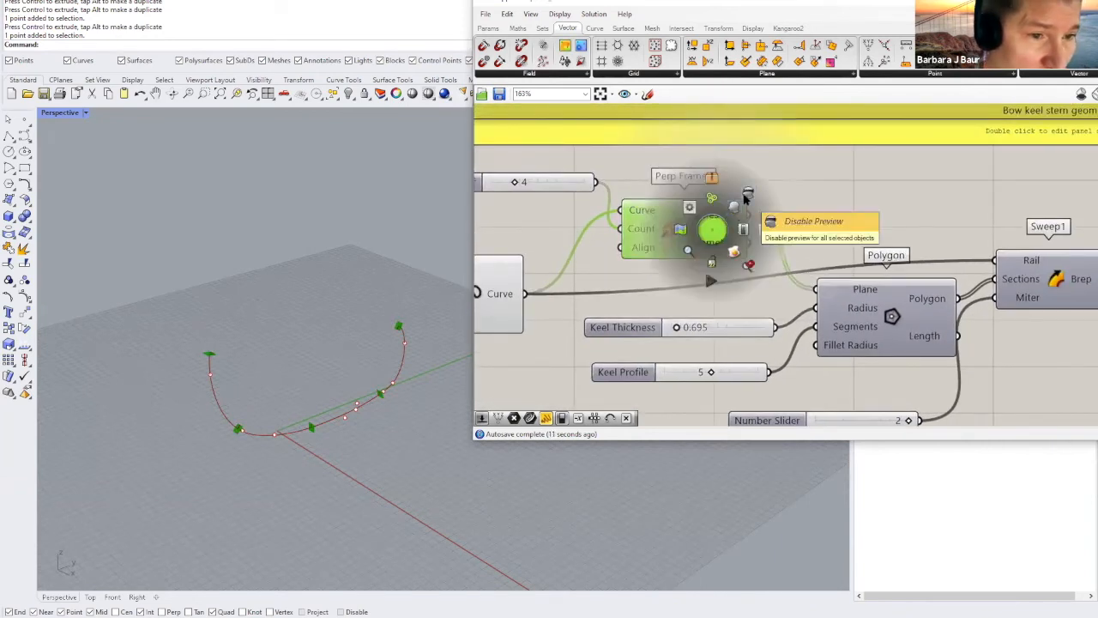
{"action": "left_click", "coordinate": [736, 208]}
{"action": "scroll", "coordinate": [854, 308], "scroll_direction": "down", "scroll_amount": 1}
{"action": "scroll", "coordinate": [853, 307], "scroll_direction": "up", "scroll_amount": 3}
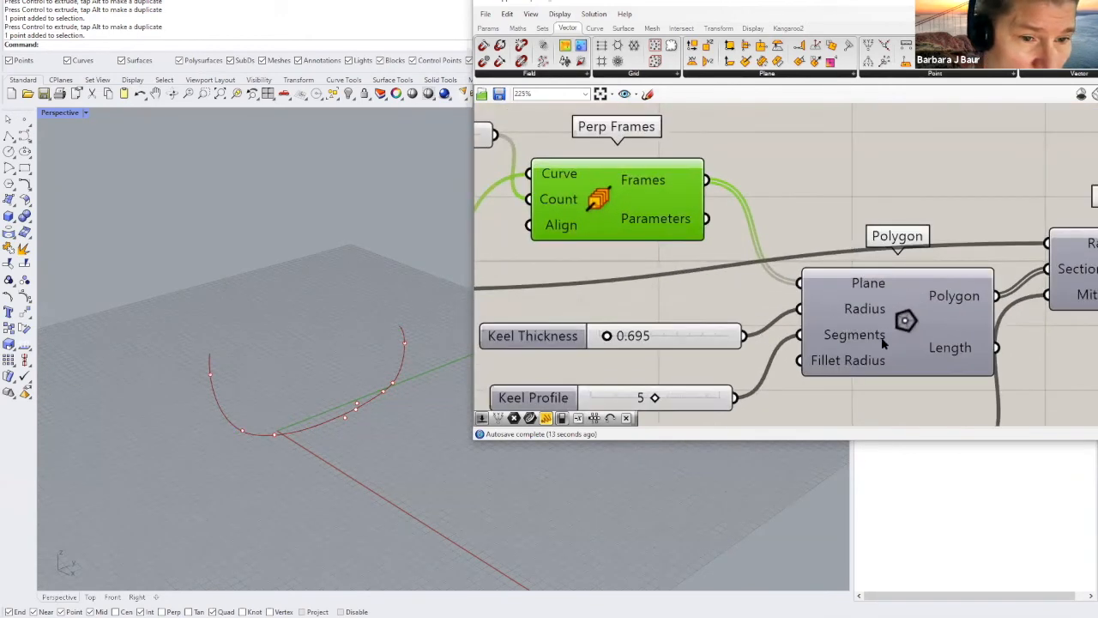
Step: Rearrange the Polygon component and place the Keel Thickness and Keel Profile sliders one above the other beside its Radius and Segments inputs
{"action": "left_click_drag", "start_coordinate": [887, 342], "coordinate": [885, 331]}
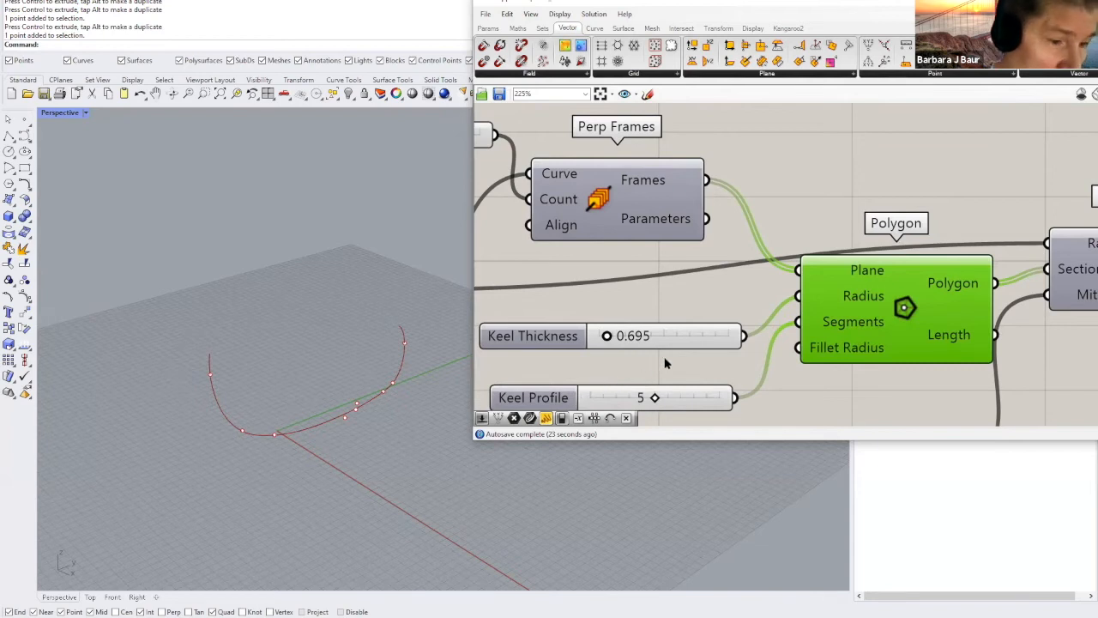
{"action": "scroll", "coordinate": [668, 361], "scroll_direction": "down", "scroll_amount": 1}
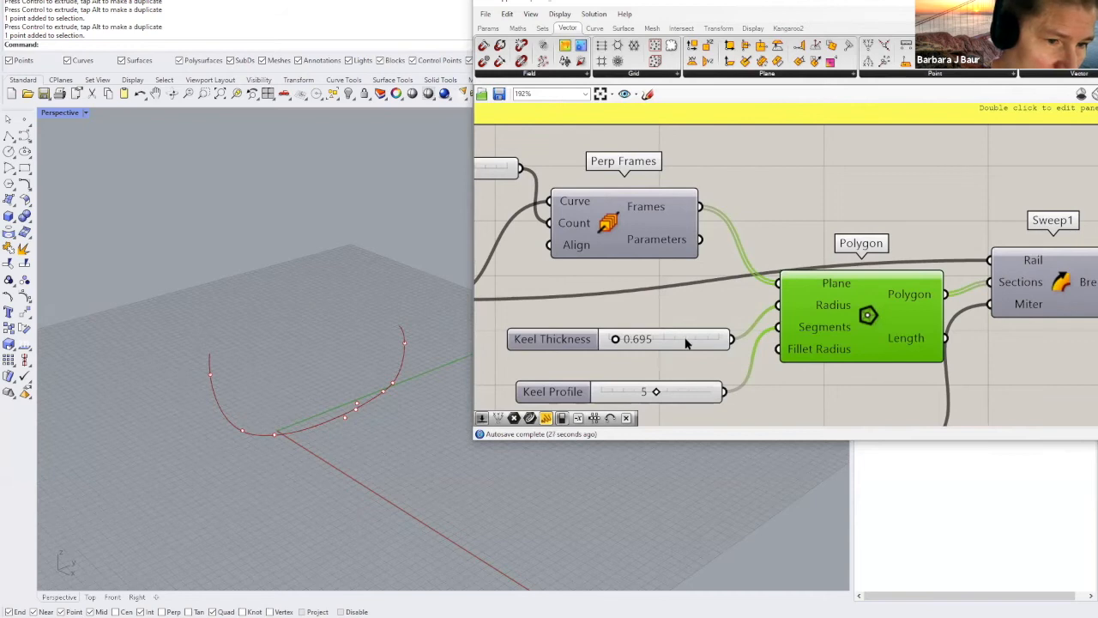
{"action": "left_click_drag", "start_coordinate": [686, 343], "coordinate": [689, 322]}
{"action": "scroll", "coordinate": [868, 315], "scroll_direction": "up", "scroll_amount": 2}
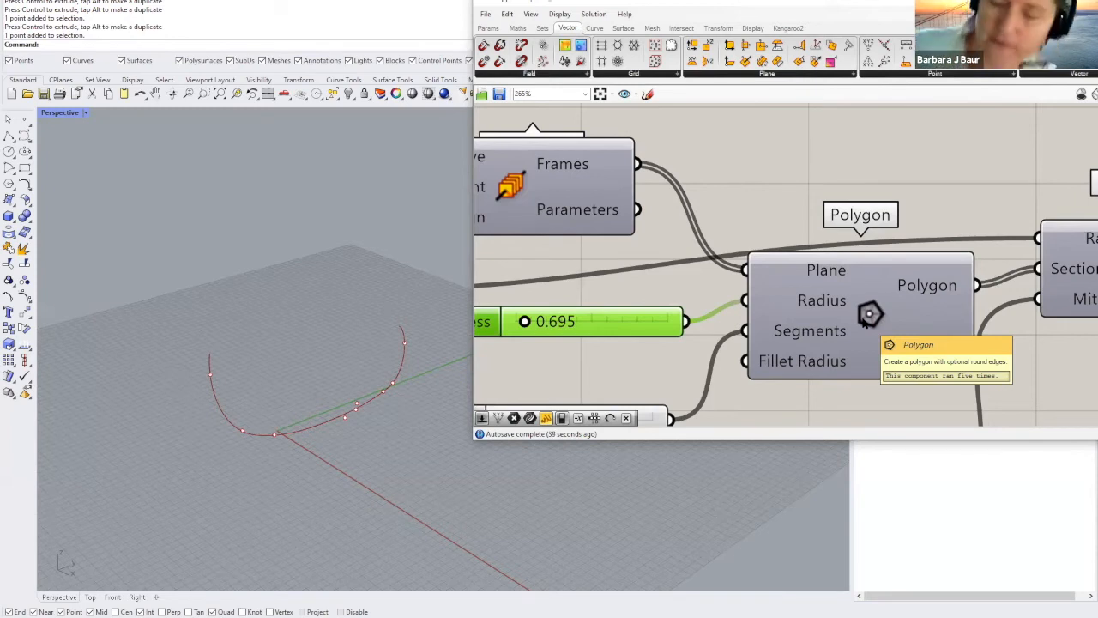
{"action": "left_click_drag", "start_coordinate": [849, 327], "coordinate": [868, 294]}
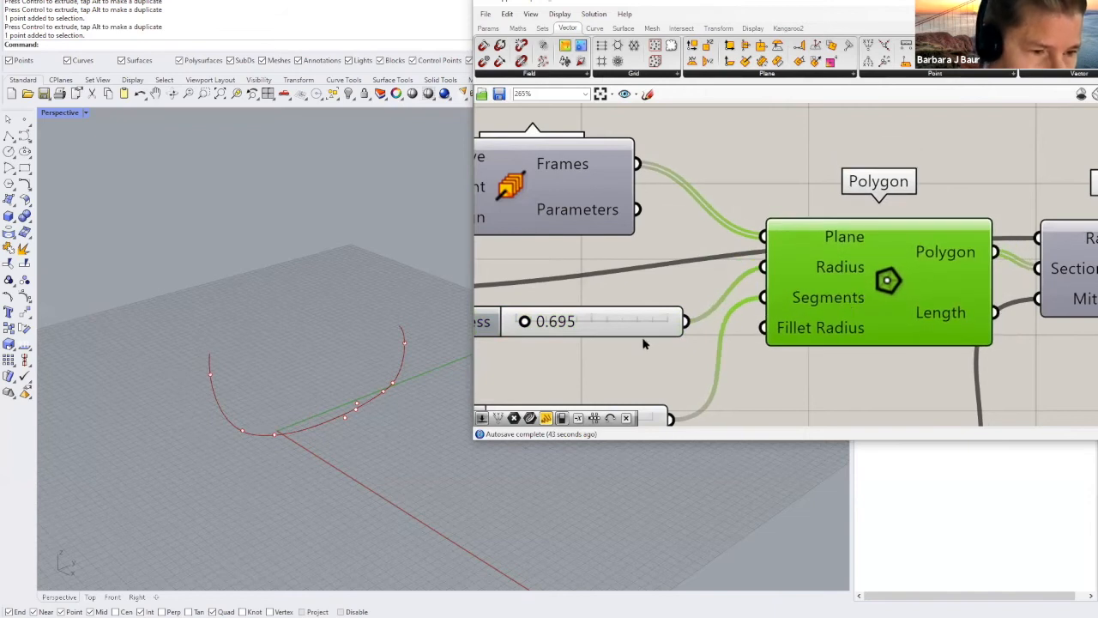
{"action": "left_click_drag", "start_coordinate": [642, 328], "coordinate": [642, 316]}
{"action": "left_click_drag", "start_coordinate": [652, 415], "coordinate": [661, 363]}
{"action": "scroll", "coordinate": [662, 360], "scroll_direction": "down", "scroll_amount": 2}
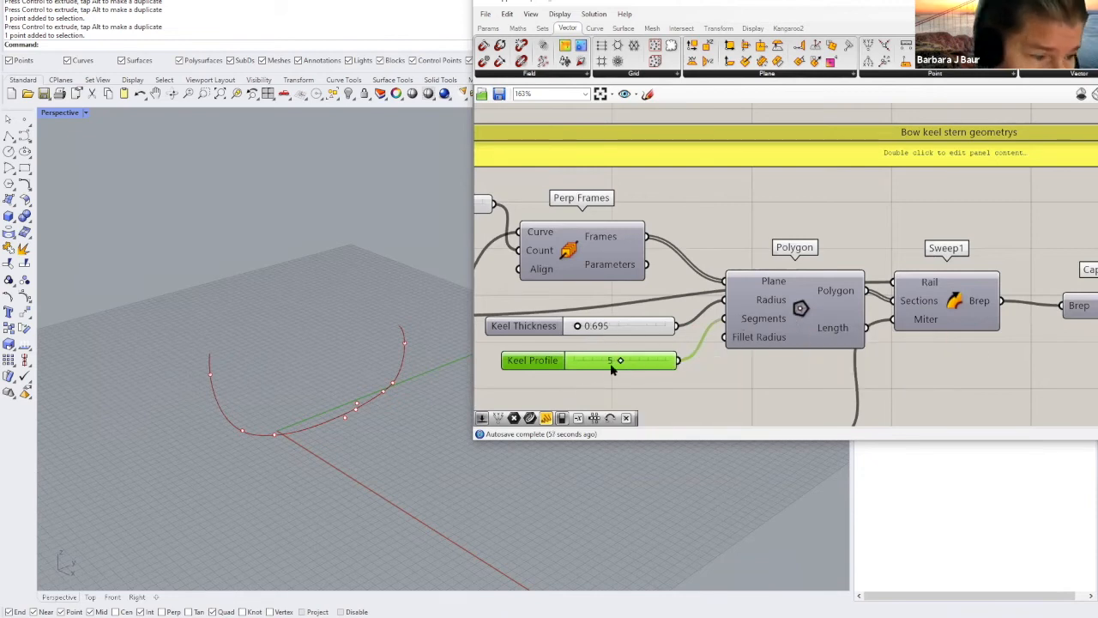
Step: Enable the preview of the Polygon component and inspect the profile sections along the keel curve
{"action": "middle_click", "coordinate": [777, 321]}
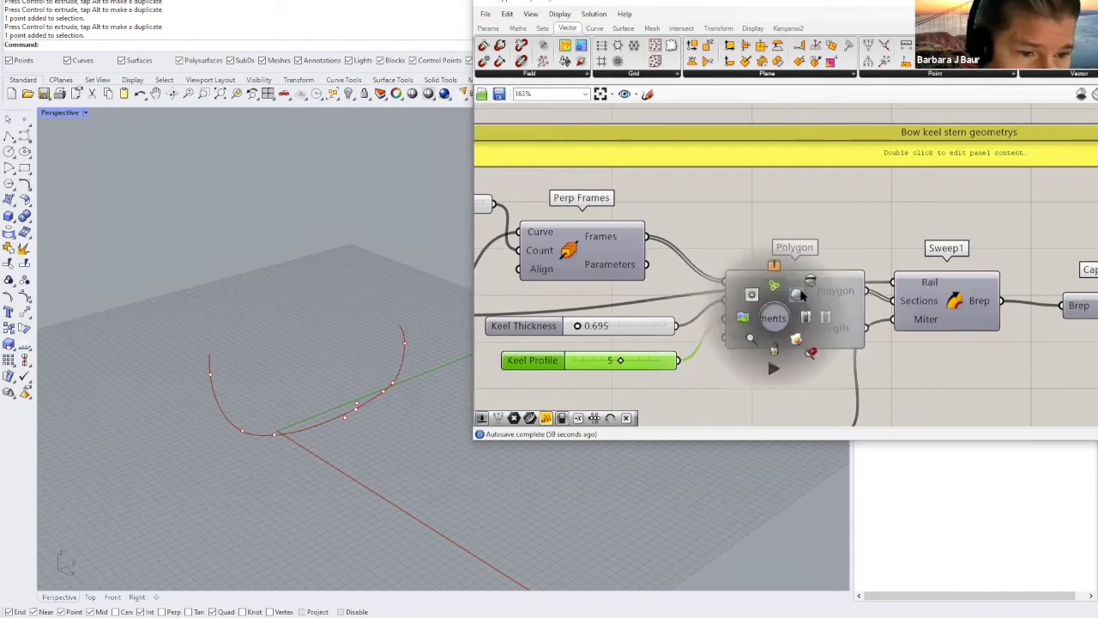
{"action": "left_click", "coordinate": [800, 295]}
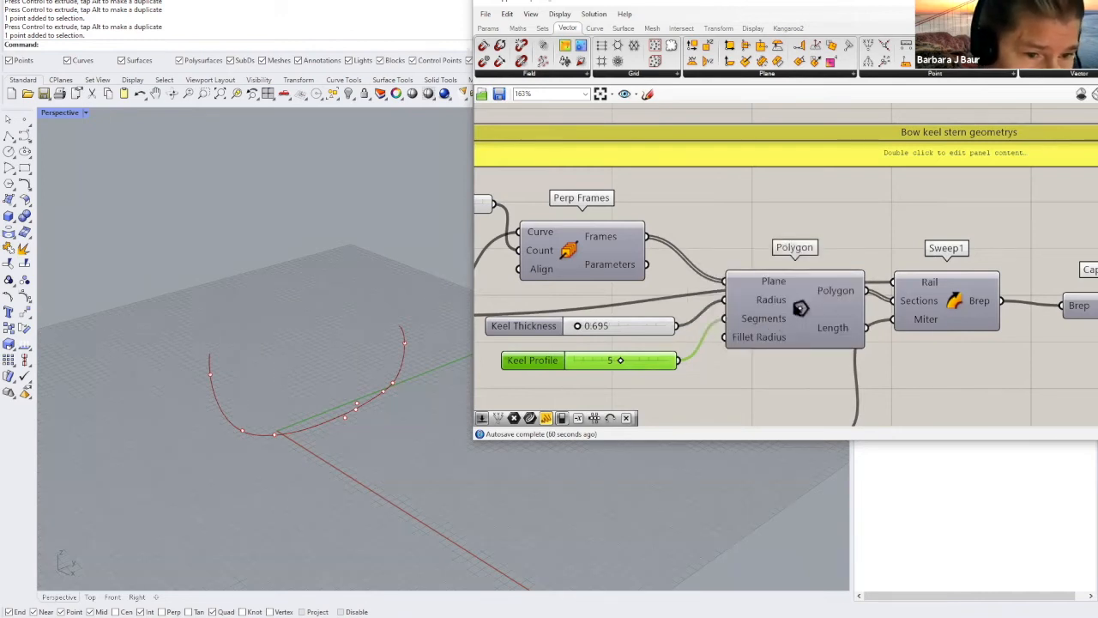
{"action": "middle_click", "coordinate": [800, 308]}
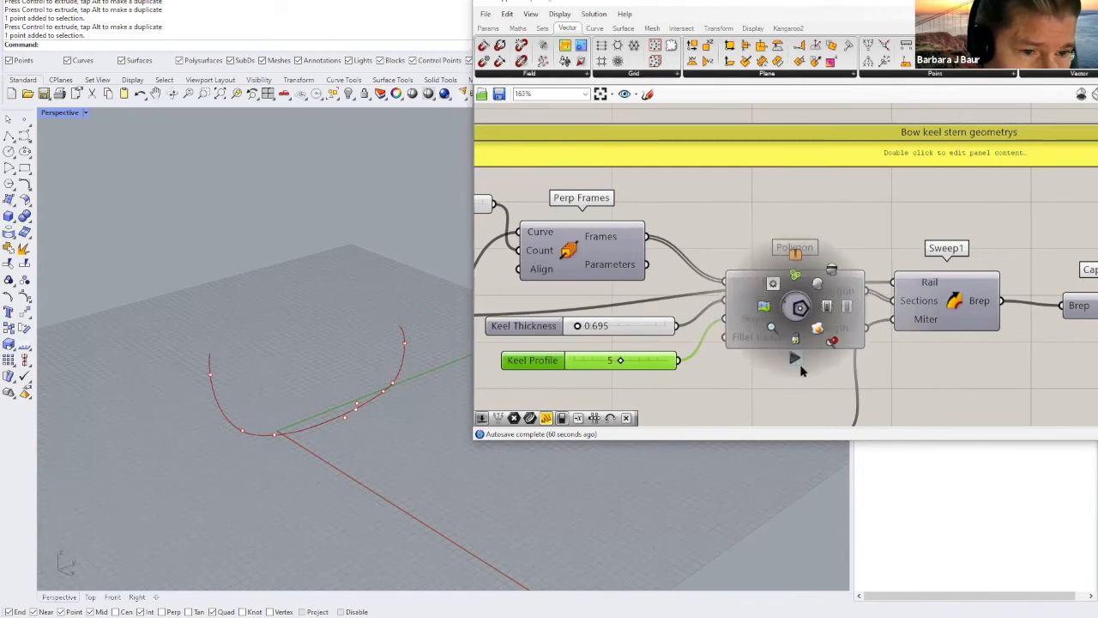
{"action": "left_click", "coordinate": [794, 357]}
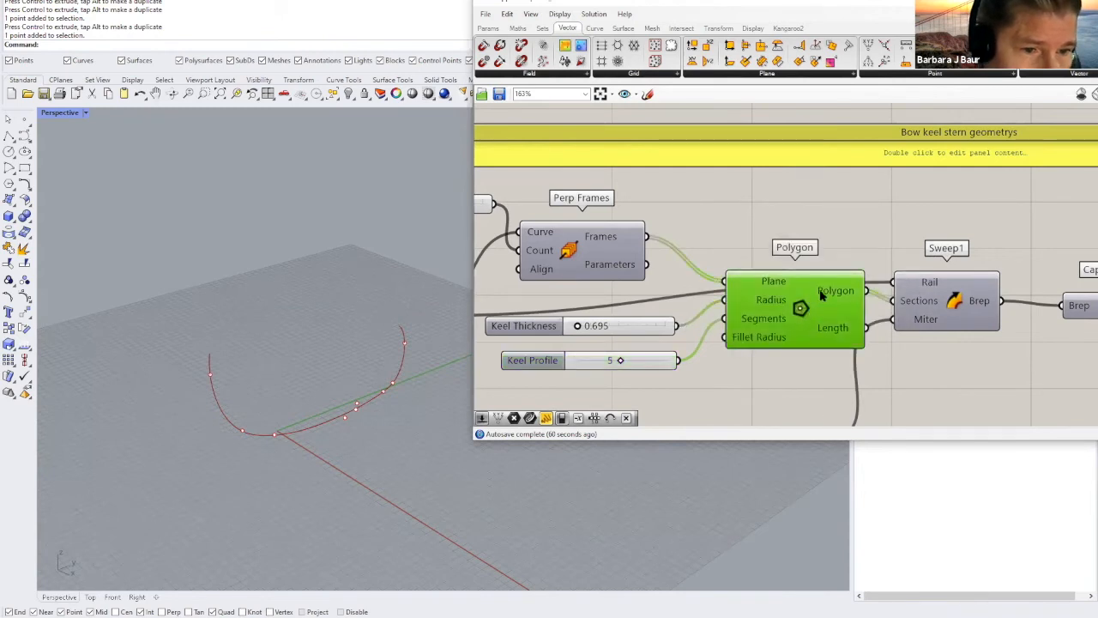
{"action": "middle_click", "coordinate": [801, 314]}
{"action": "left_click", "coordinate": [821, 292]}
{"action": "scroll", "coordinate": [356, 407], "scroll_direction": "up", "scroll_amount": 3}
{"action": "scroll", "coordinate": [390, 413], "scroll_direction": "up", "scroll_amount": 5}
{"action": "scroll", "coordinate": [386, 465], "scroll_direction": "down", "scroll_amount": 6}
{"action": "right_click_drag", "start_coordinate": [413, 443], "coordinate": [374, 468]}
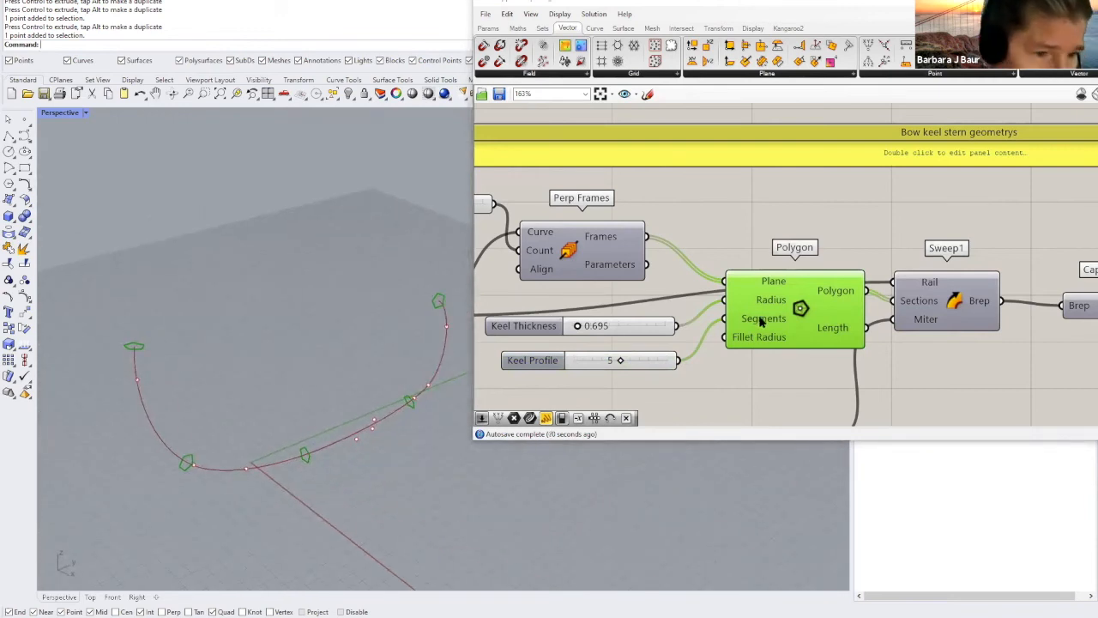
Step: Set the Keel Thickness slider to 1.171, try a Keel Profile of 3, and set Keel Profile to 4
{"action": "mouse_move", "coordinate": [578, 326]}
{"action": "left_mouse_down"}
{"action": "mouse_move", "coordinate": [592, 331]}
{"action": "mouse_move", "coordinate": [582, 334]}
{"action": "left_mouse_up"}
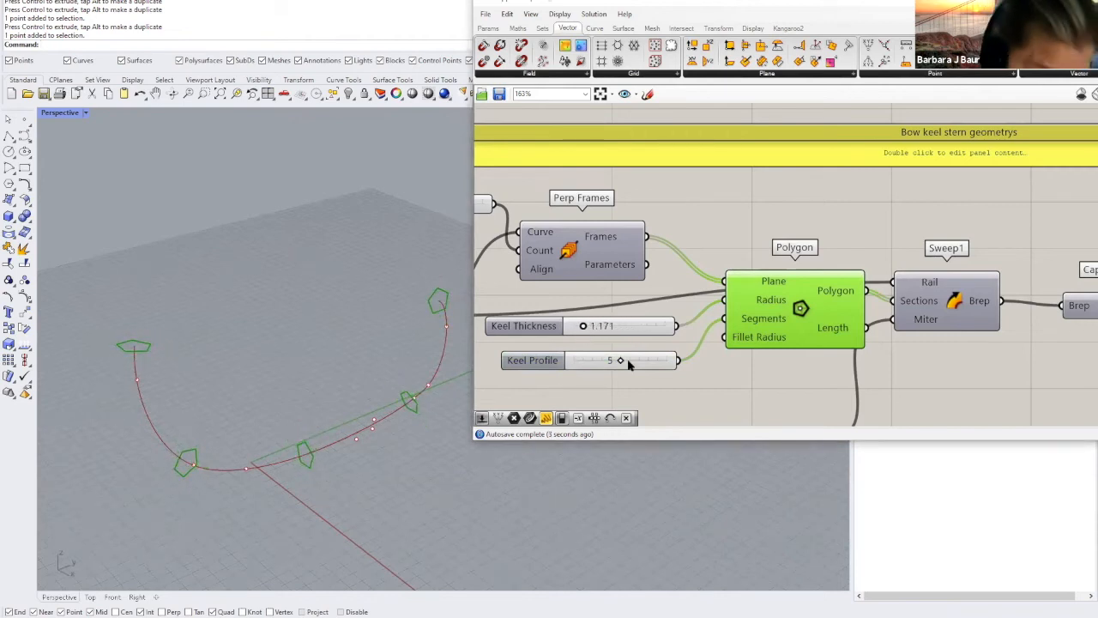
{"action": "mouse_move", "coordinate": [622, 362]}
{"action": "left_mouse_down"}
{"action": "mouse_move", "coordinate": [667, 362]}
{"action": "mouse_move", "coordinate": [592, 364]}
{"action": "mouse_move", "coordinate": [605, 363]}
{"action": "left_mouse_up"}
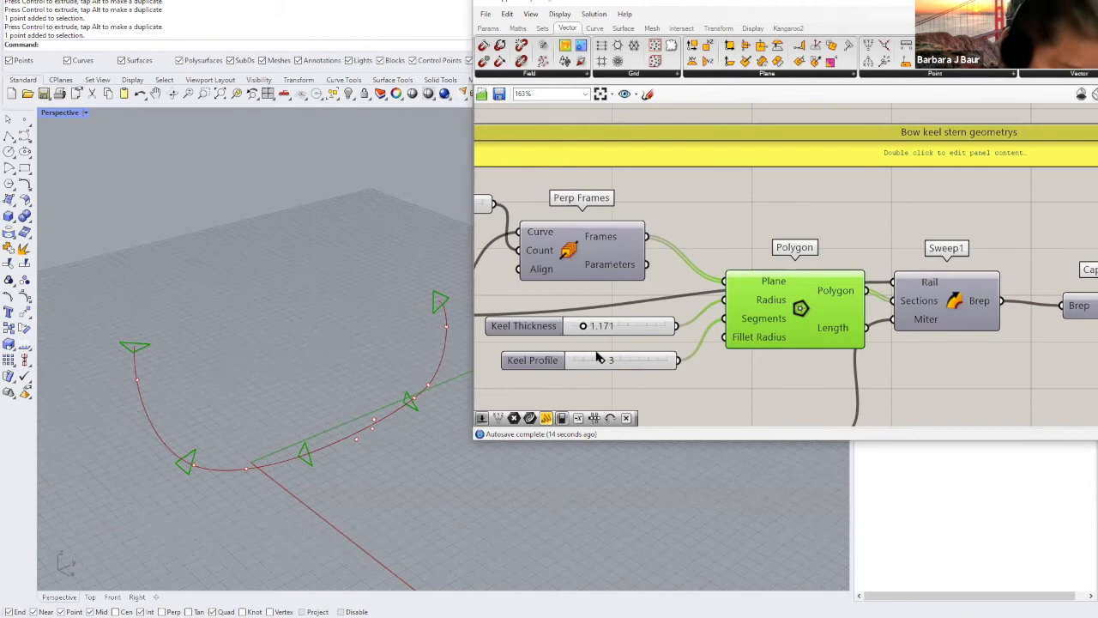
{"action": "left_click_drag", "start_coordinate": [603, 361], "coordinate": [614, 362]}
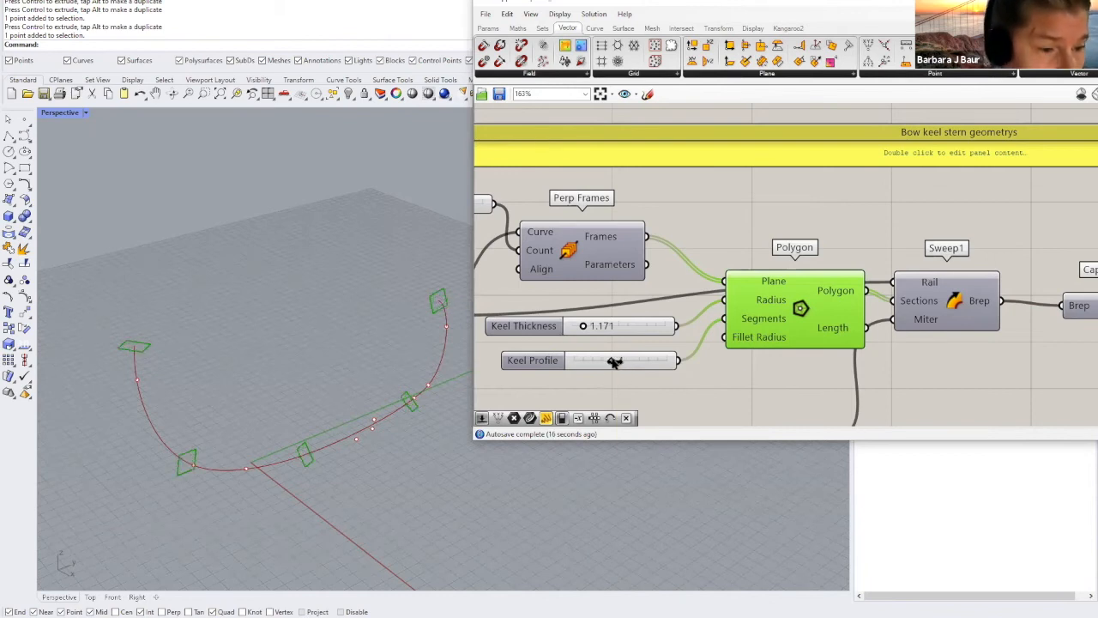
Step: Move the Sweep1 component slightly up and away from the Polygon component, closer to Cap Holes
{"action": "scroll", "coordinate": [950, 311], "scroll_direction": "down", "scroll_amount": 1}
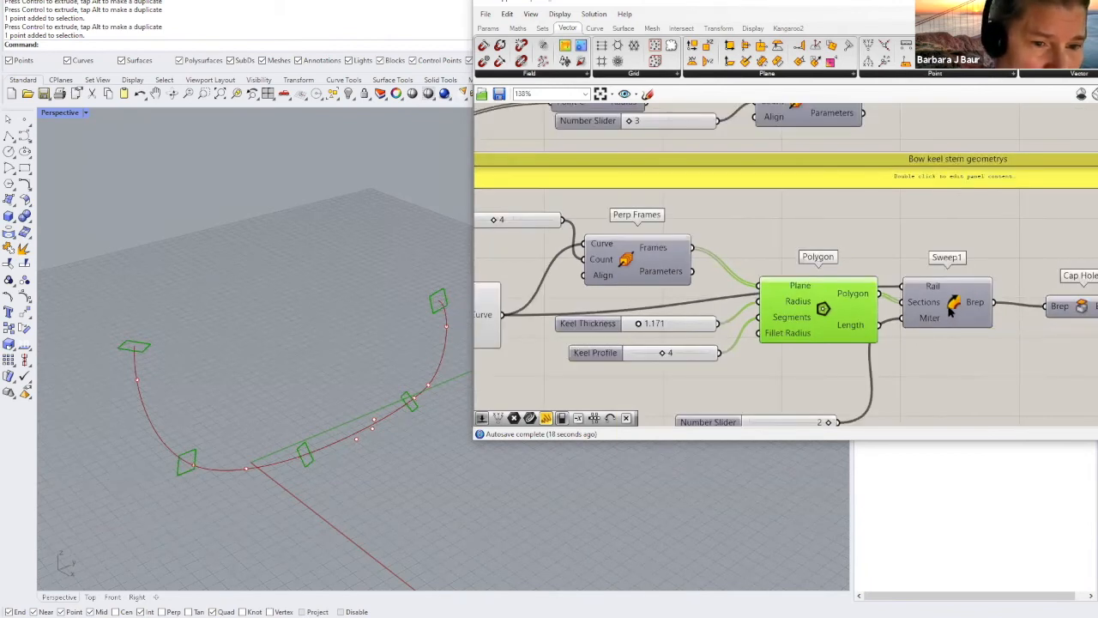
{"action": "scroll", "coordinate": [950, 308], "scroll_direction": "up", "scroll_amount": 2}
{"action": "left_click", "coordinate": [950, 308]}
{"action": "scroll", "coordinate": [953, 372], "scroll_direction": "down", "scroll_amount": 1}
{"action": "right_click_drag", "start_coordinate": [953, 360], "coordinate": [738, 335]}
{"action": "left_click_drag", "start_coordinate": [749, 314], "coordinate": [778, 299]}
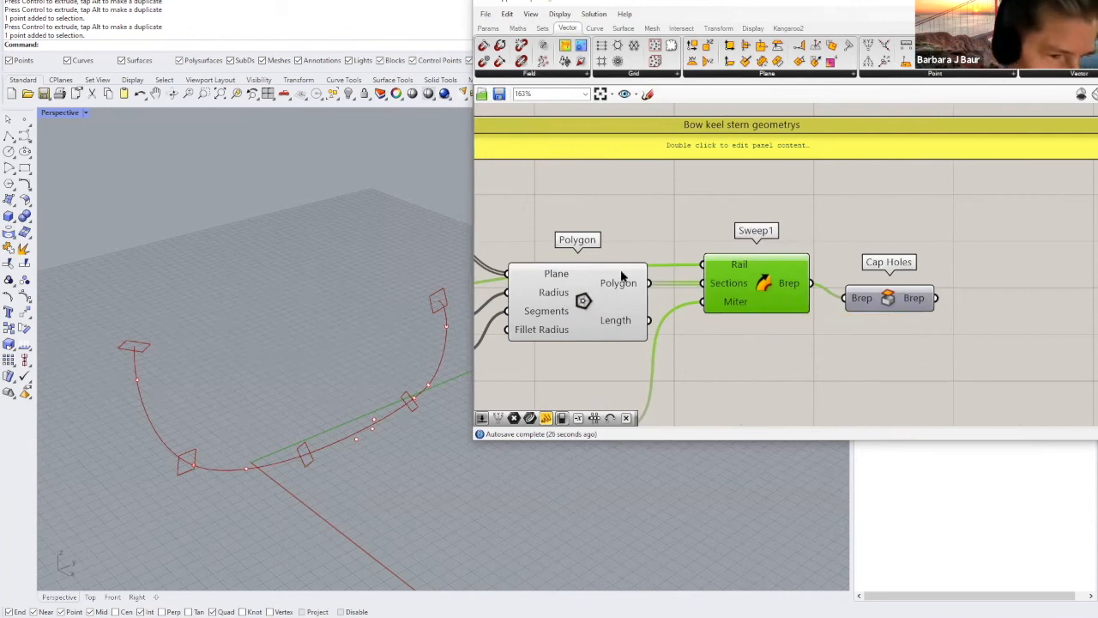
Step: Highlight the Extend Curve component to trace the curve feeding the Rail input of Sweep1
{"action": "scroll", "coordinate": [623, 275], "scroll_direction": "down", "scroll_amount": 3}
{"action": "right_click_drag", "start_coordinate": [583, 301], "coordinate": [833, 311]}
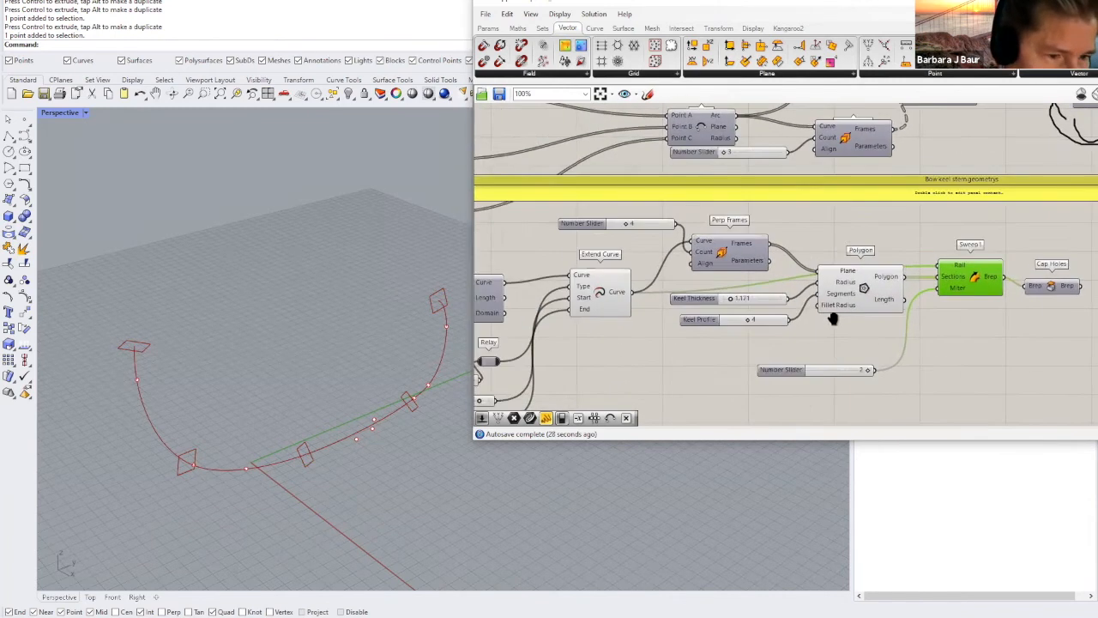
{"action": "left_click", "coordinate": [603, 288]}
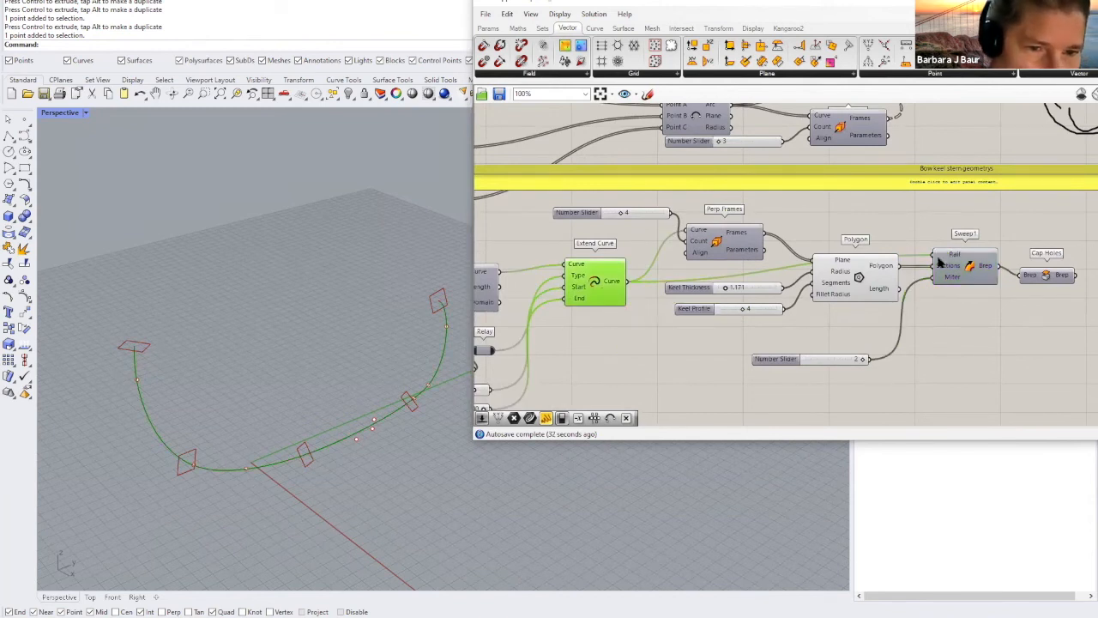
Step: Realign the Polygon and Sweep1 components so their section wires run straight, and check the options of Sweep1's Miter input
{"action": "left_click_drag", "start_coordinate": [874, 294], "coordinate": [879, 314]}
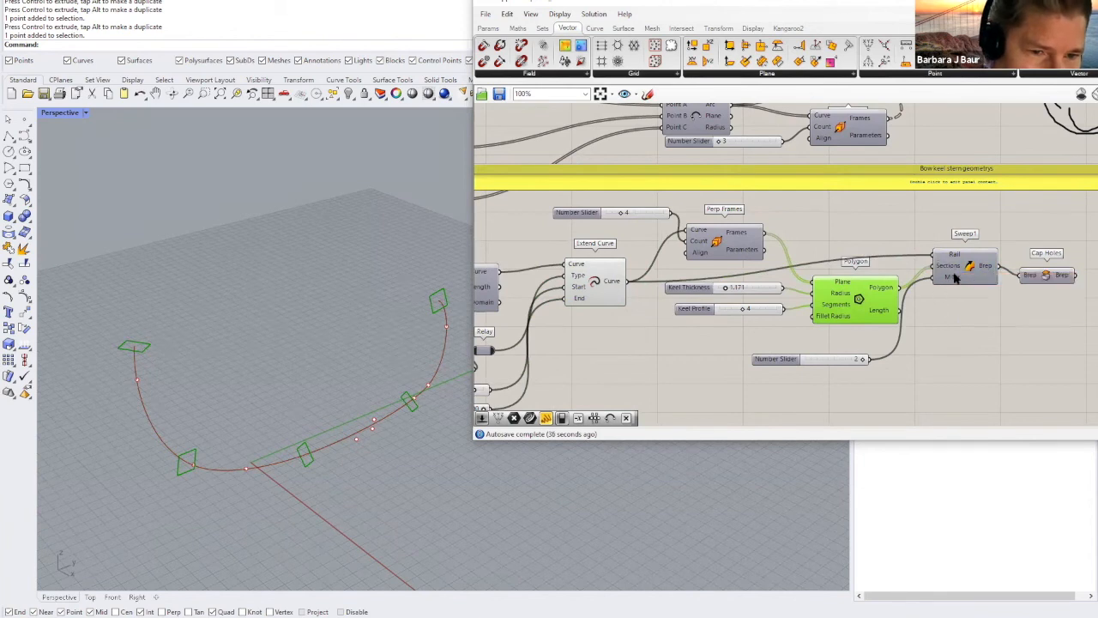
{"action": "left_click_drag", "start_coordinate": [955, 277], "coordinate": [957, 284]}
{"action": "left_click_drag", "start_coordinate": [873, 318], "coordinate": [871, 306]}
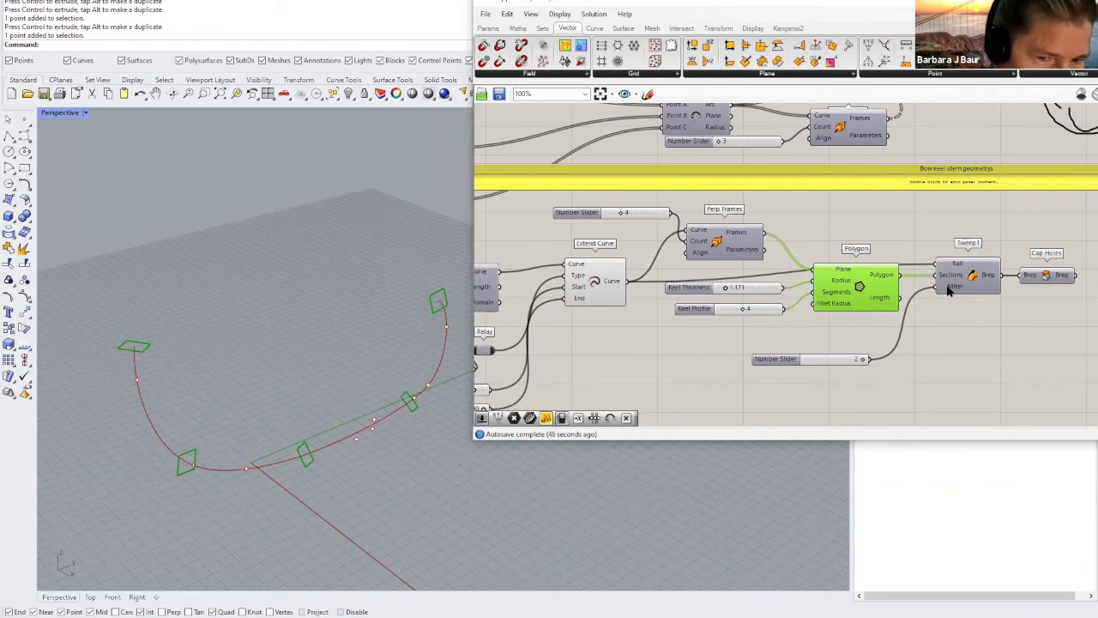
{"action": "mouse_move", "coordinate": [949, 291]}
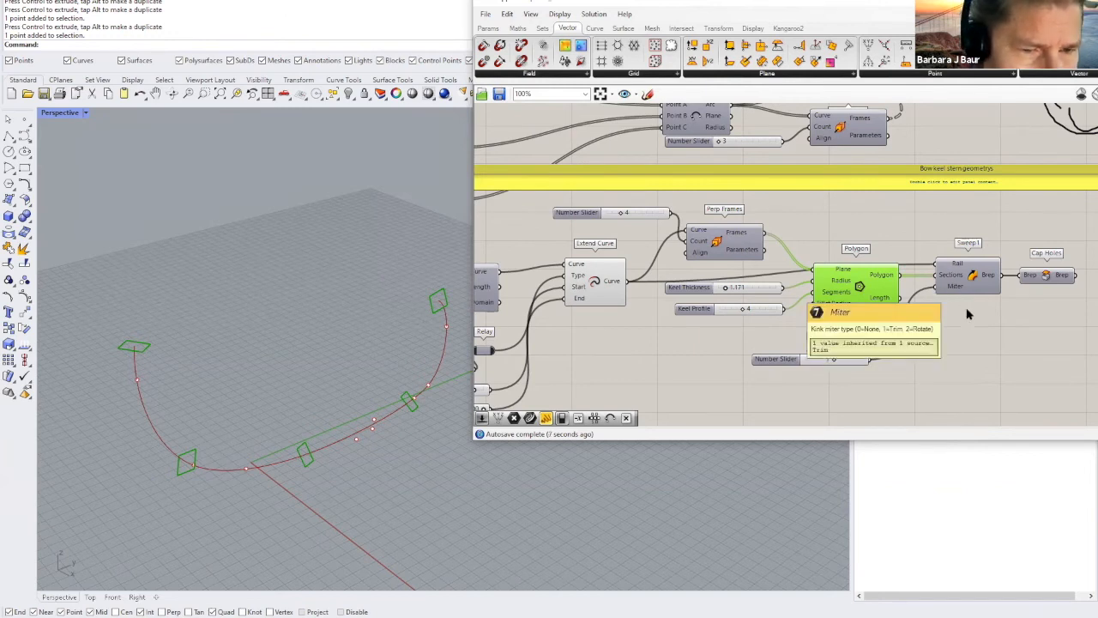
Step: Check the Miter slider feeding Sweep1 and turn on the Sweep1 component's preview to show the swept keel
{"action": "left_click", "coordinate": [830, 394]}
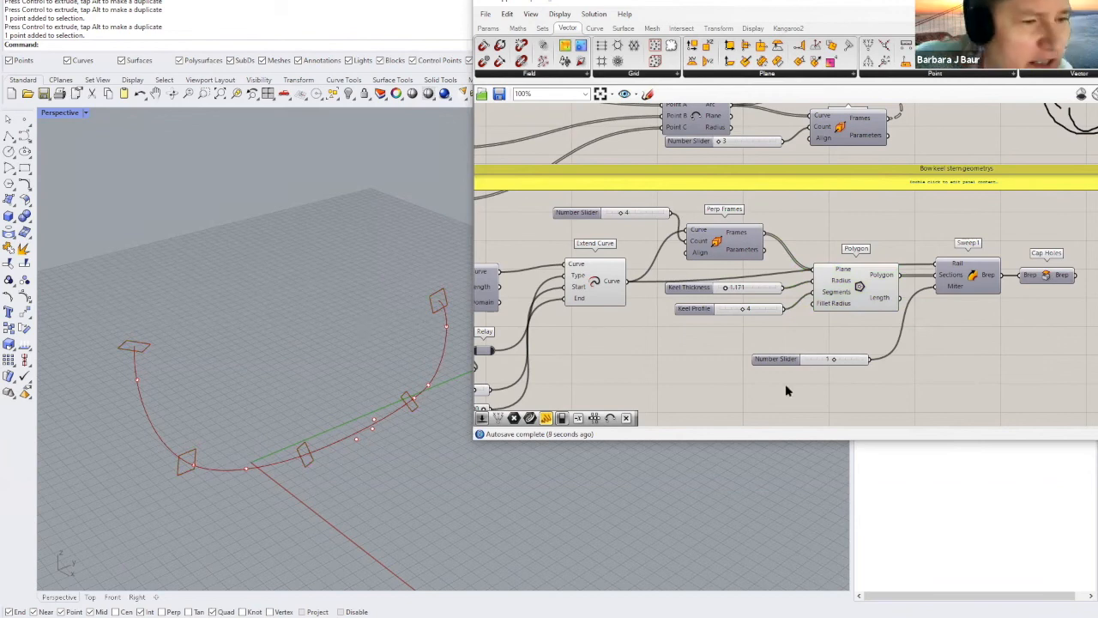
{"action": "mouse_move", "coordinate": [847, 361]}
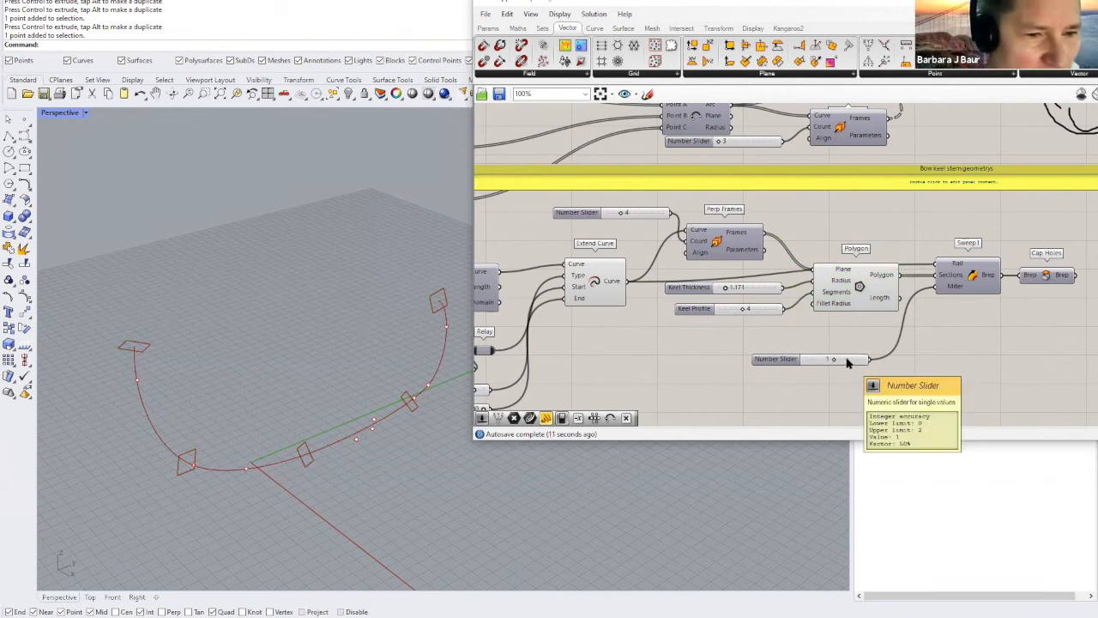
{"action": "mouse_move", "coordinate": [422, 384]}
{"action": "right_mouse_down"}
{"action": "mouse_move", "coordinate": [366, 363]}
{"action": "mouse_move", "coordinate": [351, 372]}
{"action": "mouse_move", "coordinate": [407, 379]}
{"action": "right_mouse_up"}
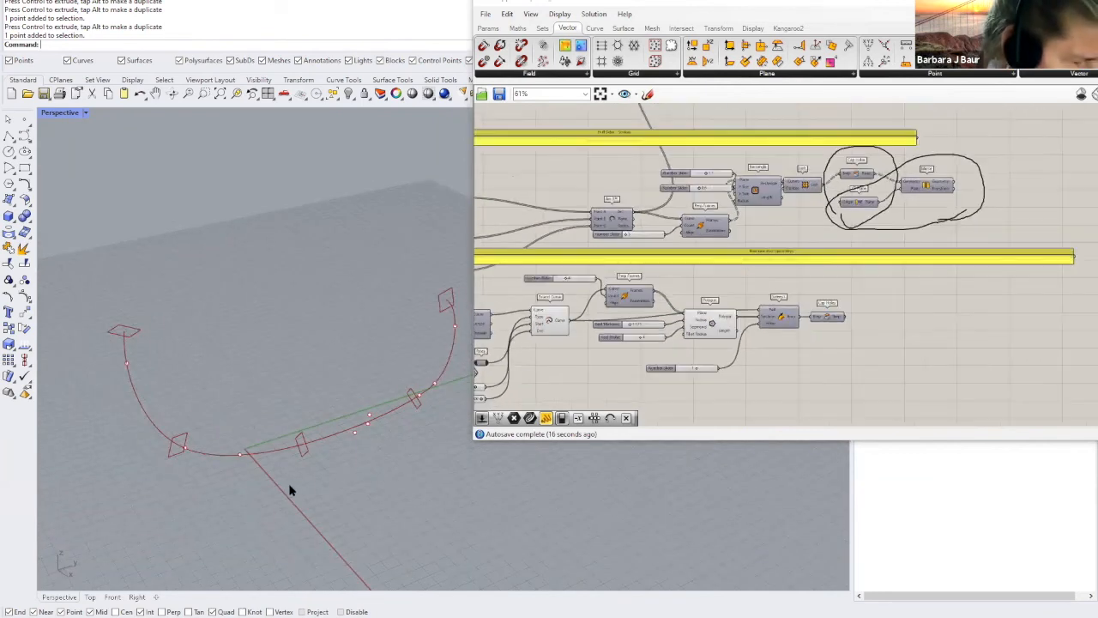
{"action": "right_click_drag", "start_coordinate": [290, 490], "coordinate": [240, 463]}
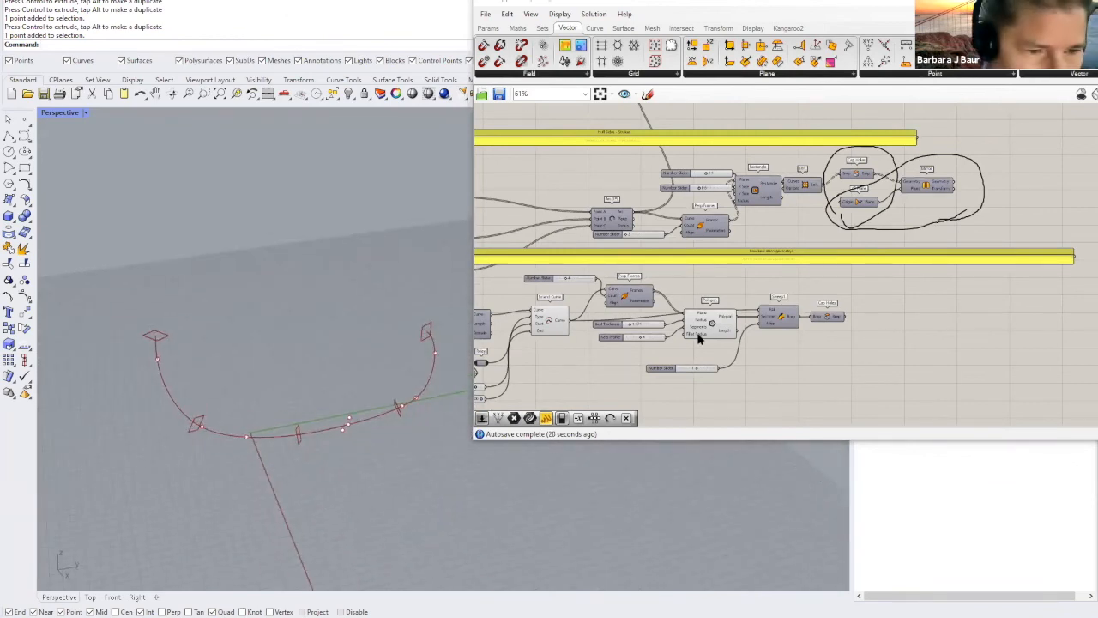
{"action": "scroll", "coordinate": [794, 331], "scroll_direction": "up", "scroll_amount": 3}
{"action": "left_click", "coordinate": [784, 318]}
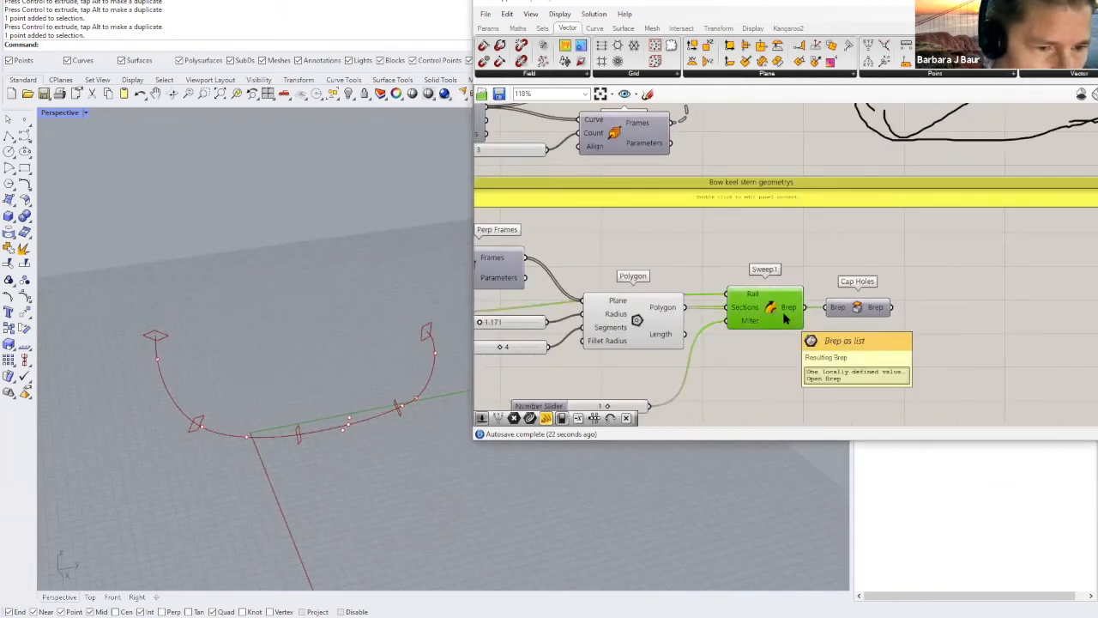
{"action": "middle_click", "coordinate": [785, 314]}
{"action": "left_click", "coordinate": [812, 291]}
{"action": "right_click_drag", "start_coordinate": [373, 491], "coordinate": [416, 497]}
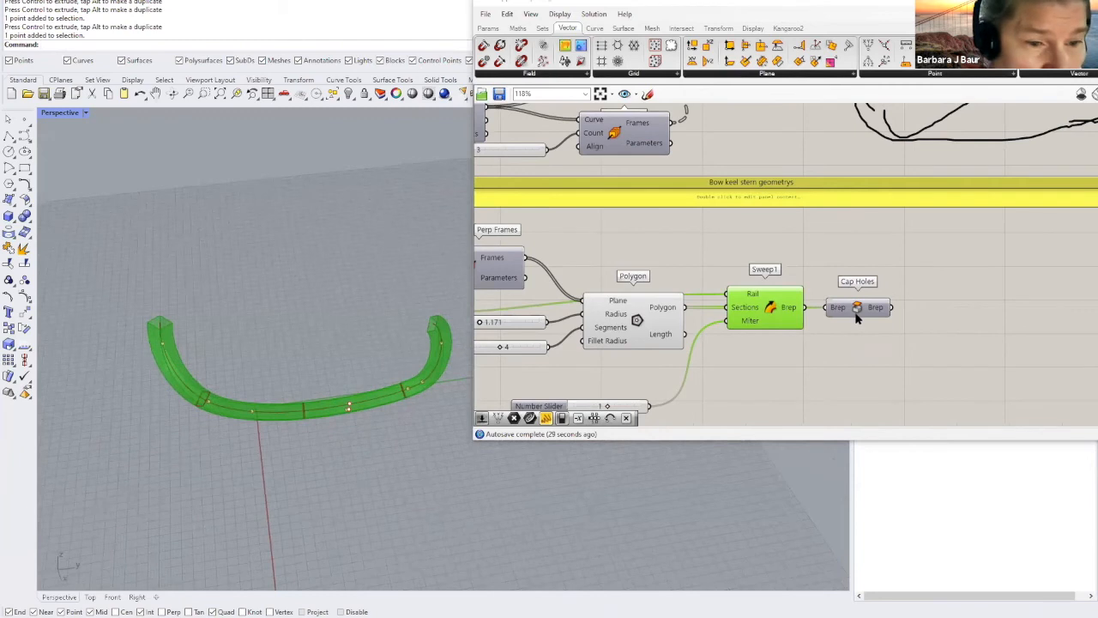
Step: Turn on the preview of the Cap Holes component after Sweep1 and hide the Sweep1 preview
{"action": "left_click", "coordinate": [855, 314]}
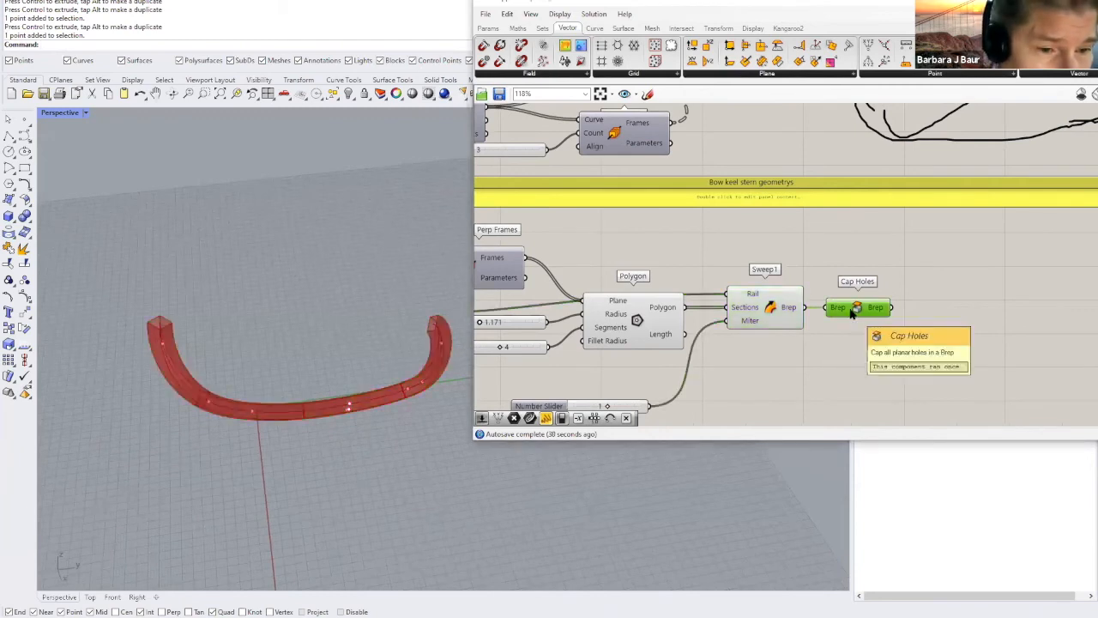
{"action": "middle_click", "coordinate": [852, 314]}
{"action": "left_click", "coordinate": [845, 305]}
{"action": "left_click", "coordinate": [777, 313]}
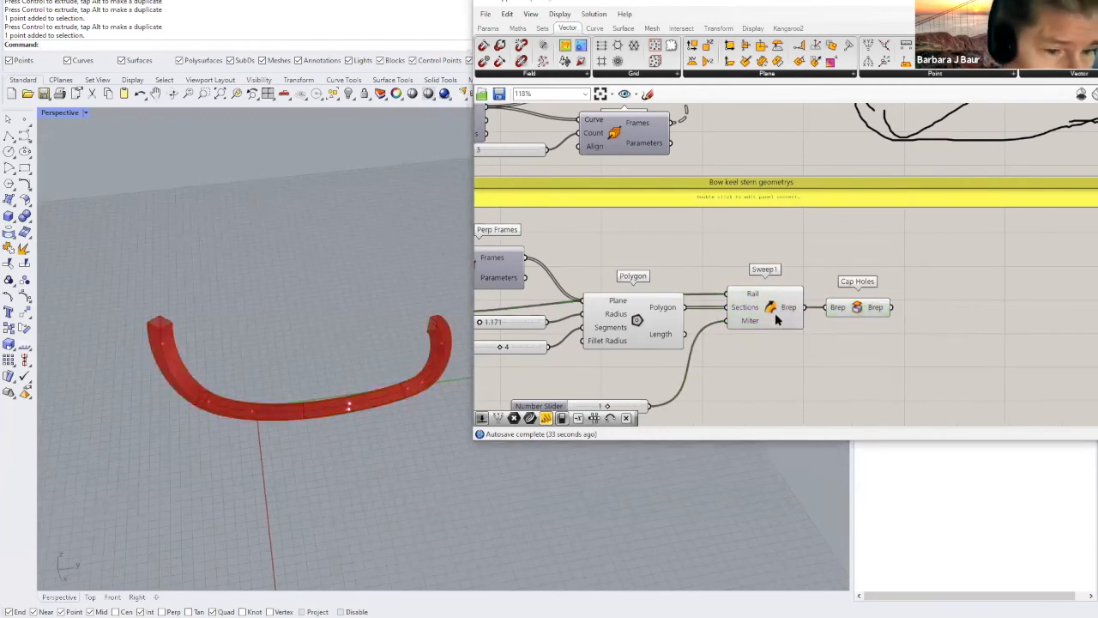
{"action": "middle_click", "coordinate": [778, 312]}
{"action": "left_click", "coordinate": [799, 292]}
{"action": "left_click", "coordinate": [799, 361]}
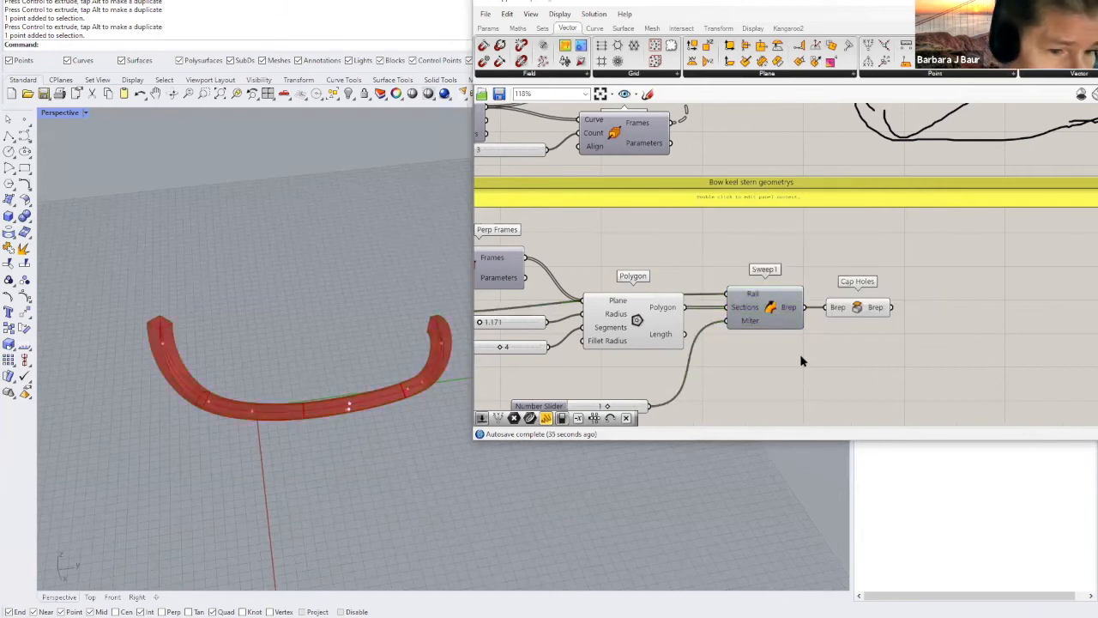
Step: Sketch a freehand loop around the Cap Holes component in the bow, keel and stern group and accept it
{"action": "scroll", "coordinate": [802, 358], "scroll_direction": "down", "scroll_amount": 3}
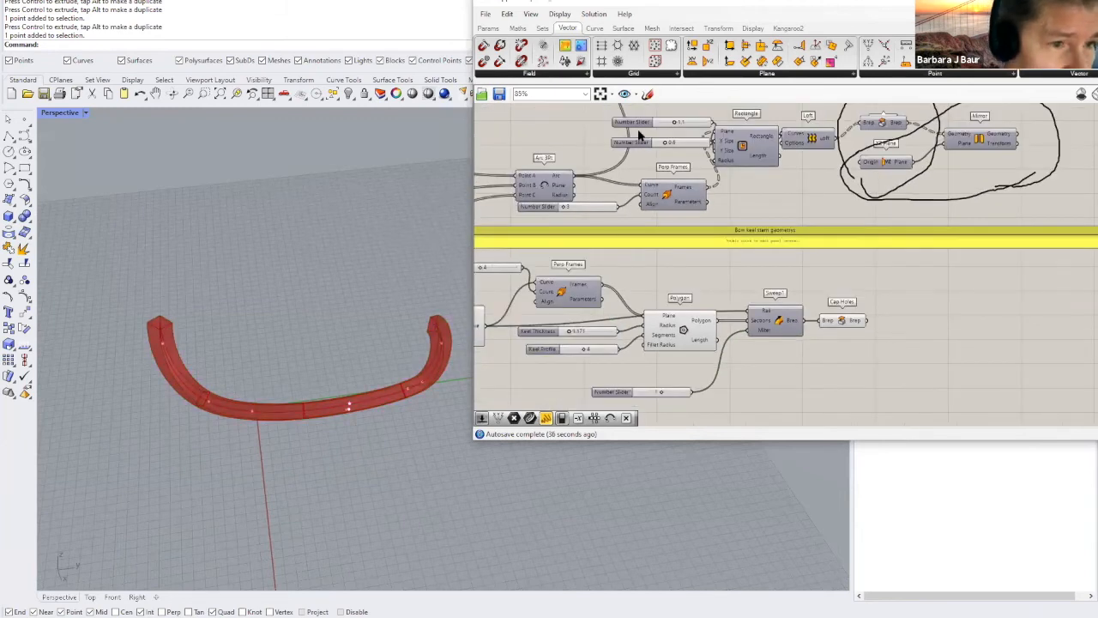
{"action": "mouse_move", "coordinate": [916, 327]}
{"action": "left_mouse_down"}
{"action": "mouse_move", "coordinate": [836, 366]}
{"action": "mouse_move", "coordinate": [794, 307]}
{"action": "mouse_move", "coordinate": [926, 327]}
{"action": "mouse_move", "coordinate": [851, 289]}
{"action": "mouse_move", "coordinate": [897, 352]}
{"action": "left_mouse_up"}
{"action": "left_click", "coordinate": [652, 96]}
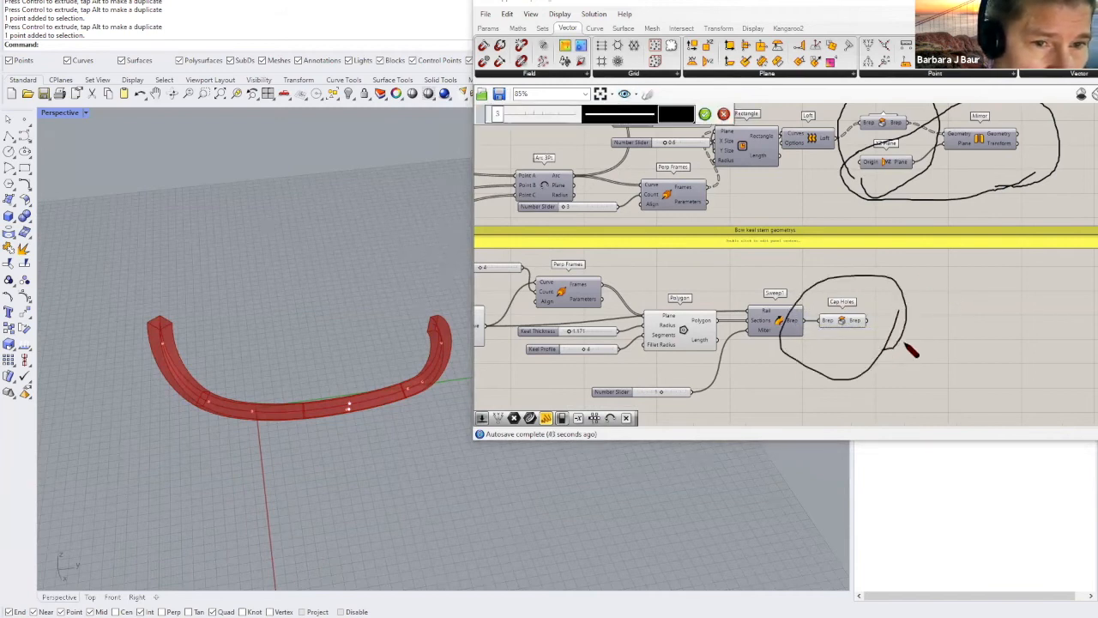
{"action": "scroll", "coordinate": [963, 284], "scroll_direction": "down", "scroll_amount": 2}
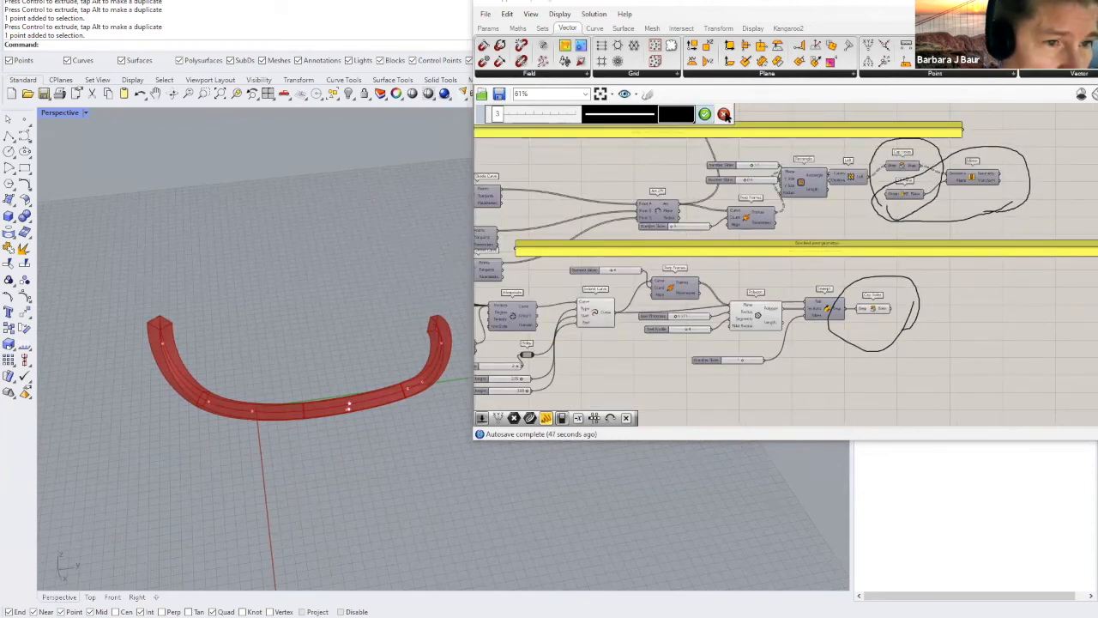
{"action": "left_click", "coordinate": [704, 113]}
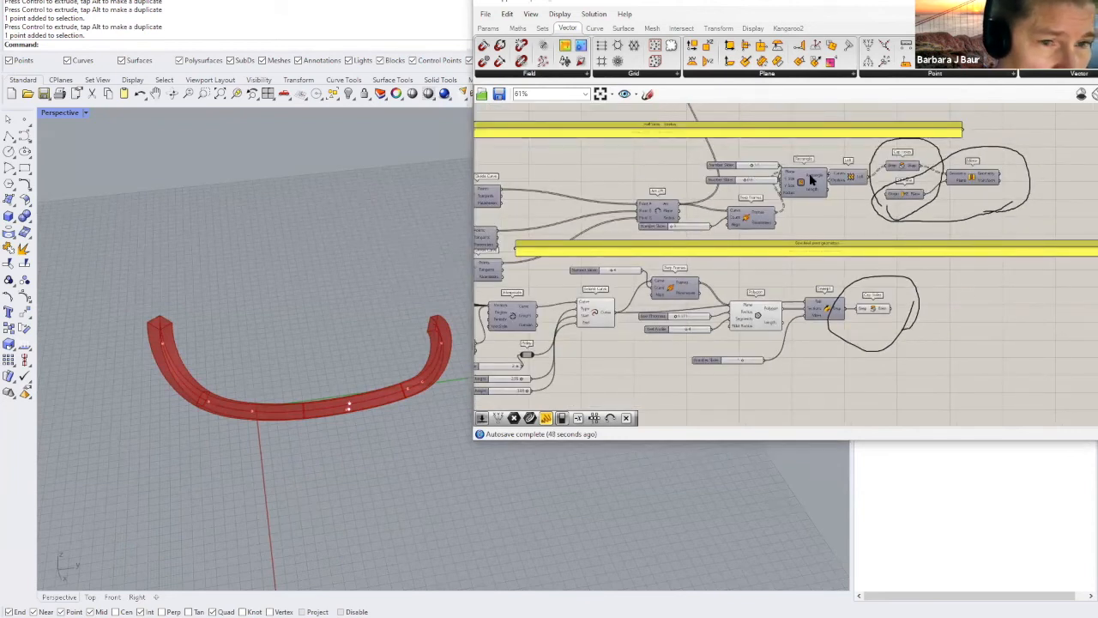
Step: Select the hull's YZ Plane, Mirror and Cap Holes components plus the keel's Cap Holes, and turn on their previews
{"action": "left_click", "coordinate": [912, 196]}
{"action": "left_click", "coordinate": [978, 181], "text": "shift"}
{"action": "left_click", "coordinate": [910, 167], "text": "shift"}
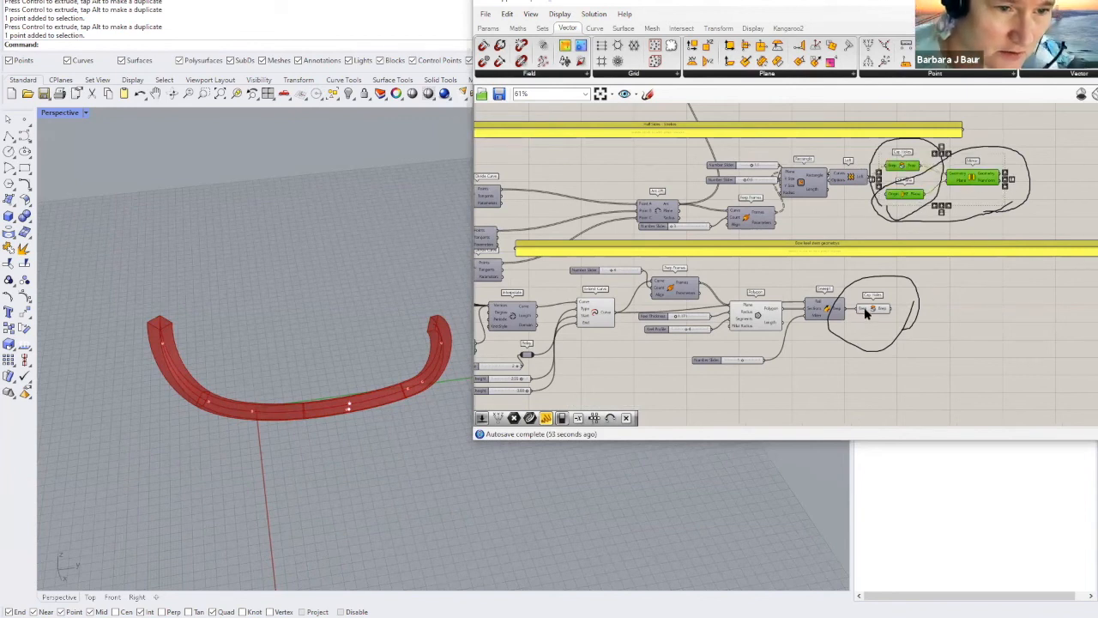
{"action": "left_click", "coordinate": [868, 311], "text": "shift"}
{"action": "middle_click", "coordinate": [884, 311]}
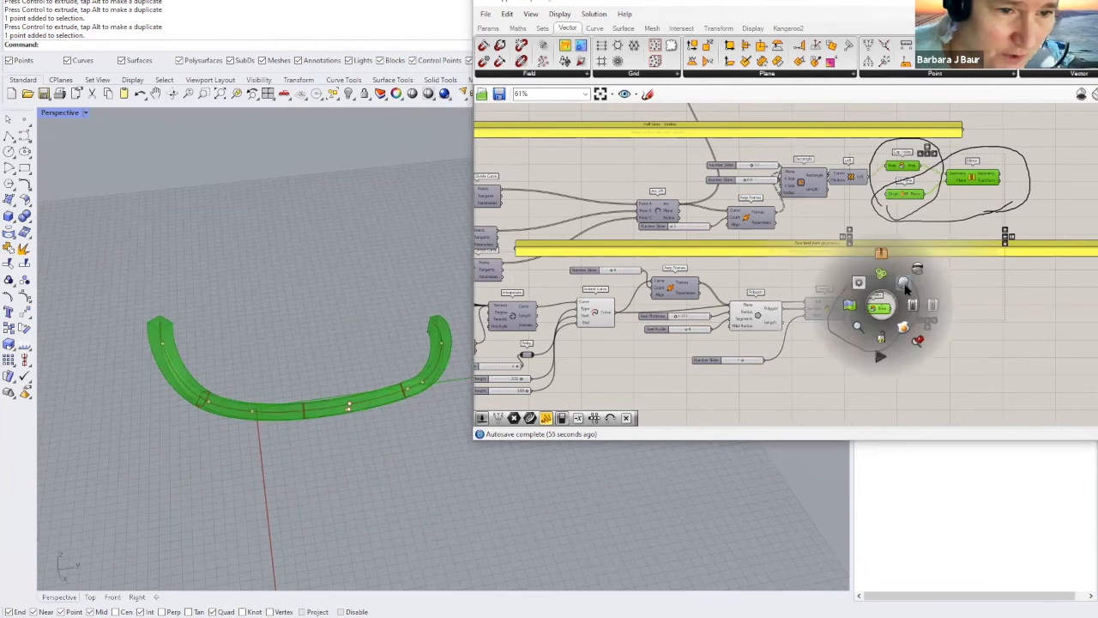
{"action": "left_click", "coordinate": [845, 313]}
{"action": "right_click_drag", "start_coordinate": [431, 403], "coordinate": [392, 349]}
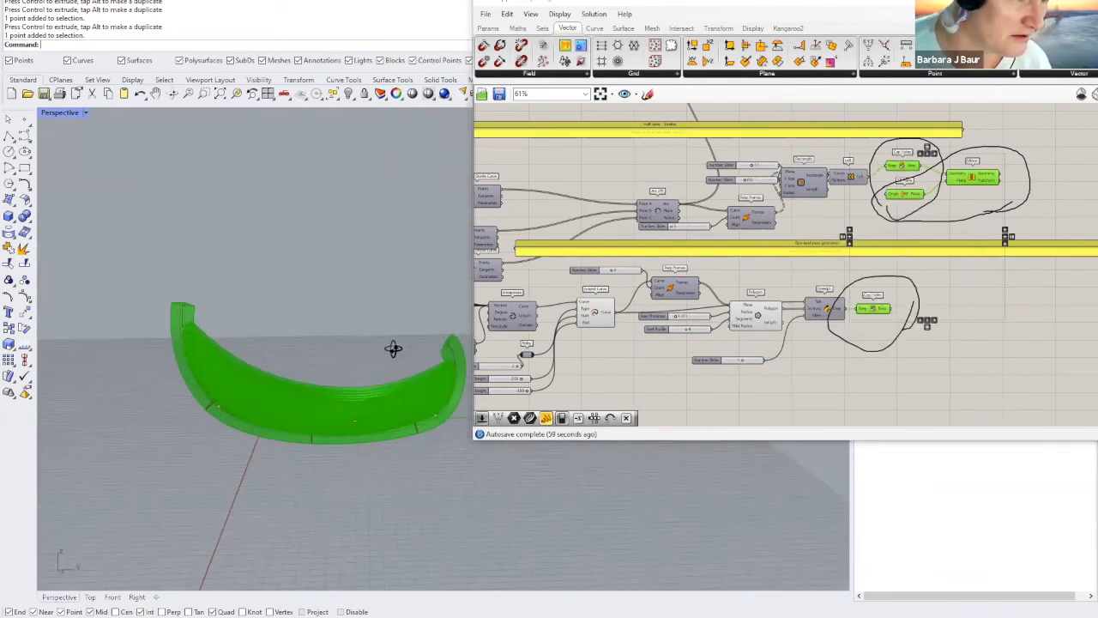
Step: Try a Strake Count of 6 to show fewer hull strakes, and set the Strake Count slider to 20
{"action": "scroll", "coordinate": [708, 292], "scroll_direction": "down", "scroll_amount": 2}
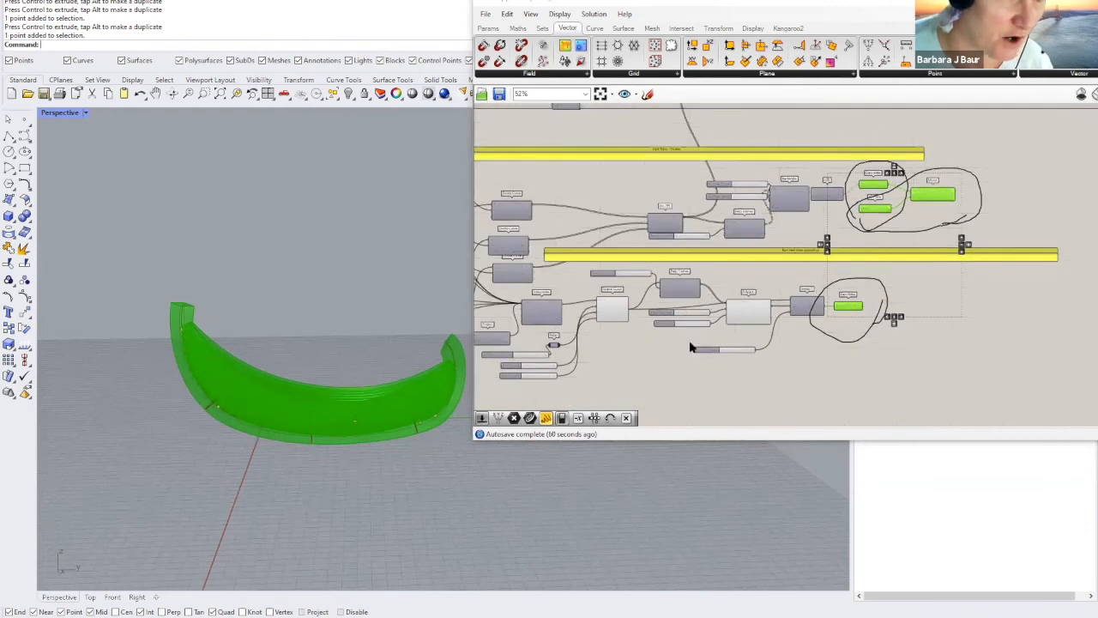
{"action": "scroll", "coordinate": [730, 348], "scroll_direction": "up", "scroll_amount": 3}
{"action": "scroll", "coordinate": [617, 240], "scroll_direction": "up", "scroll_amount": 3}
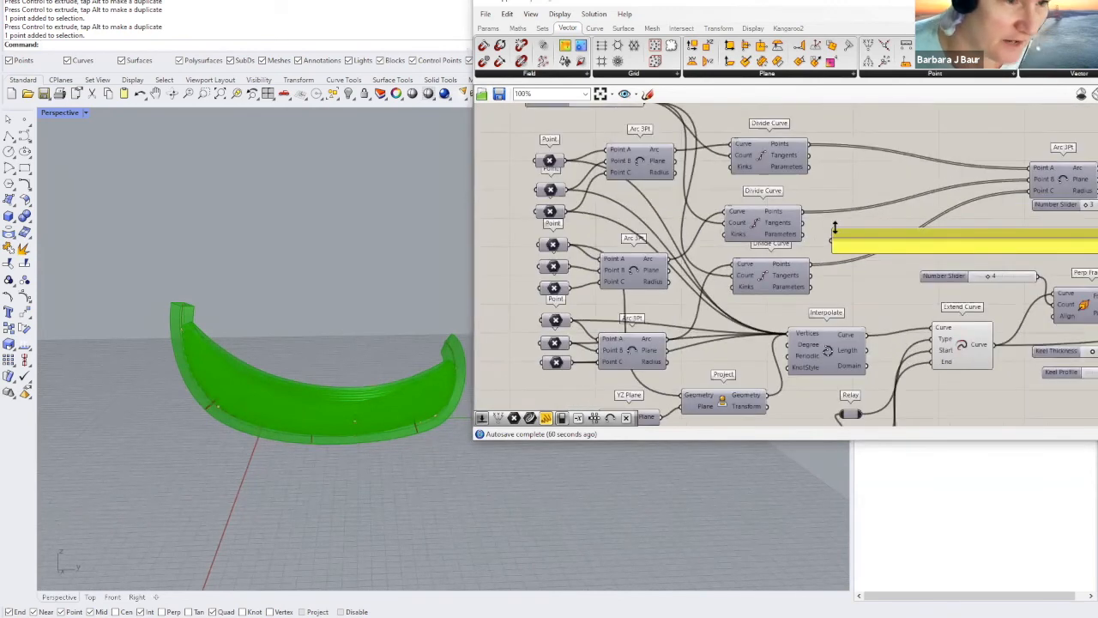
{"action": "right_click_drag", "start_coordinate": [575, 129], "coordinate": [583, 217]}
{"action": "scroll", "coordinate": [583, 217], "scroll_direction": "up", "scroll_amount": 1}
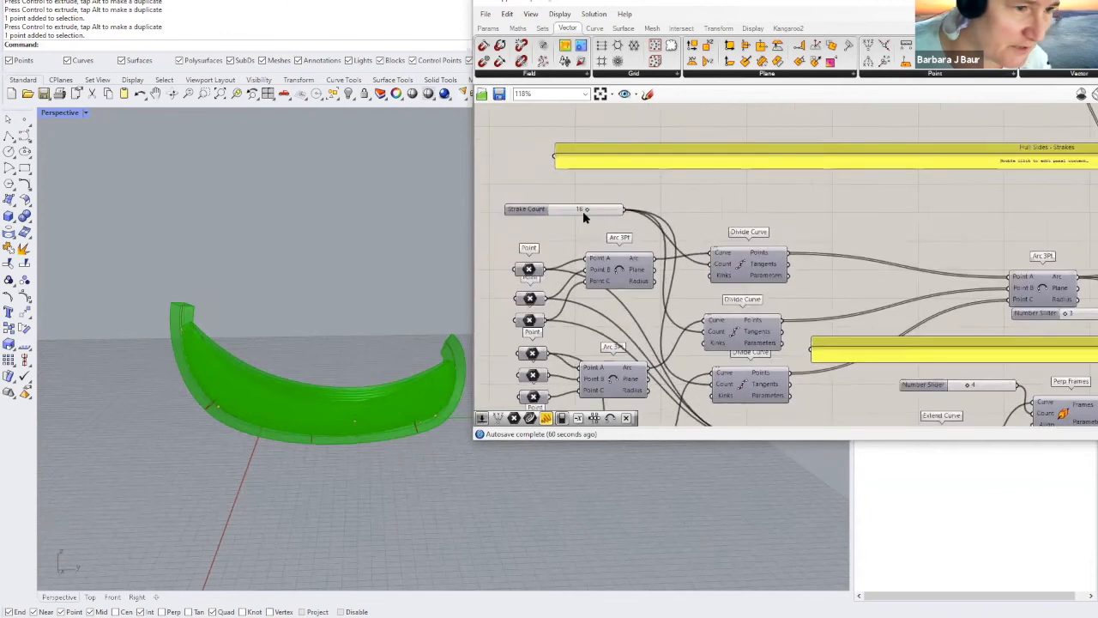
{"action": "scroll", "coordinate": [582, 217], "scroll_direction": "up", "scroll_amount": 1}
{"action": "left_click_drag", "start_coordinate": [588, 209], "coordinate": [544, 212]}
{"action": "scroll", "coordinate": [395, 415], "scroll_direction": "up", "scroll_amount": 2}
{"action": "scroll", "coordinate": [394, 414], "scroll_direction": "down", "scroll_amount": 2}
{"action": "right_click_drag", "start_coordinate": [392, 368], "coordinate": [485, 349]}
{"action": "right_click_drag", "start_coordinate": [497, 334], "coordinate": [497, 334]}
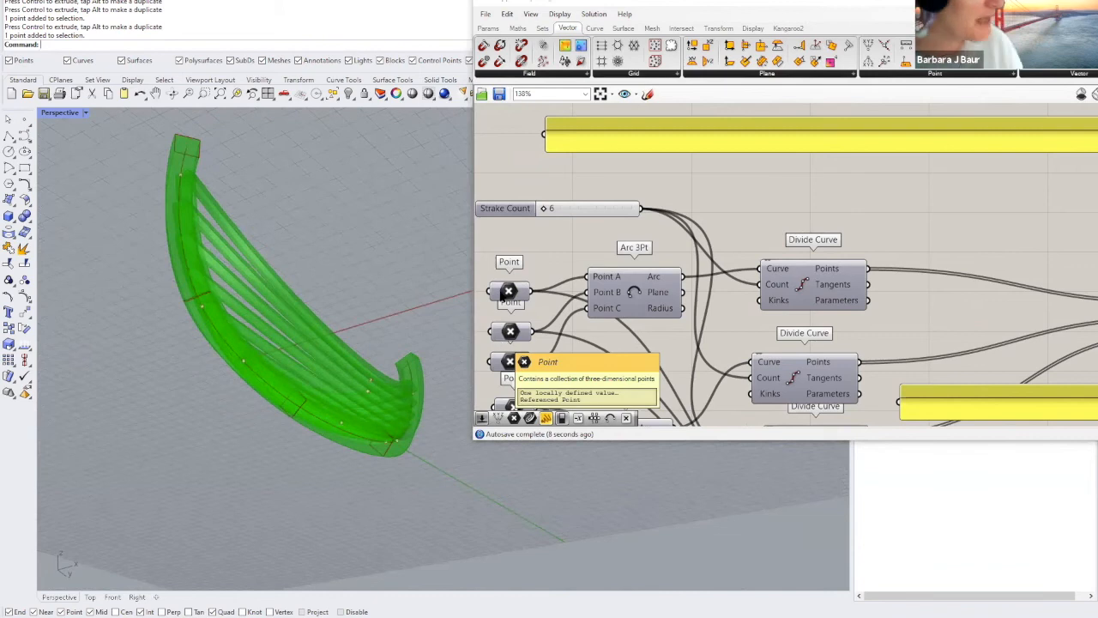
{"action": "left_click_drag", "start_coordinate": [551, 212], "coordinate": [621, 214]}
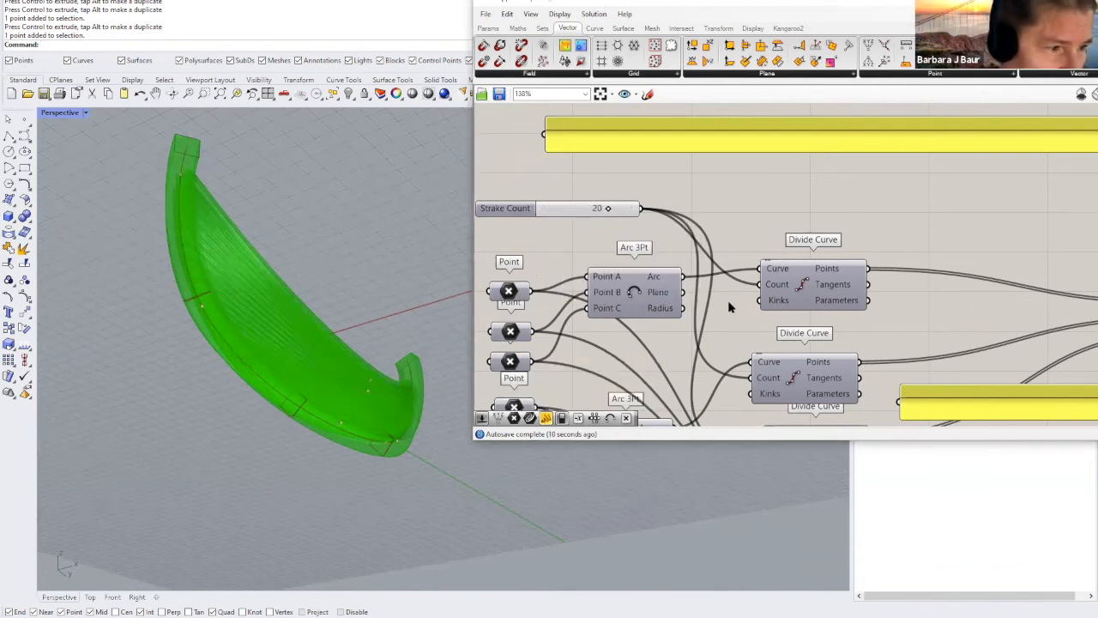
Step: Set the slider feeding the Y Size input of the hull's Rectangle component to 1.8
{"action": "scroll", "coordinate": [726, 317], "scroll_direction": "down", "scroll_amount": 3}
{"action": "right_click_drag", "start_coordinate": [709, 339], "coordinate": [438, 357]}
{"action": "right_click_drag", "start_coordinate": [1094, 358], "coordinate": [901, 368]}
{"action": "right_click_drag", "start_coordinate": [733, 372], "coordinate": [741, 369]}
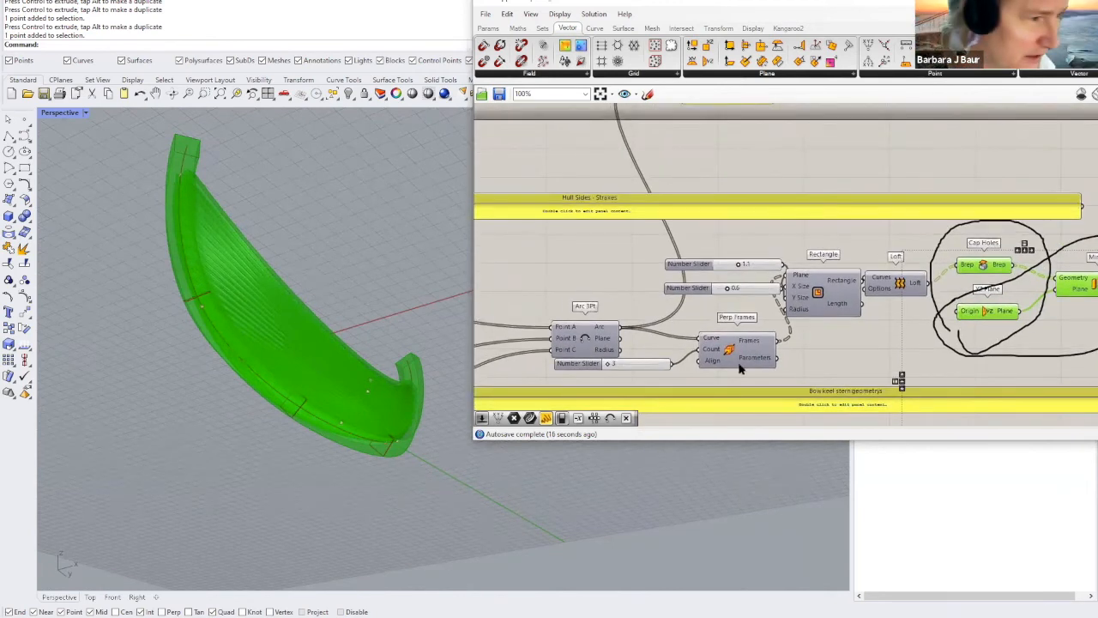
{"action": "right_click_drag", "start_coordinate": [383, 284], "coordinate": [738, 266]}
{"action": "left_click_drag", "start_coordinate": [748, 266], "coordinate": [743, 289]}
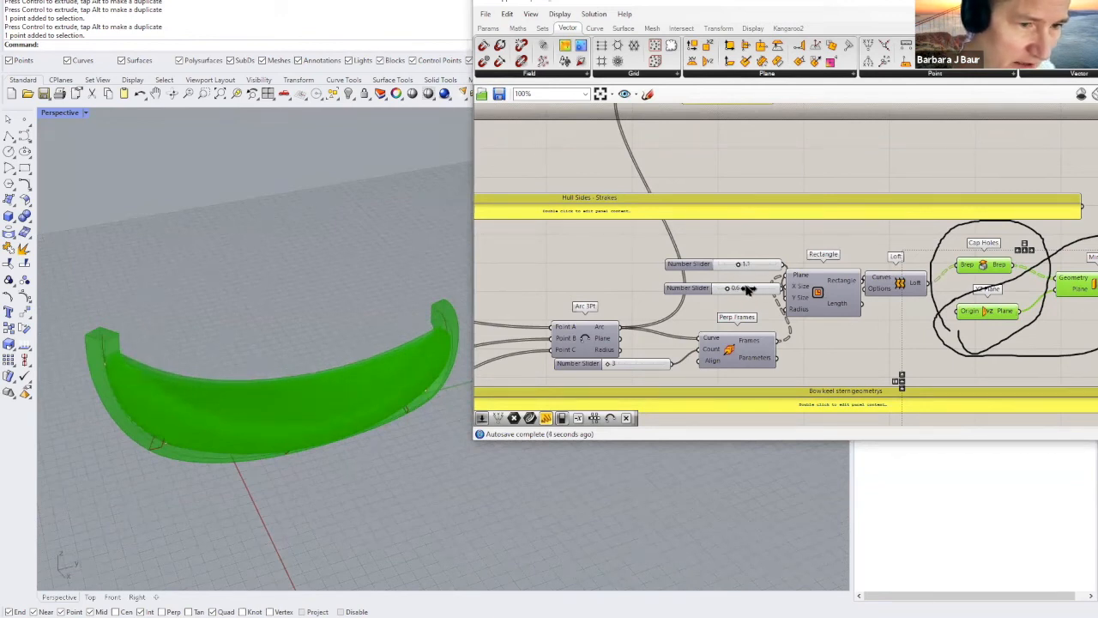
{"action": "scroll", "coordinate": [334, 442], "scroll_direction": "down", "scroll_amount": 3}
{"action": "right_click_drag", "start_coordinate": [334, 442], "coordinate": [481, 369]}
Step: Set the Keel Profile slider to 7 and inspect the keel and hull from several angles
{"action": "scroll", "coordinate": [832, 332], "scroll_direction": "down", "scroll_amount": 2}
{"action": "scroll", "coordinate": [806, 258], "scroll_direction": "down", "scroll_amount": 2}
{"action": "right_click_drag", "start_coordinate": [764, 386], "coordinate": [725, 314]}
{"action": "scroll", "coordinate": [723, 376], "scroll_direction": "up", "scroll_amount": 2}
{"action": "scroll", "coordinate": [724, 382], "scroll_direction": "up", "scroll_amount": 2}
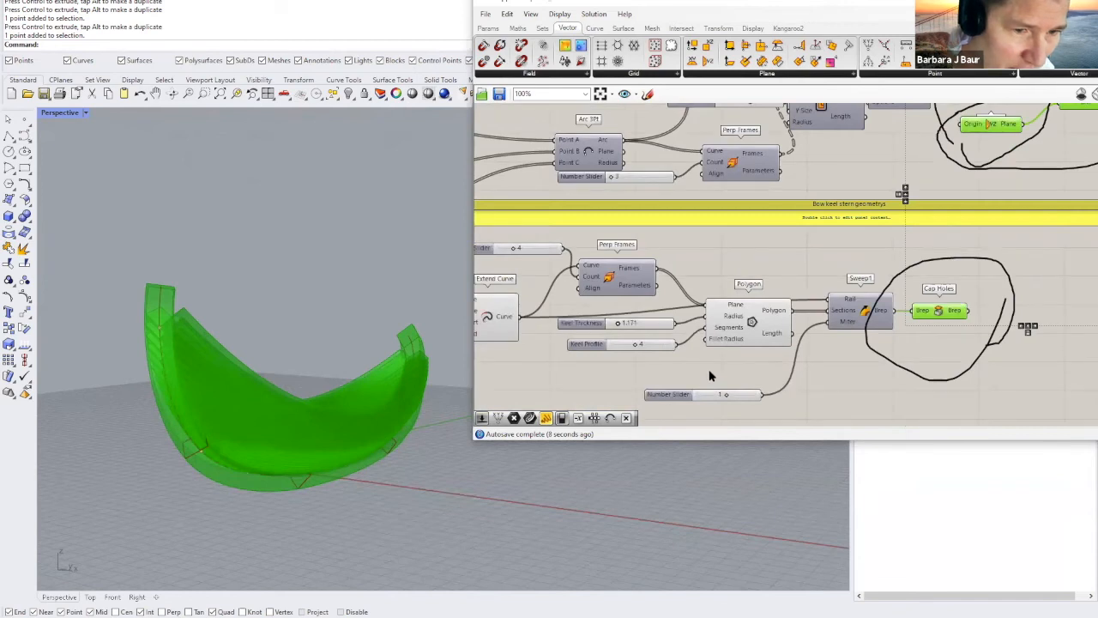
{"action": "right_click_drag", "start_coordinate": [710, 374], "coordinate": [829, 347]}
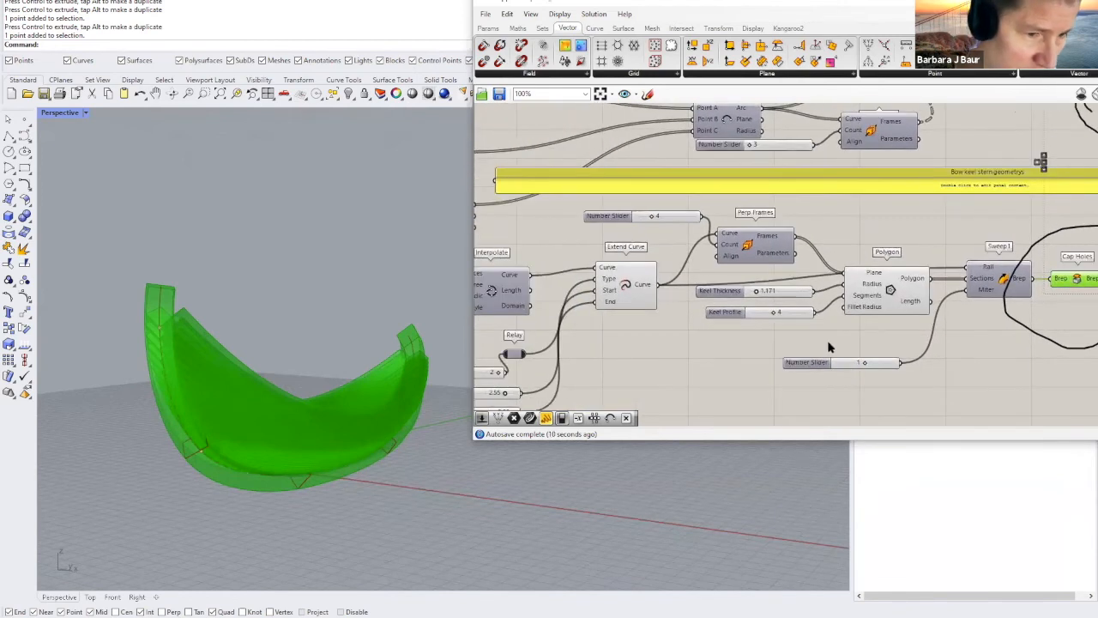
{"action": "mouse_move", "coordinate": [774, 314]}
{"action": "left_mouse_down"}
{"action": "mouse_move", "coordinate": [762, 314]}
{"action": "mouse_move", "coordinate": [789, 312]}
{"action": "mouse_move", "coordinate": [771, 314]}
{"action": "left_mouse_up"}
{"action": "right_click_drag", "start_coordinate": [351, 304], "coordinate": [257, 318]}
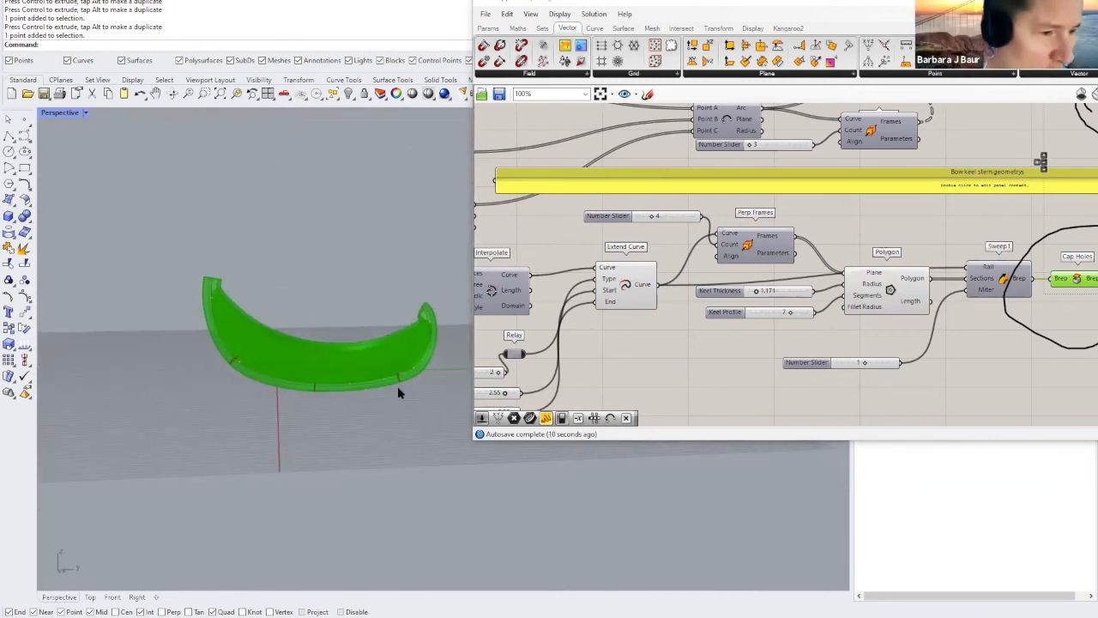
{"action": "scroll", "coordinate": [397, 388], "scroll_direction": "up", "scroll_amount": 5}
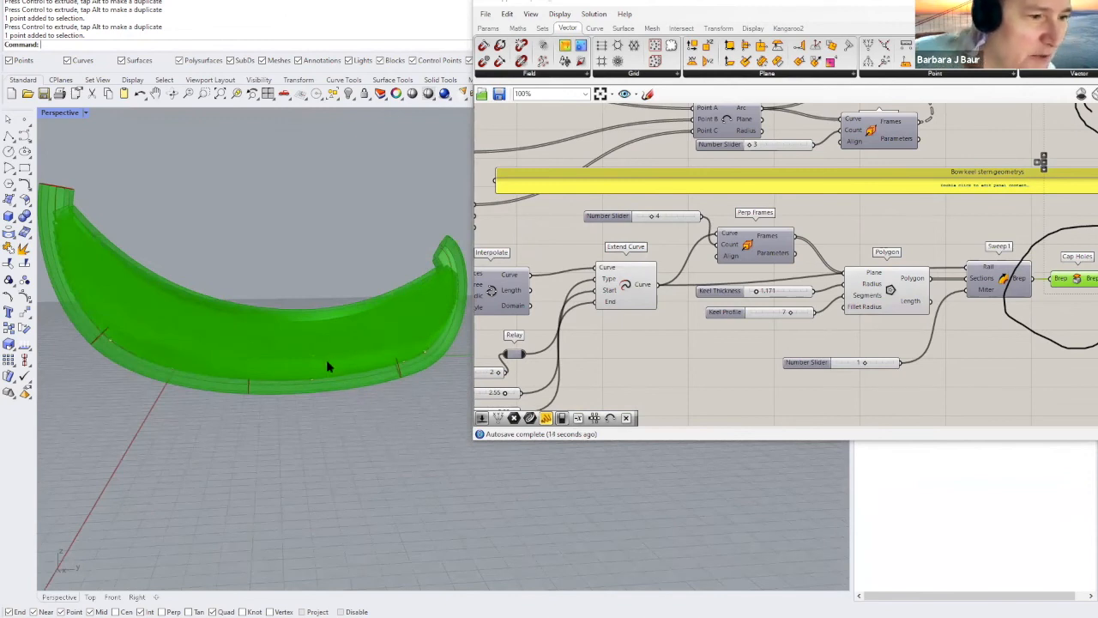
{"action": "right_click_drag", "start_coordinate": [361, 450], "coordinate": [294, 488]}
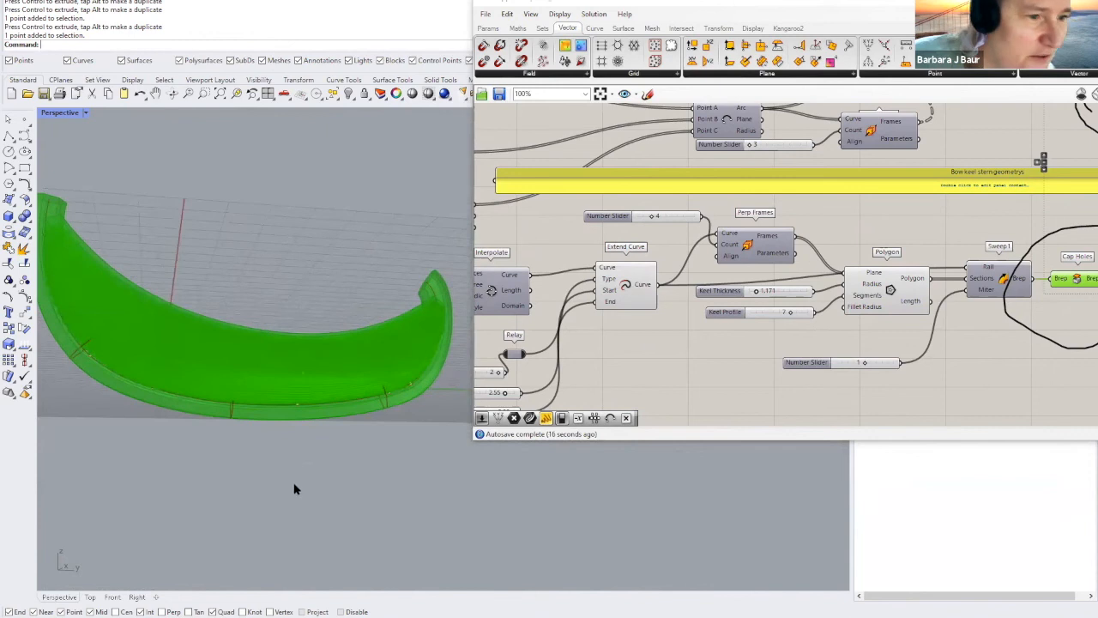
Step: Publish the Strake Count slider to the Remote Panel, clear the component selection and view the hull in its unselected state
{"action": "scroll", "coordinate": [768, 338], "scroll_direction": "down", "scroll_amount": 3}
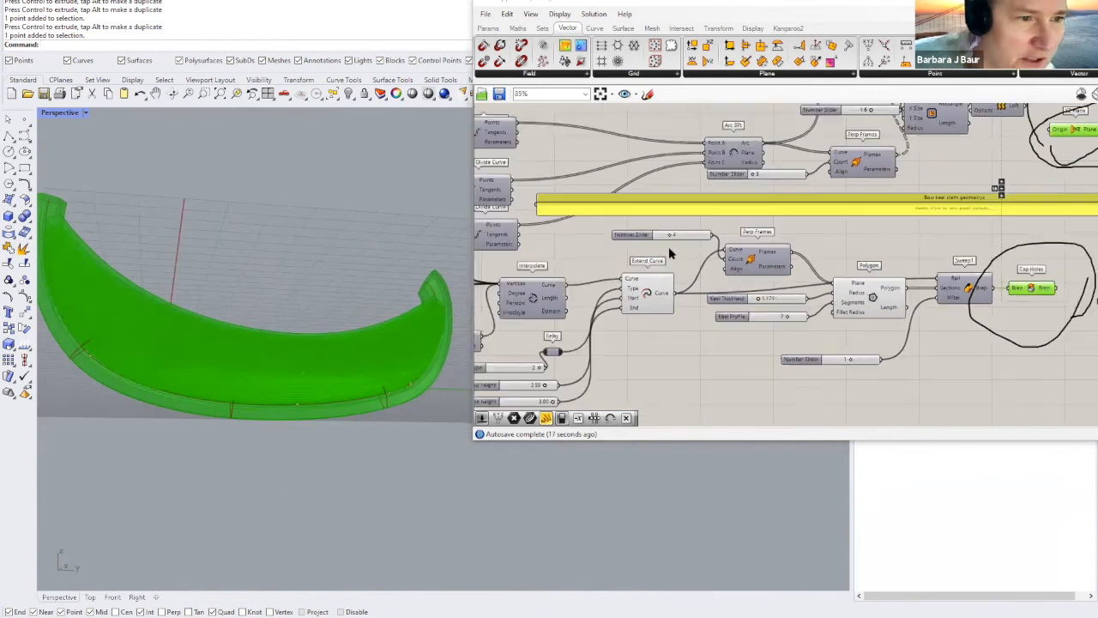
{"action": "right_click_drag", "start_coordinate": [794, 199], "coordinate": [1040, 237]}
{"action": "right_click_drag", "start_coordinate": [738, 209], "coordinate": [631, 246]}
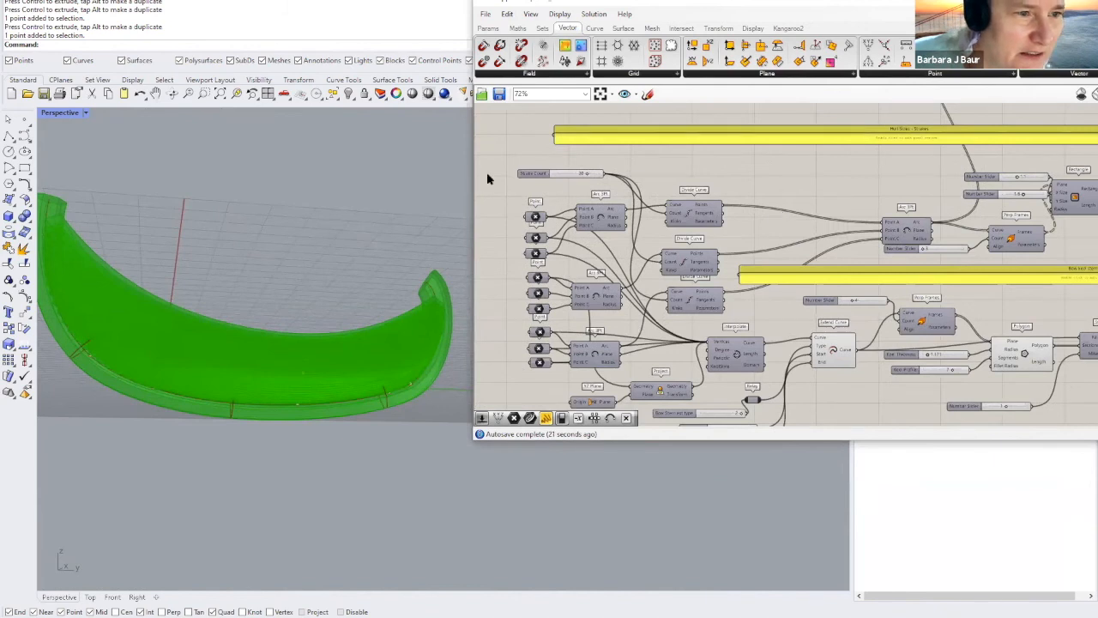
{"action": "scroll", "coordinate": [537, 178], "scroll_direction": "up", "scroll_amount": 2}
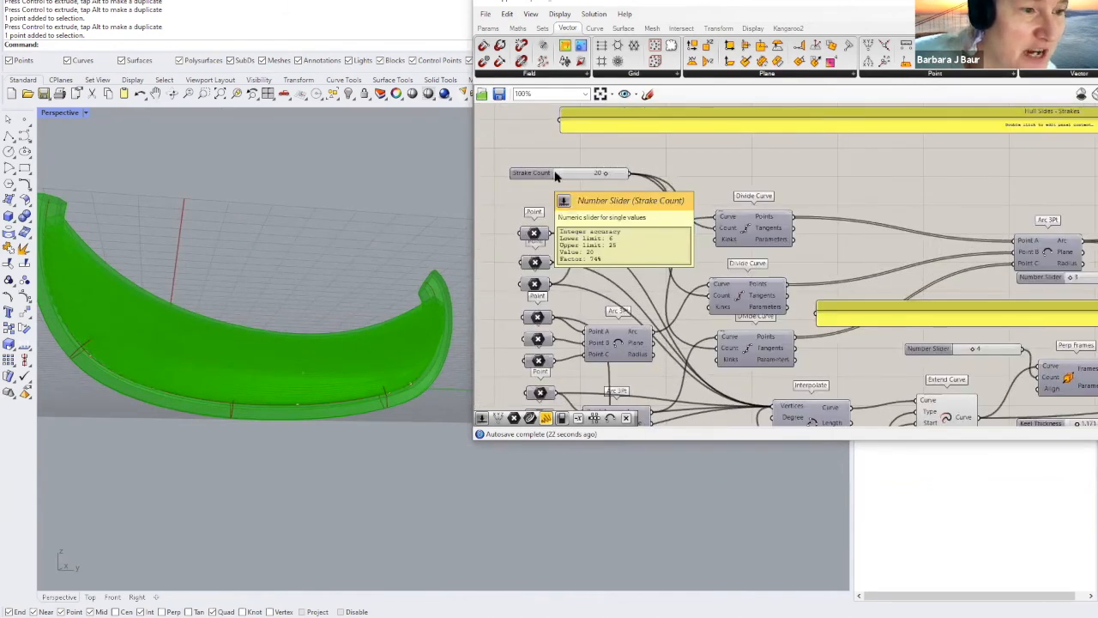
{"action": "scroll", "coordinate": [555, 175], "scroll_direction": "up", "scroll_amount": 3}
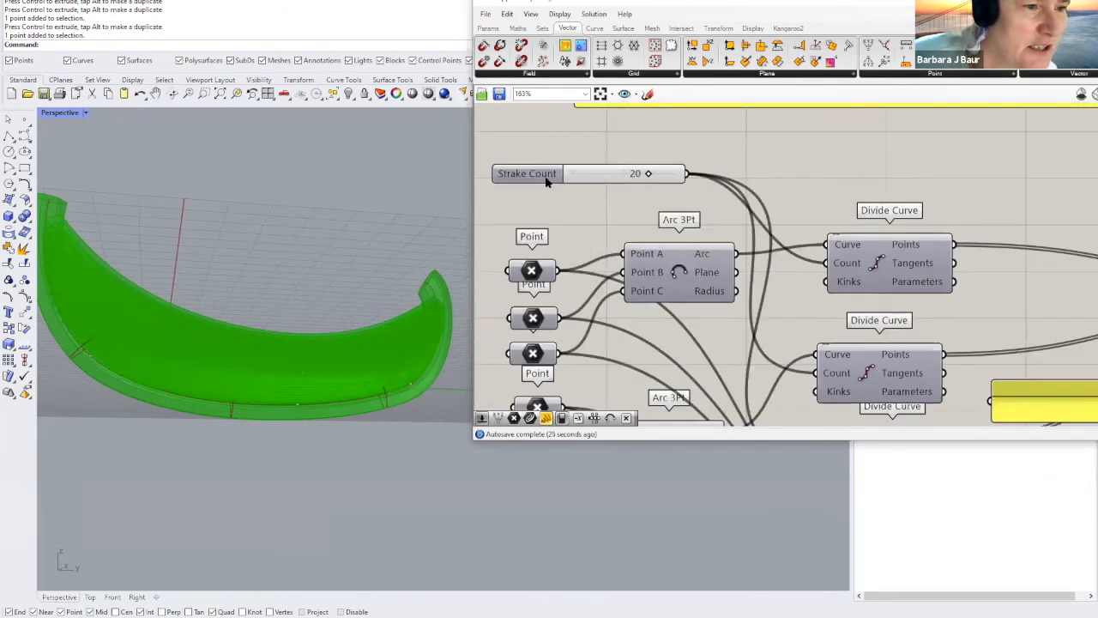
{"action": "right_click", "coordinate": [546, 178]}
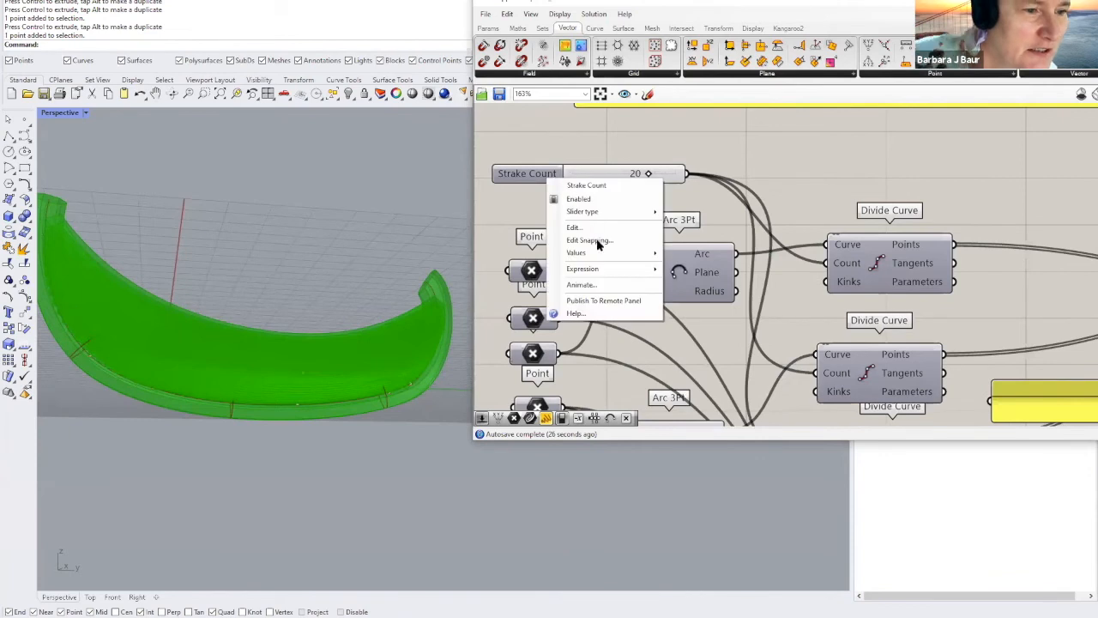
{"action": "left_click", "coordinate": [603, 301]}
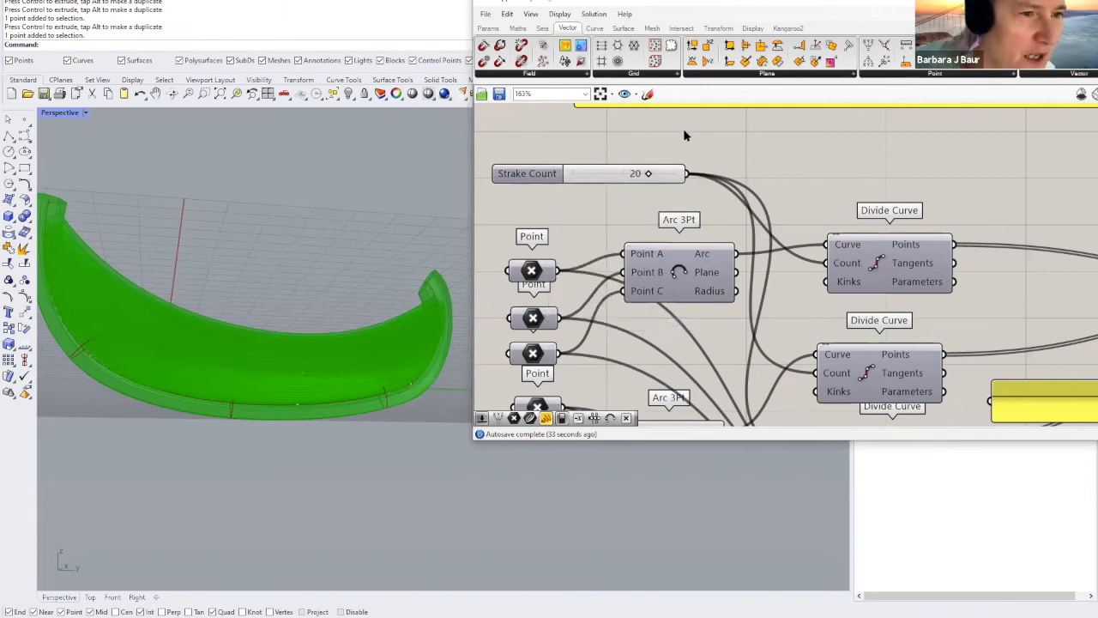
{"action": "left_click", "coordinate": [748, 137]}
{"action": "right_click_drag", "start_coordinate": [341, 304], "coordinate": [718, 13]}
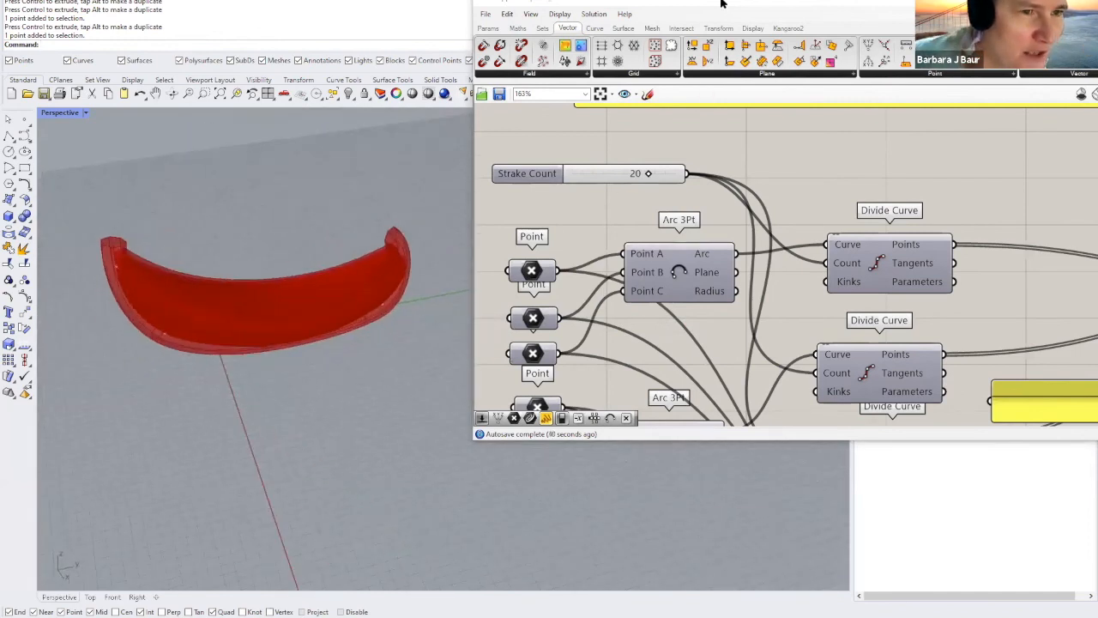
Step: Collapse the Grasshopper window and show the published boat sliders in Rhino's Grasshopper panel
{"action": "double_click", "coordinate": [723, 2]}
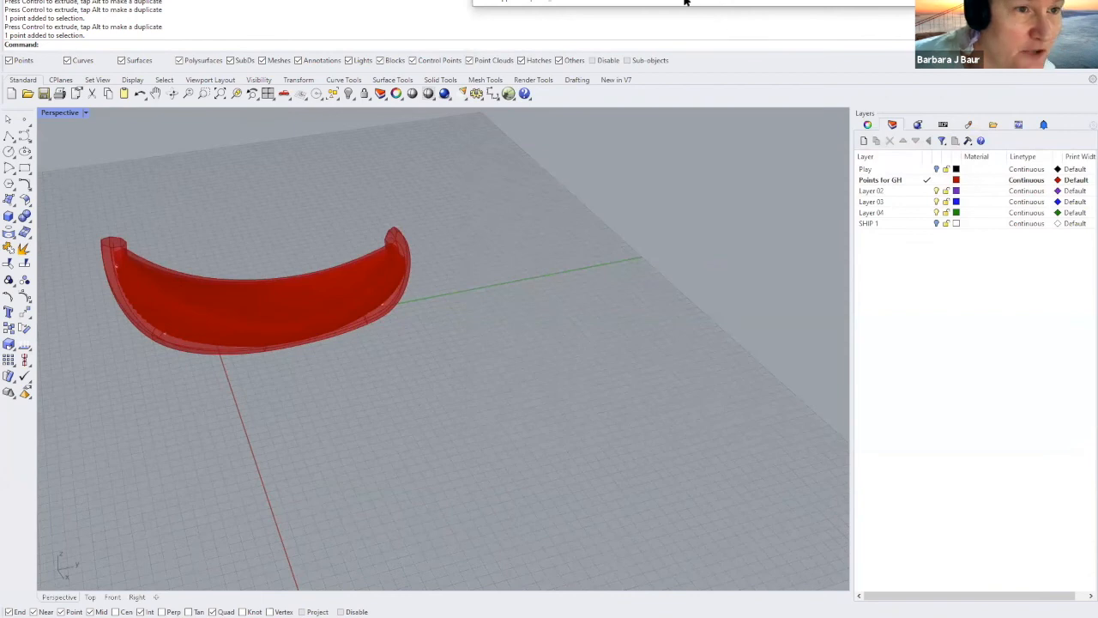
{"action": "double_click", "coordinate": [702, 2]}
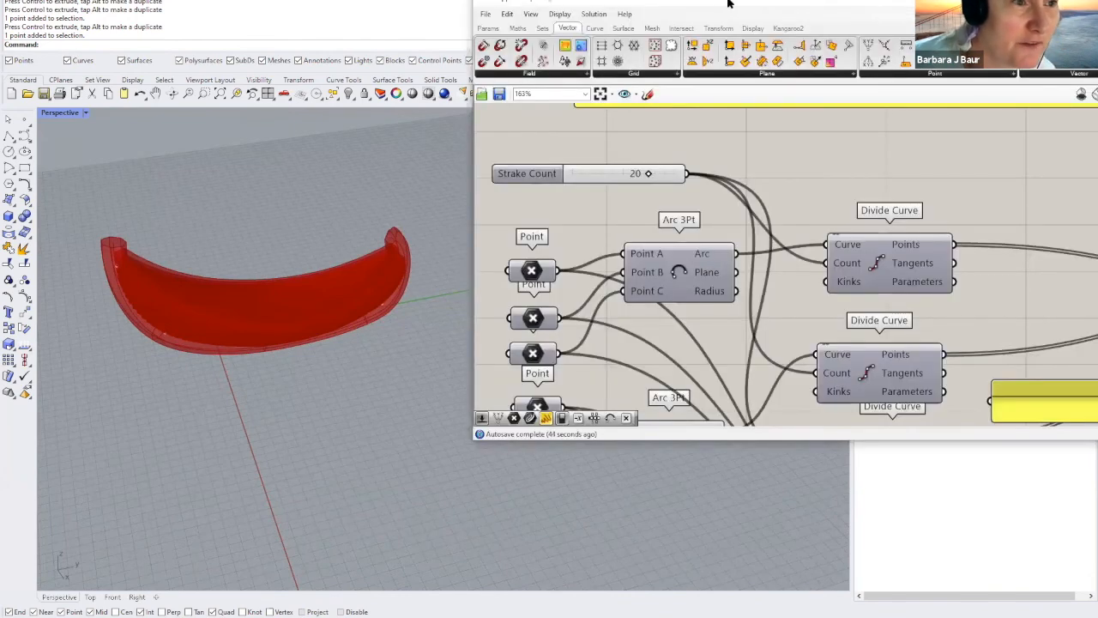
{"action": "double_click", "coordinate": [728, 3]}
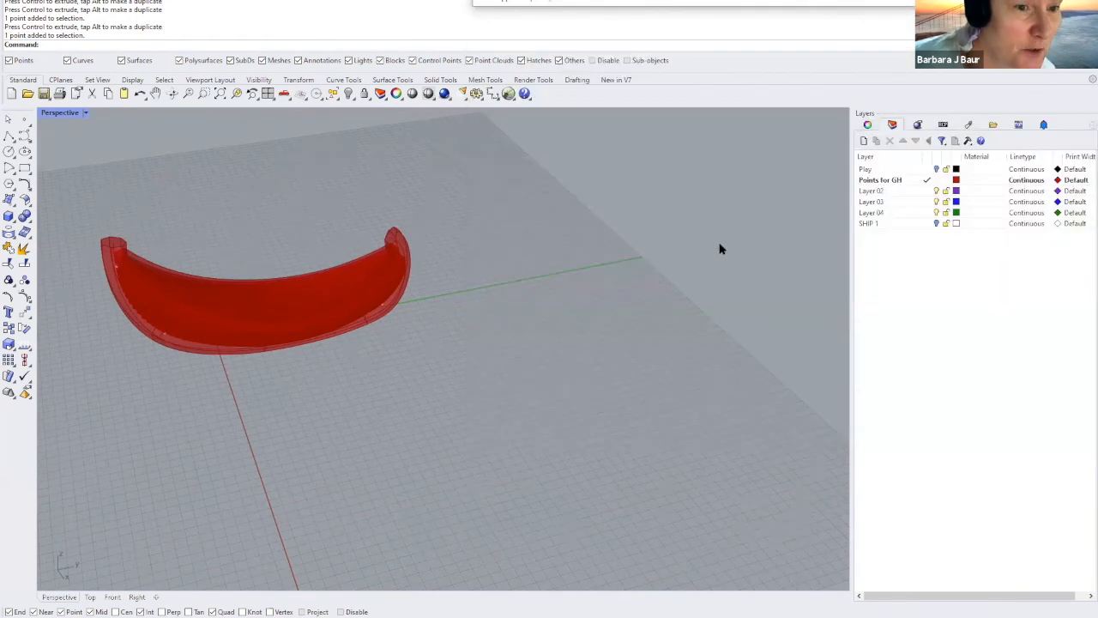
{"action": "left_click", "coordinate": [944, 126]}
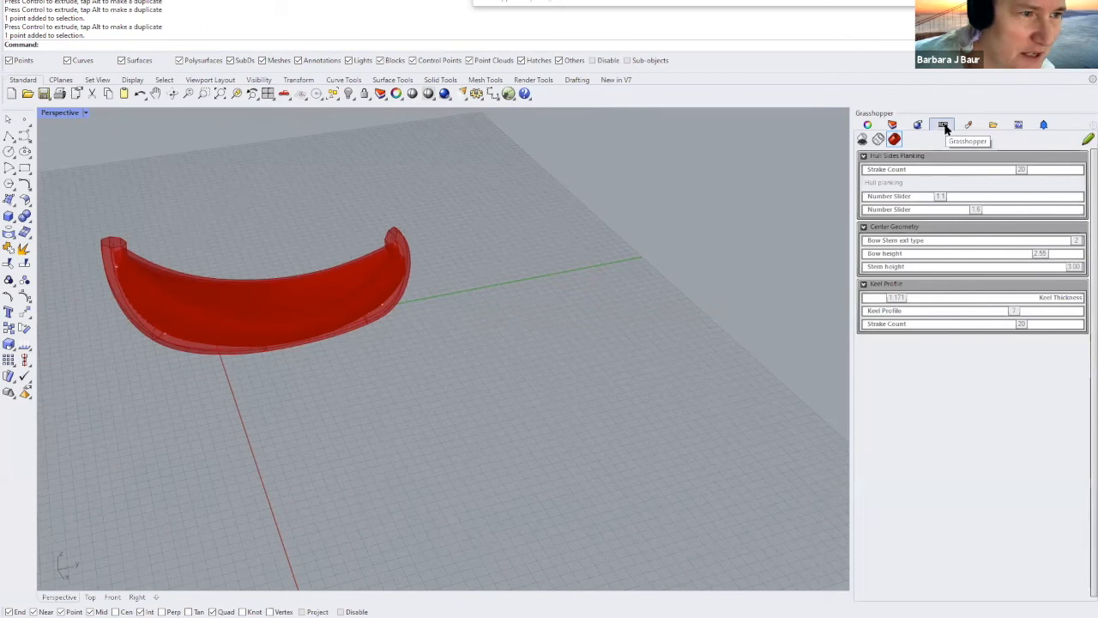
{"action": "right_click", "coordinate": [431, 43]}
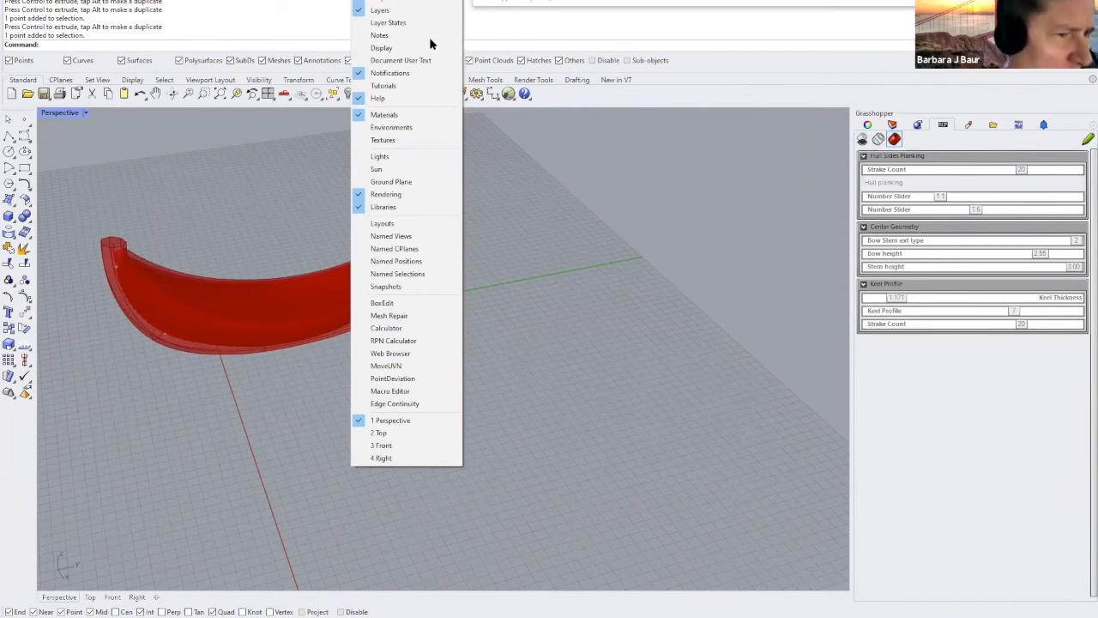
{"action": "left_click", "coordinate": [729, 135]}
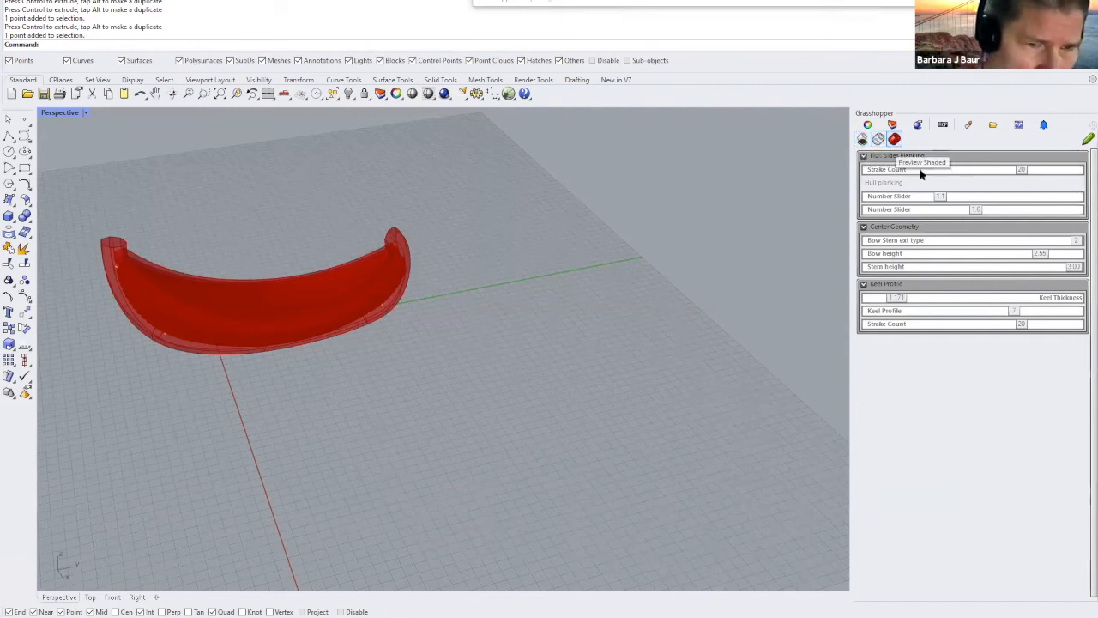
Step: Try a Strake Count of 14, set the published Strake Count slider to 10 and inspect the hull strakes from several angles
{"action": "scroll", "coordinate": [421, 355], "scroll_direction": "down", "scroll_amount": 6}
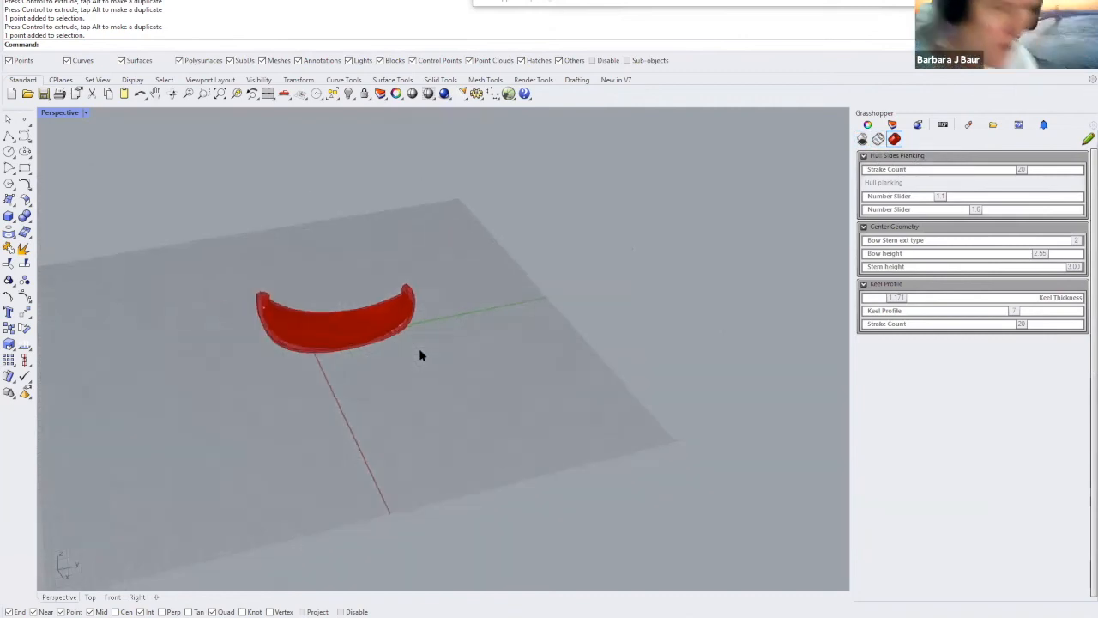
{"action": "scroll", "coordinate": [421, 355], "scroll_direction": "up", "scroll_amount": 8}
{"action": "right_click_drag", "start_coordinate": [422, 355], "coordinate": [570, 348], "text": "shift"}
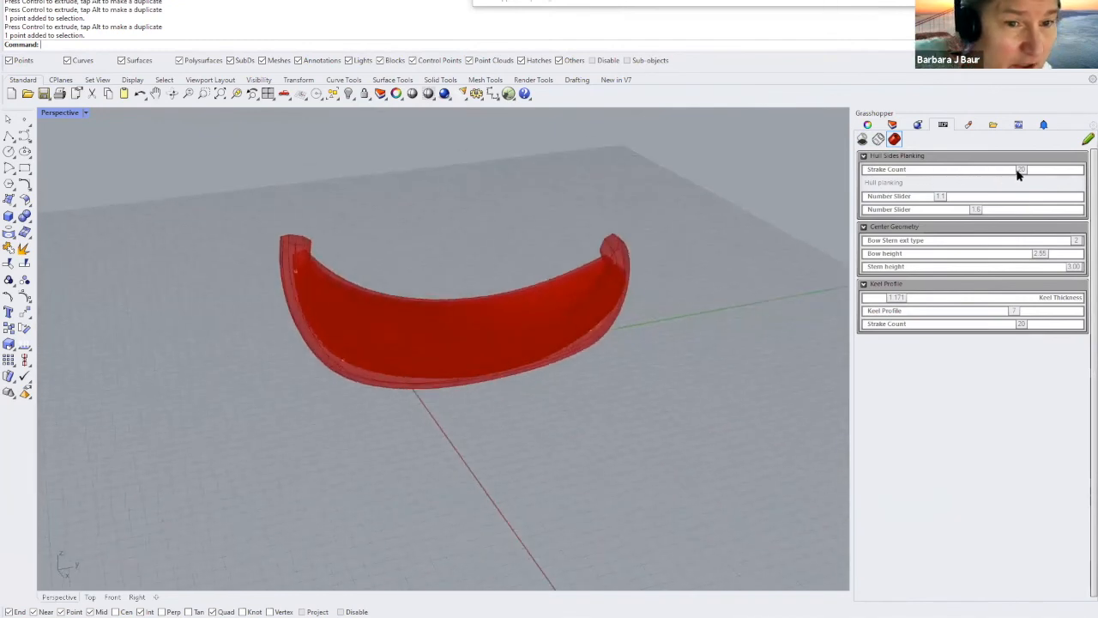
{"action": "left_click_drag", "start_coordinate": [1012, 176], "coordinate": [950, 176]}
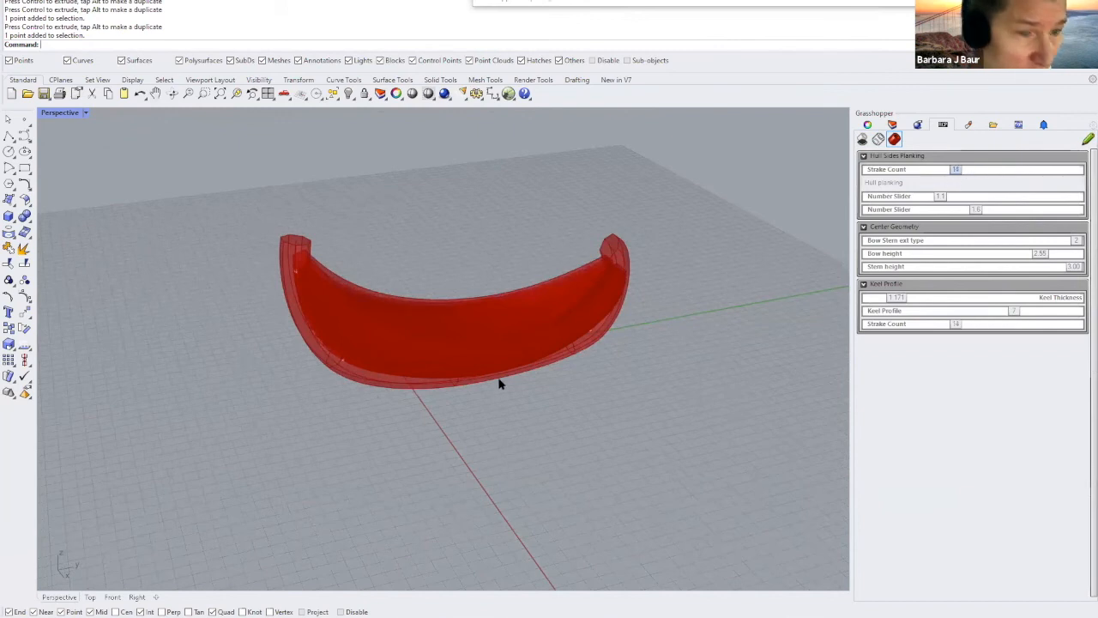
{"action": "scroll", "coordinate": [500, 384], "scroll_direction": "down", "scroll_amount": 2}
{"action": "scroll", "coordinate": [500, 383], "scroll_direction": "up", "scroll_amount": 4}
{"action": "right_click_drag", "start_coordinate": [500, 383], "coordinate": [446, 387]}
{"action": "left_click_drag", "start_coordinate": [956, 171], "coordinate": [919, 171]}
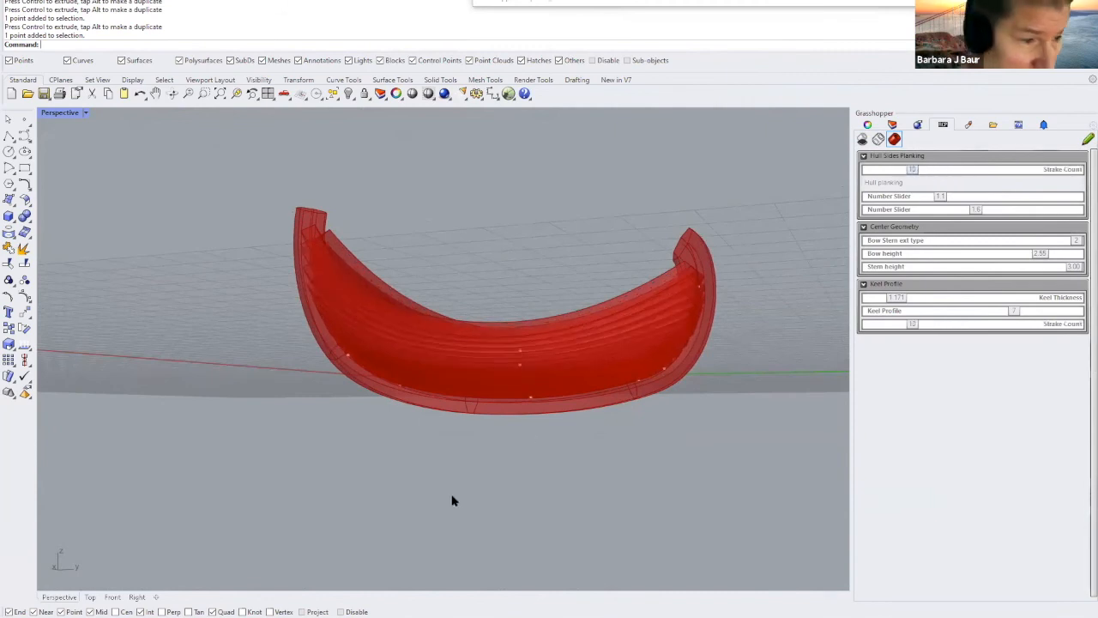
{"action": "scroll", "coordinate": [599, 369], "scroll_direction": "up", "scroll_amount": 4}
{"action": "scroll", "coordinate": [599, 368], "scroll_direction": "down", "scroll_amount": 4}
{"action": "right_click_drag", "start_coordinate": [635, 358], "coordinate": [940, 320]}
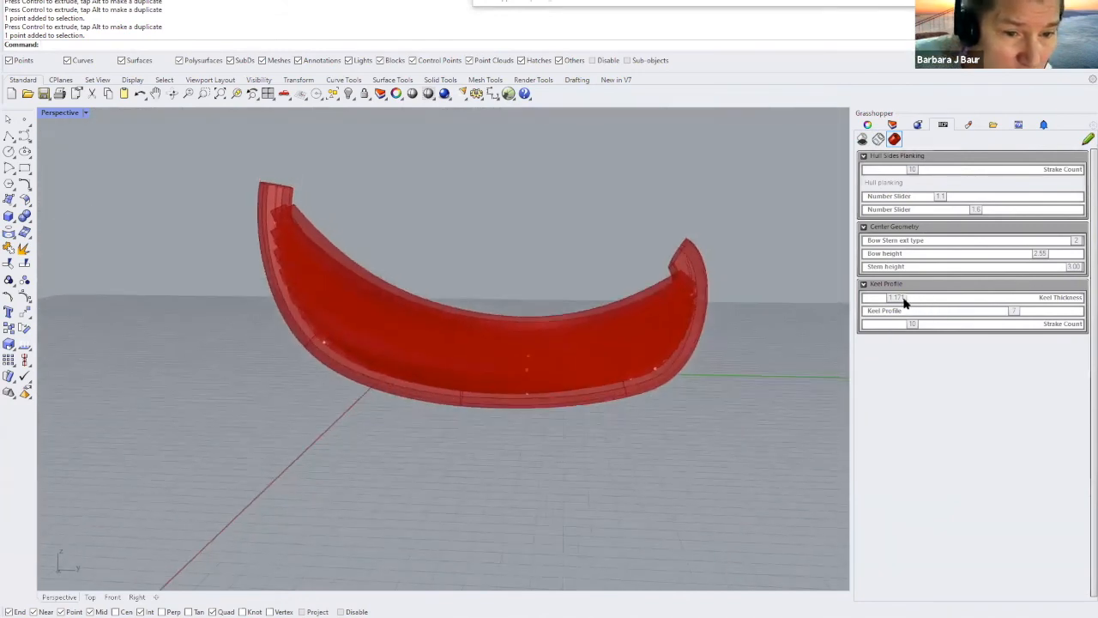
Step: Try a Keel Thickness of 1.015, set the Keel Profile to 5 and set the Keel Thickness to 1.394
{"action": "left_click_drag", "start_coordinate": [903, 300], "coordinate": [893, 299]}
{"action": "scroll", "coordinate": [685, 425], "scroll_direction": "up", "scroll_amount": 2}
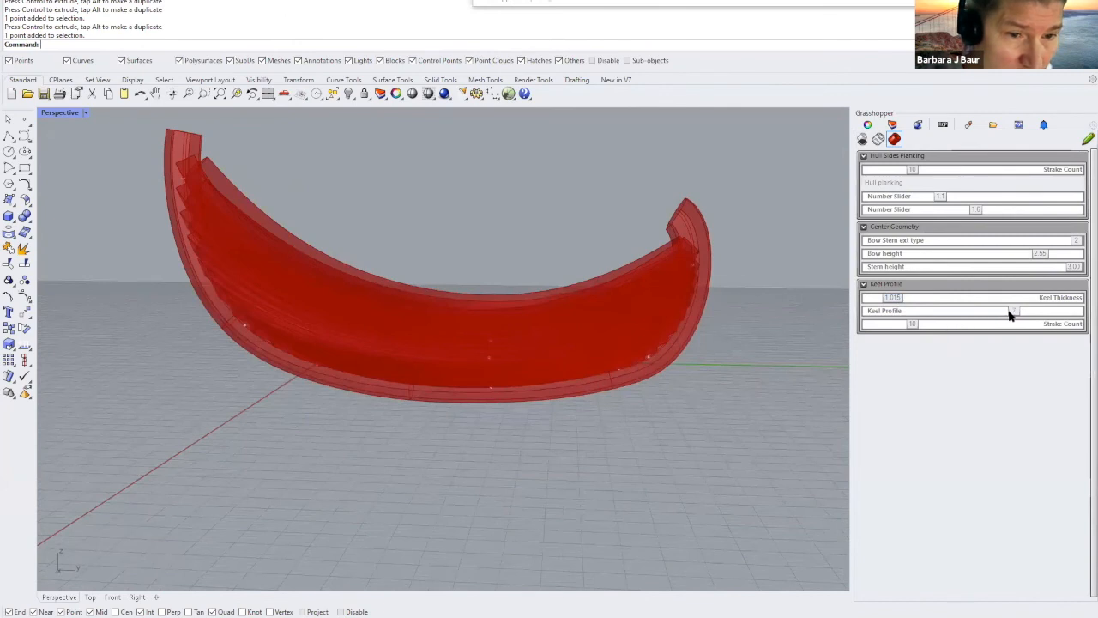
{"action": "left_click_drag", "start_coordinate": [1008, 315], "coordinate": [975, 318]}
{"action": "right_click_drag", "start_coordinate": [713, 374], "coordinate": [823, 377]}
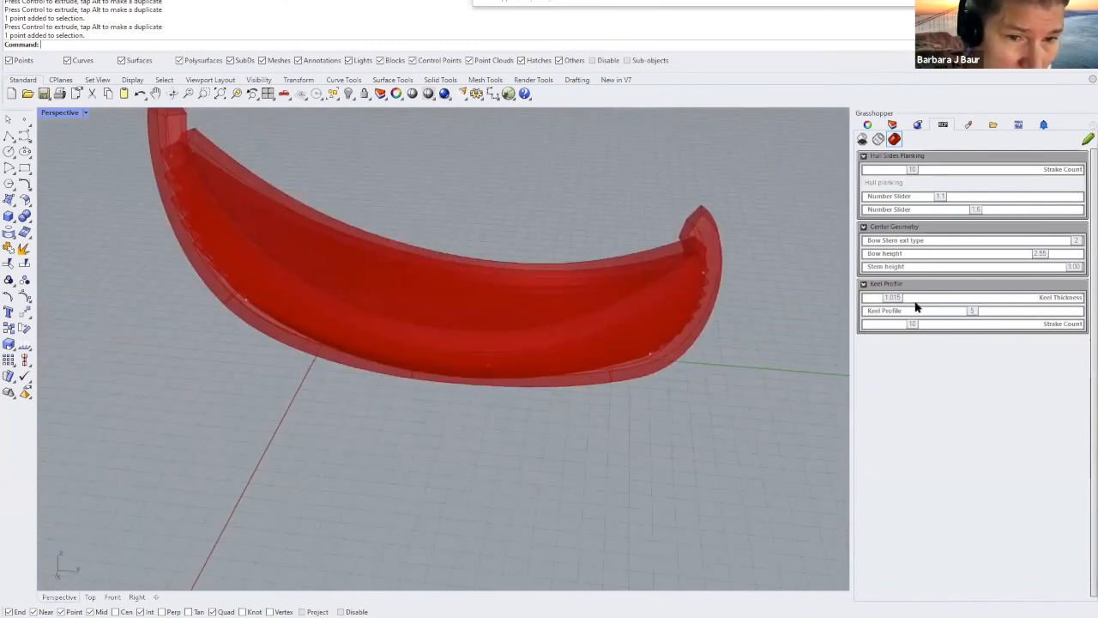
{"action": "left_click_drag", "start_coordinate": [899, 300], "coordinate": [907, 300]}
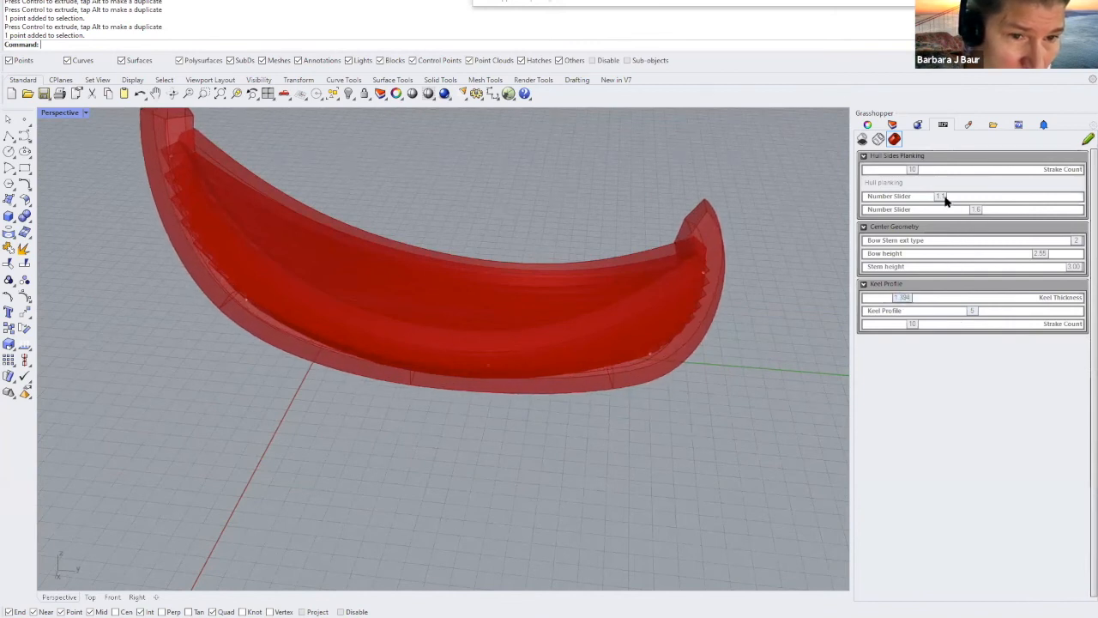
Step: Set the two published hull planking Number Sliders to 1.2 and 1.9
{"action": "left_click_drag", "start_coordinate": [944, 199], "coordinate": [950, 200]}
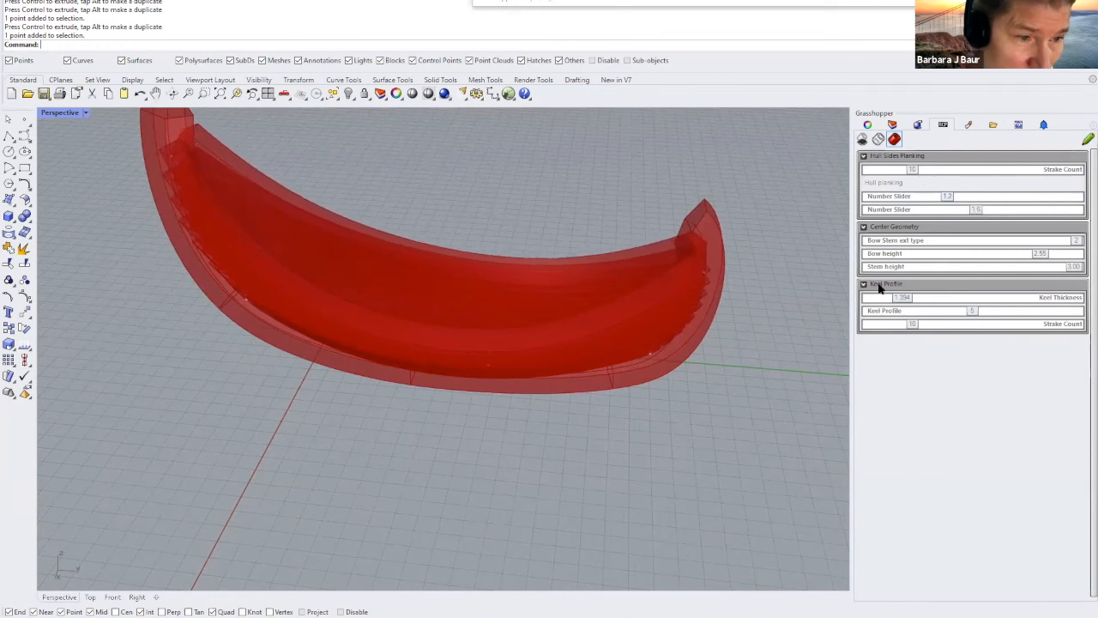
{"action": "scroll", "coordinate": [735, 443], "scroll_direction": "down", "scroll_amount": 3}
{"action": "right_click_drag", "start_coordinate": [735, 442], "coordinate": [1042, 277]}
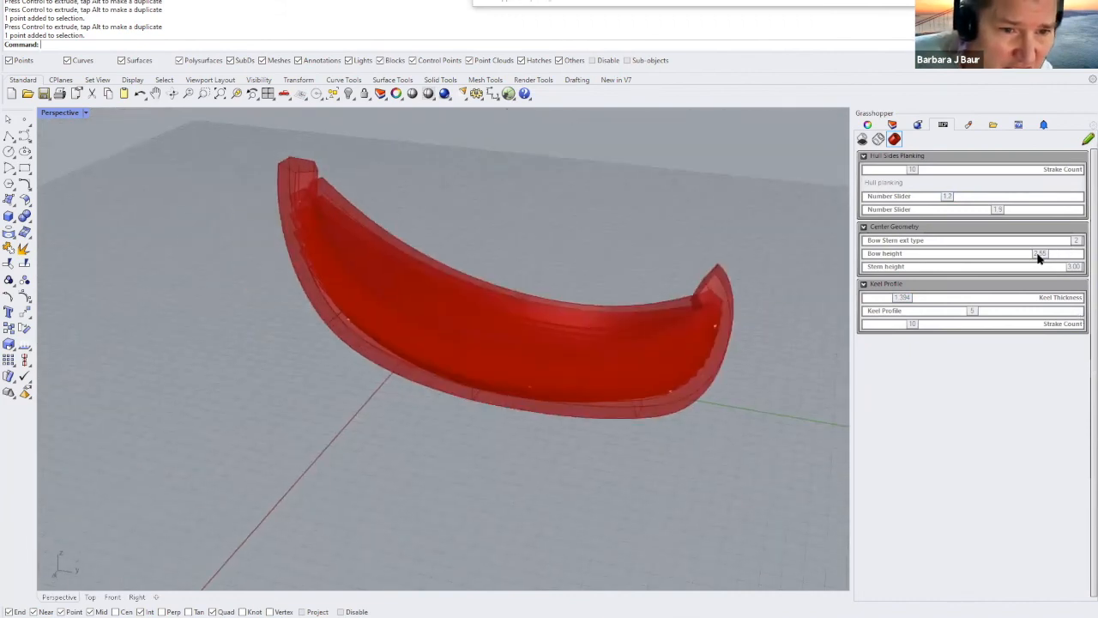
Step: Set the Bow height to 3.00 and the Stem height to 2.59, and view the hull from the side
{"action": "mouse_move", "coordinate": [1041, 255]}
{"action": "left_mouse_down"}
{"action": "mouse_move", "coordinate": [1080, 253]}
{"action": "mouse_move", "coordinate": [1044, 271]}
{"action": "left_mouse_up"}
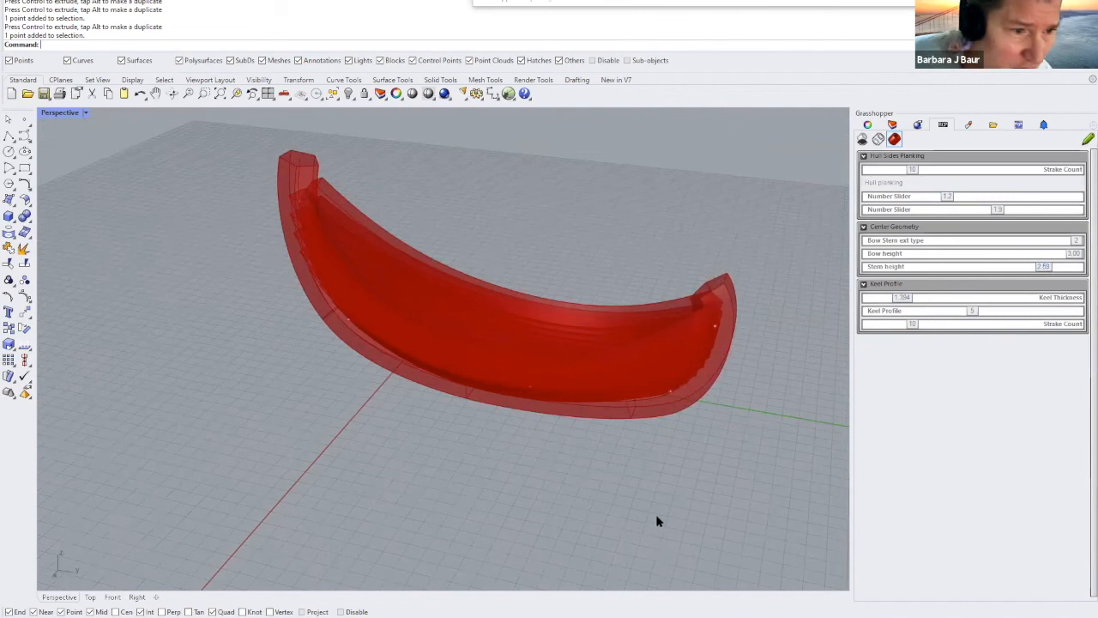
{"action": "right_click_drag", "start_coordinate": [651, 521], "coordinate": [494, 258]}
Step: Select the three midship points, move them along the Y axis and scale them vertically to reshape the hull
{"action": "left_click_drag", "start_coordinate": [494, 257], "coordinate": [564, 429]}
{"action": "left_click_drag", "start_coordinate": [587, 381], "coordinate": [565, 381]}
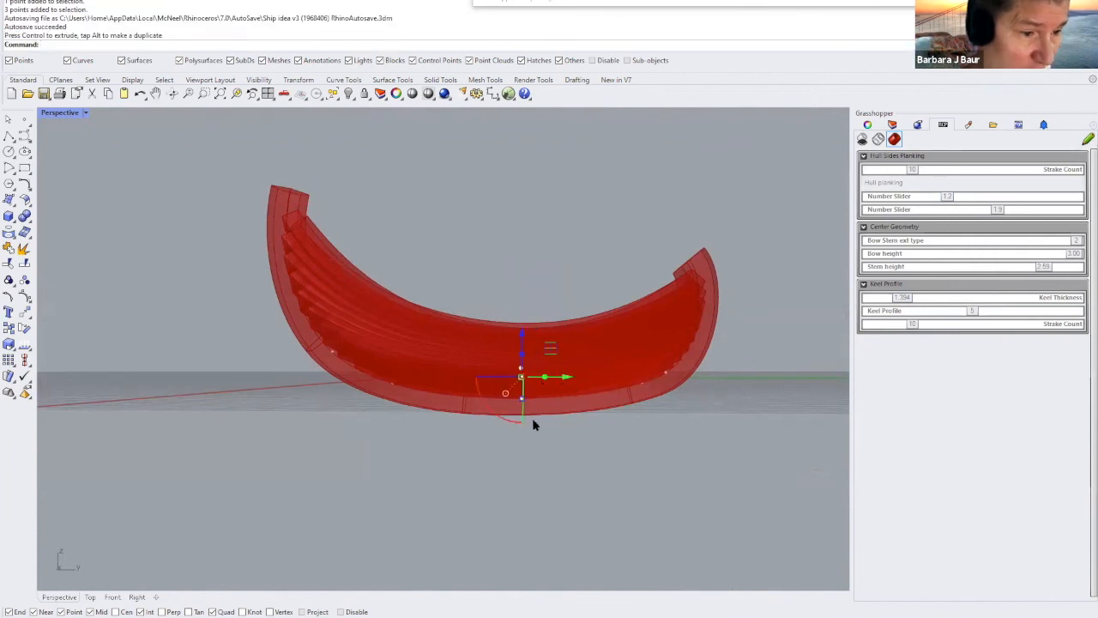
{"action": "scroll", "coordinate": [525, 399], "scroll_direction": "up", "scroll_amount": 5}
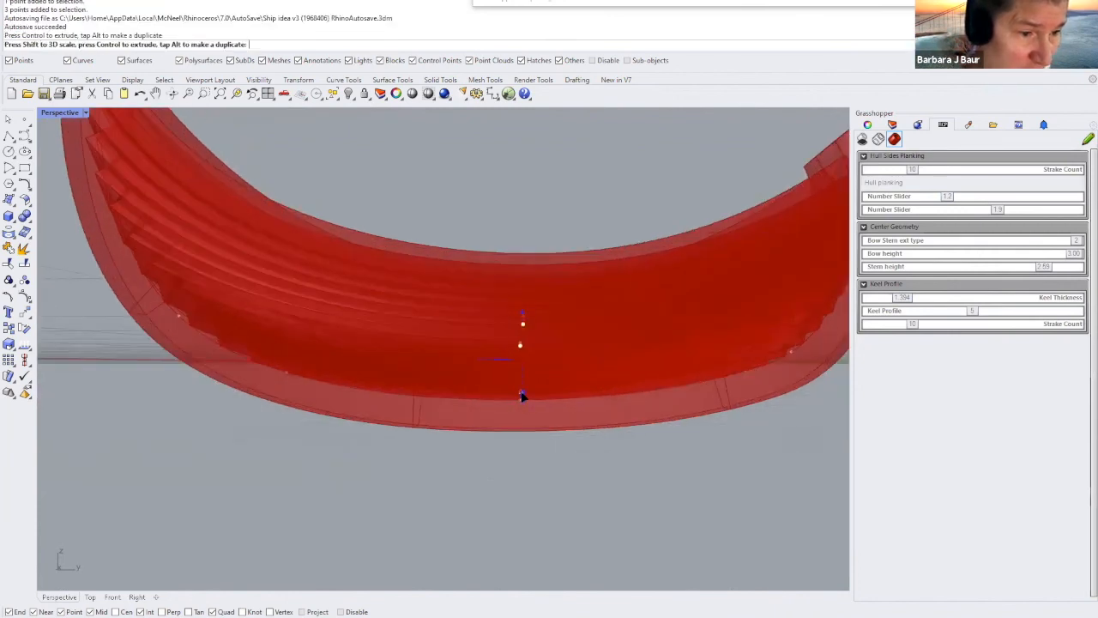
{"action": "right_click_drag", "start_coordinate": [581, 477], "coordinate": [617, 204]}
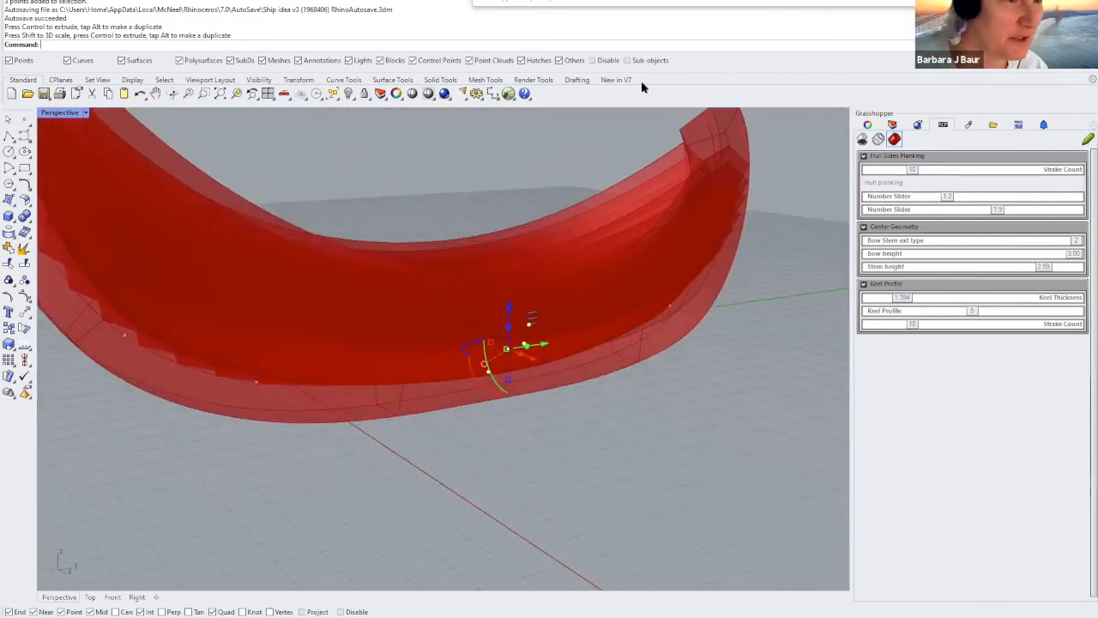
Step: Expand the Grasshopper window and bake the hull's Cap Holes, plane and Mirror components into Rhino
{"action": "left_click", "coordinate": [697, 4]}
{"action": "scroll", "coordinate": [905, 244], "scroll_direction": "down", "scroll_amount": 3}
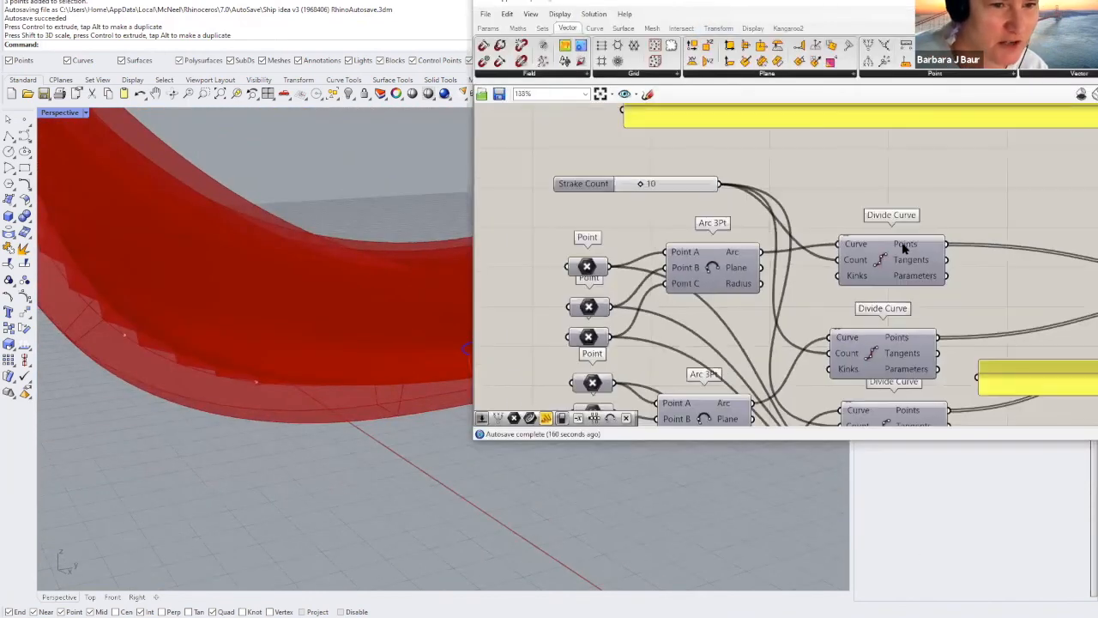
{"action": "scroll", "coordinate": [609, 221], "scroll_direction": "down", "scroll_amount": 4}
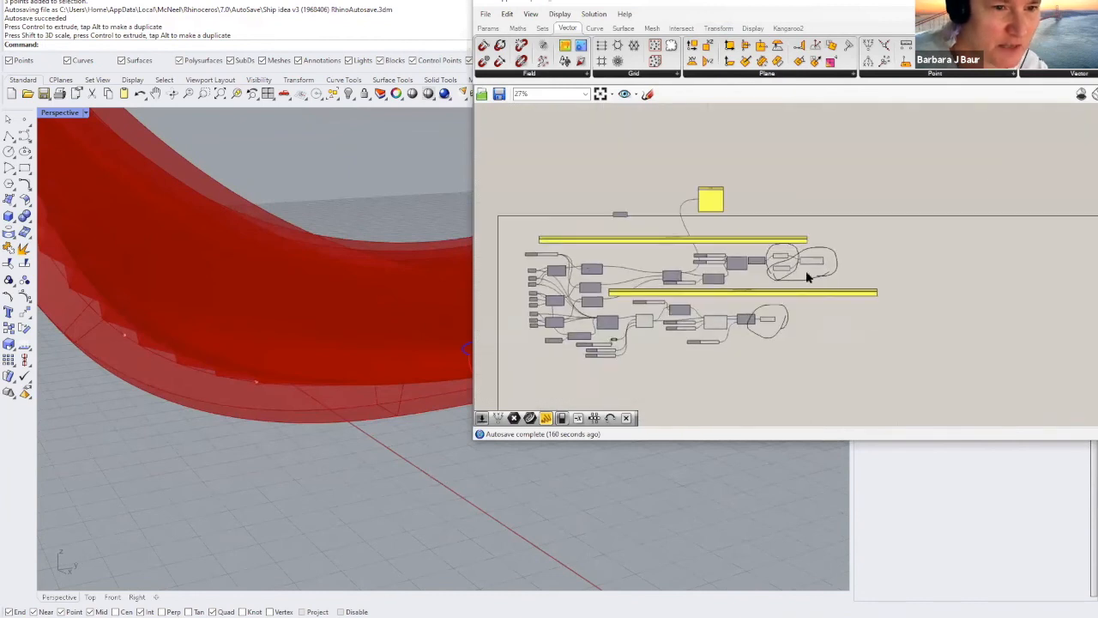
{"action": "scroll", "coordinate": [807, 276], "scroll_direction": "up", "scroll_amount": 4}
{"action": "scroll", "coordinate": [810, 274], "scroll_direction": "down", "scroll_amount": 2}
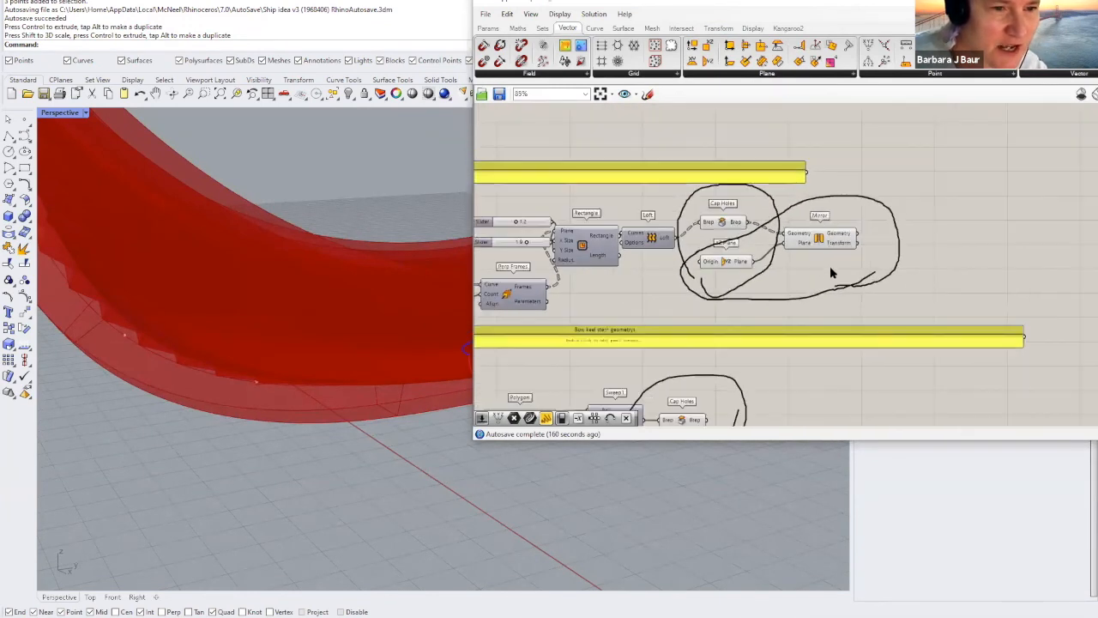
{"action": "left_click_drag", "start_coordinate": [831, 271], "coordinate": [719, 213]}
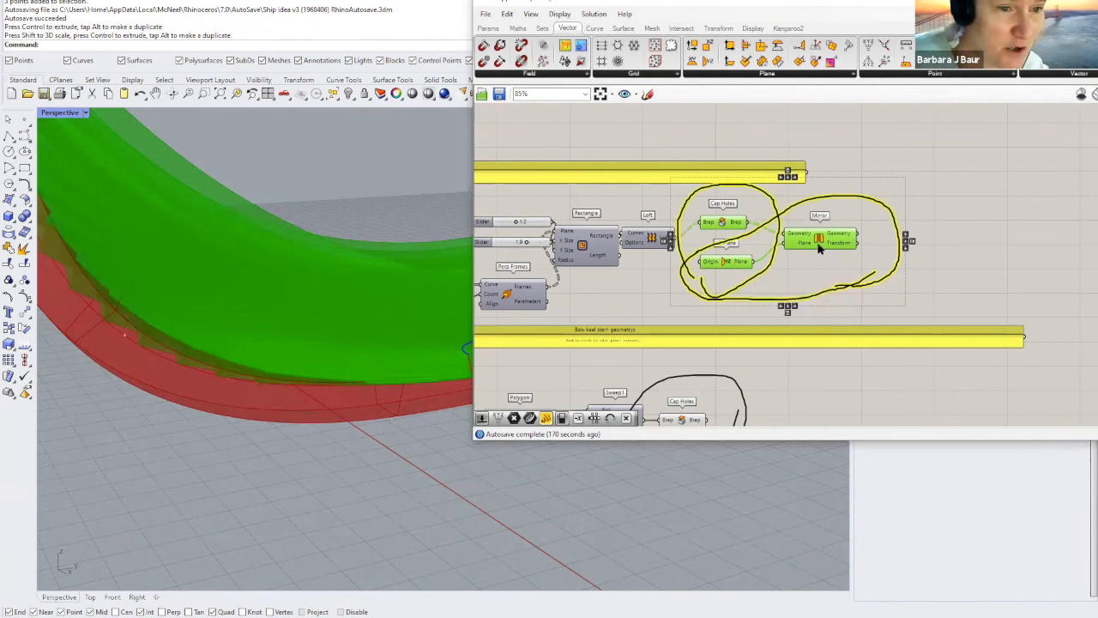
{"action": "key", "text": "space"}
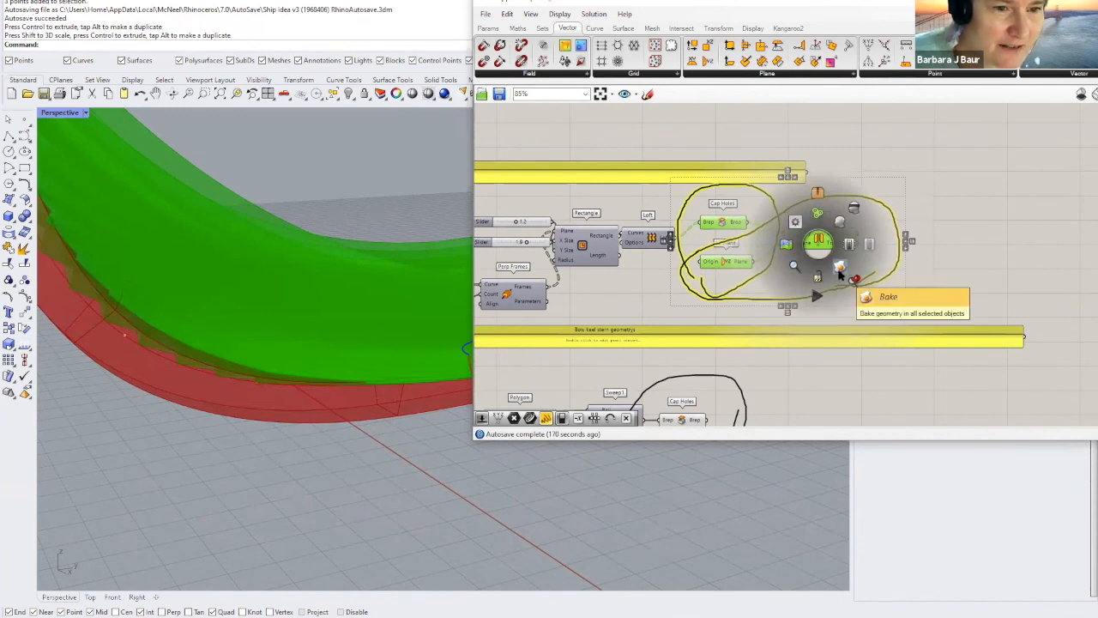
{"action": "left_click", "coordinate": [841, 273]}
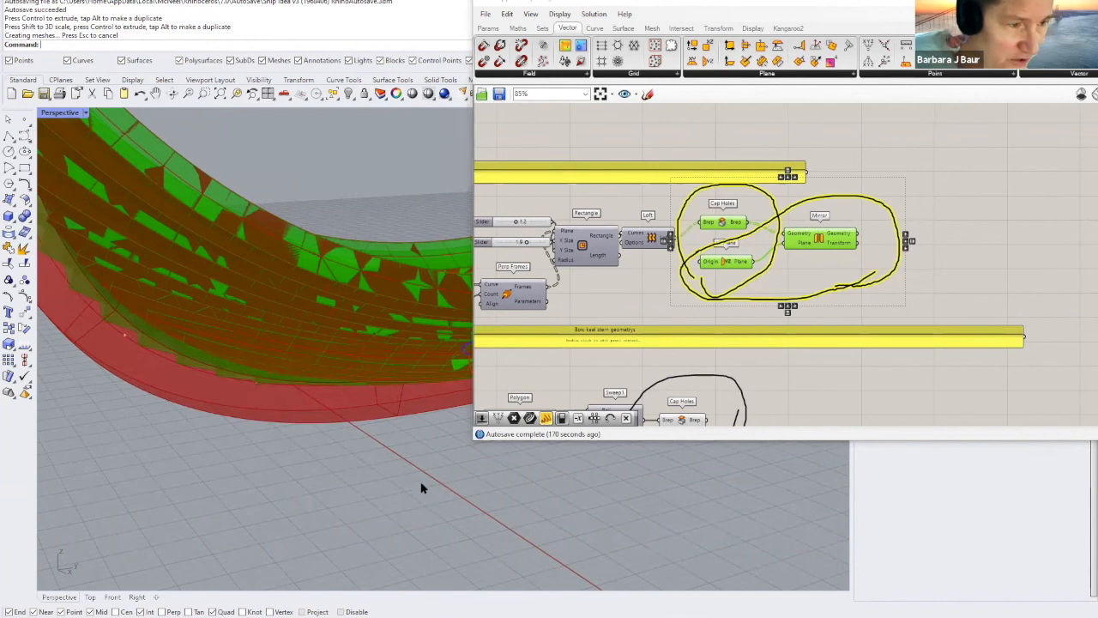
{"action": "scroll", "coordinate": [422, 478], "scroll_direction": "down", "scroll_amount": 4}
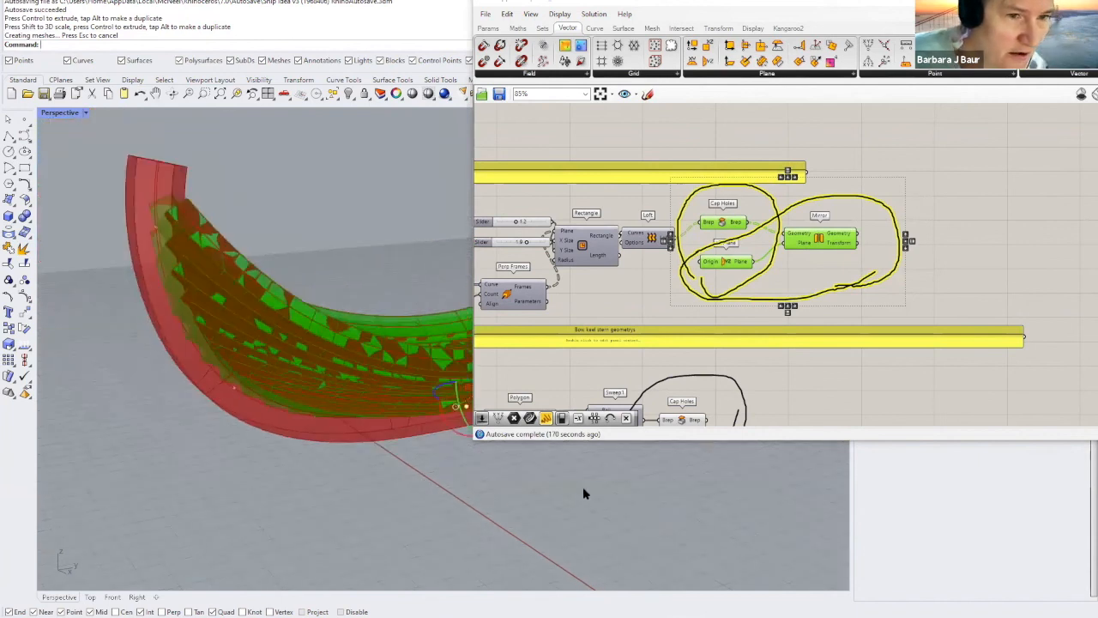
Step: Bake the Cap Holes component that follows Sweep1 in the bow, keel and stern geometry section
{"action": "scroll", "coordinate": [747, 376], "scroll_direction": "down", "scroll_amount": 2}
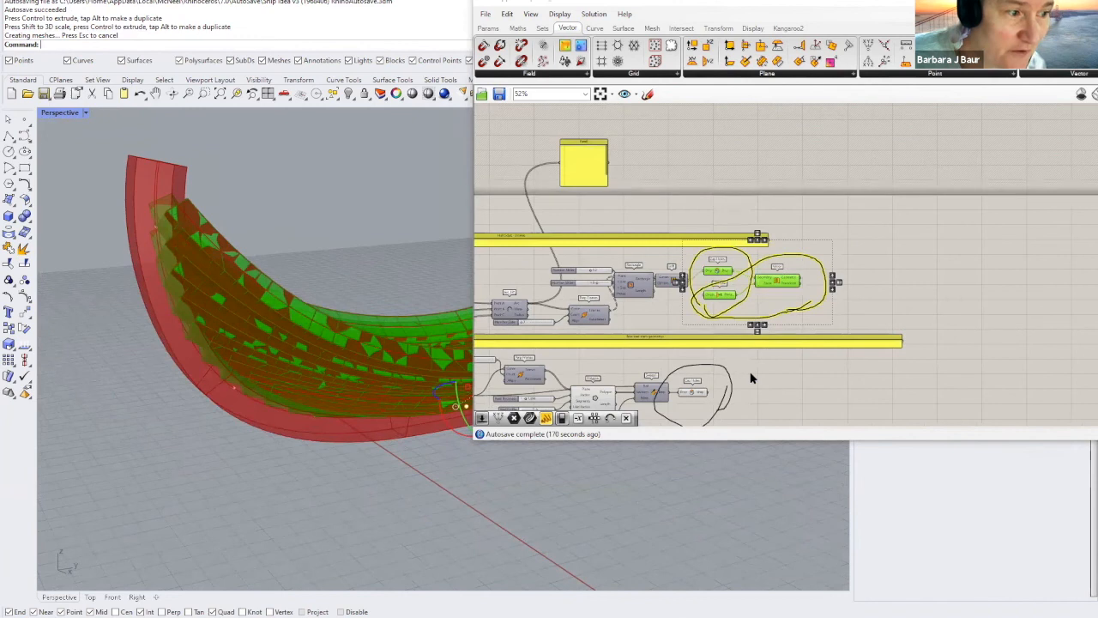
{"action": "scroll", "coordinate": [751, 373], "scroll_direction": "up", "scroll_amount": 4}
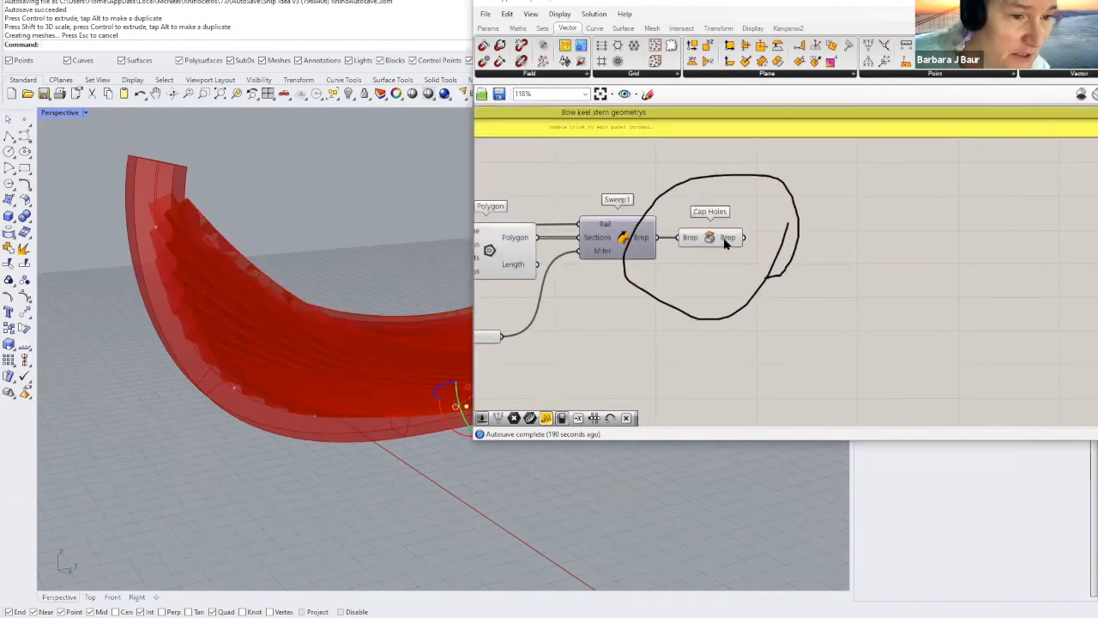
{"action": "left_click", "coordinate": [725, 240]}
{"action": "middle_click", "coordinate": [725, 240]}
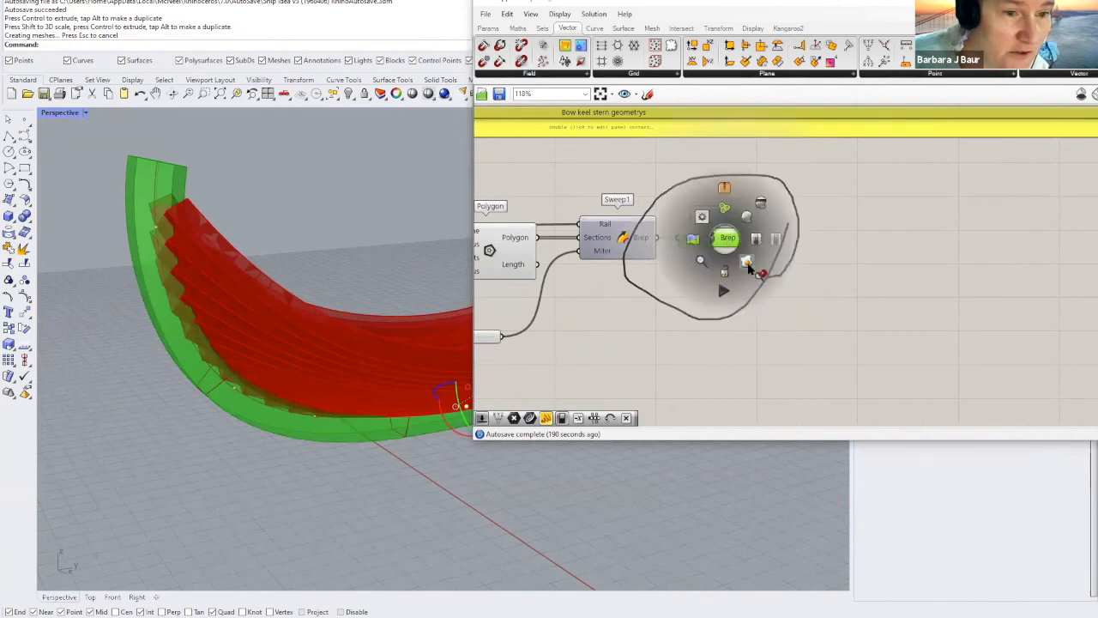
{"action": "left_click", "coordinate": [749, 262]}
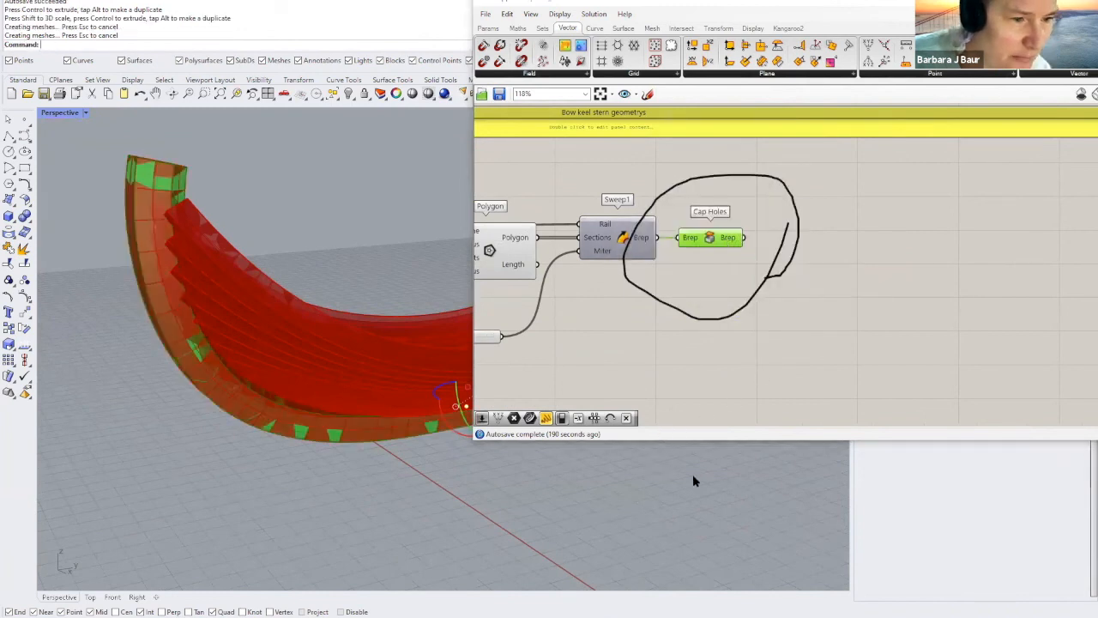
Step: Turn off the preview of the hull's and keel's baked output components together and view the baked boat geometry
{"action": "scroll", "coordinate": [681, 343], "scroll_direction": "down", "scroll_amount": 2}
{"action": "scroll", "coordinate": [769, 172], "scroll_direction": "down", "scroll_amount": 1}
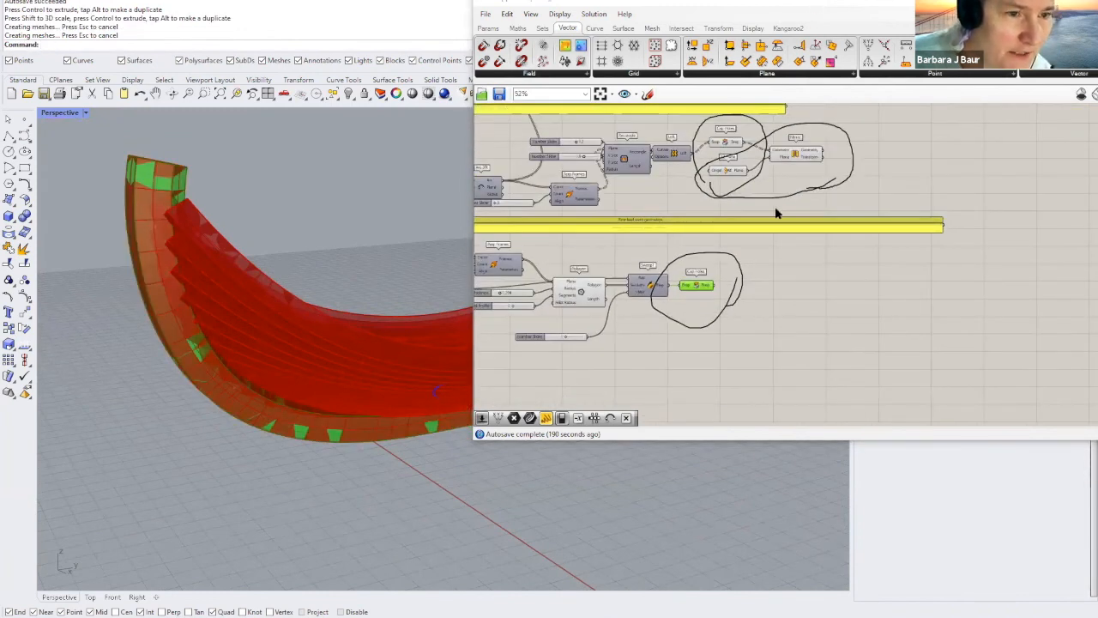
{"action": "scroll", "coordinate": [785, 232], "scroll_direction": "down", "scroll_amount": 4}
{"action": "left_click_drag", "start_coordinate": [800, 287], "coordinate": [769, 210]}
{"action": "scroll", "coordinate": [770, 210], "scroll_direction": "up", "scroll_amount": 2}
{"action": "left_click_drag", "start_coordinate": [790, 282], "coordinate": [758, 182]}
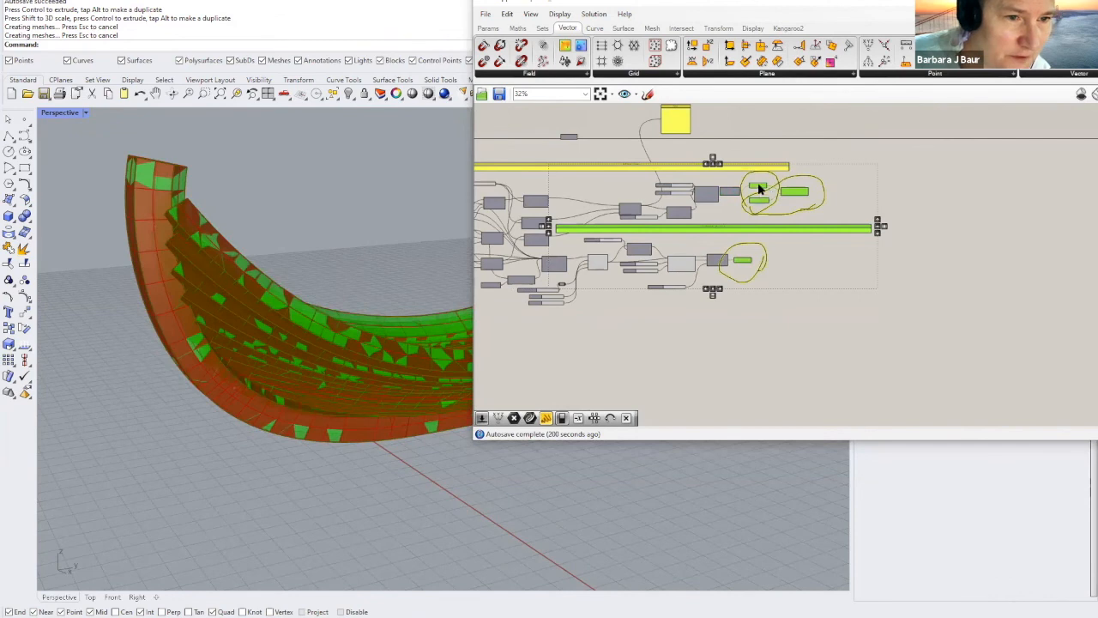
{"action": "middle_click", "coordinate": [758, 182]}
{"action": "left_click", "coordinate": [797, 148]}
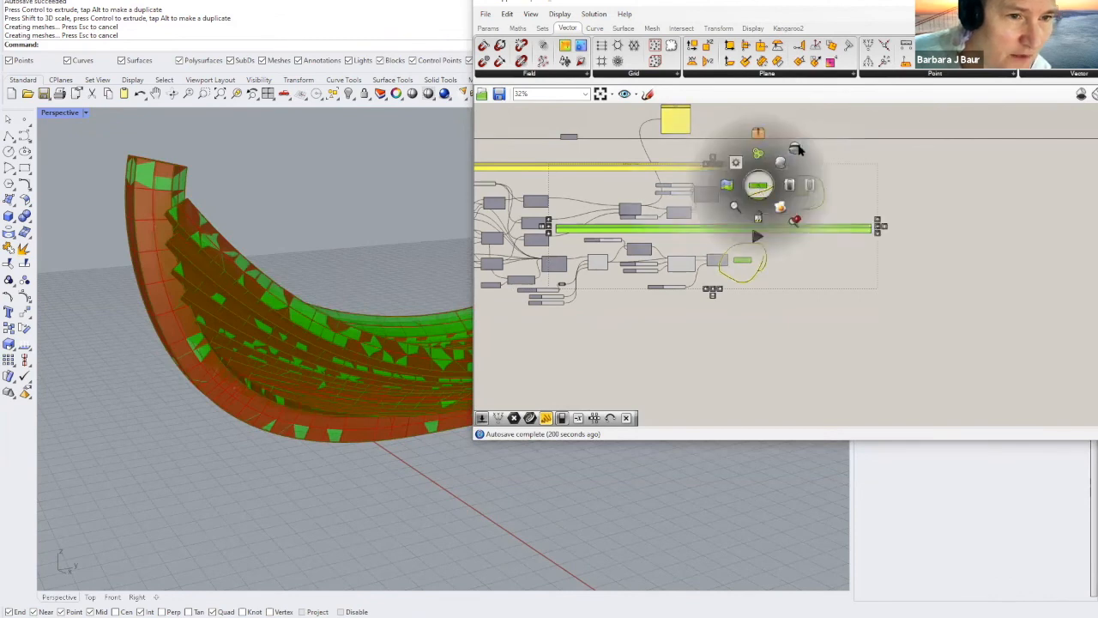
{"action": "scroll", "coordinate": [432, 463], "scroll_direction": "down", "scroll_amount": 5}
{"action": "scroll", "coordinate": [432, 467], "scroll_direction": "up", "scroll_amount": 3}
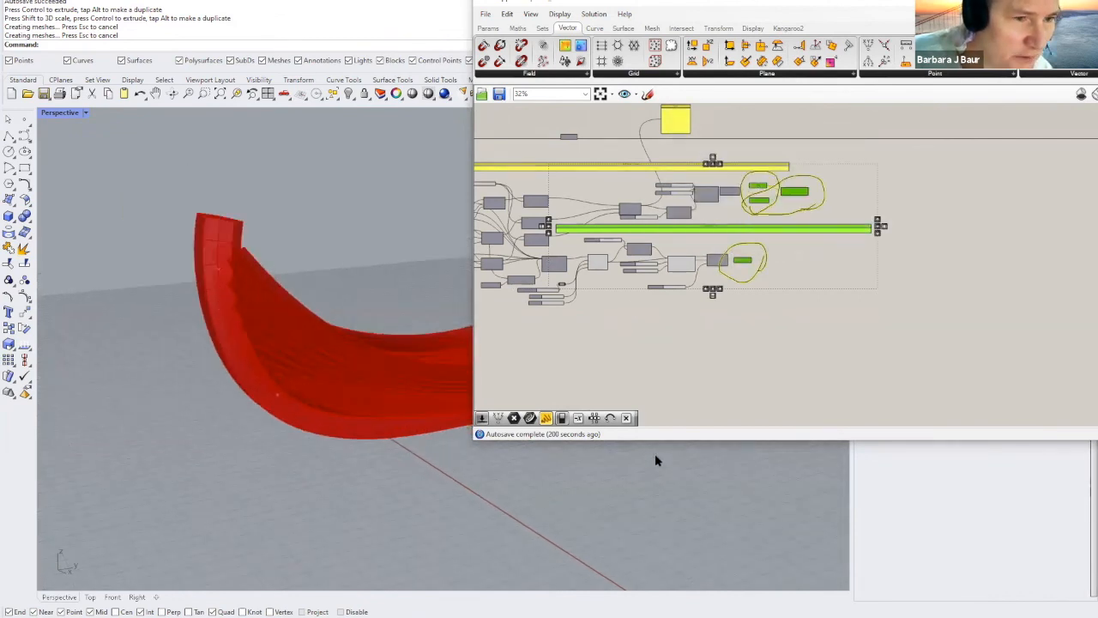
Step: Disable the preview of the selected output components and collapse the Grasshopper window to show Rhino's layer list
{"action": "middle_click", "coordinate": [744, 259]}
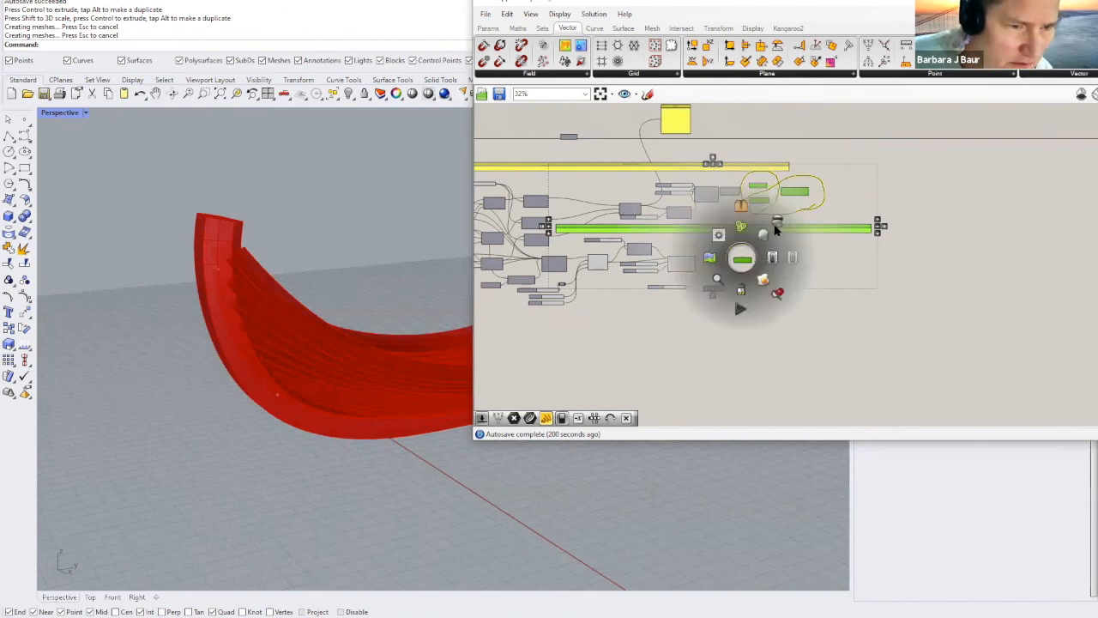
{"action": "scroll", "coordinate": [461, 464], "scroll_direction": "down", "scroll_amount": 10}
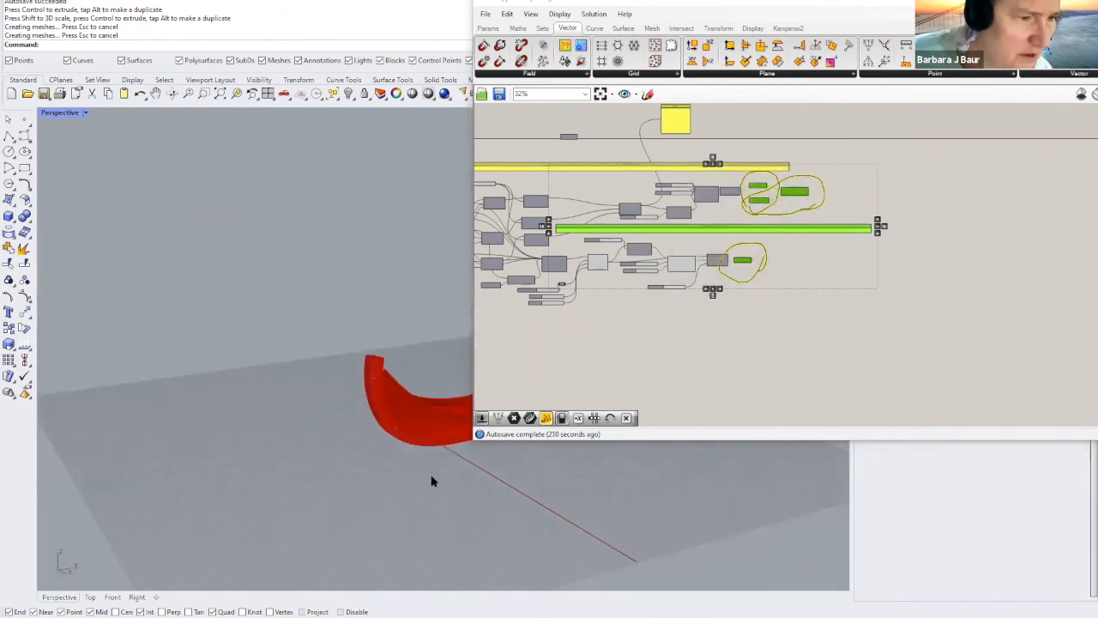
{"action": "scroll", "coordinate": [401, 268], "scroll_direction": "up", "scroll_amount": 6}
{"action": "right_click_drag", "start_coordinate": [311, 272], "coordinate": [429, 247]}
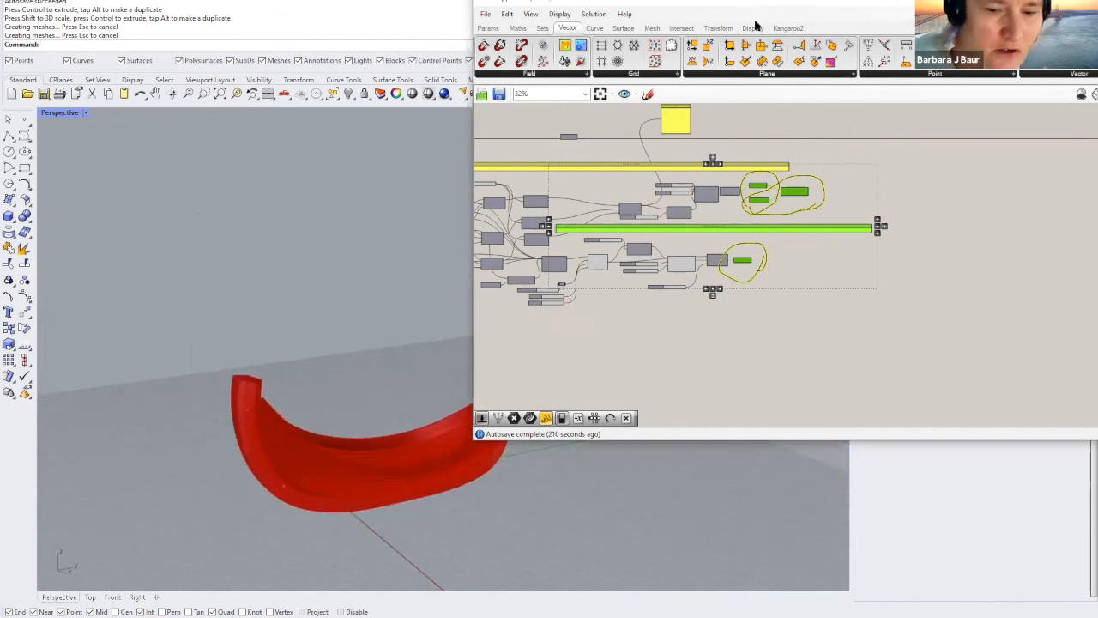
{"action": "double_click", "coordinate": [761, 5]}
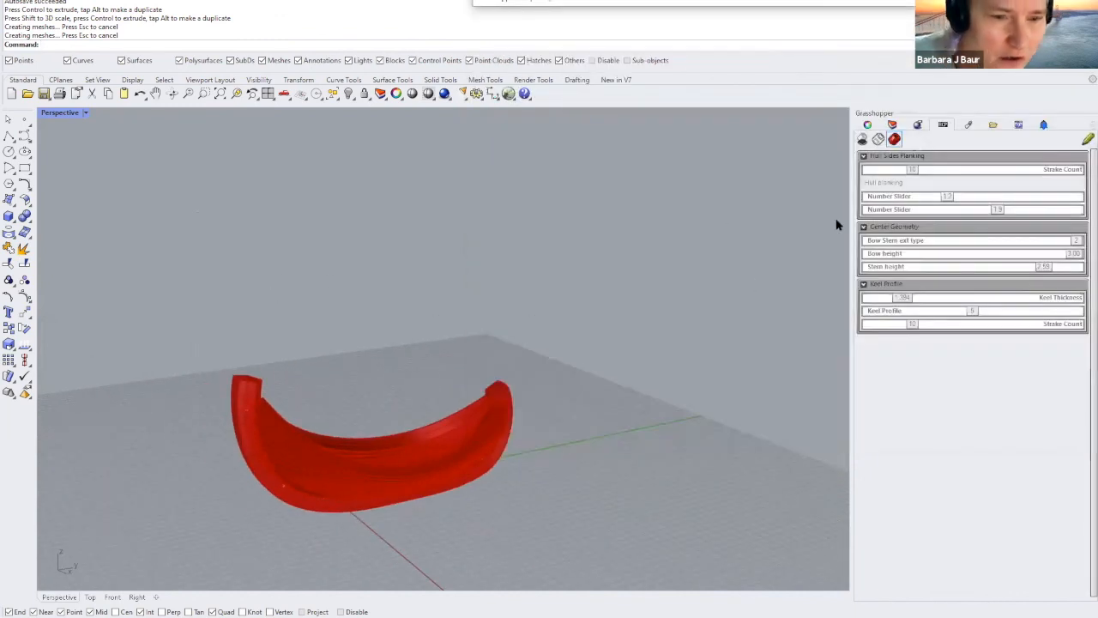
{"action": "left_click", "coordinate": [893, 124]}
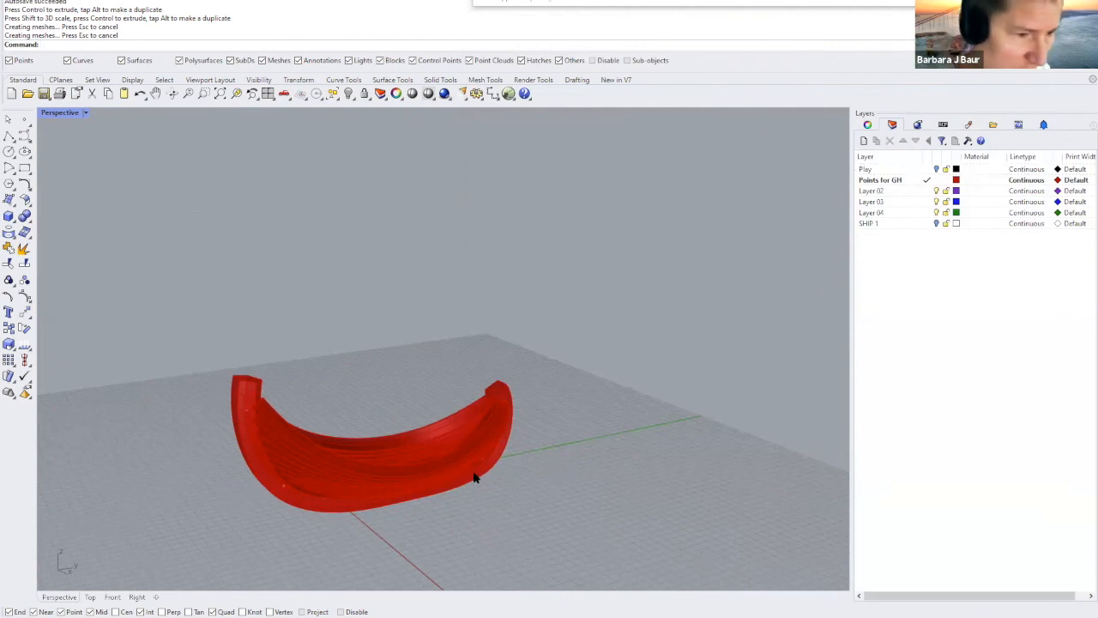
Step: Select the baked plank polysurfaces along one side of the hull and merge them with BooleanUnion
{"action": "scroll", "coordinate": [473, 478], "scroll_direction": "up", "scroll_amount": 5}
{"action": "left_click", "coordinate": [483, 418]}
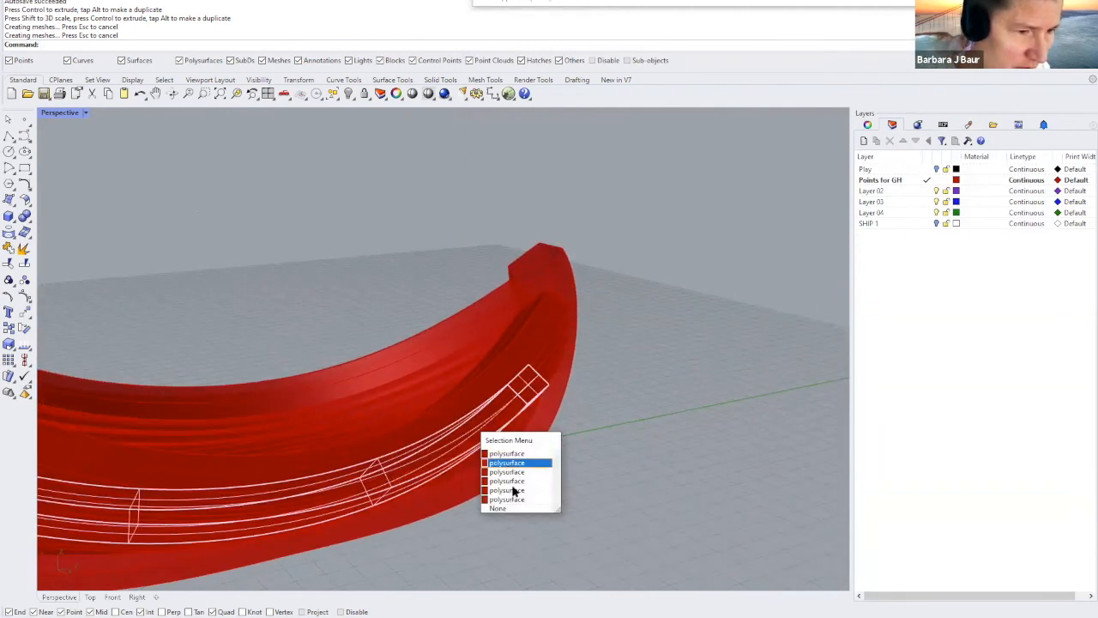
{"action": "scroll", "coordinate": [592, 450], "scroll_direction": "down", "scroll_amount": 6}
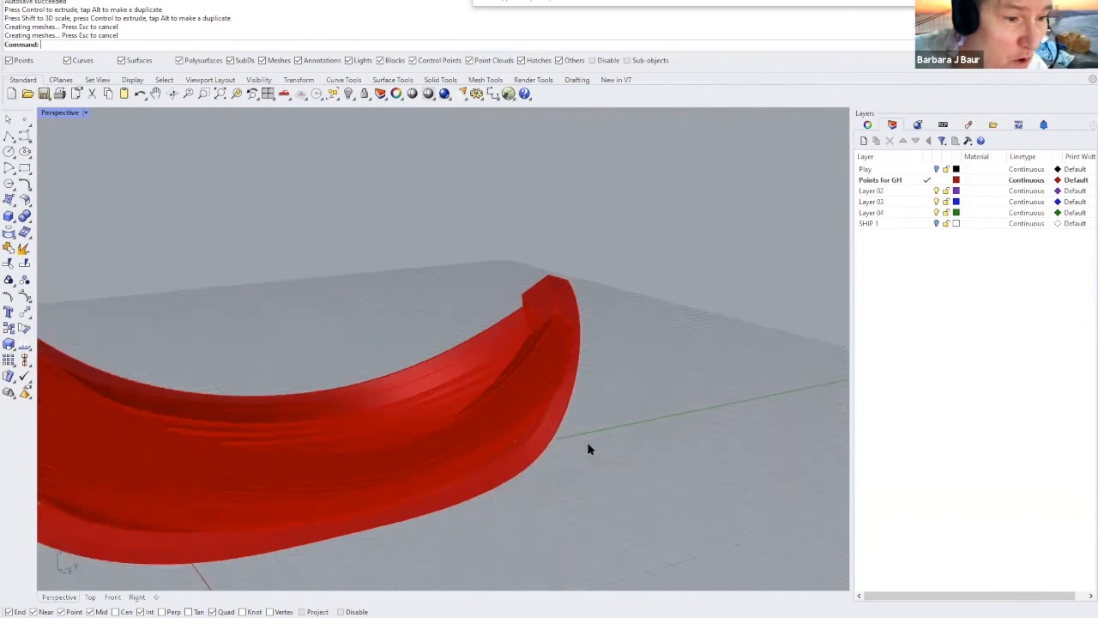
{"action": "right_click_drag", "start_coordinate": [477, 433], "coordinate": [532, 477]}
{"action": "left_click", "coordinate": [533, 478]}
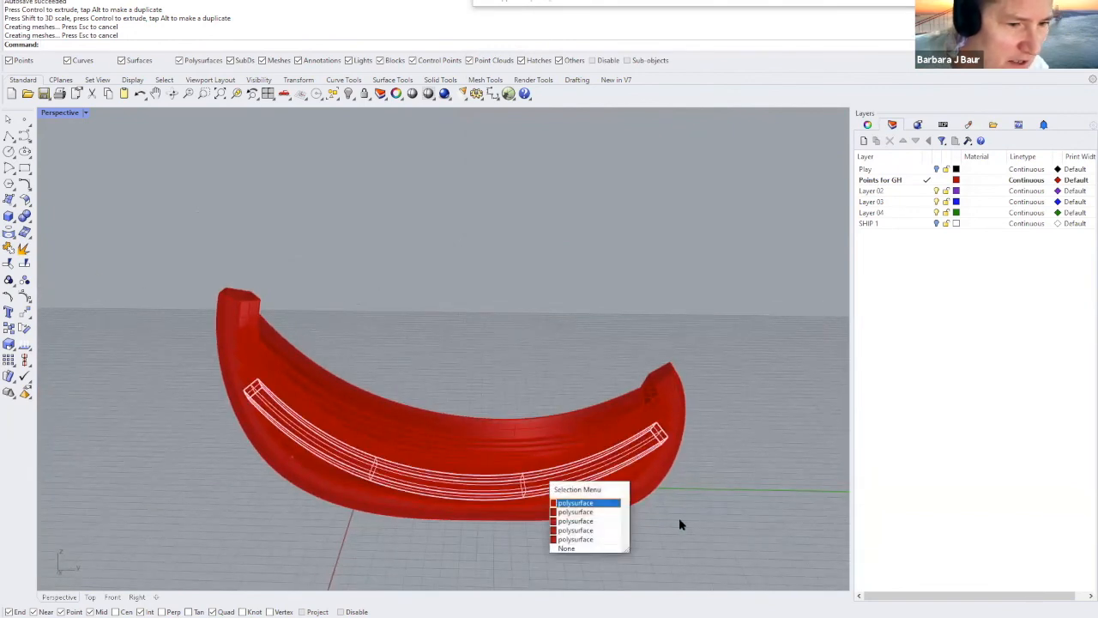
{"action": "left_click", "coordinate": [535, 434]}
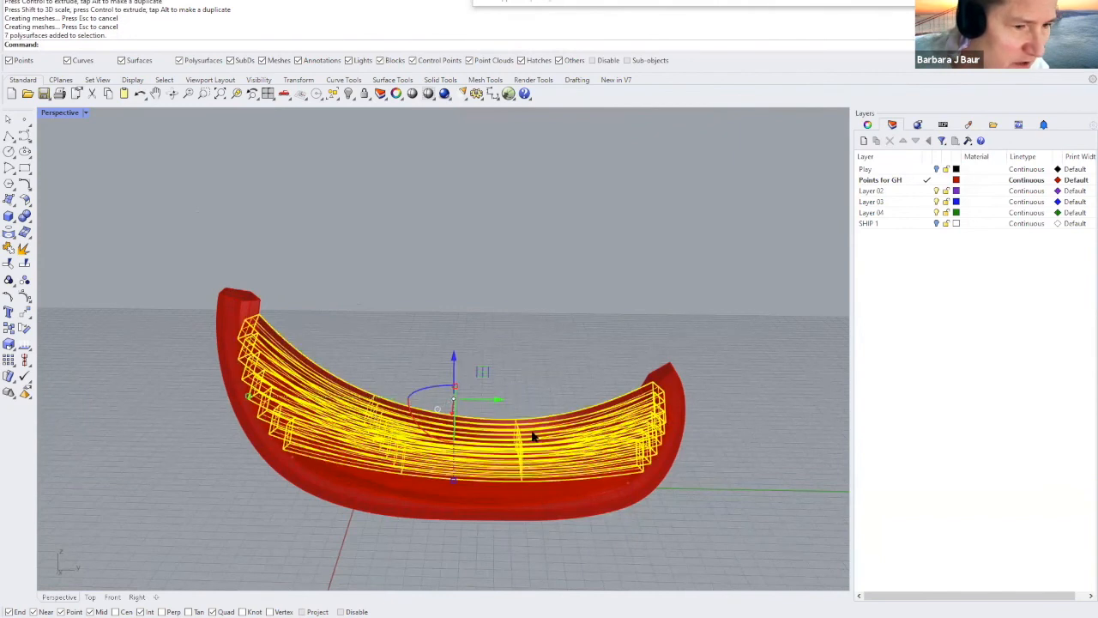
{"action": "type", "text": "Boolean"}
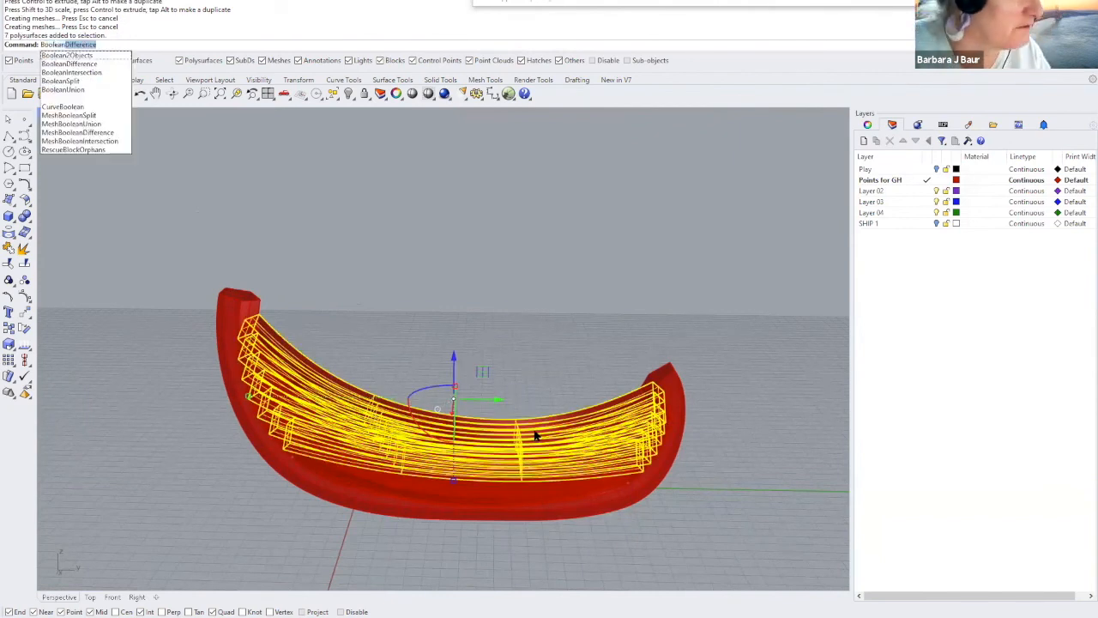
{"action": "type", "text": "U"}
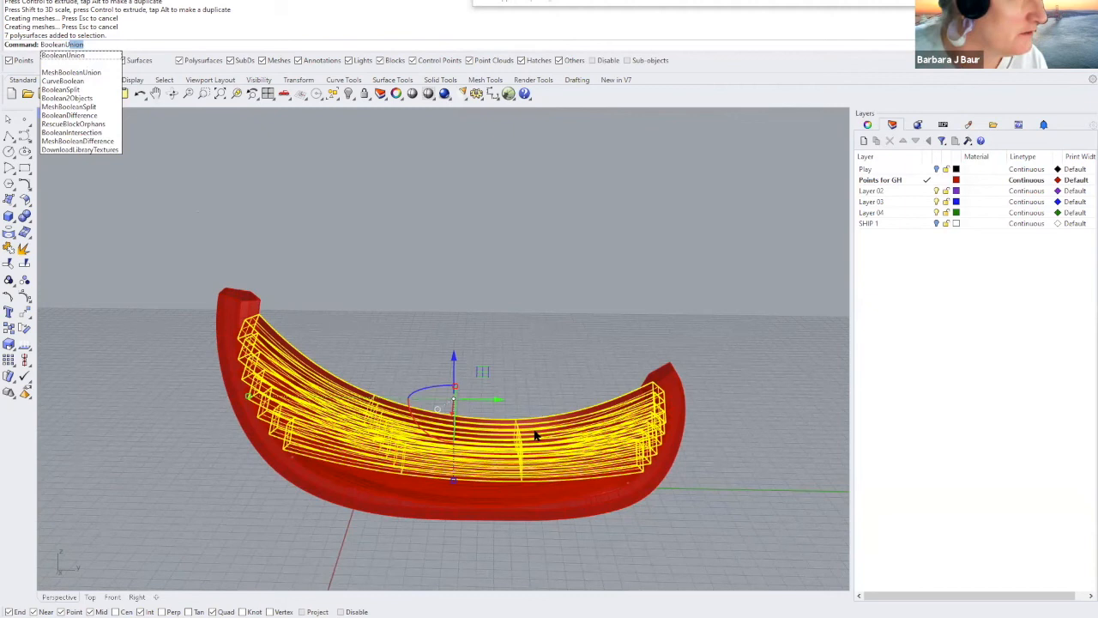
{"action": "key", "text": "Return"}
Step: Check the merged plank solid, select all the baked boat geometry and combine it with another BooleanUnion
{"action": "scroll", "coordinate": [560, 370], "scroll_direction": "down", "scroll_amount": 2}
{"action": "scroll", "coordinate": [561, 369], "scroll_direction": "up", "scroll_amount": 2}
{"action": "left_click", "coordinate": [558, 429]}
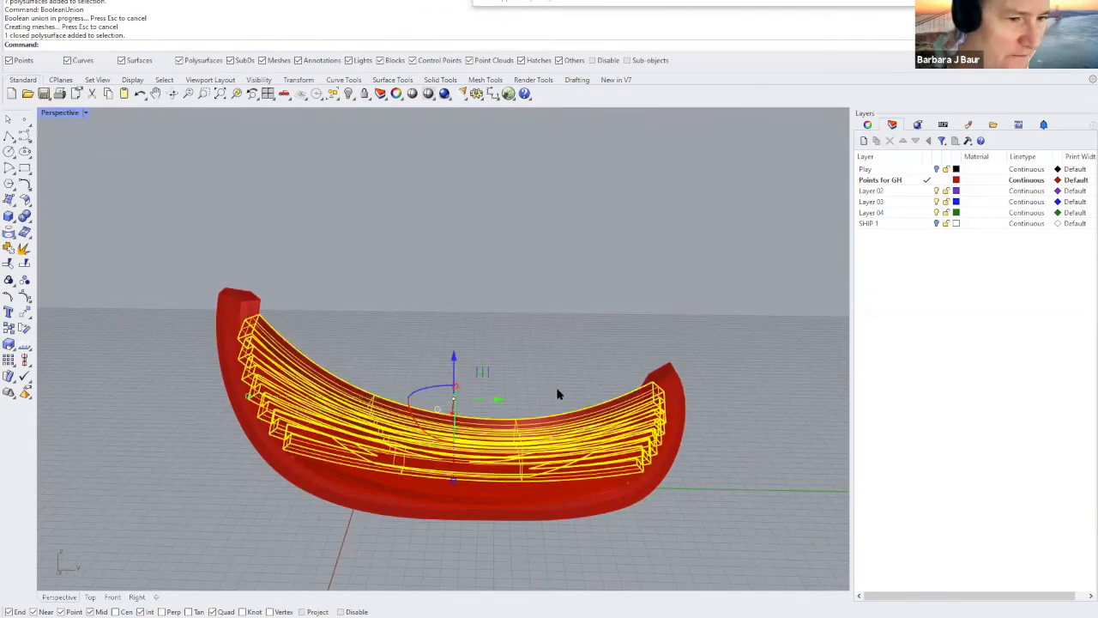
{"action": "key", "text": "Escape"}
{"action": "key", "text": "ctrl+a"}
{"action": "key", "text": "Return"}
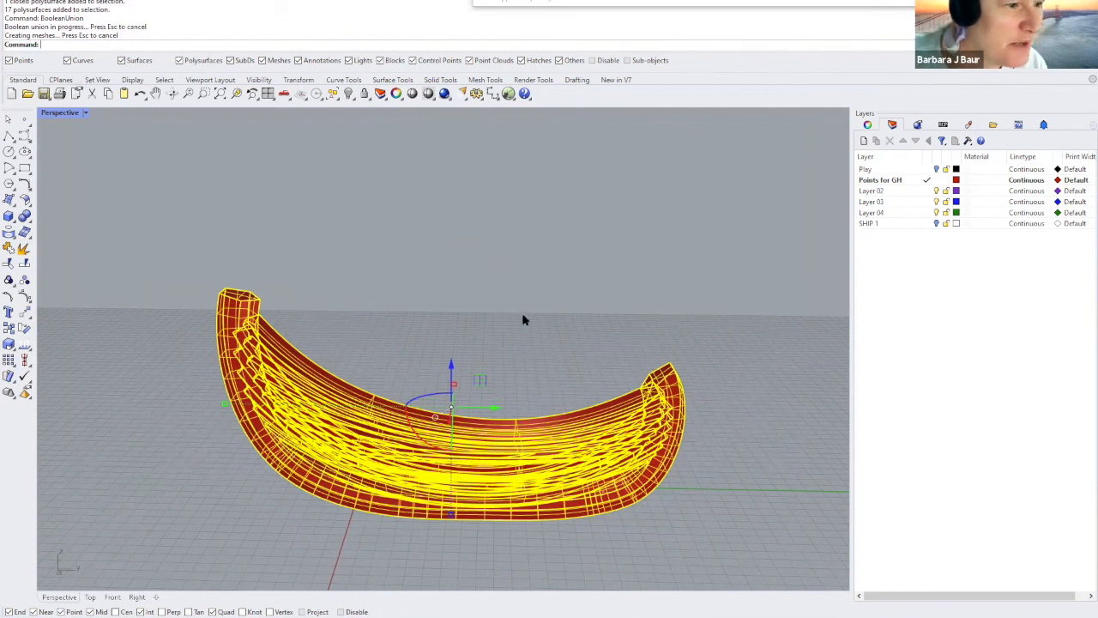
Step: Run ShowEdges on the combined boat and inspect it for naked edges
{"action": "type", "text": "ShowEdges"}
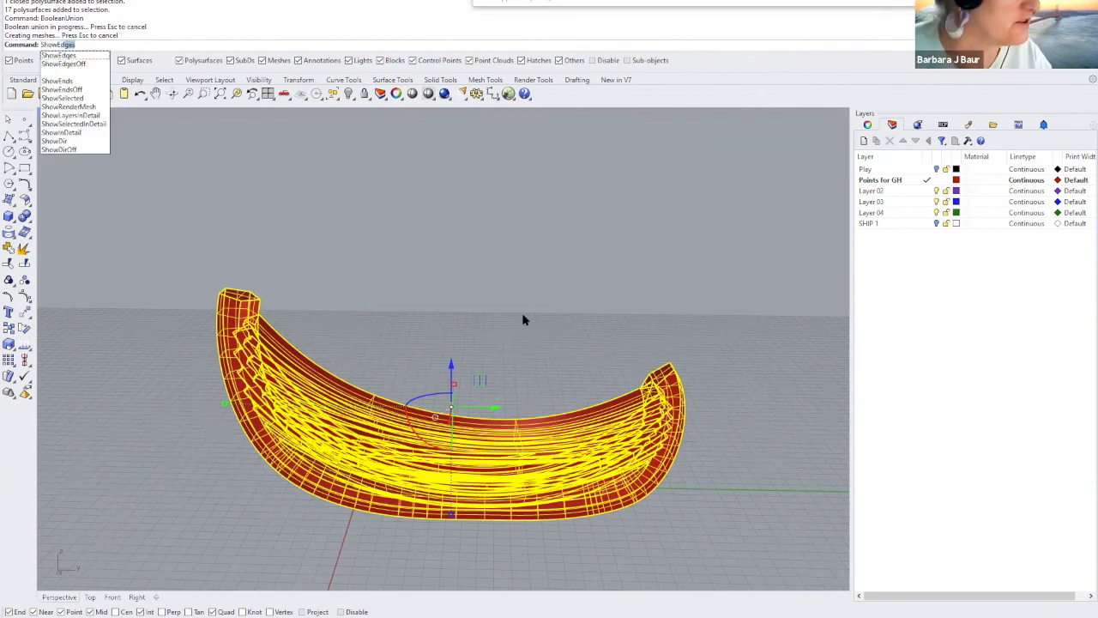
{"action": "key", "text": "Return"}
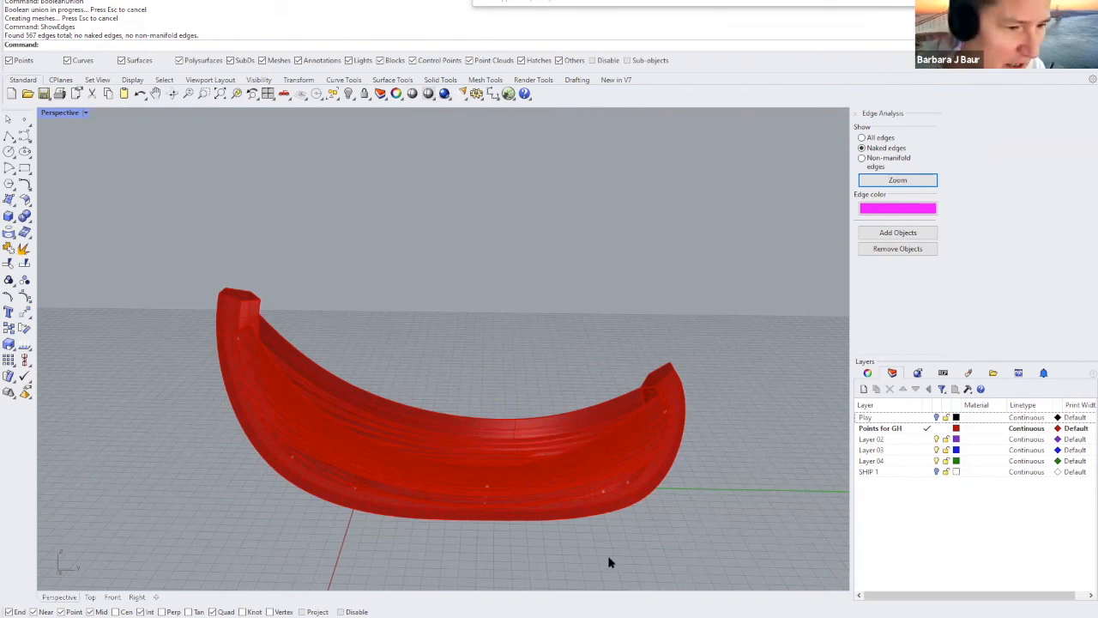
{"action": "right_click_drag", "start_coordinate": [633, 521], "coordinate": [733, 508]}
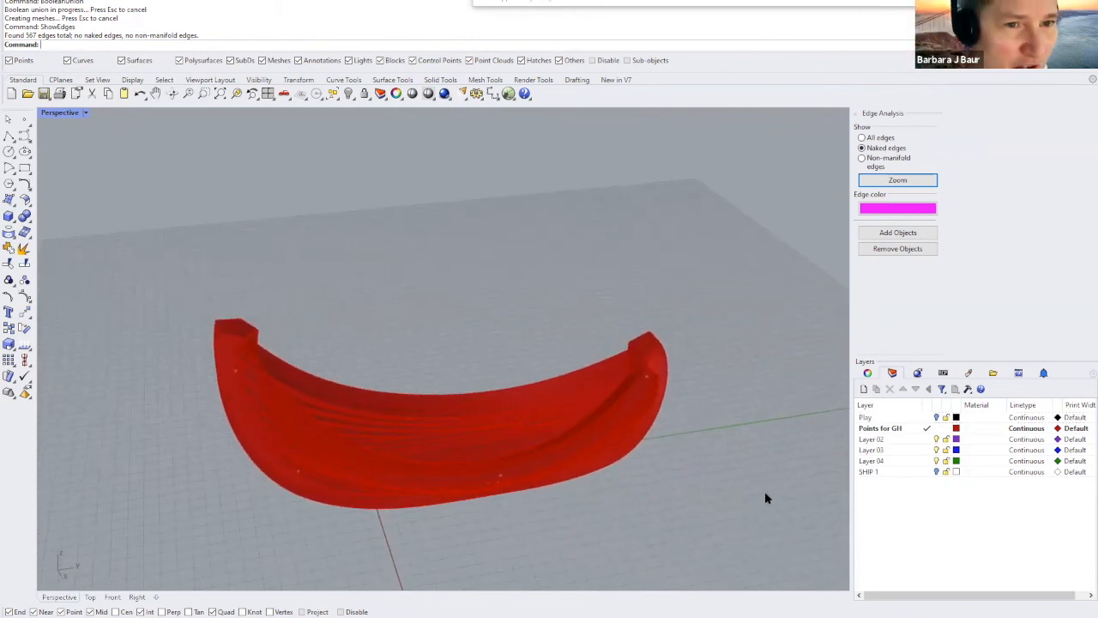